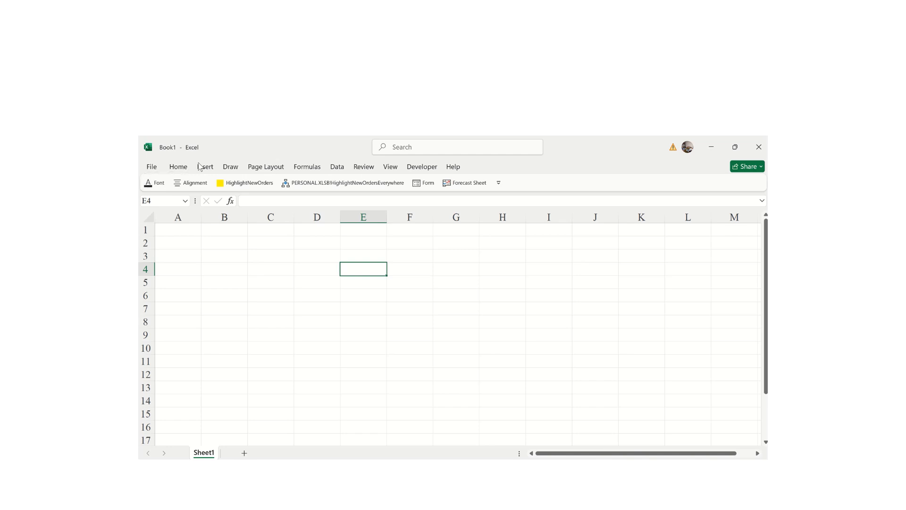
- Glance at the start page, then tour the Home, Insert, Draw, Page Layout and Formulas tabs
click(151, 167)
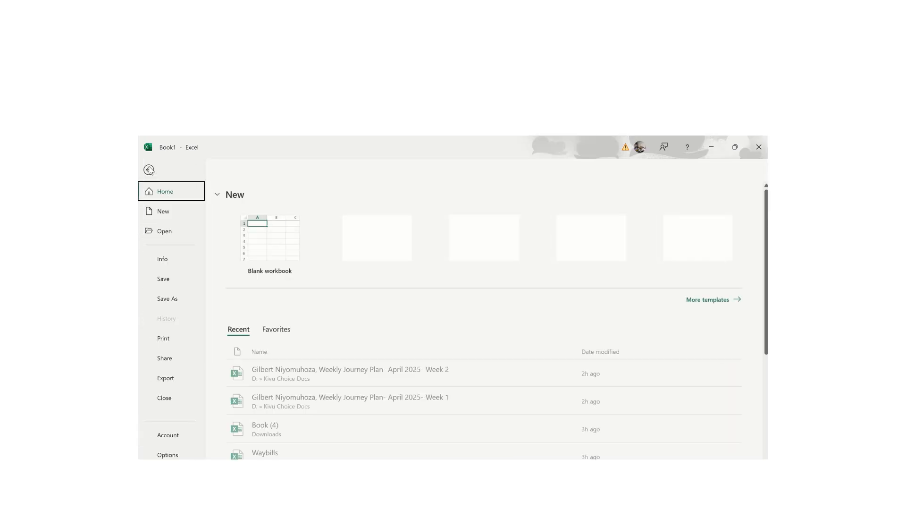
click(149, 170)
click(177, 167)
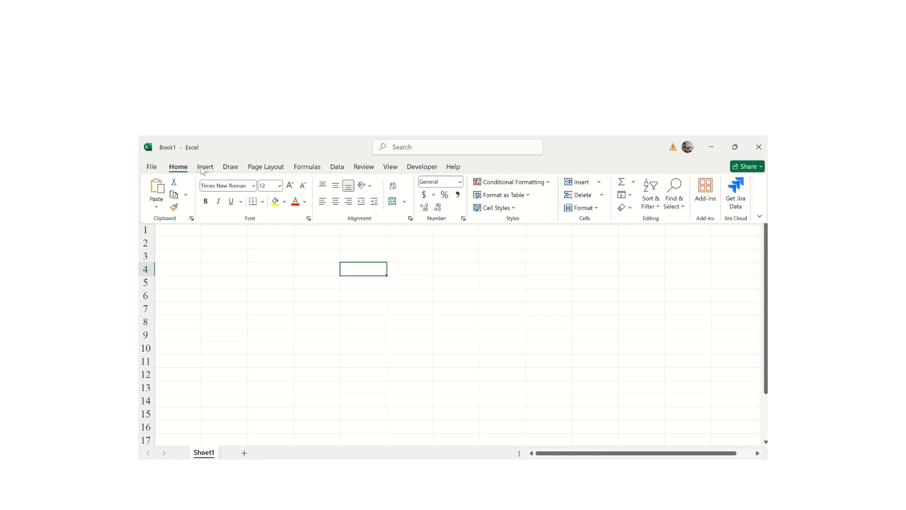
click(202, 168)
click(231, 168)
click(264, 169)
click(309, 171)
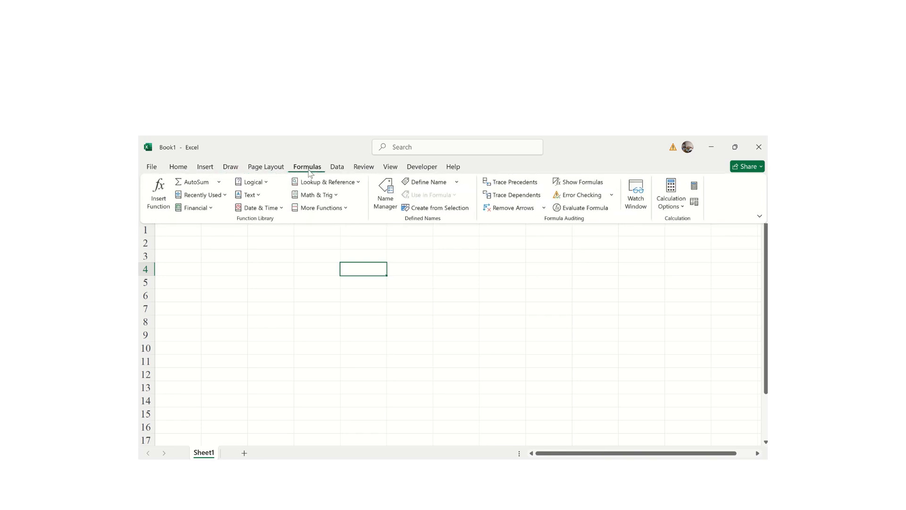
- Tour the Data, Review, View, Help and Developer tabs, collapse the ribbon, and return to the start page
click(338, 169)
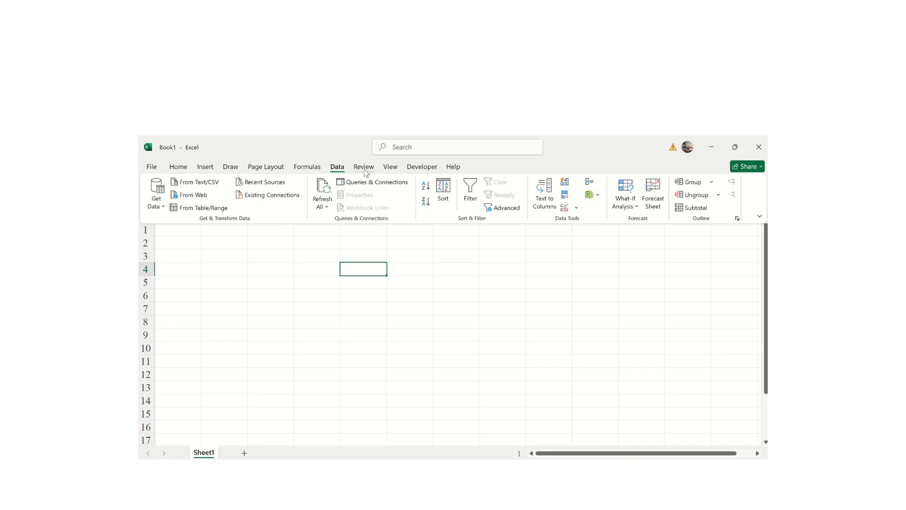
click(364, 168)
click(392, 170)
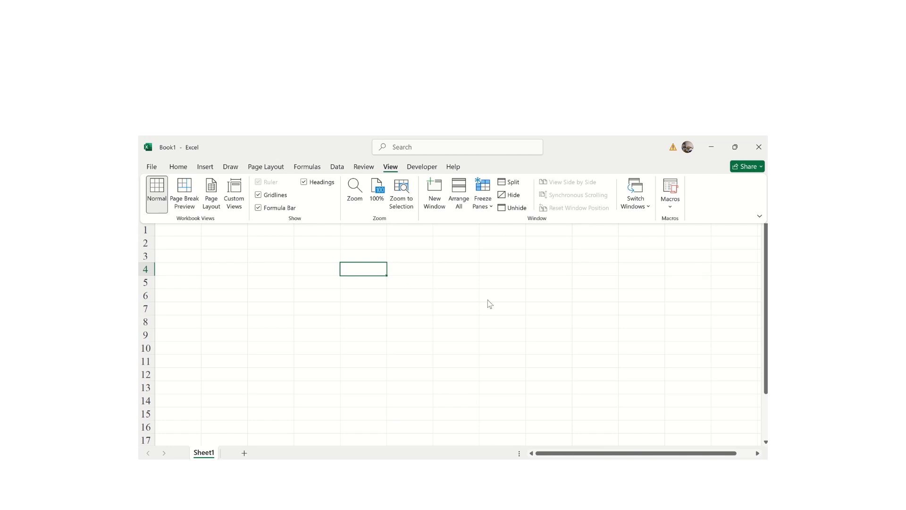
click(453, 167)
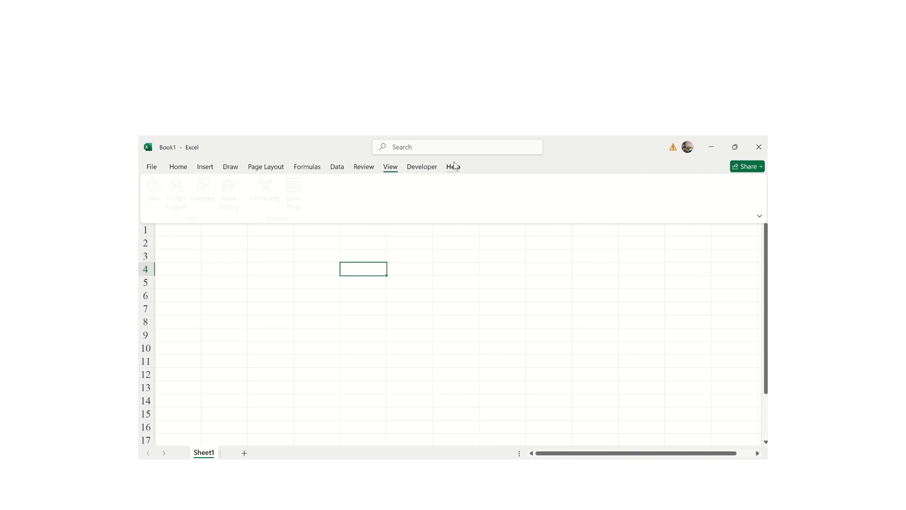
click(424, 168)
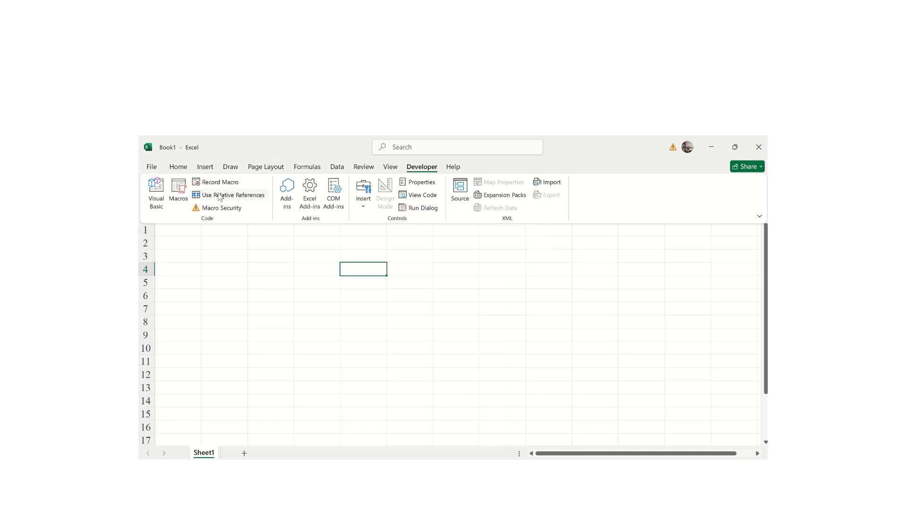
click(204, 267)
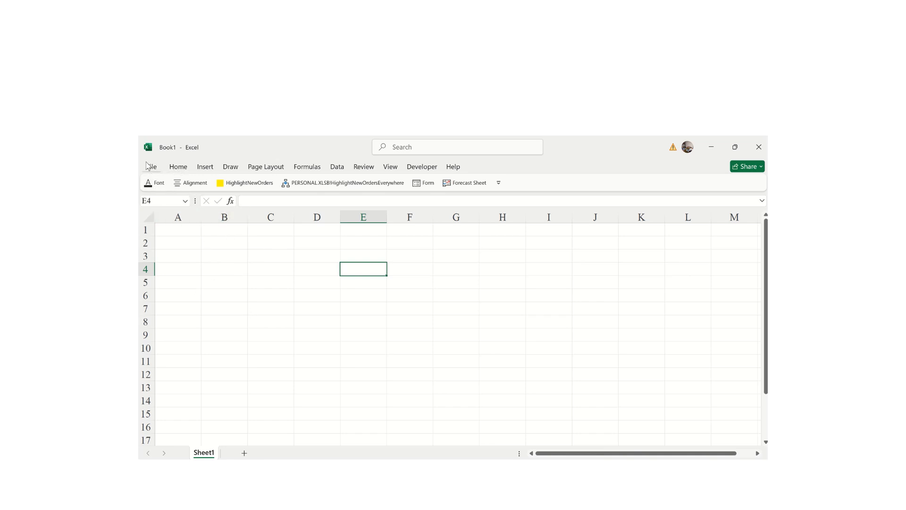
click(149, 166)
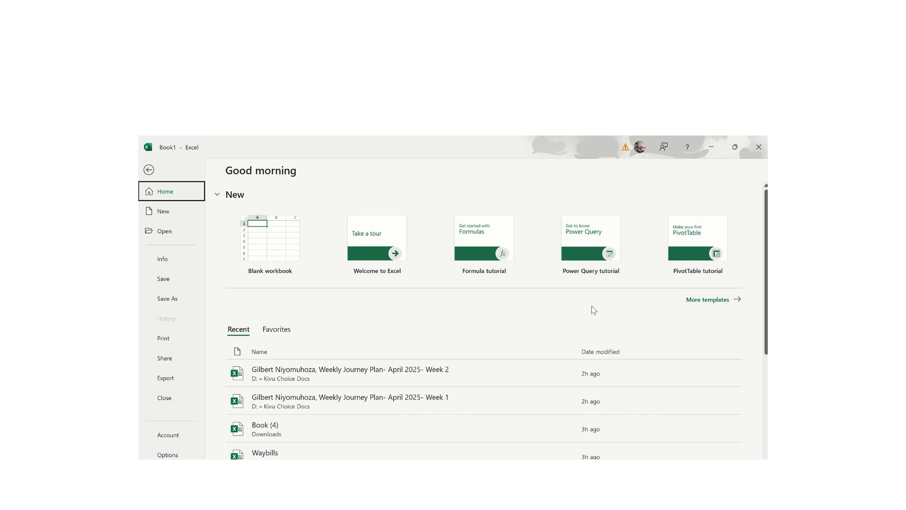
- Scroll through the full New template gallery, then show the recent workbooks on the Open page
click(716, 300)
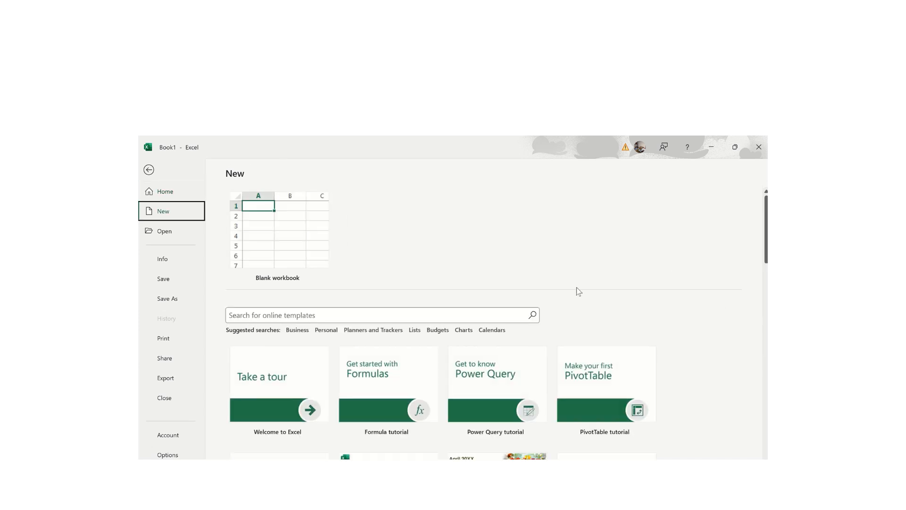
drag(766, 246, 765, 295)
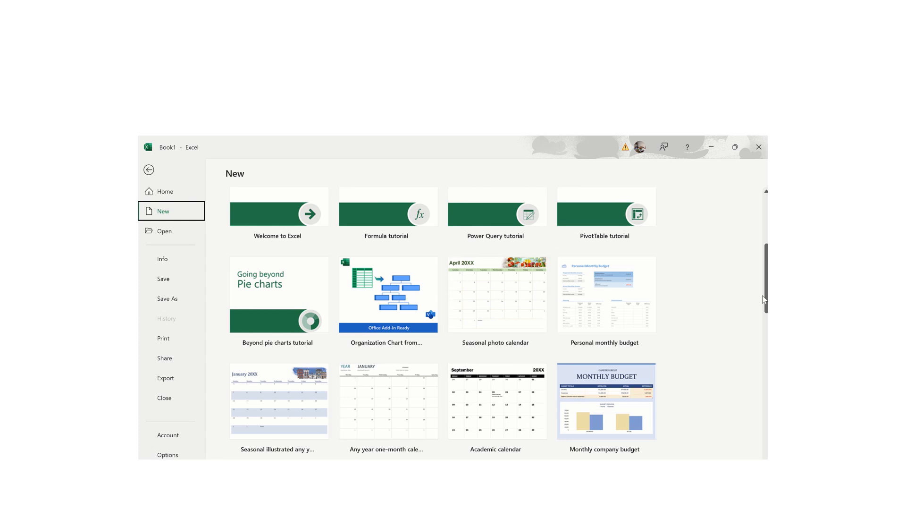
drag(766, 297, 755, 337)
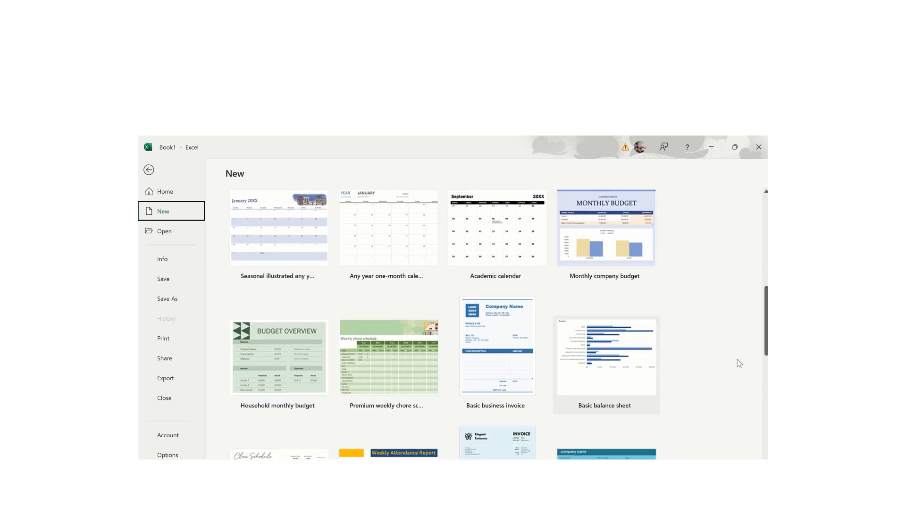
drag(766, 342, 754, 390)
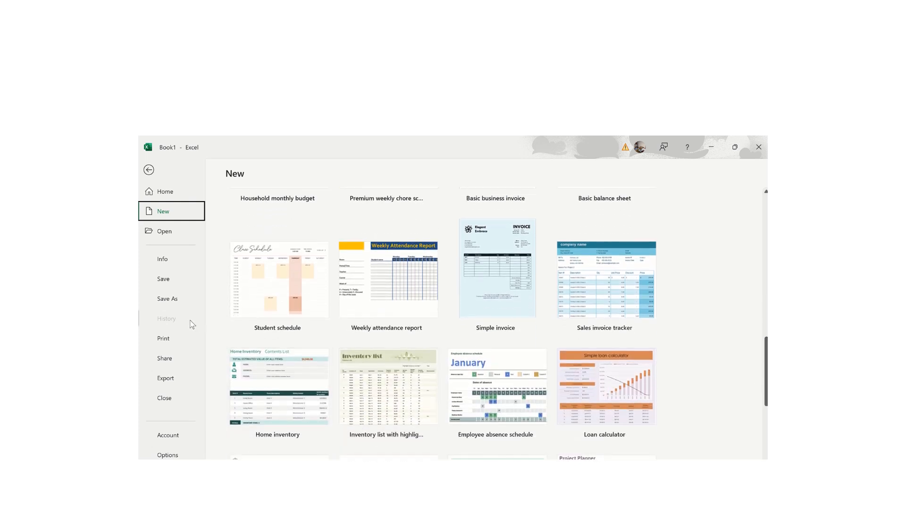
drag(765, 394, 758, 433)
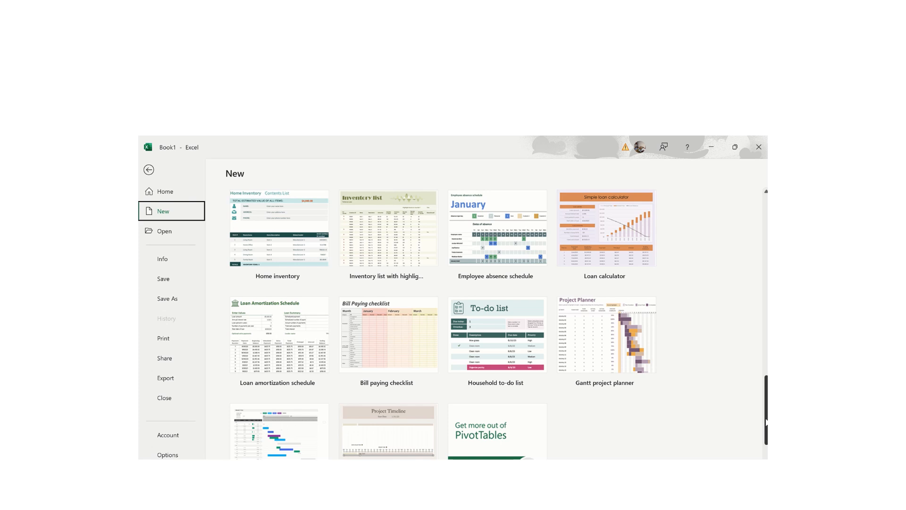
drag(766, 420, 765, 454)
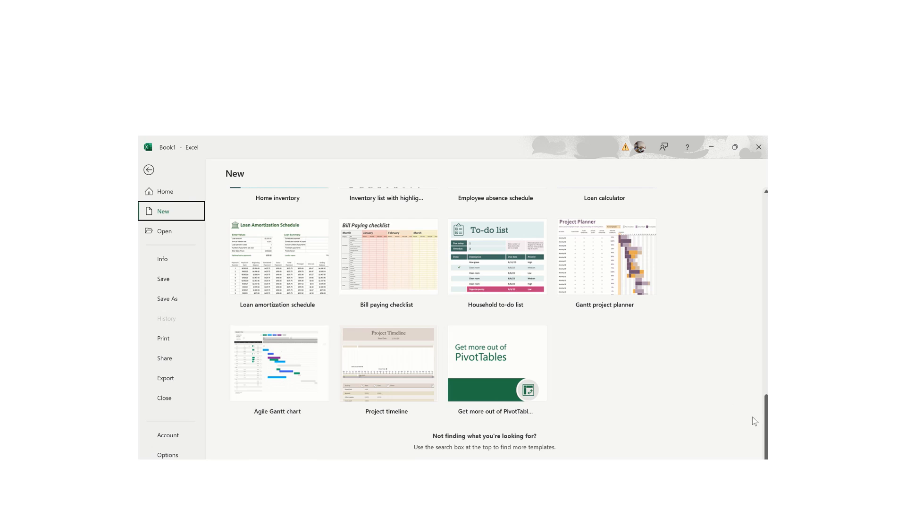
drag(766, 430, 754, 317)
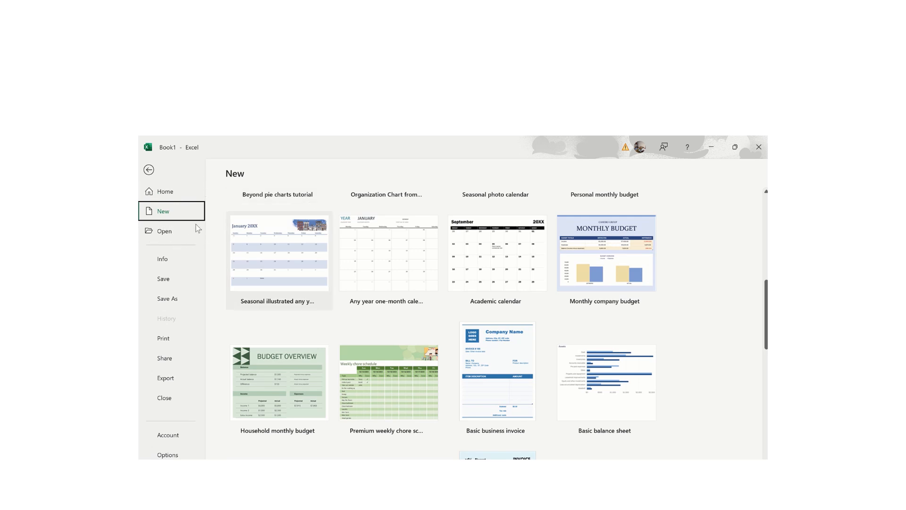
click(165, 232)
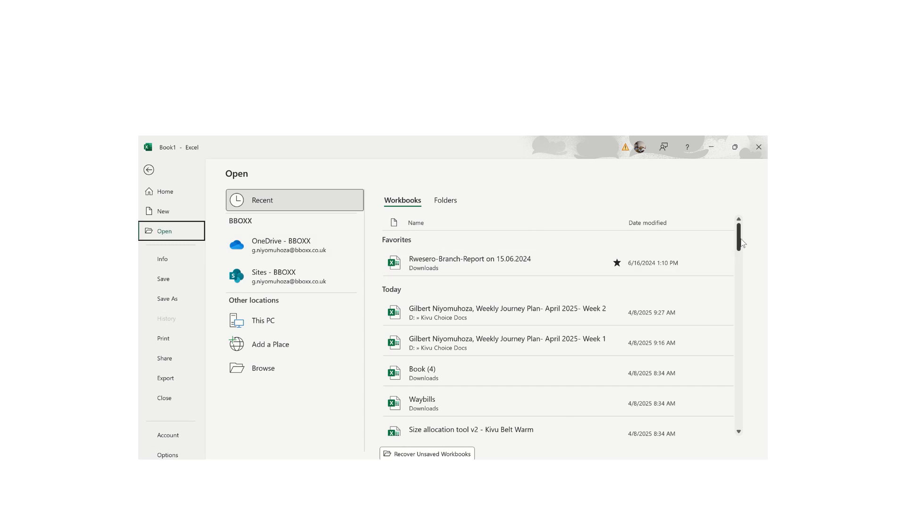
- Scroll the recent workbooks list, check Book1's Info page, then bring up the Save As page
scroll(740, 243, down, 6)
scroll(715, 302, up, 4)
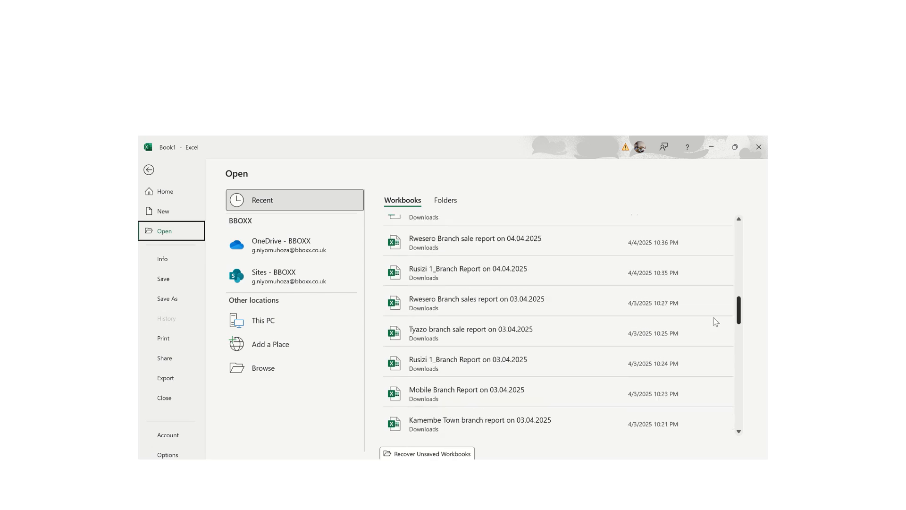
scroll(714, 283, down, 5)
scroll(710, 276, up, 7)
scroll(706, 274, down, 7)
scroll(703, 287, up, 4)
scroll(706, 263, down, 3)
scroll(702, 293, up, 4)
scroll(702, 253, down, 6)
scroll(698, 323, up, 7)
scroll(691, 283, down, 5)
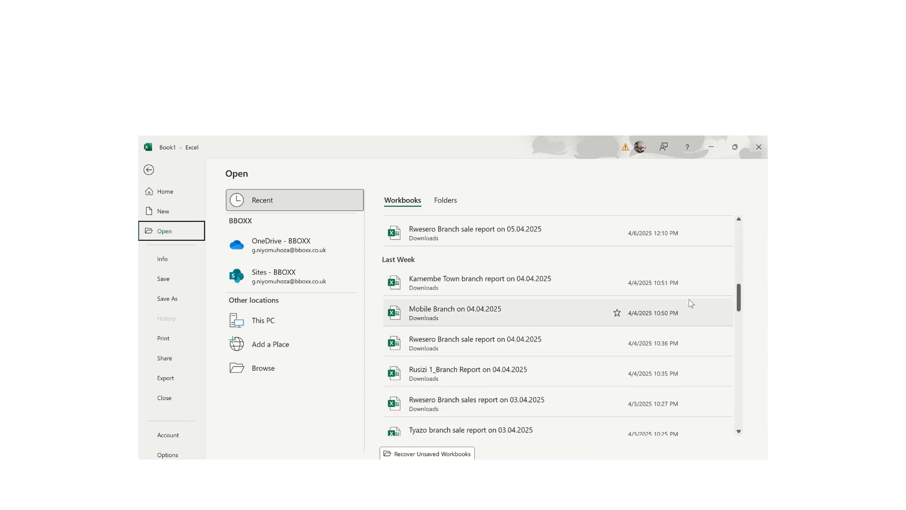
click(162, 259)
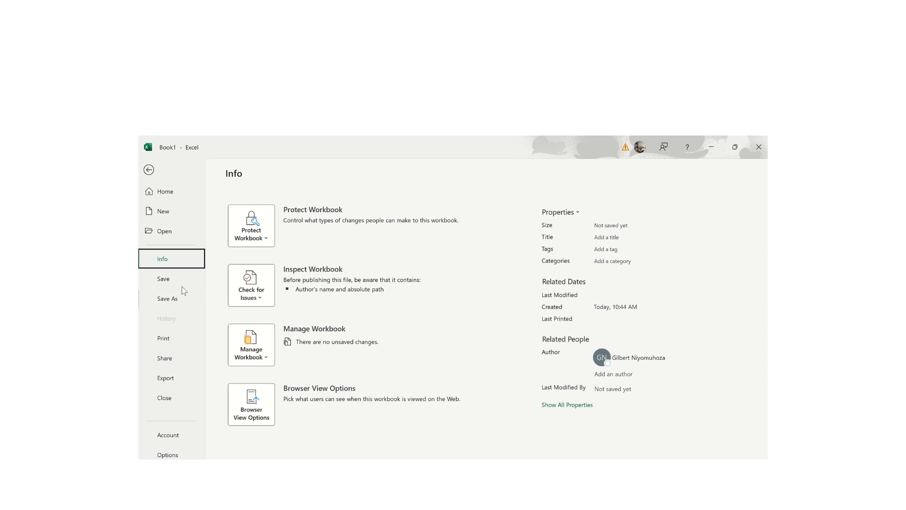
click(160, 283)
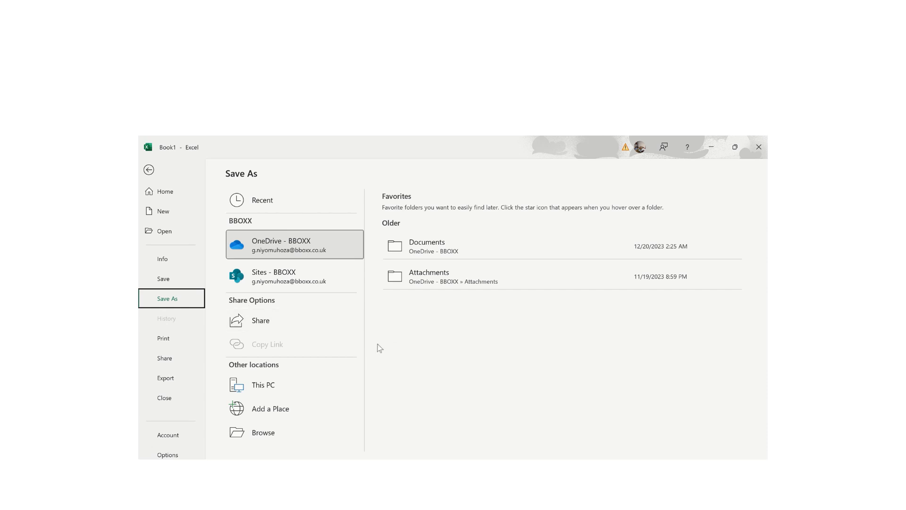
- Choose This PC as the save location and bring up the full Save As dialog
click(265, 386)
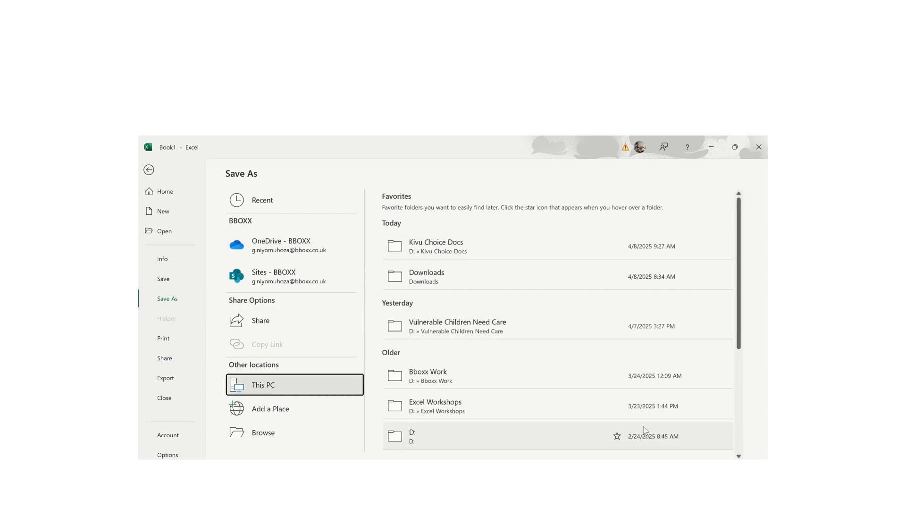
scroll(736, 321, down, 4)
scroll(735, 322, up, 4)
scroll(728, 331, down, 4)
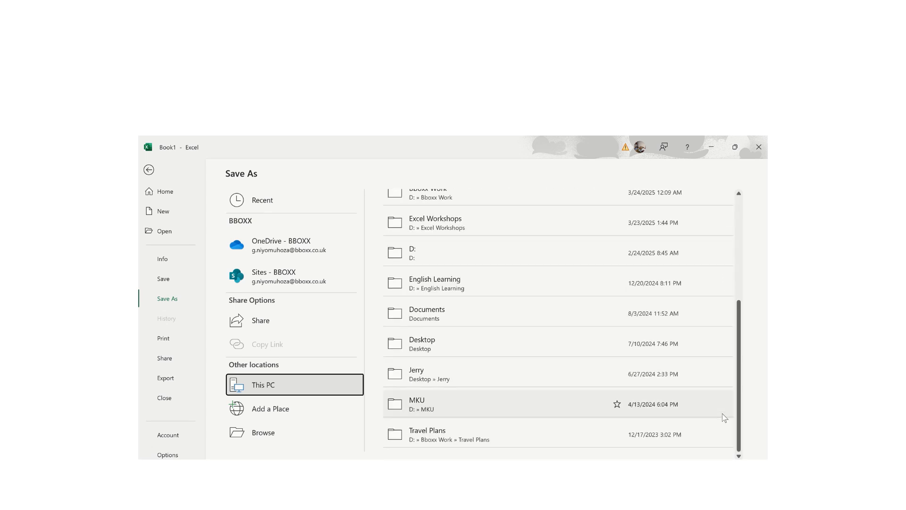
click(257, 434)
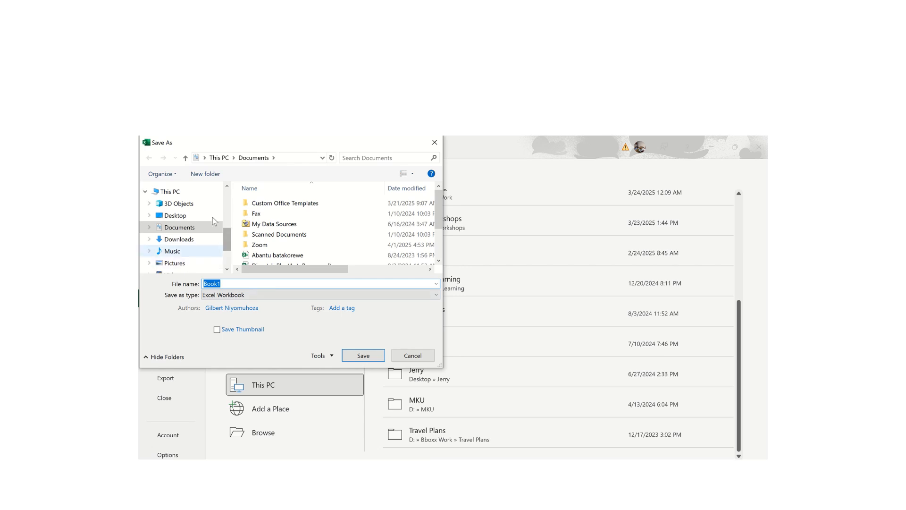
- Save the workbook as 'Excel Crush Course' in D:\Content Creation\Excel Tutorials
scroll(228, 245, down, 2)
scroll(227, 245, up, 2)
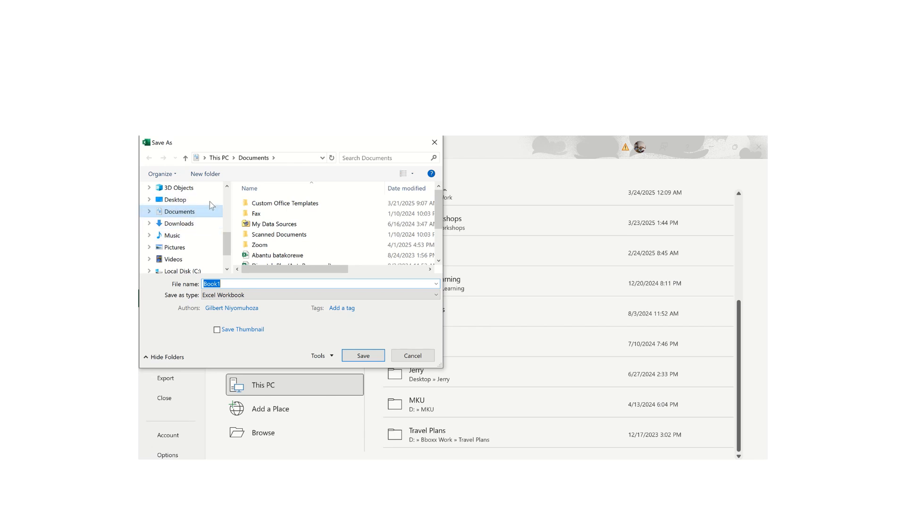
click(181, 223)
scroll(227, 257, down, 1)
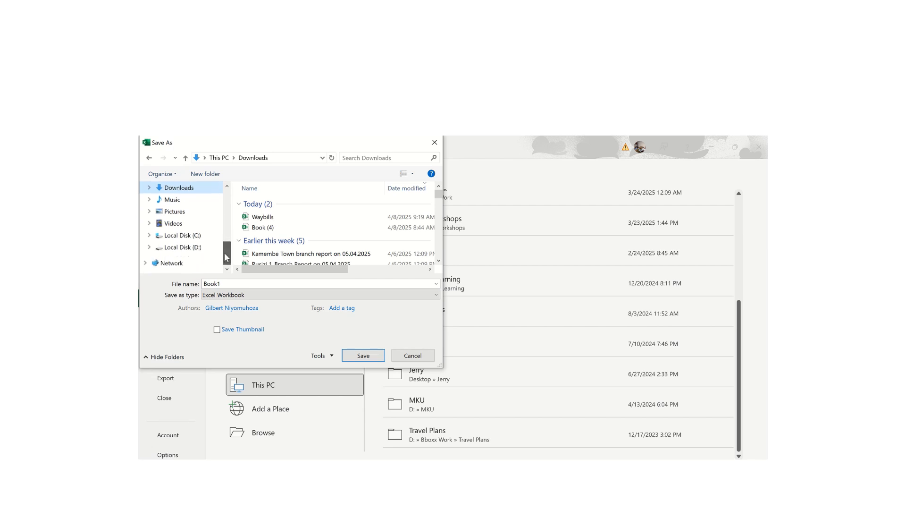
click(182, 247)
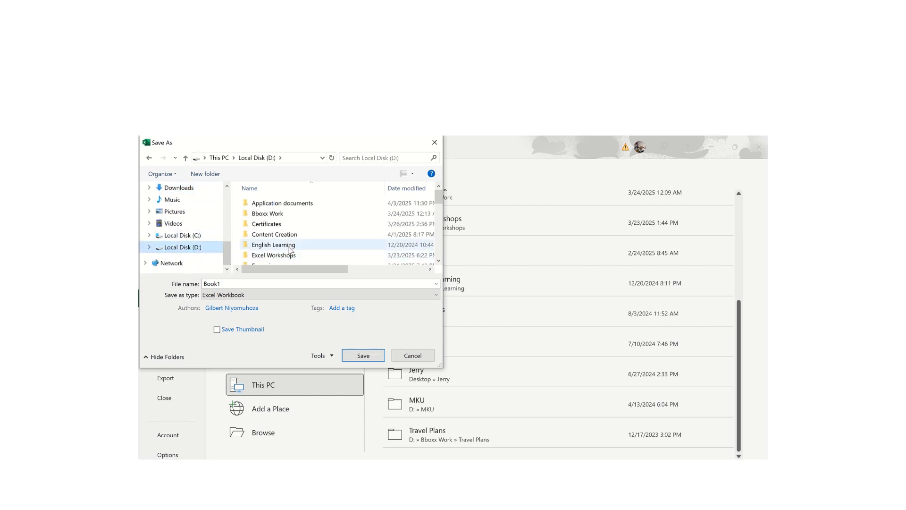
click(263, 236)
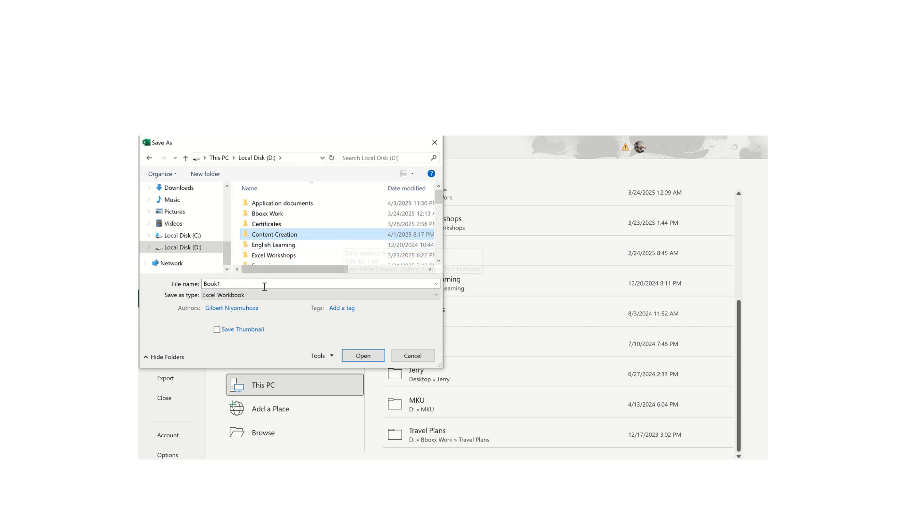
double_click(304, 234)
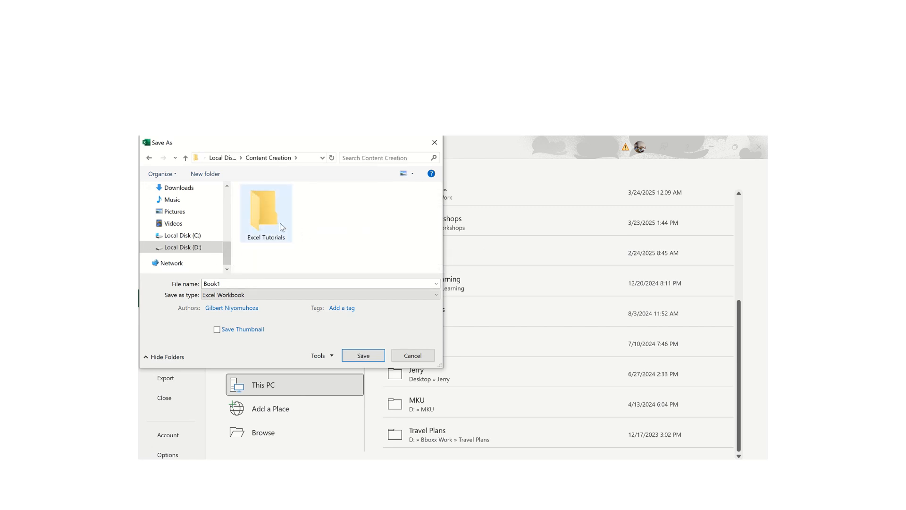
double_click(266, 233)
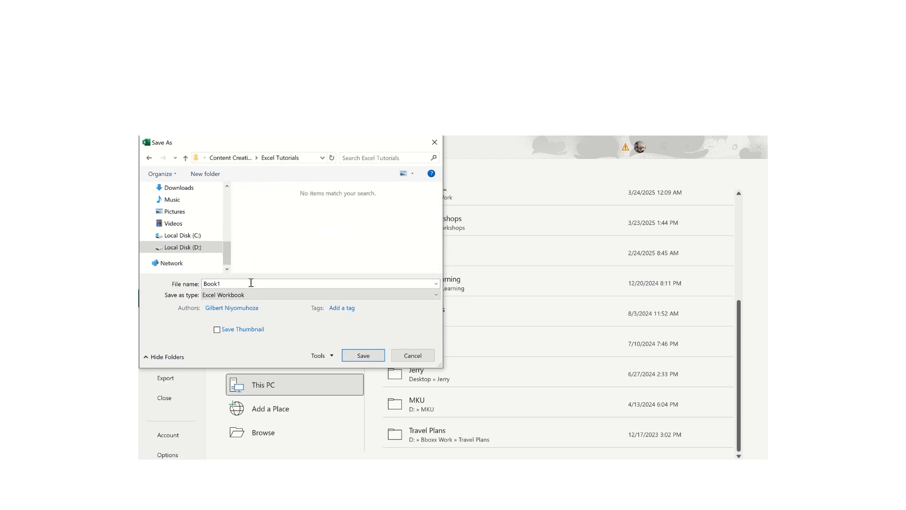
double_click(235, 282)
text(E)
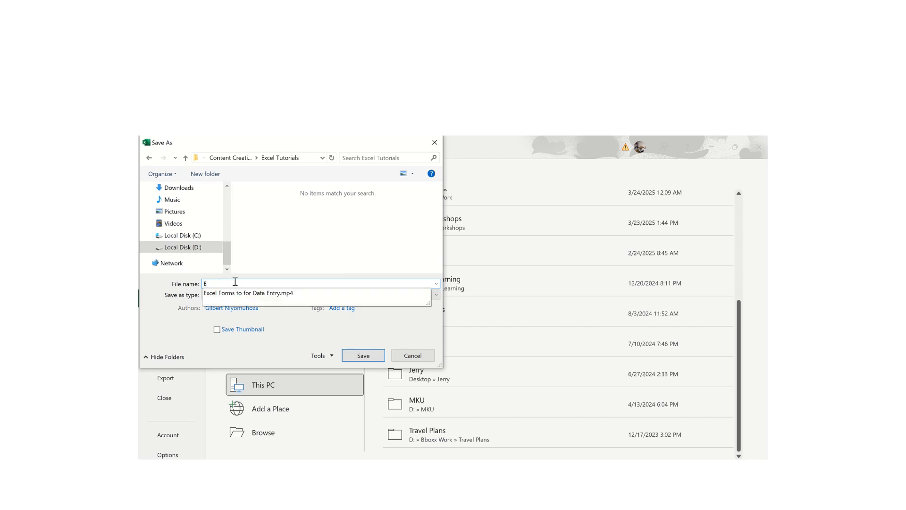
text(xcel Crush Cou)
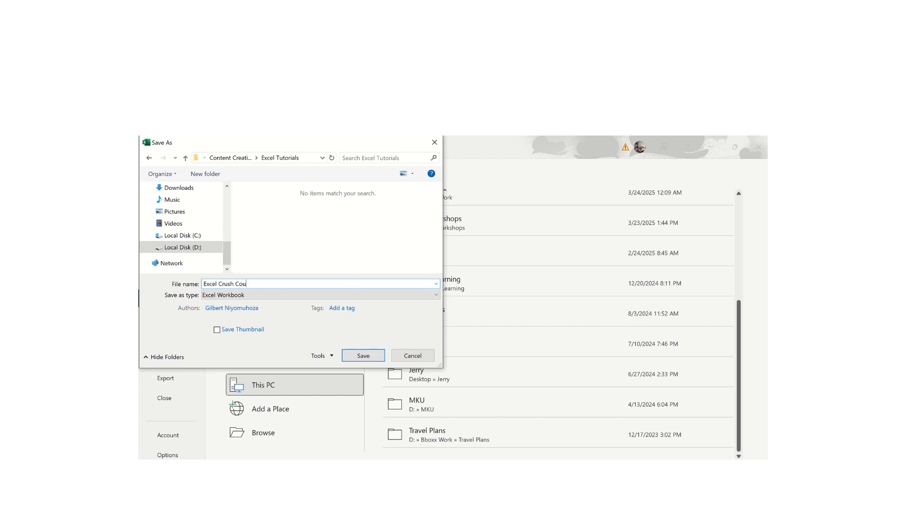
text(rse)
key(Return)
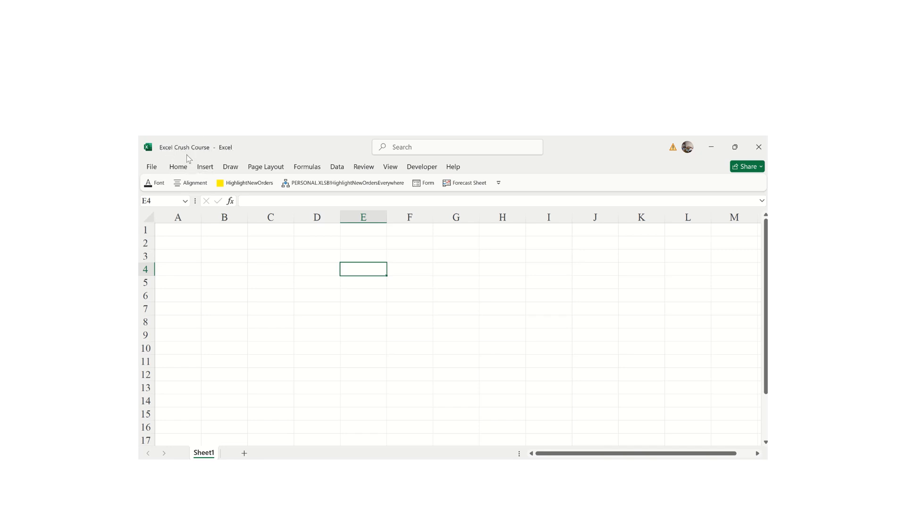
- Look through the backstage Home, Share and Export pages, then bring up Excel Options
click(152, 168)
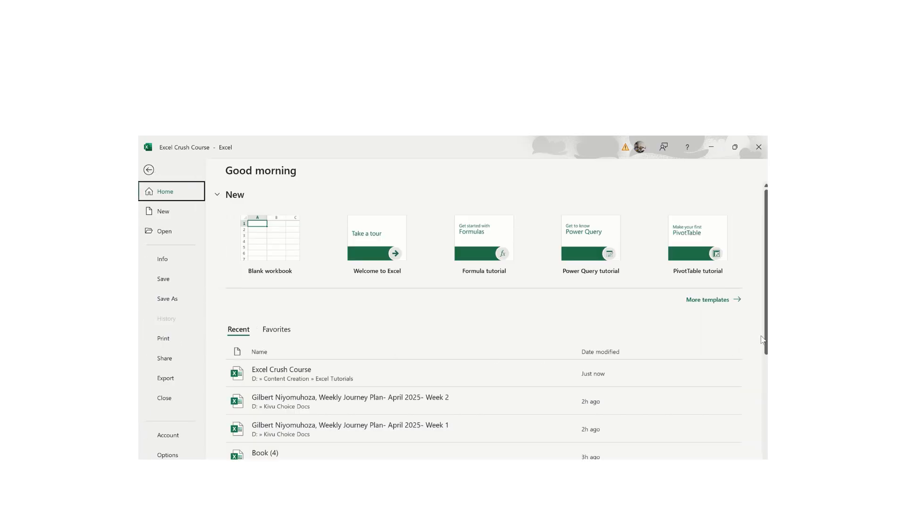
scroll(330, 349, down, 3)
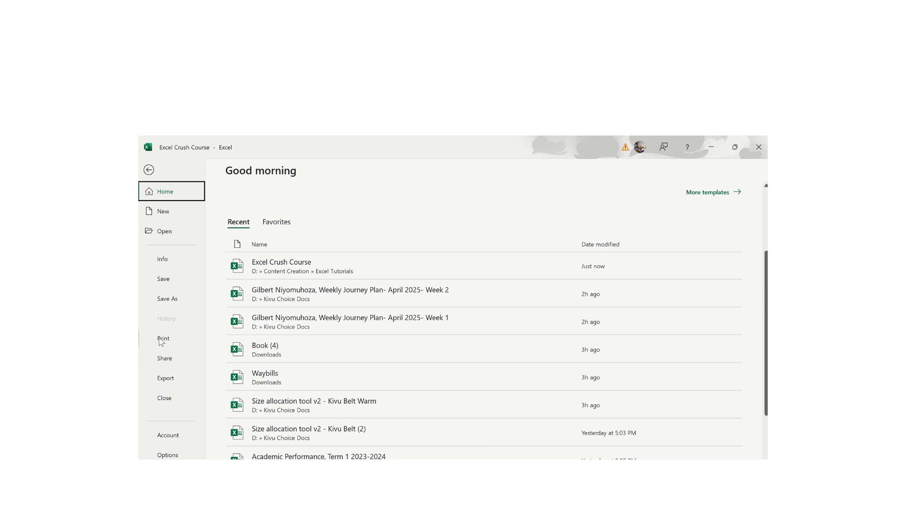
click(164, 361)
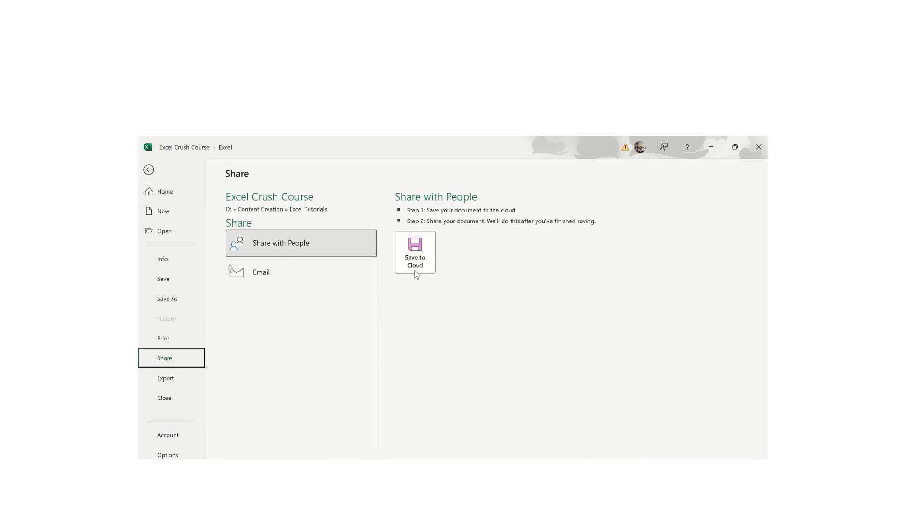
click(159, 380)
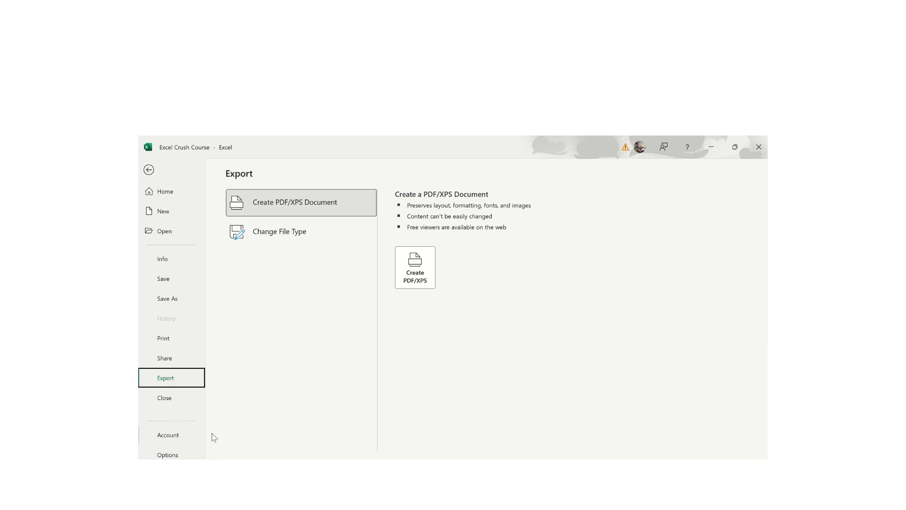
click(169, 455)
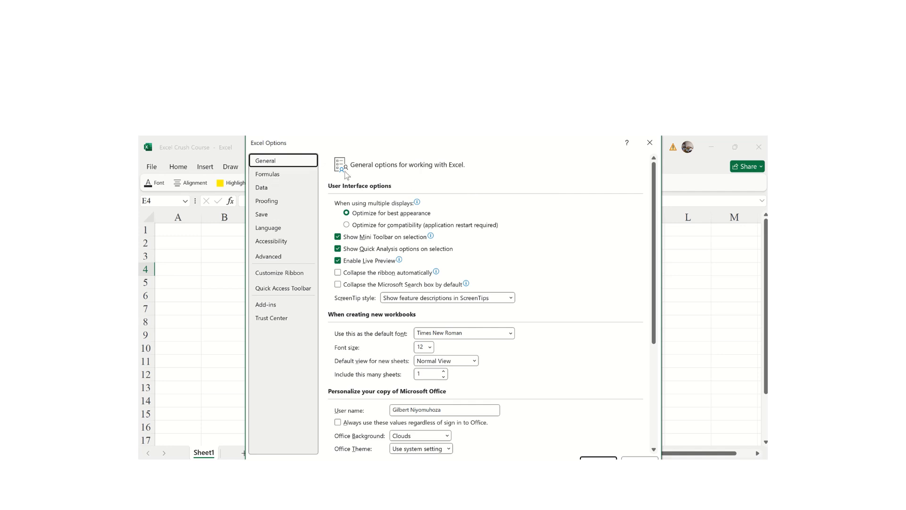
- Review the General, Formulas and Data settings in Excel Options, ending on the Proofing page
mouse_move(468, 220)
click(338, 240)
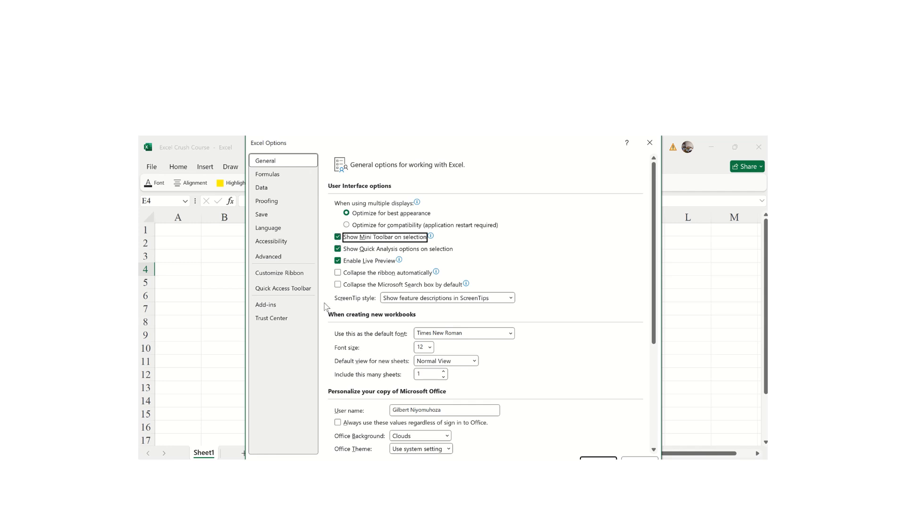
click(273, 178)
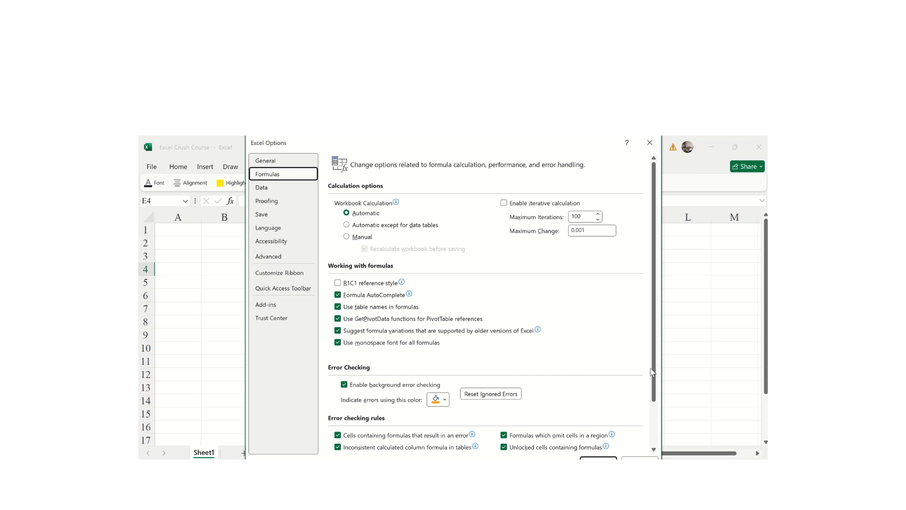
drag(653, 376, 653, 430)
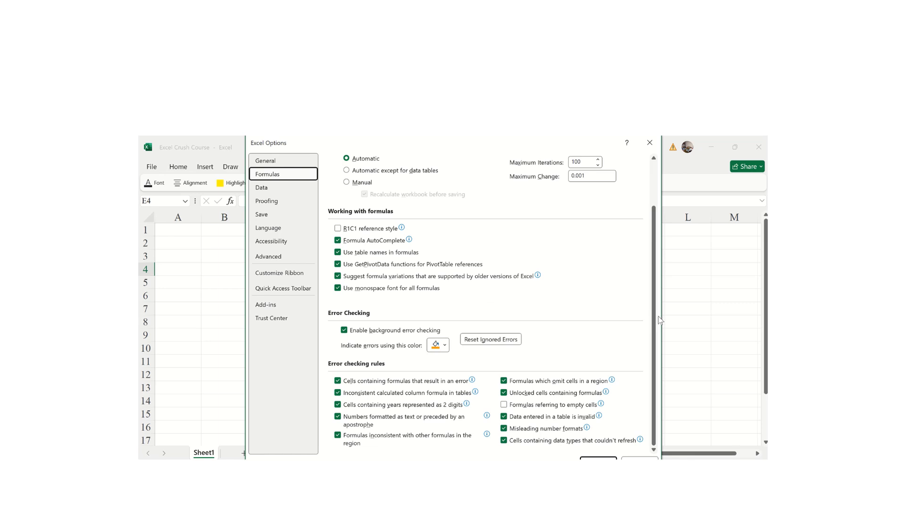
click(263, 191)
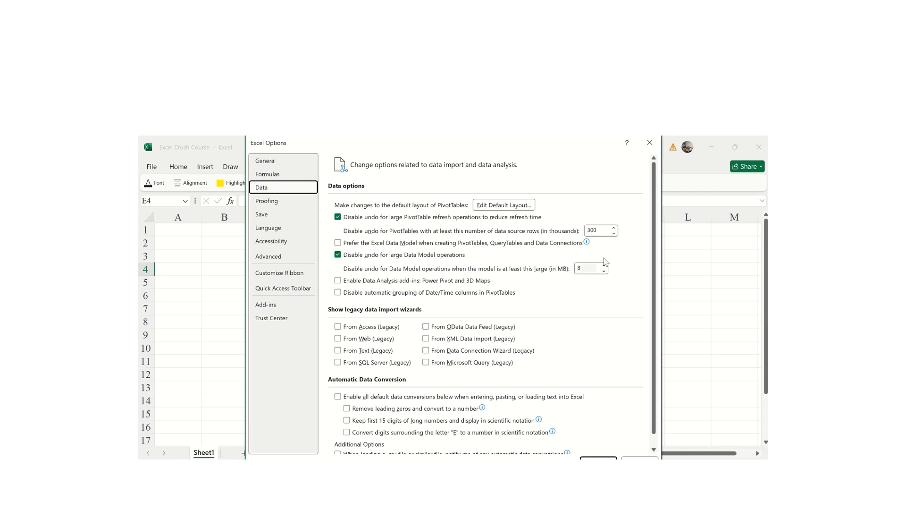
drag(653, 281, 659, 383)
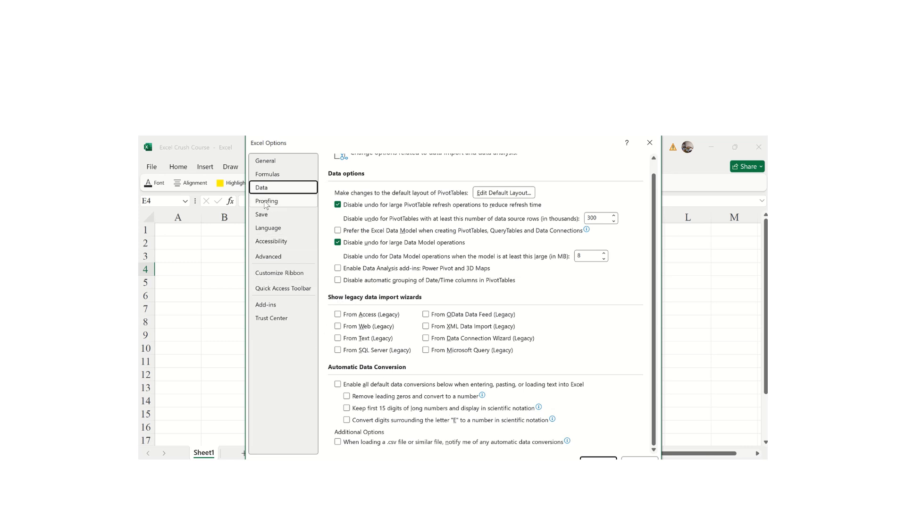
click(267, 202)
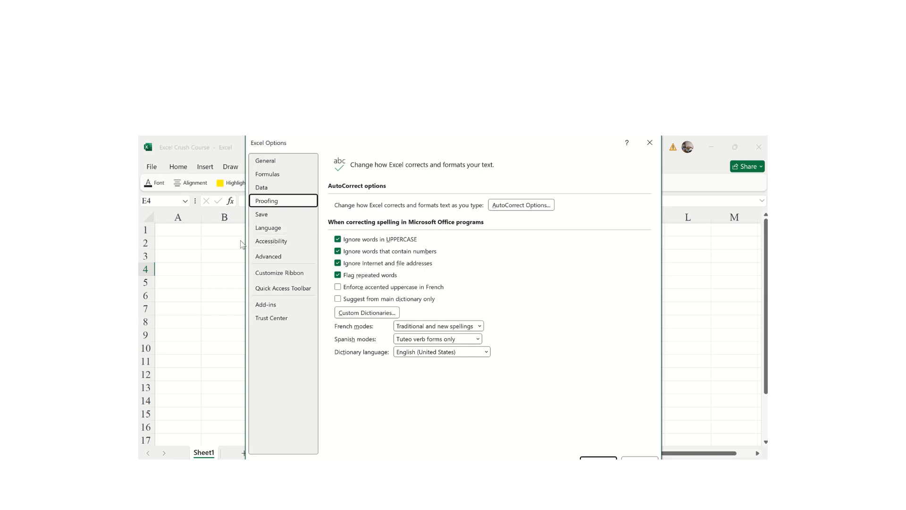
- Uncheck 'Ignore words that contain numbers' in Proofing, then show the Save settings
click(343, 240)
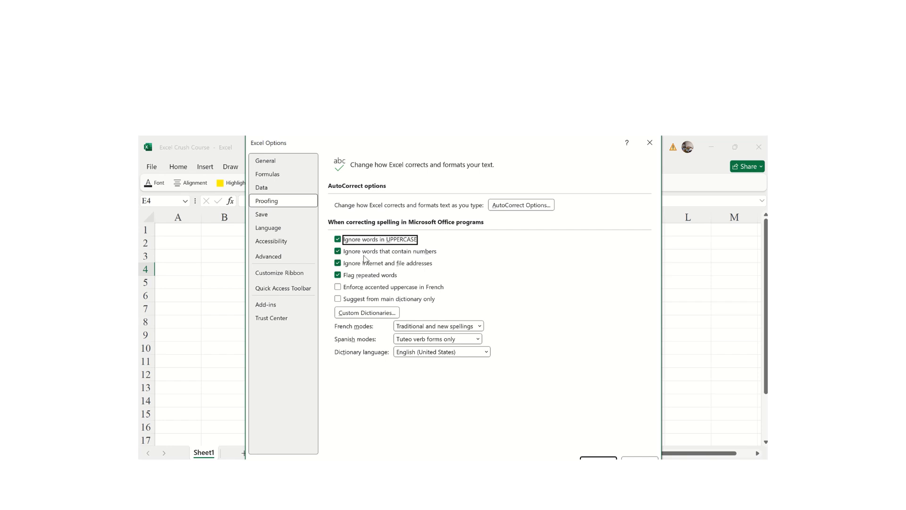
click(338, 252)
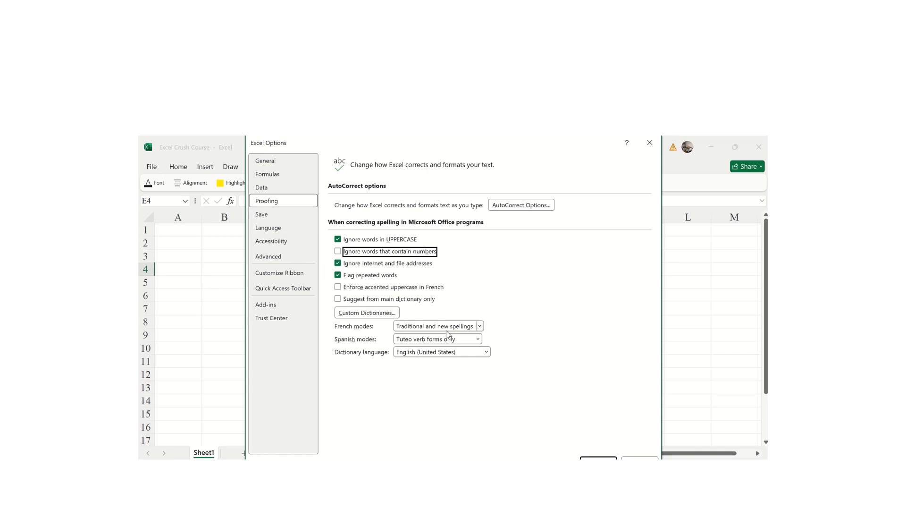
click(273, 215)
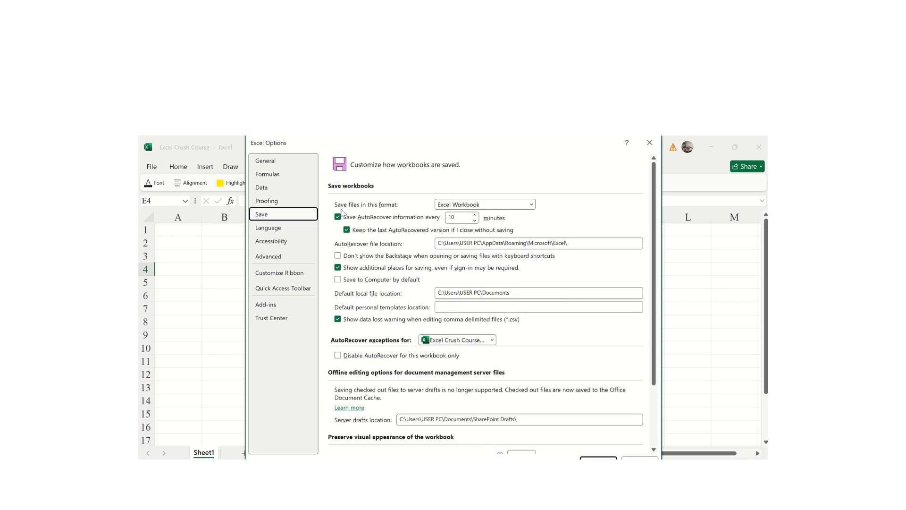
- Leave the save format as Excel Workbook and AutoRecover at 10 minutes, then show Language settings
click(532, 205)
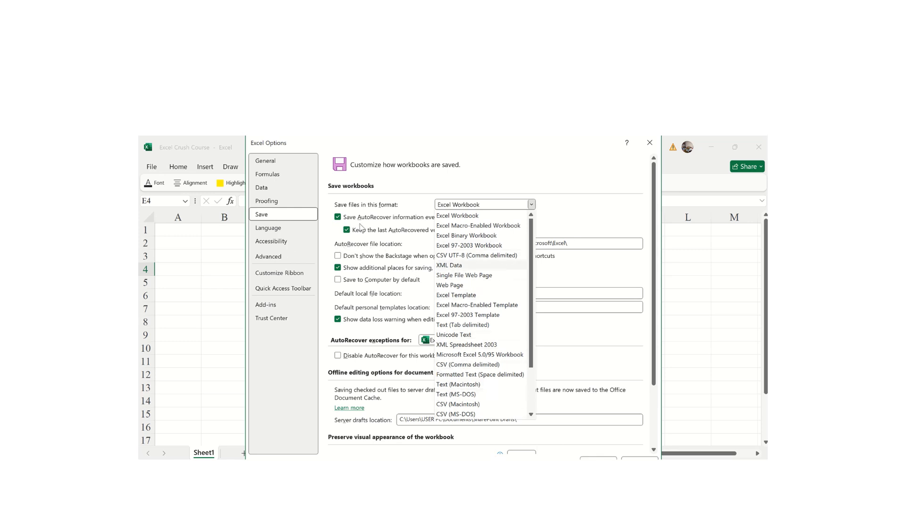
click(552, 215)
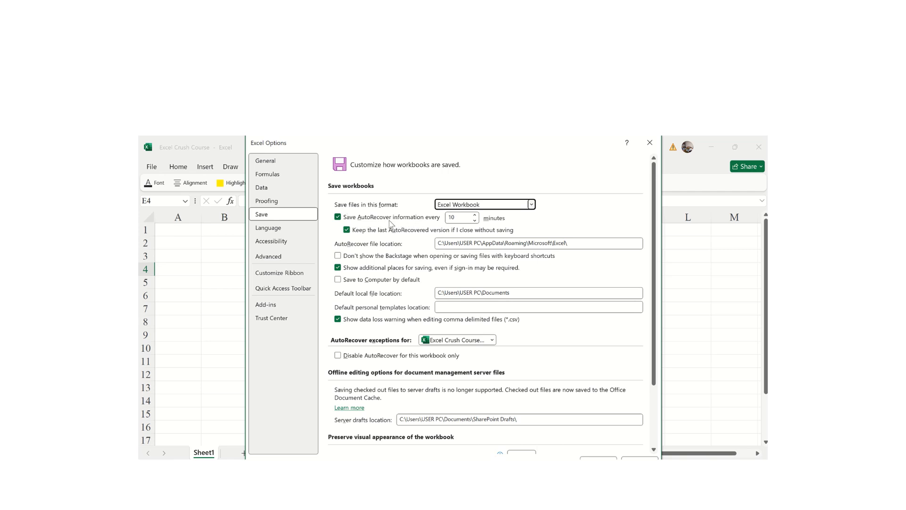
triple_click(476, 222)
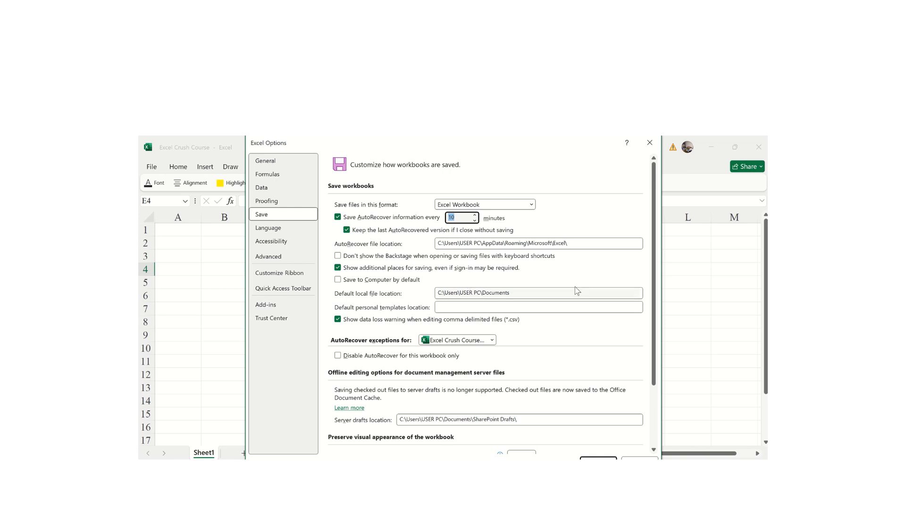
scroll(644, 403, down, 3)
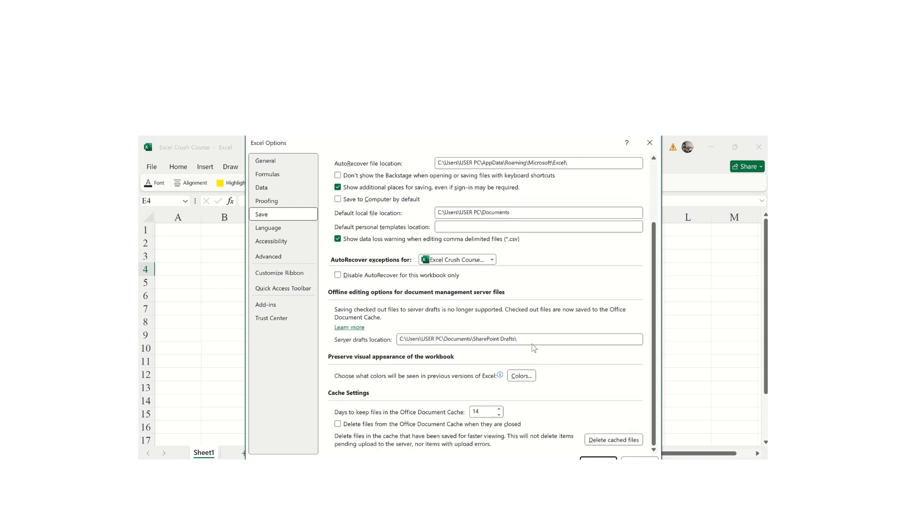
click(263, 228)
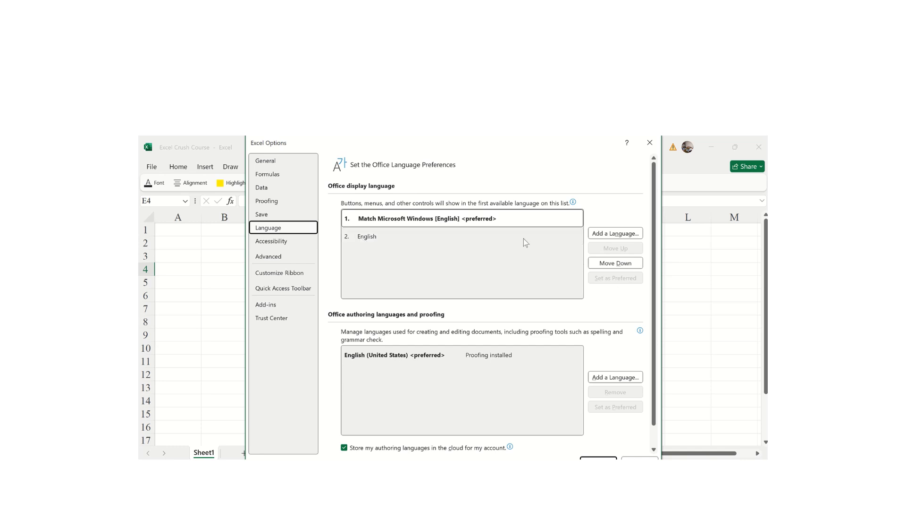
click(608, 237)
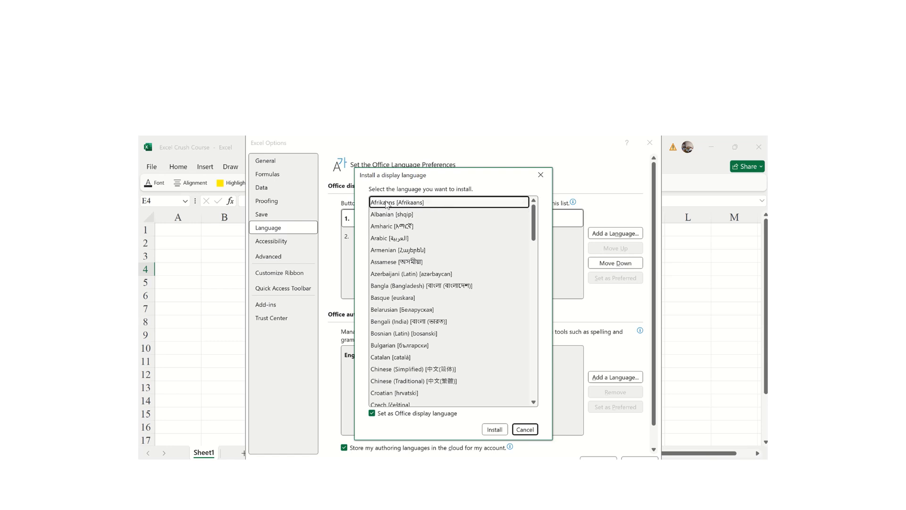
drag(534, 224, 529, 263)
scroll(458, 257, up, 6)
scroll(469, 367, down, 20)
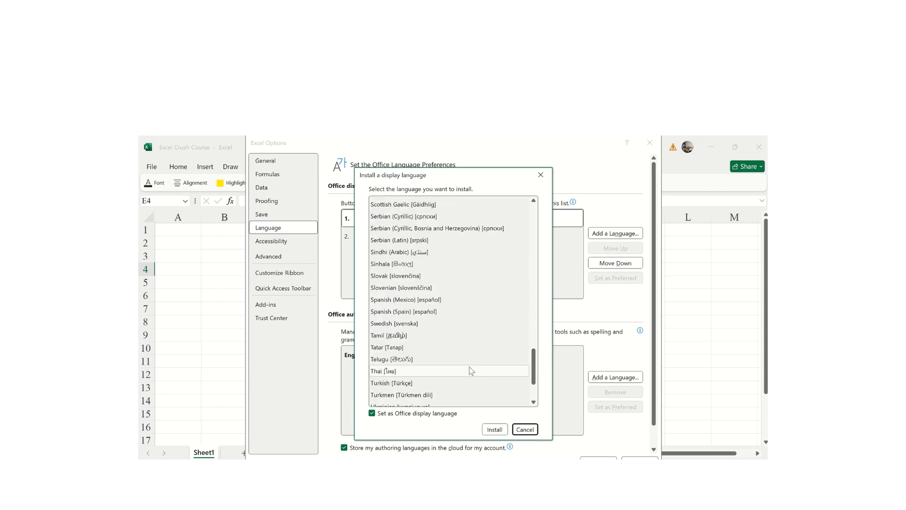
click(387, 312)
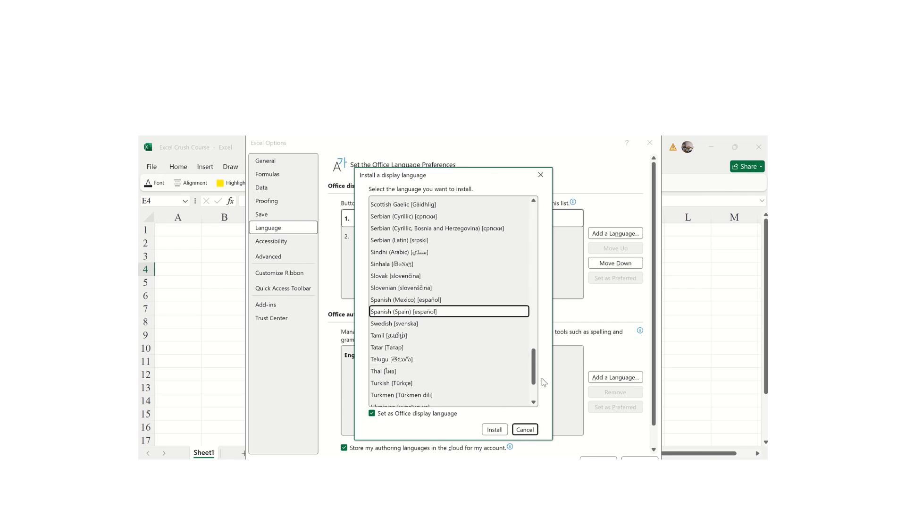
drag(534, 377, 528, 407)
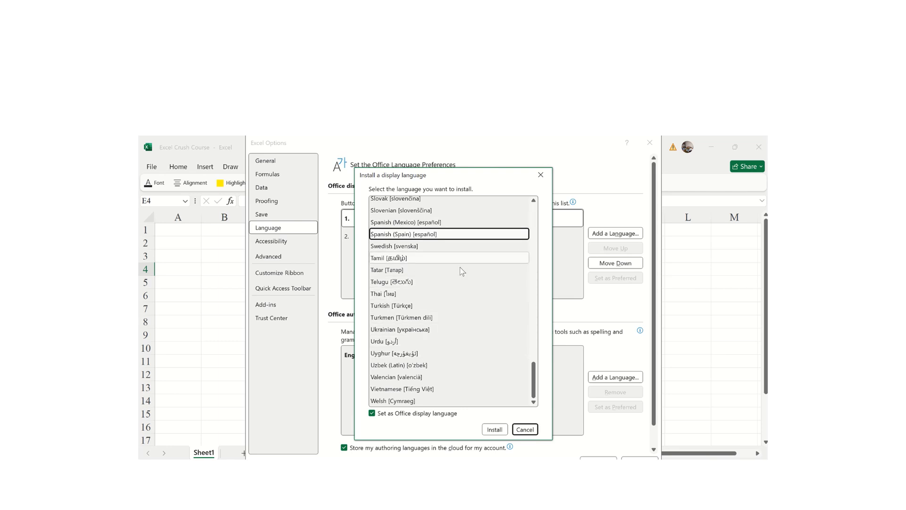
drag(533, 386, 545, 210)
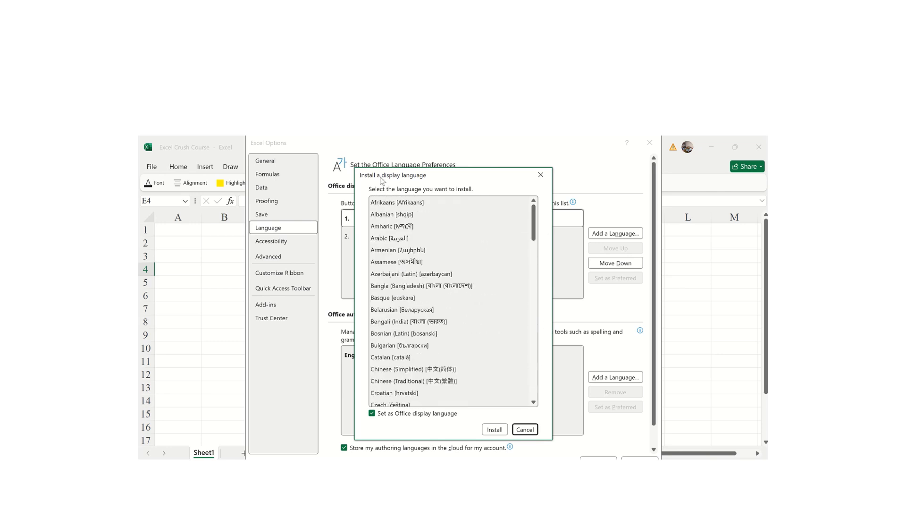
click(540, 175)
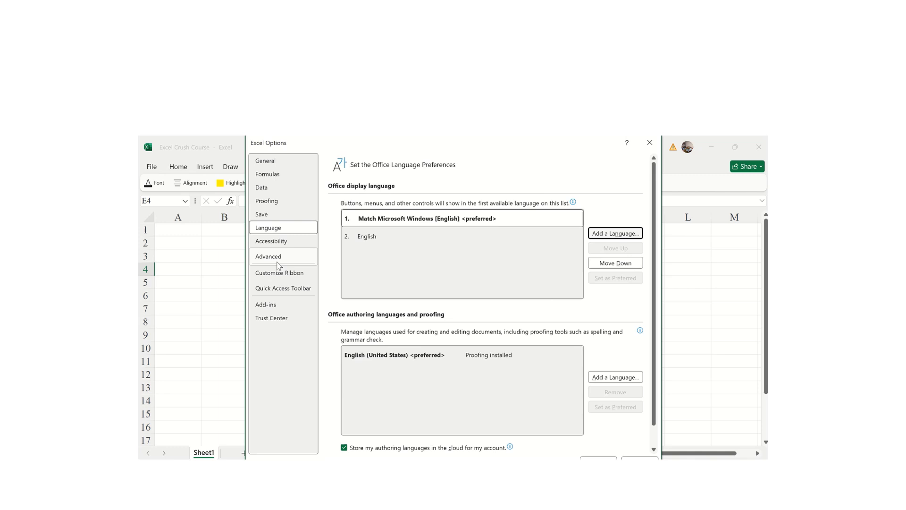
- Glance at the Accessibility settings, then show the Advanced editing options
click(274, 245)
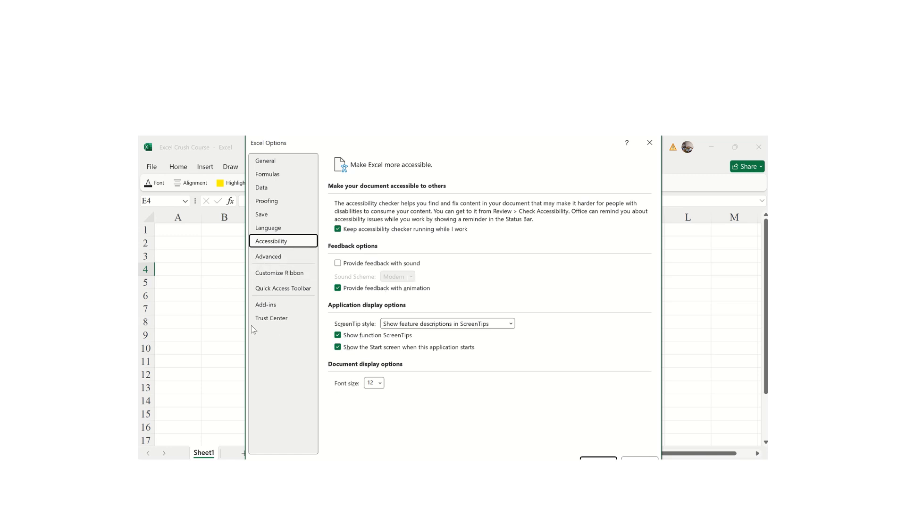
click(263, 259)
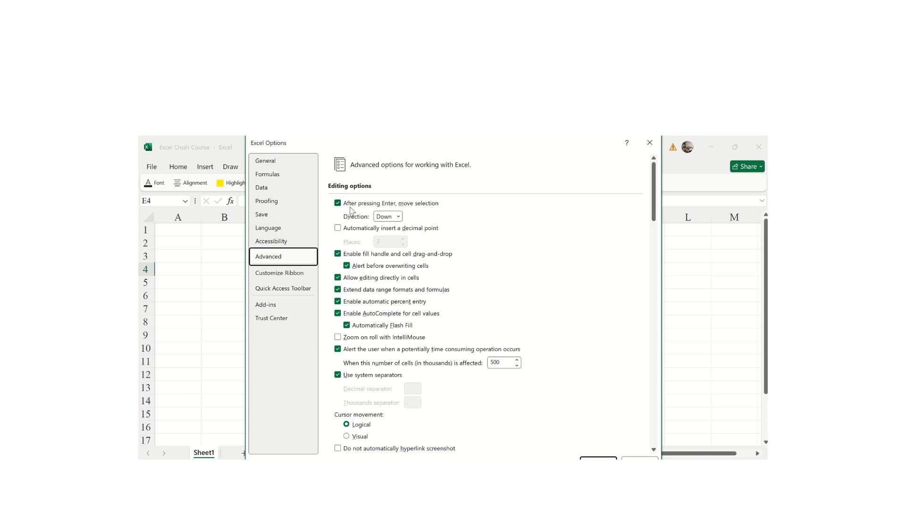
click(400, 219)
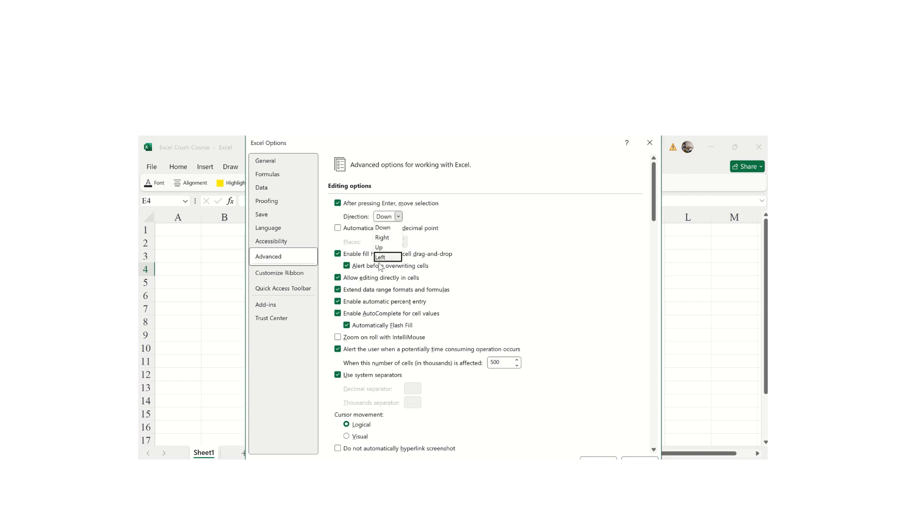
click(527, 252)
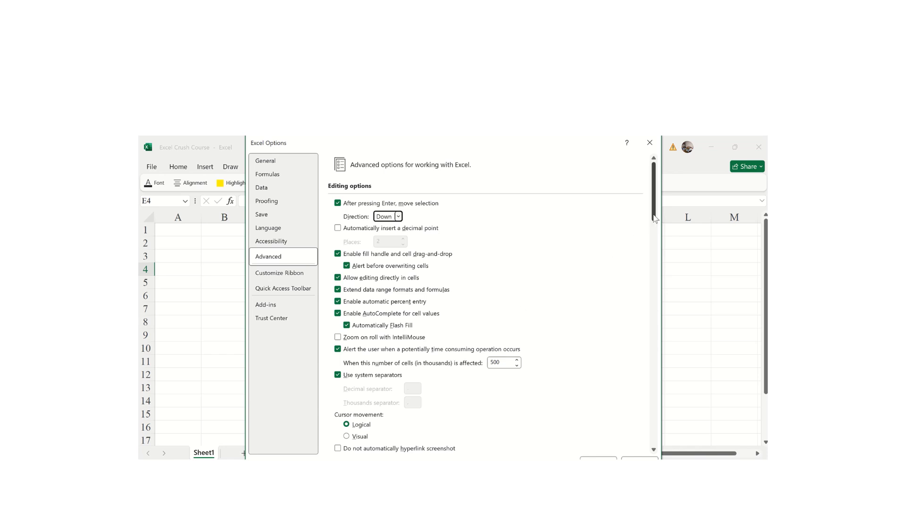
drag(655, 218, 643, 277)
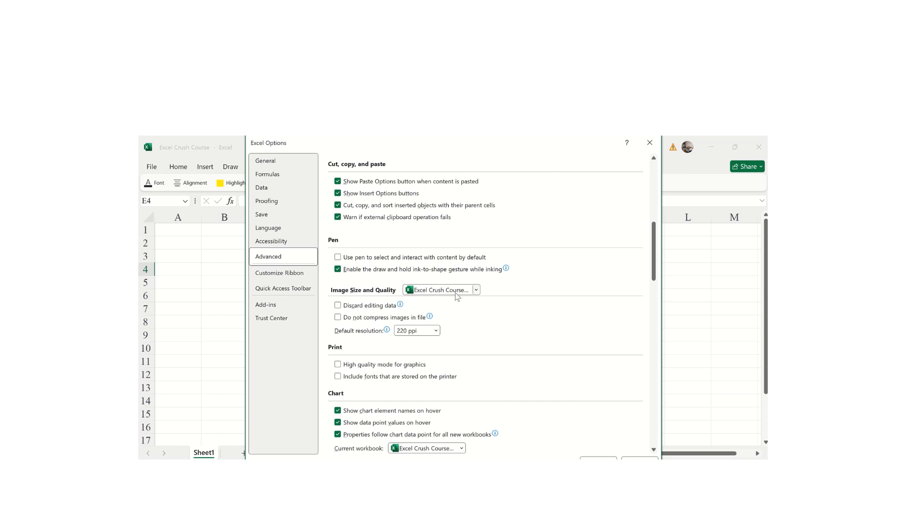
drag(653, 272, 642, 298)
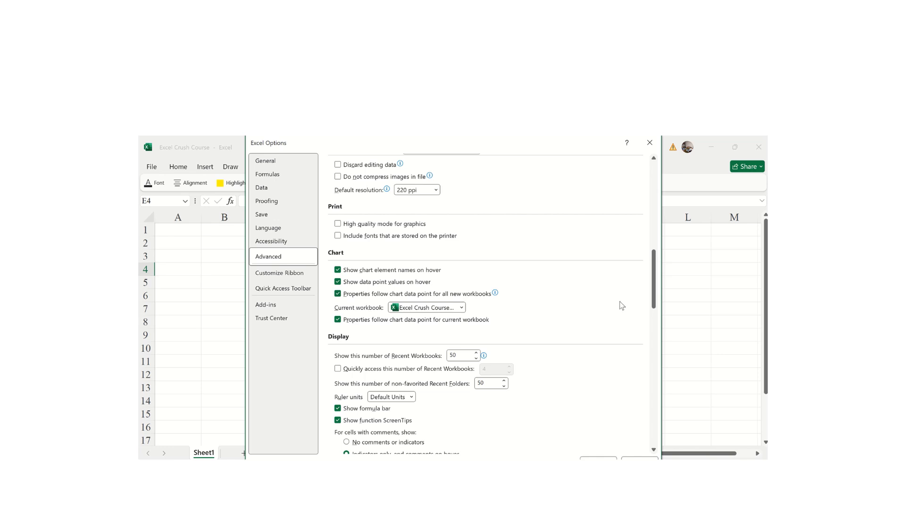
drag(653, 303, 632, 385)
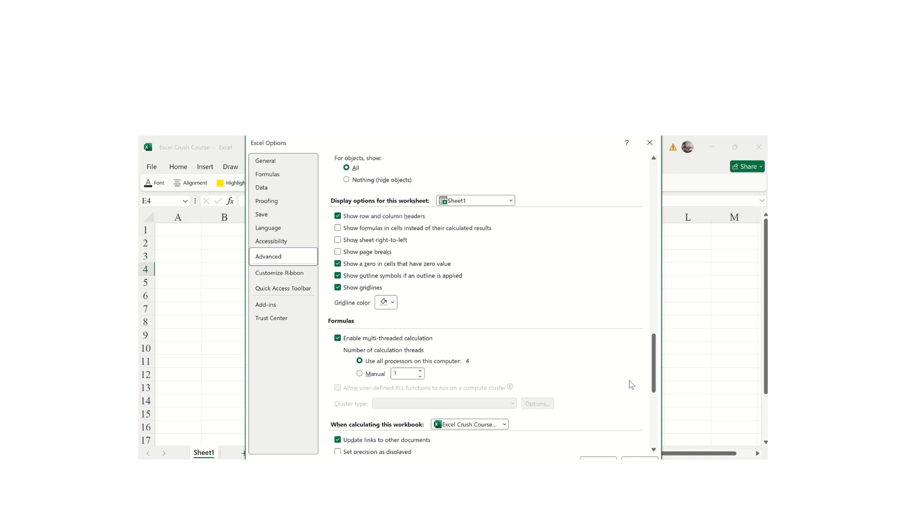
scroll(460, 312, down, 5)
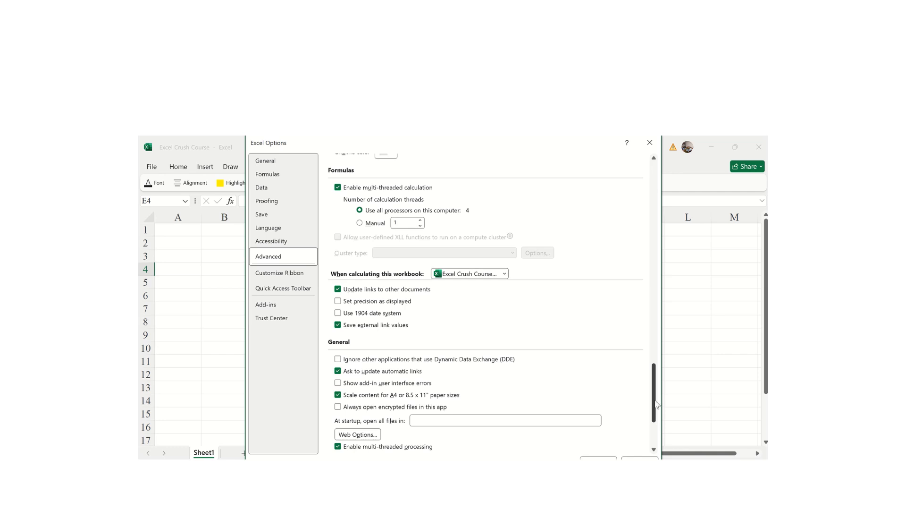
drag(656, 404, 650, 426)
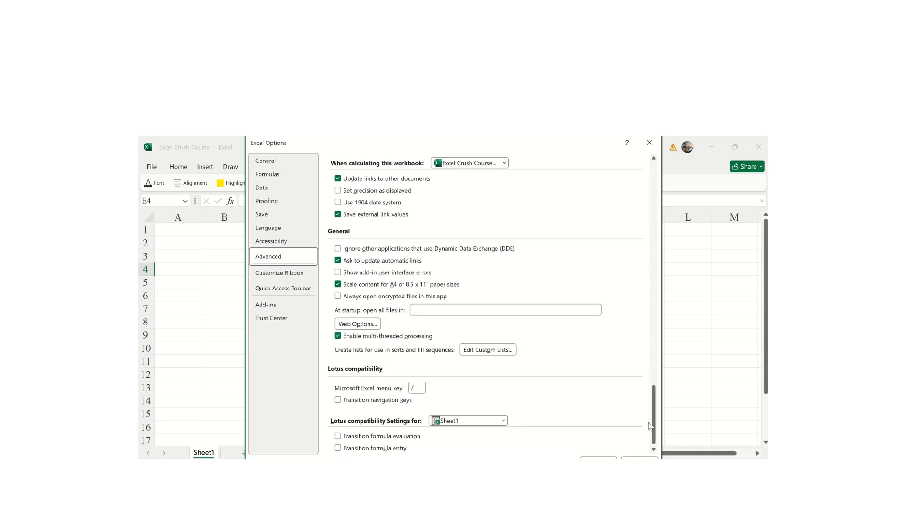
drag(654, 437, 652, 399)
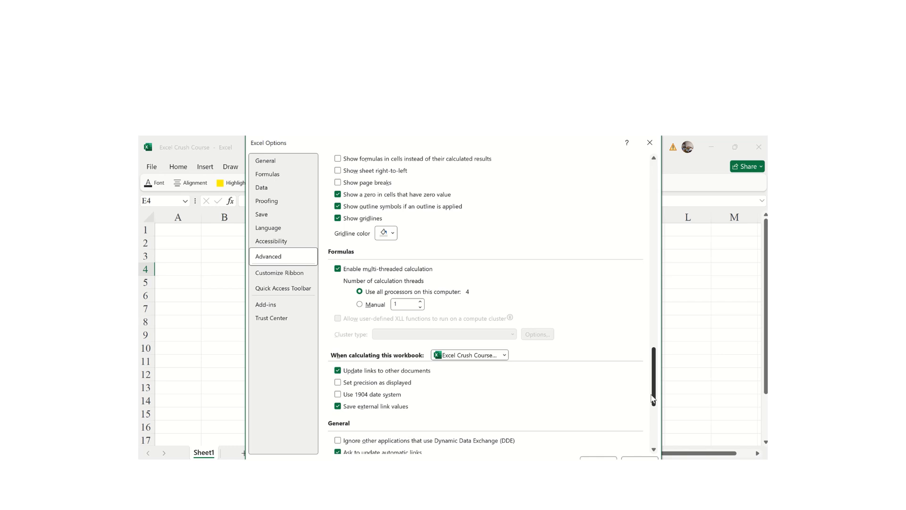
drag(653, 400, 654, 377)
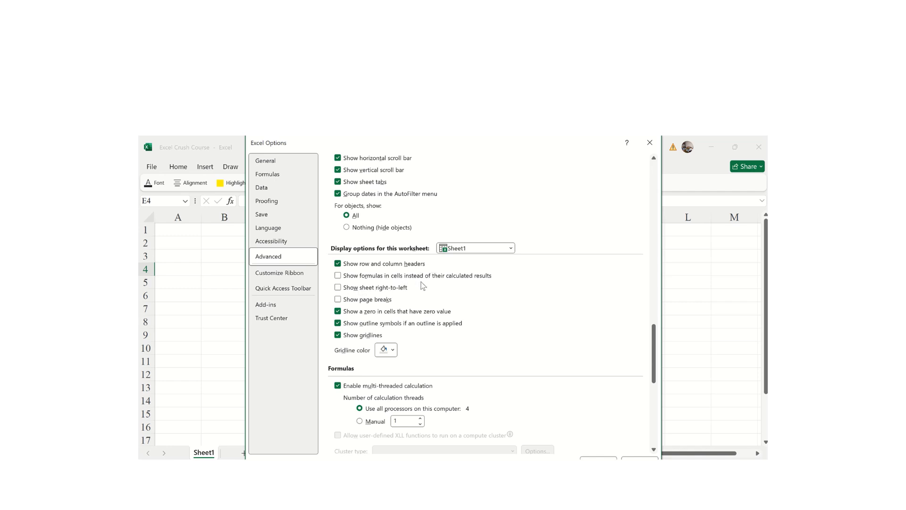
click(338, 276)
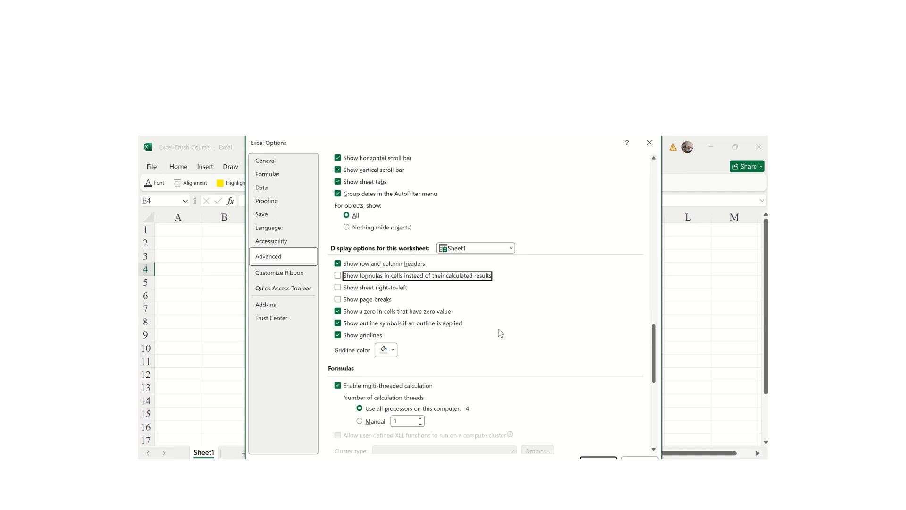
- In Customize Ribbon, uncheck the Add-ins and Help tabs, then re-check Add-ins
click(282, 273)
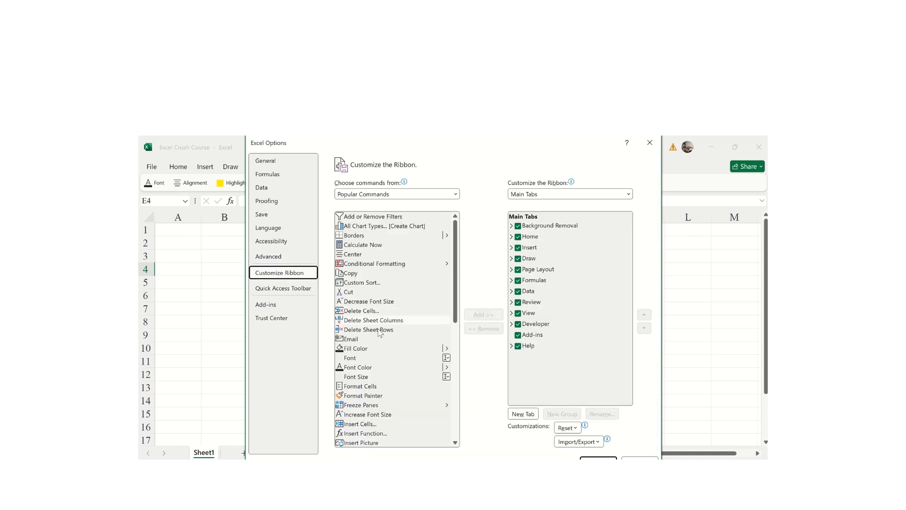
scroll(454, 289, down, 1)
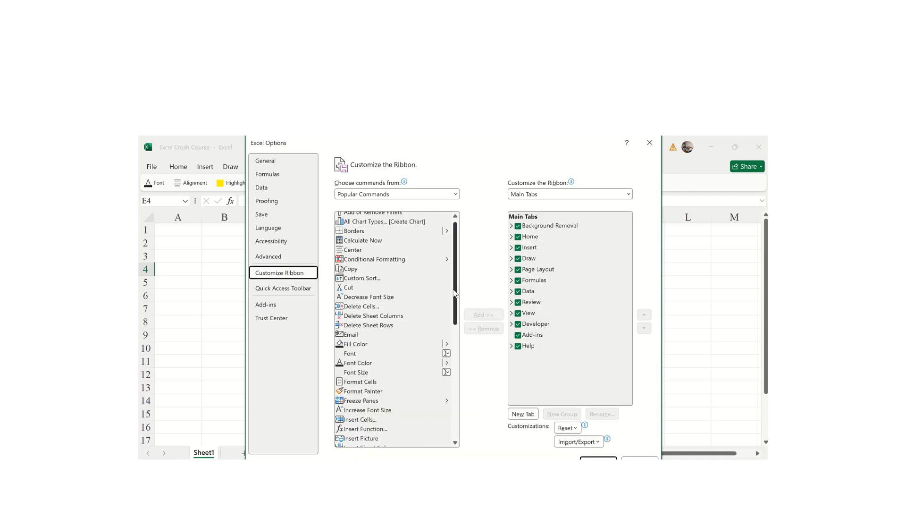
click(518, 335)
click(519, 346)
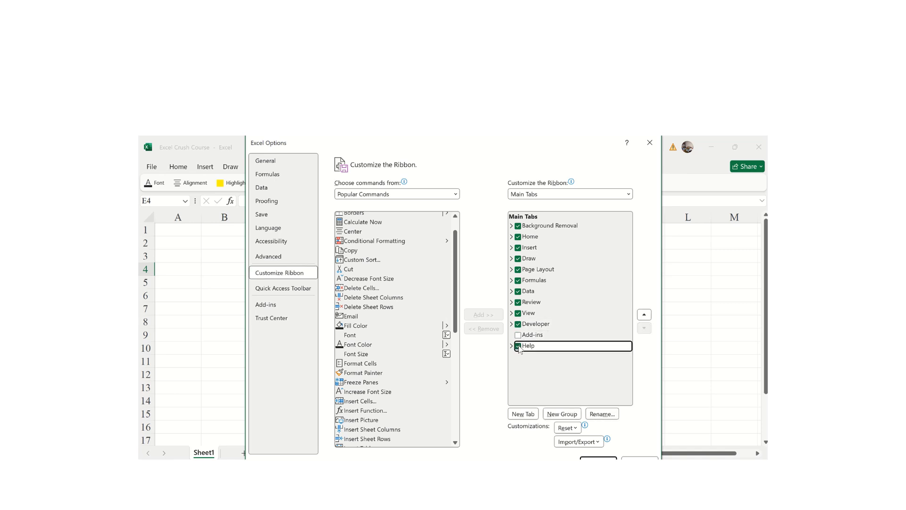
click(518, 335)
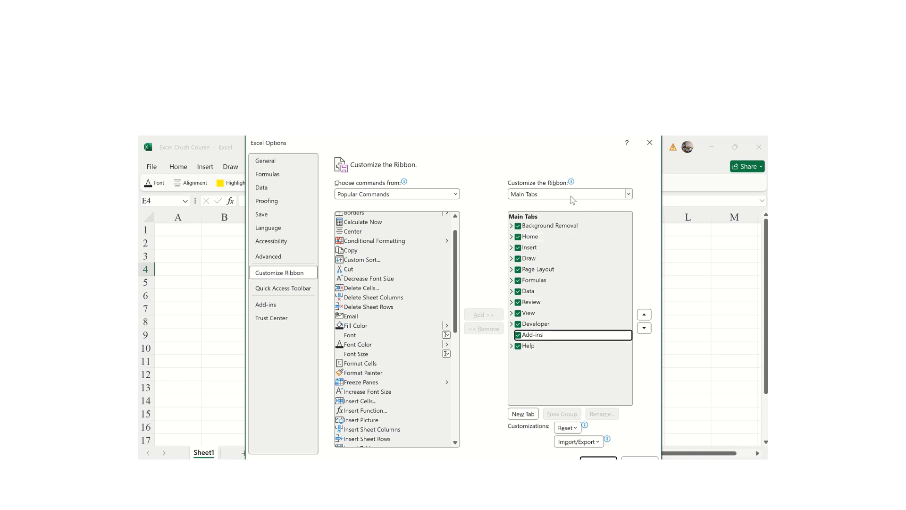
- List Tool Tabs then All Tabs, uncheck SmartArt Tools Format, and view the Quick Access Toolbar settings
click(628, 195)
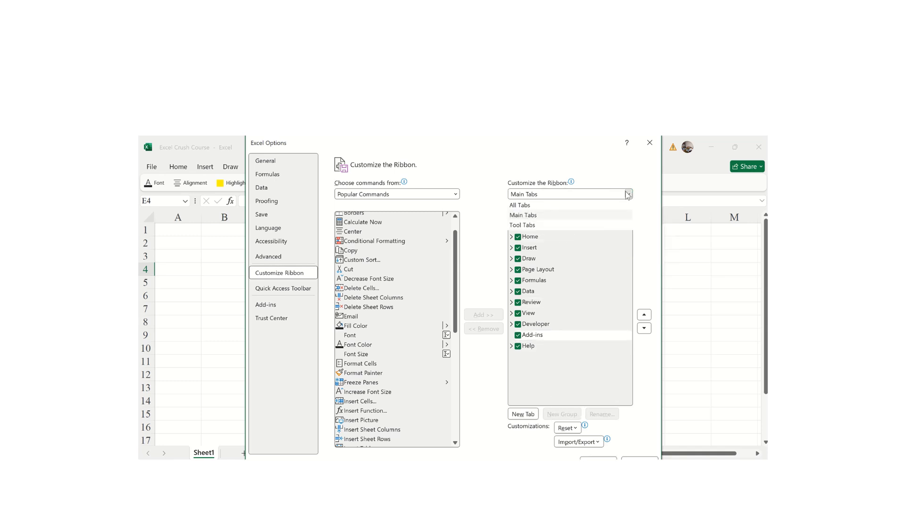
click(529, 226)
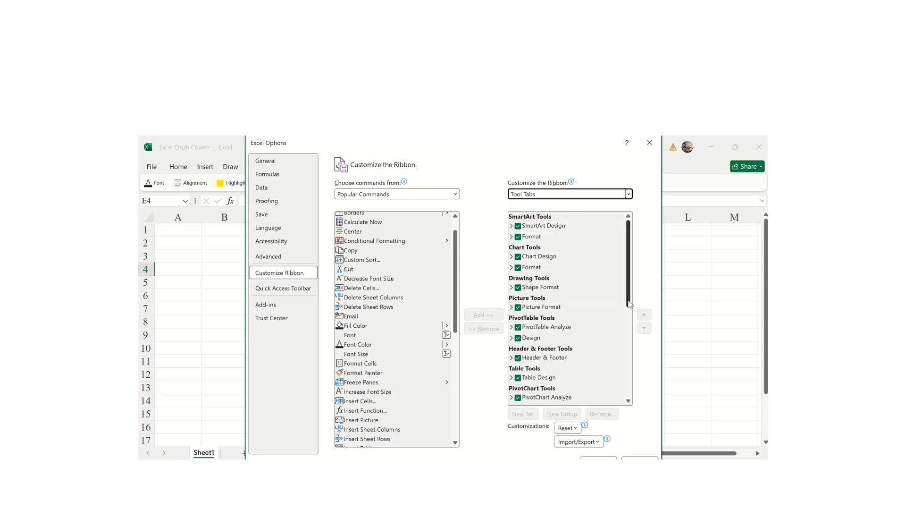
drag(628, 290, 630, 337)
click(629, 194)
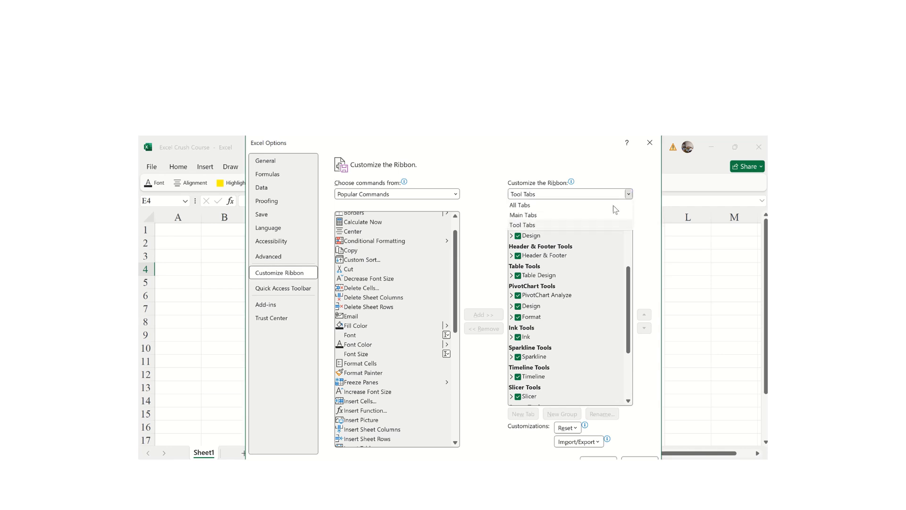
click(516, 205)
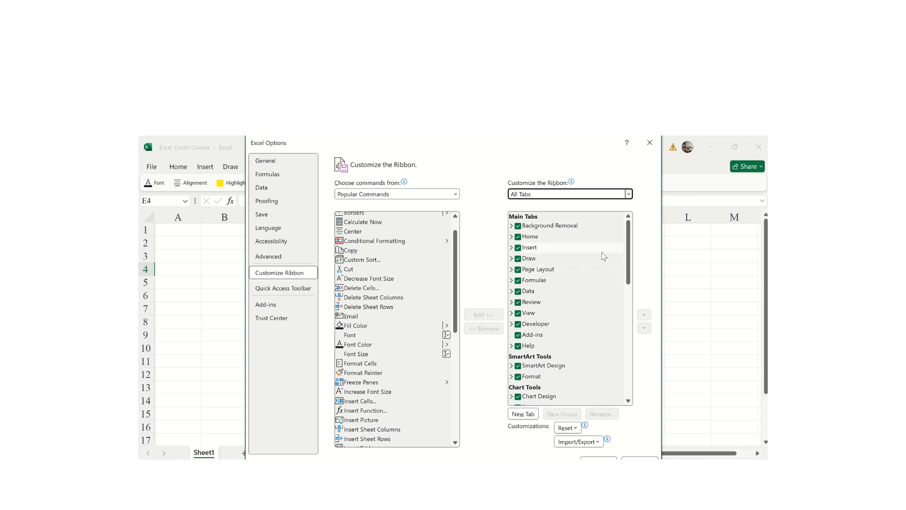
drag(627, 282, 628, 310)
click(517, 297)
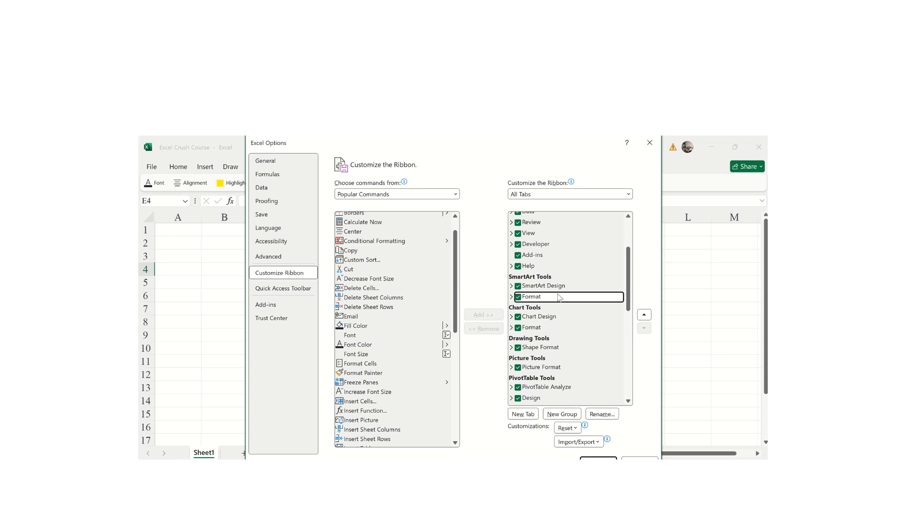
drag(624, 306, 624, 361)
scroll(624, 361, down, 3)
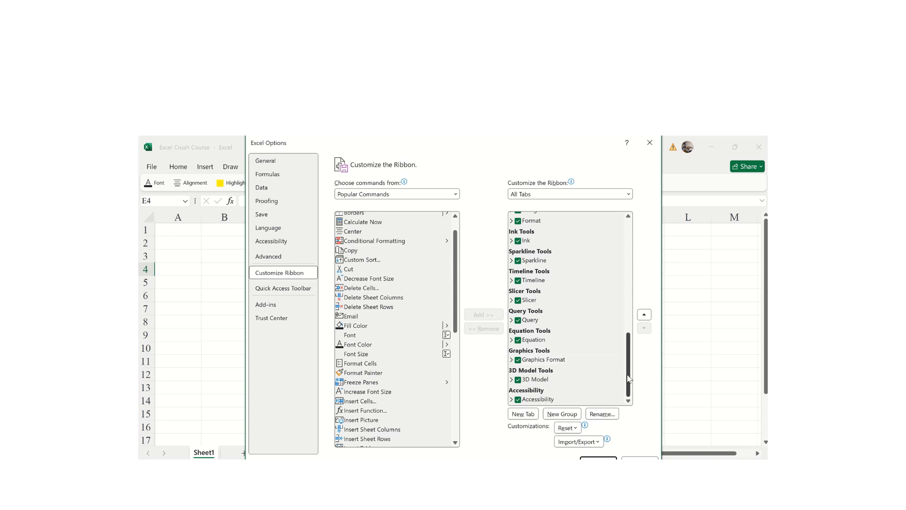
click(286, 289)
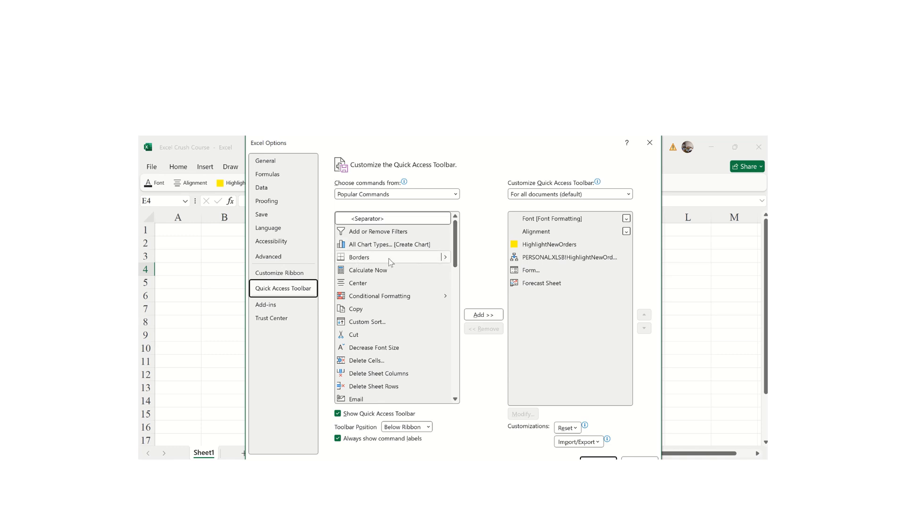
drag(459, 247, 455, 388)
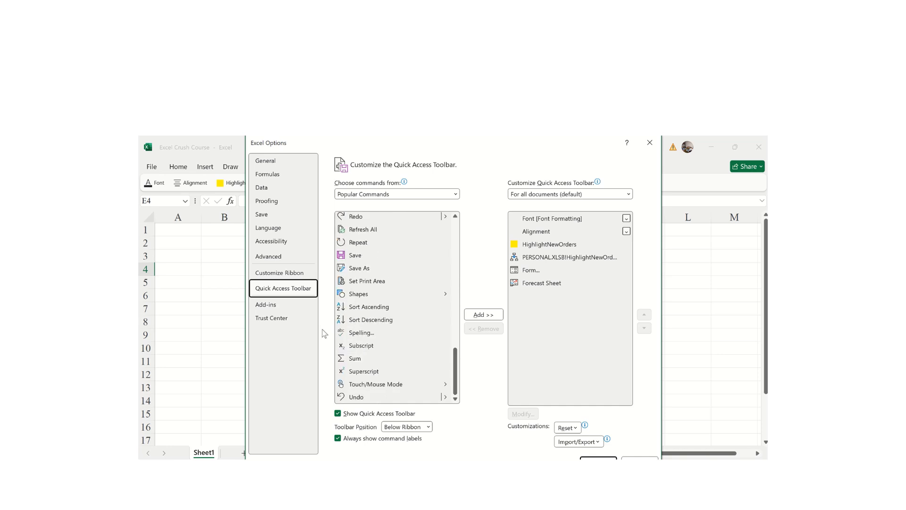
- Look through the Add-ins list in Excel Options, then close Options with OK
click(276, 310)
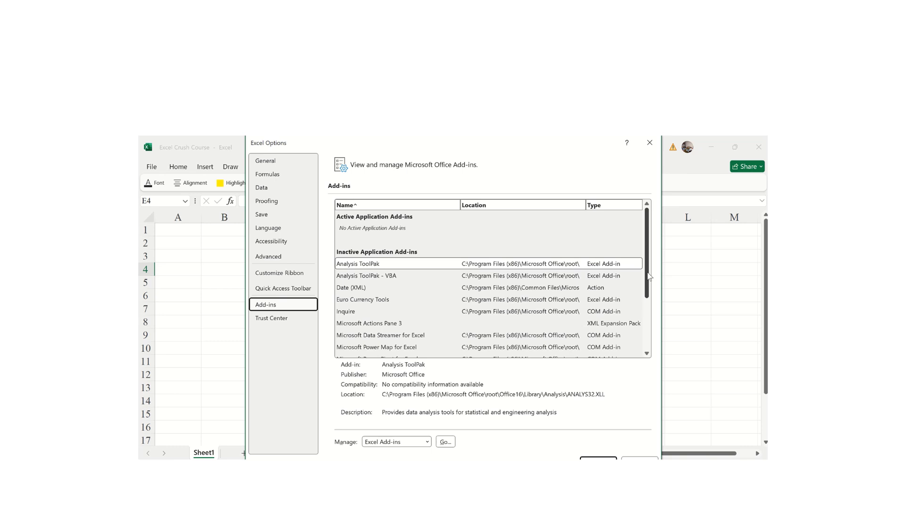
drag(649, 277, 628, 336)
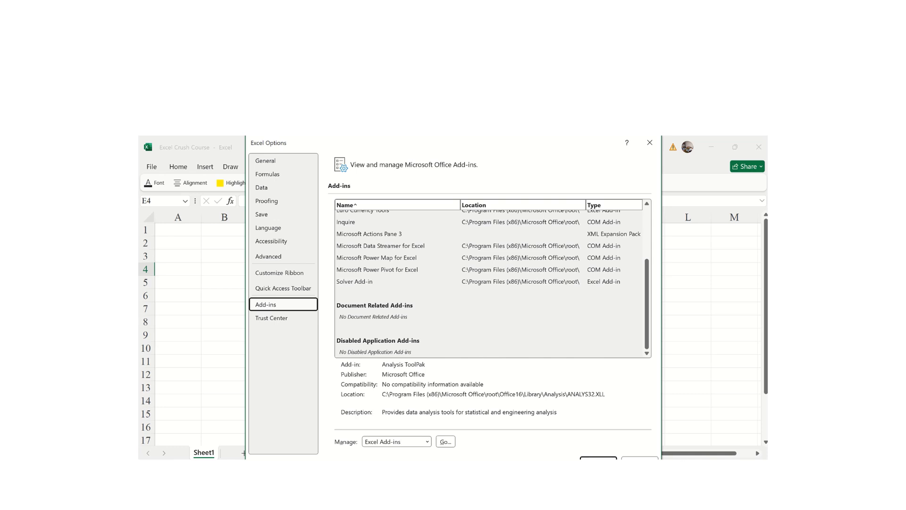
click(599, 458)
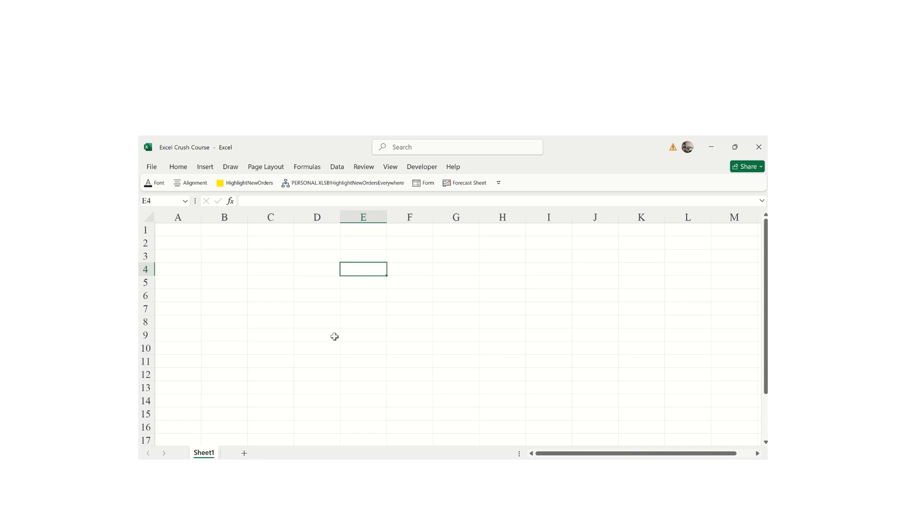
- Set the ribbon display option to Always show Ribbon
click(179, 168)
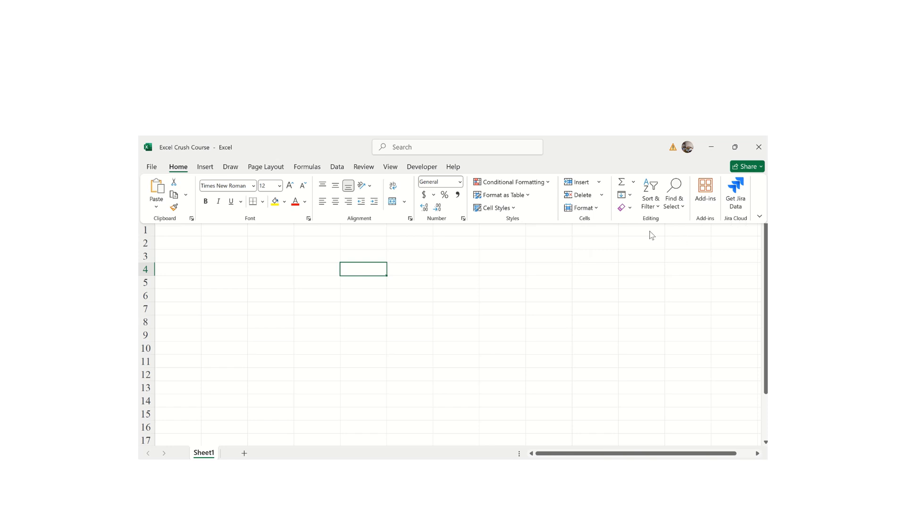
click(759, 217)
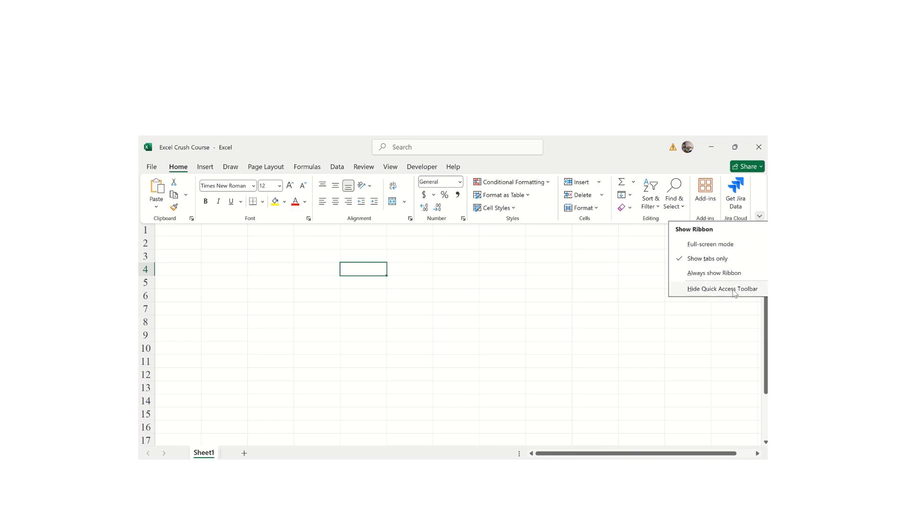
click(698, 274)
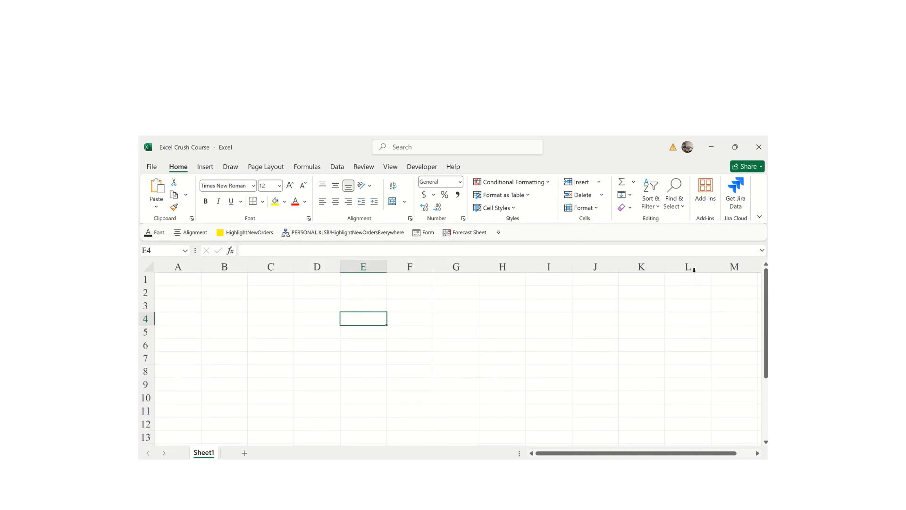
click(486, 346)
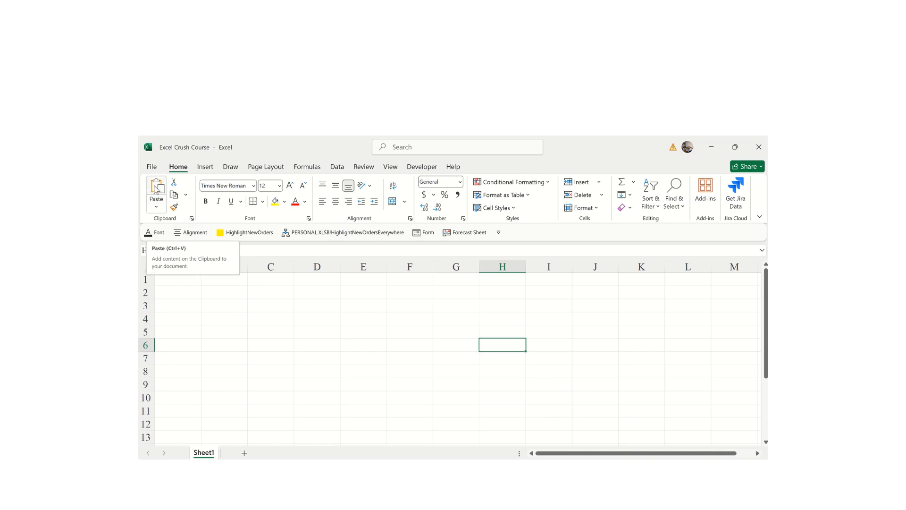
- Enter Students in A1 and Grade in B1, correcting a typo
click(253, 342)
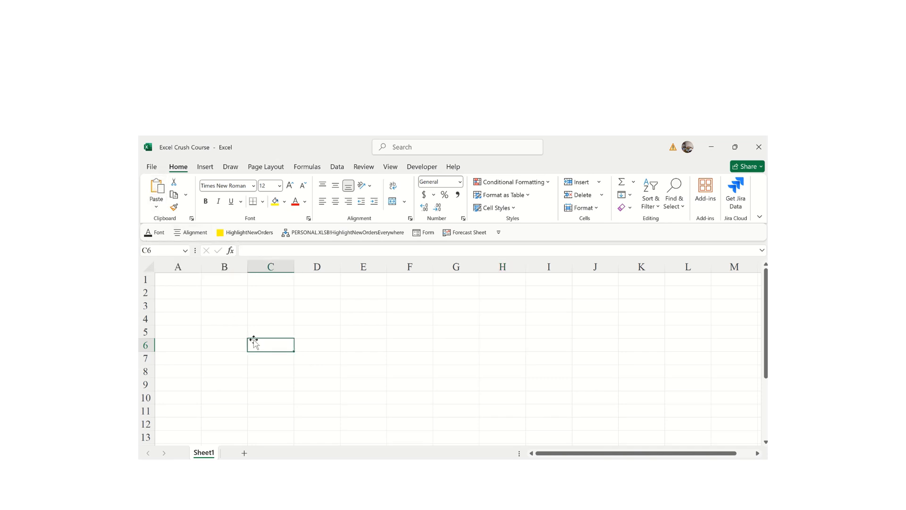
click(181, 285)
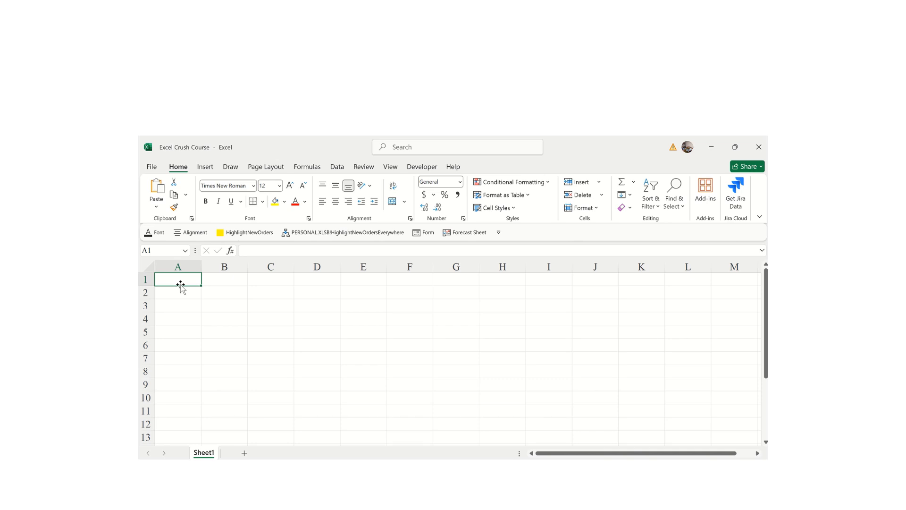
text(Students)
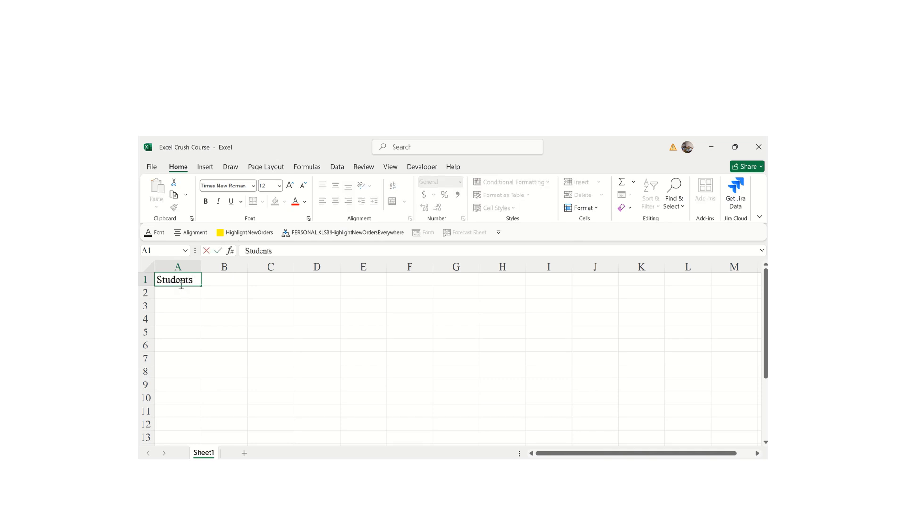
key(Tab)
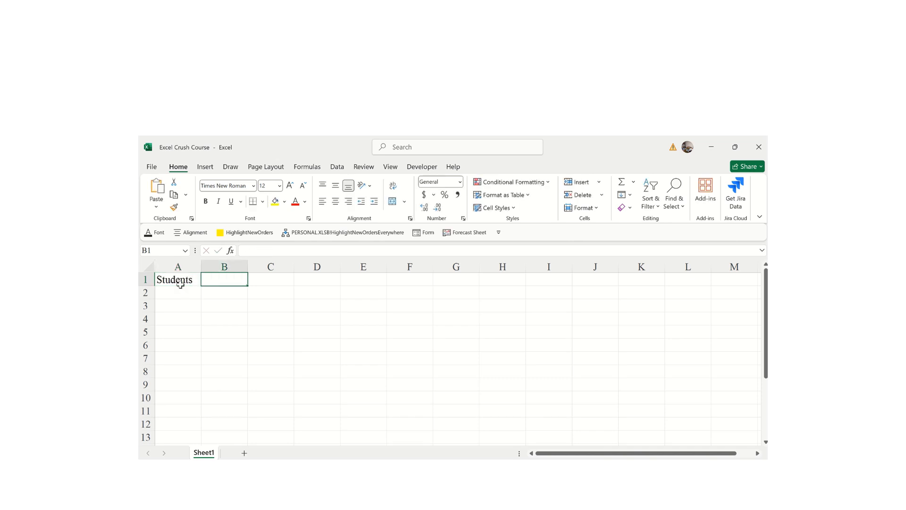
text(Cl)
key(BackSpace)
key(BackSpace)
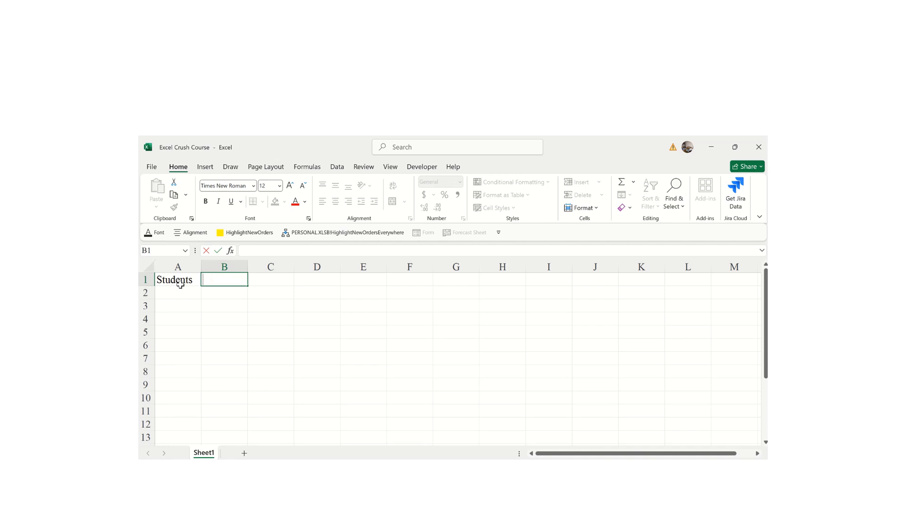
text(Grade)
key(Tab)
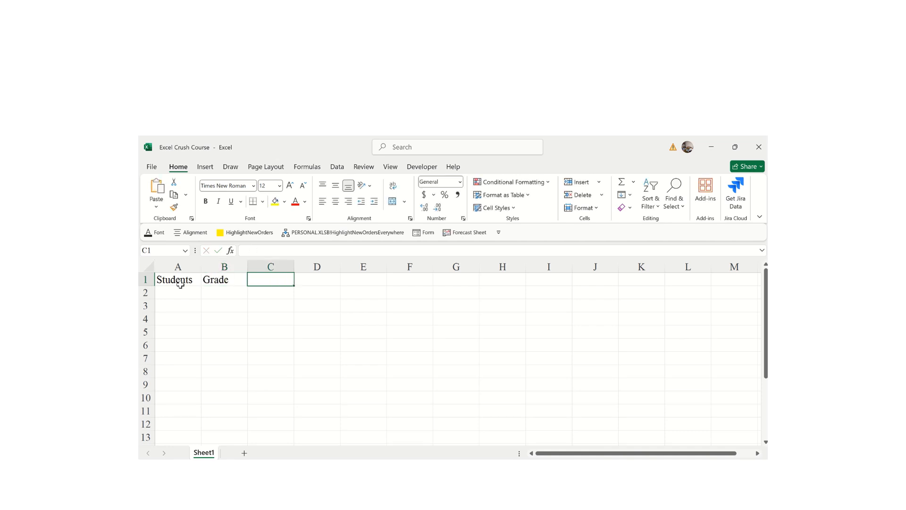
- Enter Decision in C1, fix the misspelling, and select headers A1:C1
text(Decisin)
key(BackSpace)
key(BackSpace)
text(ion)
key(Return)
click(183, 304)
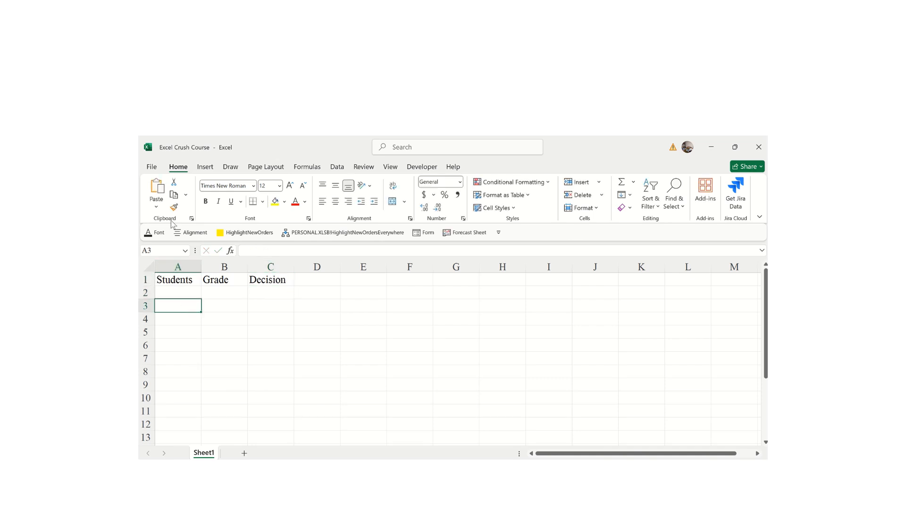
drag(167, 280, 267, 286)
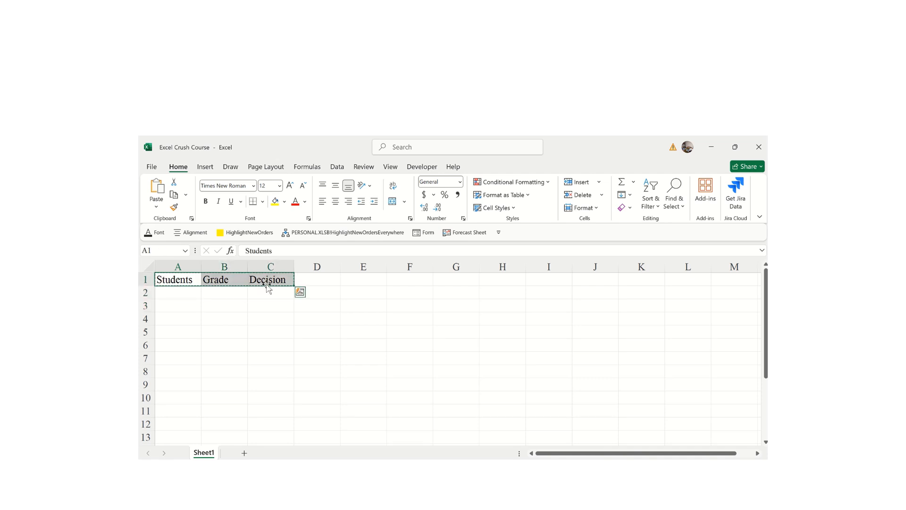
- Copy the A1:C1 headers and paste them transposed down E1:E3
key(ctrl+c)
click(354, 281)
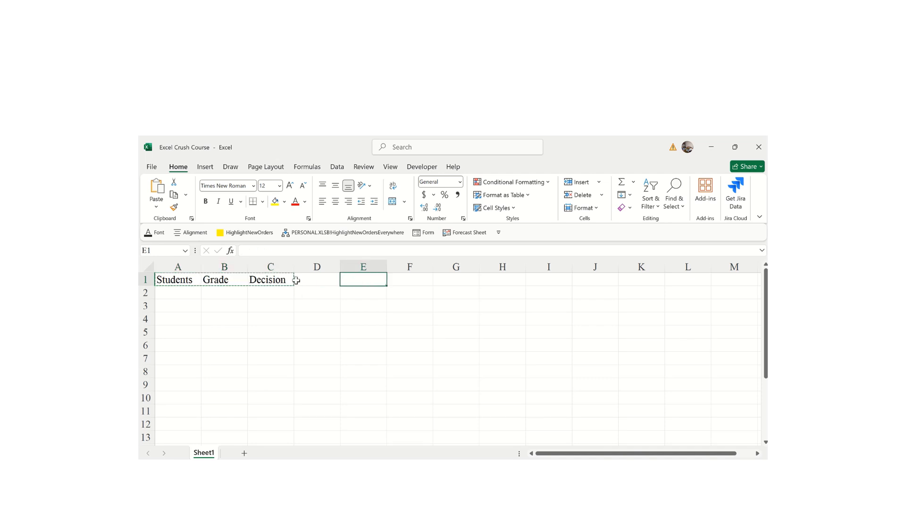
click(157, 207)
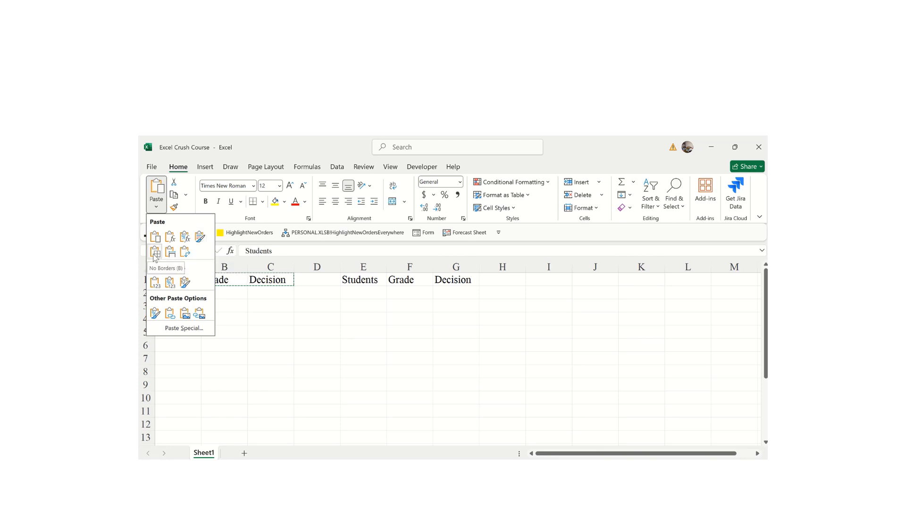
click(184, 253)
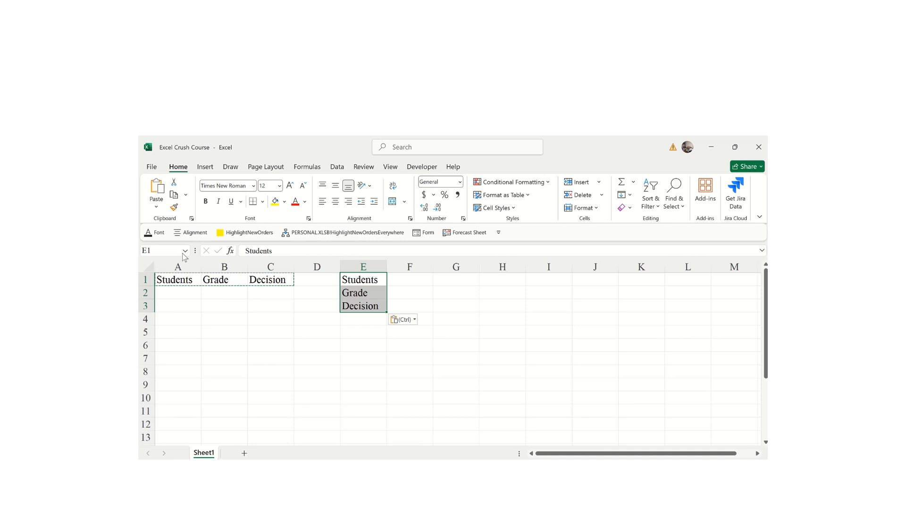
- Switch the pasted headers to a row across E1:G1 with Keep Source Column Widths
click(415, 321)
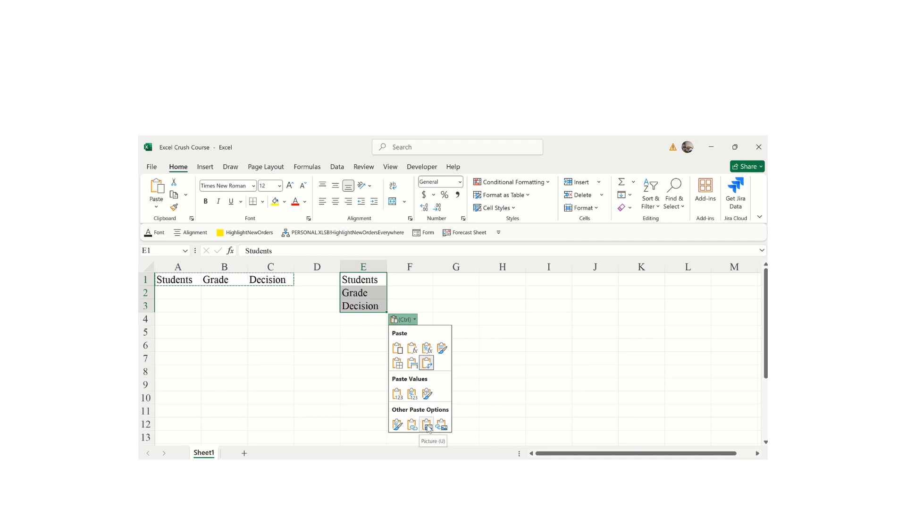
click(412, 365)
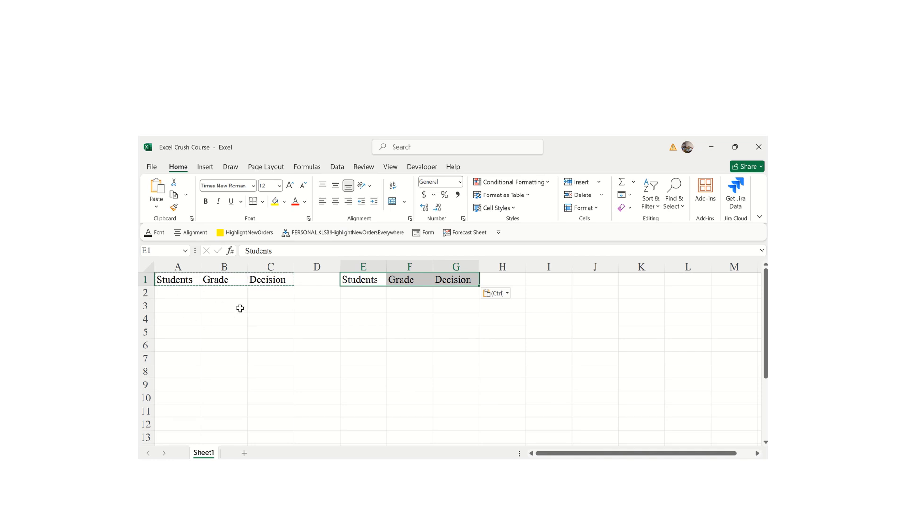
click(170, 301)
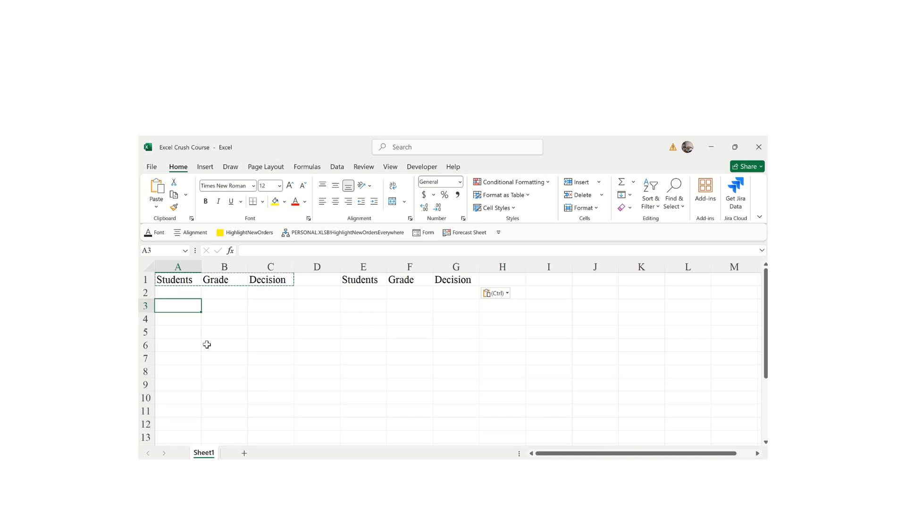
- Enter 10 in A3, 20 in B3, and =A3*B3 in C3 giving 200
text(10)
click(221, 307)
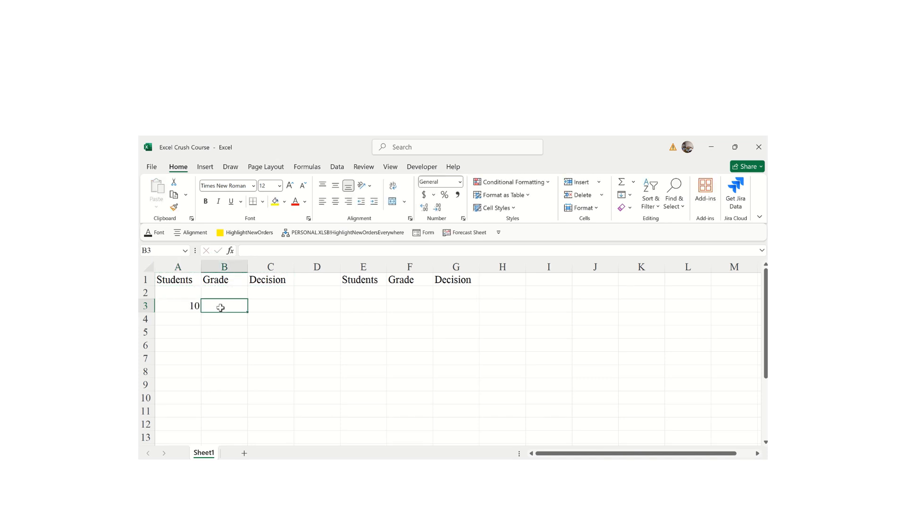
text(20)
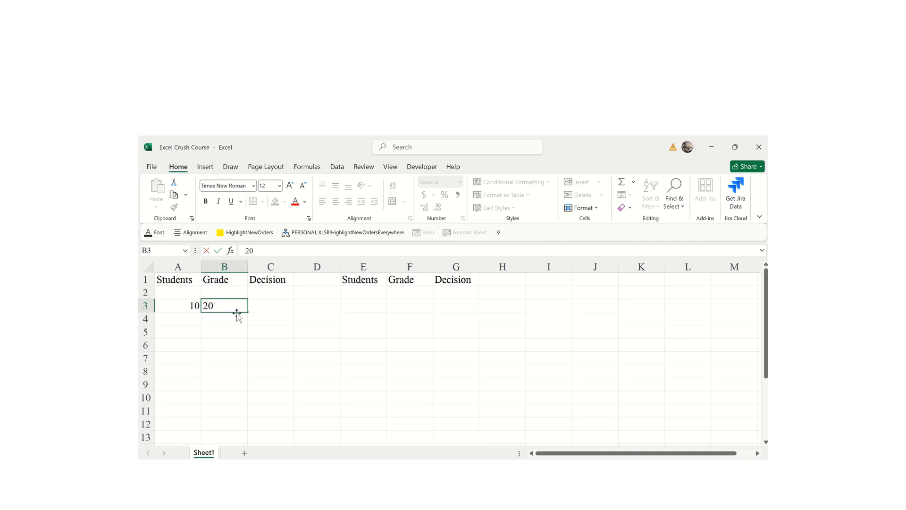
click(262, 309)
text(=)
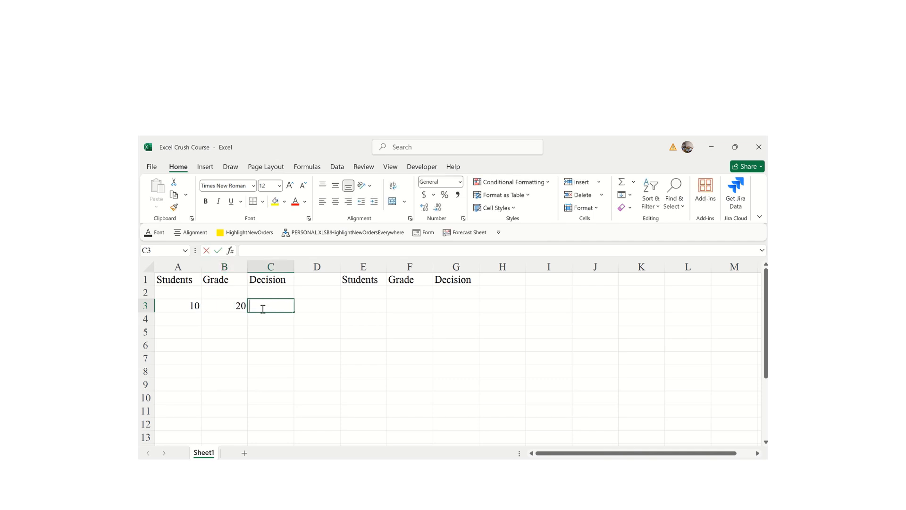
click(190, 309)
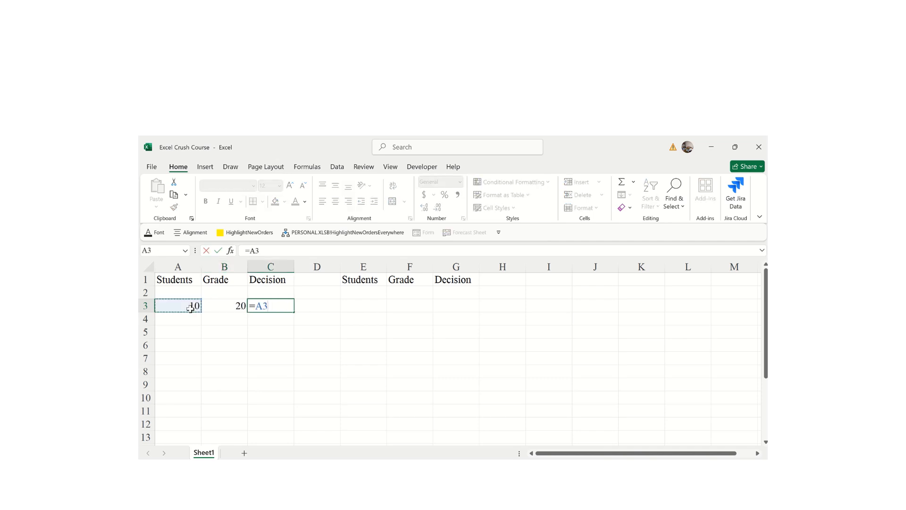
text(*)
key(Return)
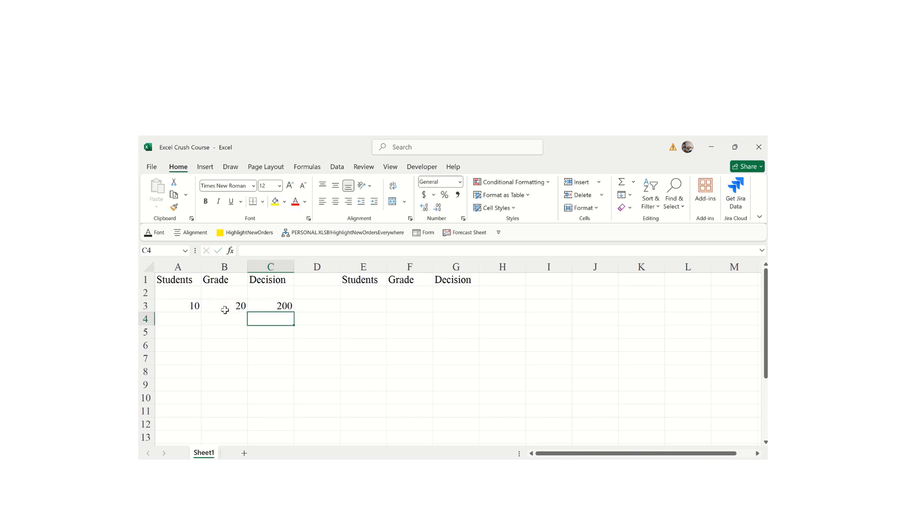
- Enter 20 in E3 and 30 in F3, then copy the C3 formula
click(367, 309)
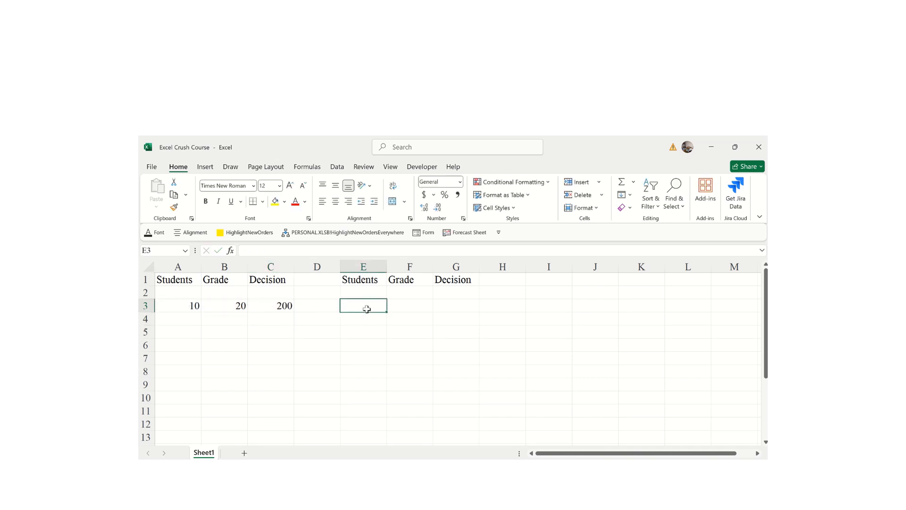
text(2-)
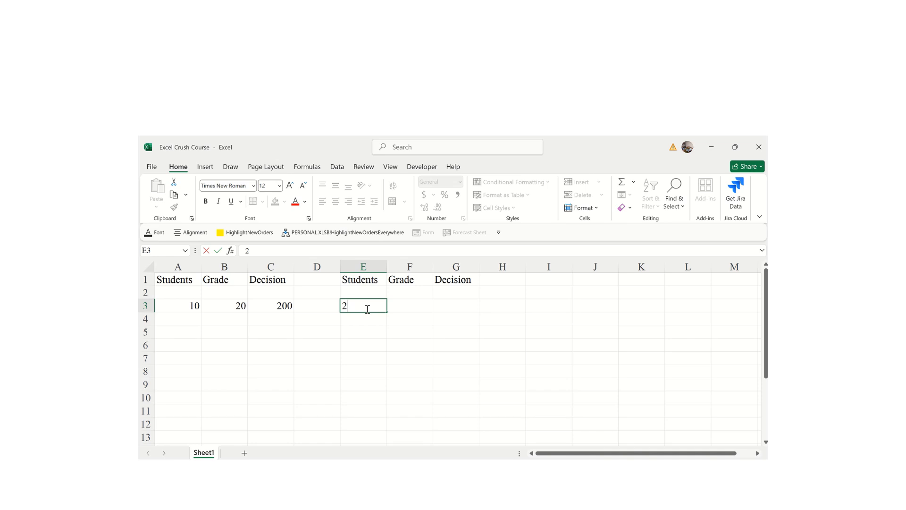
key(Tab)
text(3)
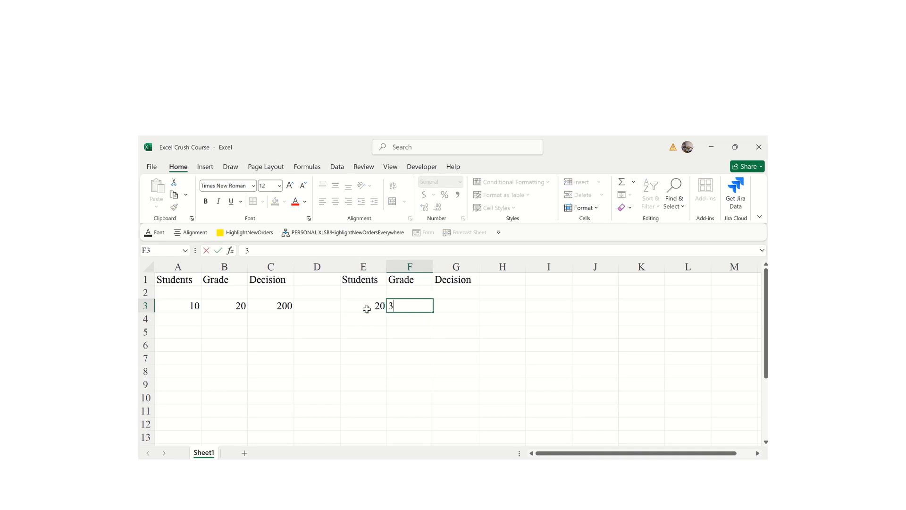
key(Return)
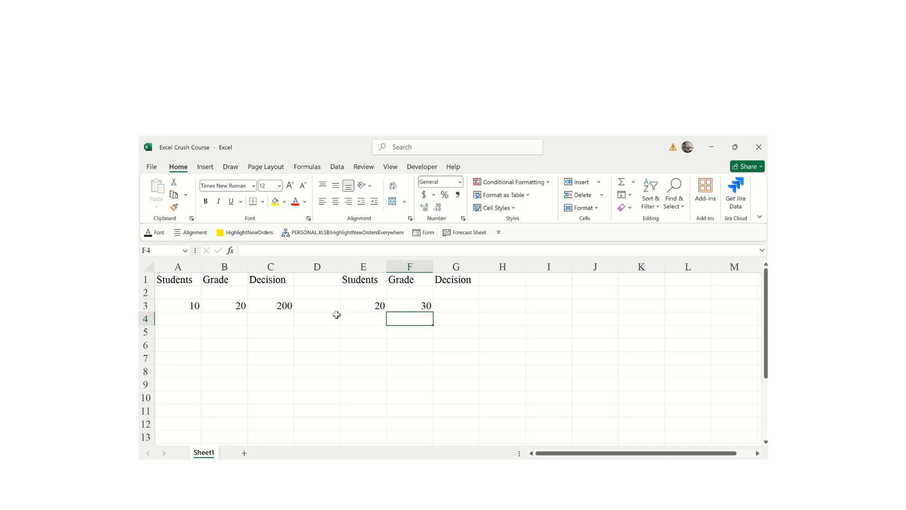
click(274, 302)
key(ctrl+c)
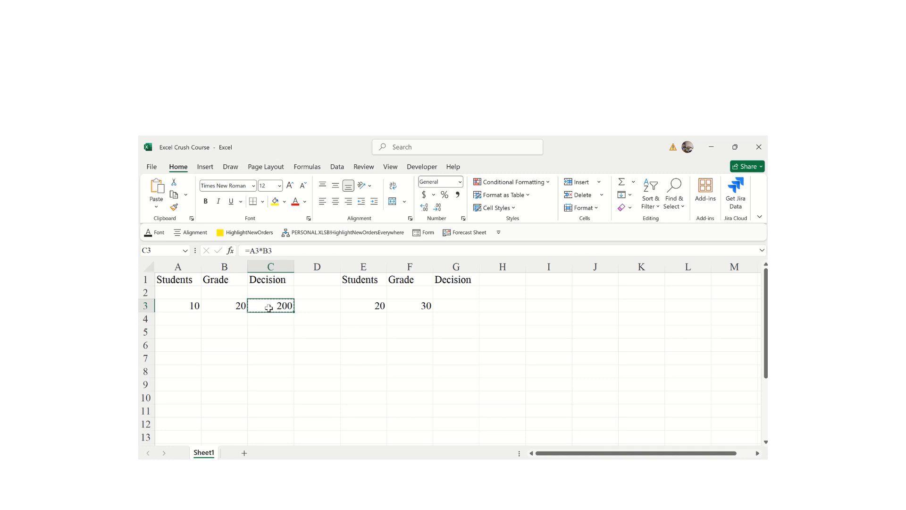
- Paste C3 into G3, switching paste options from Values to Formulas to show 600
click(449, 307)
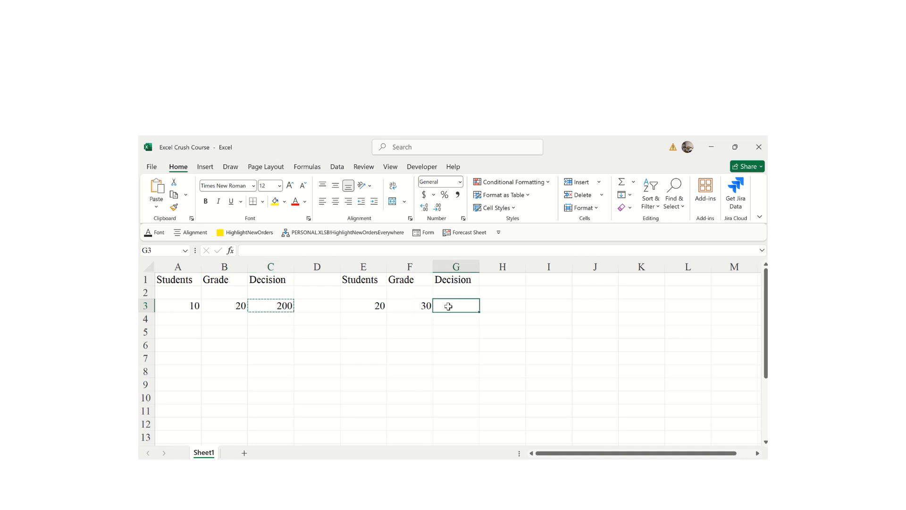
key(ctrl+v)
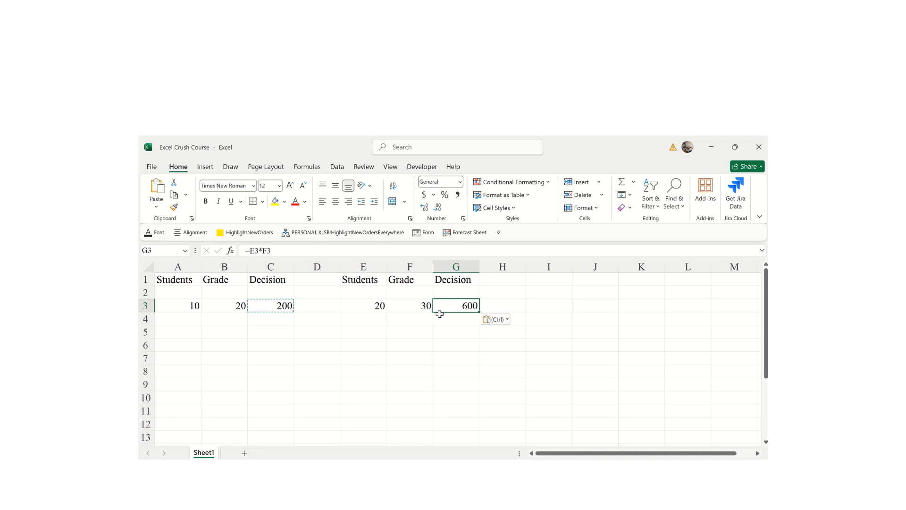
click(505, 320)
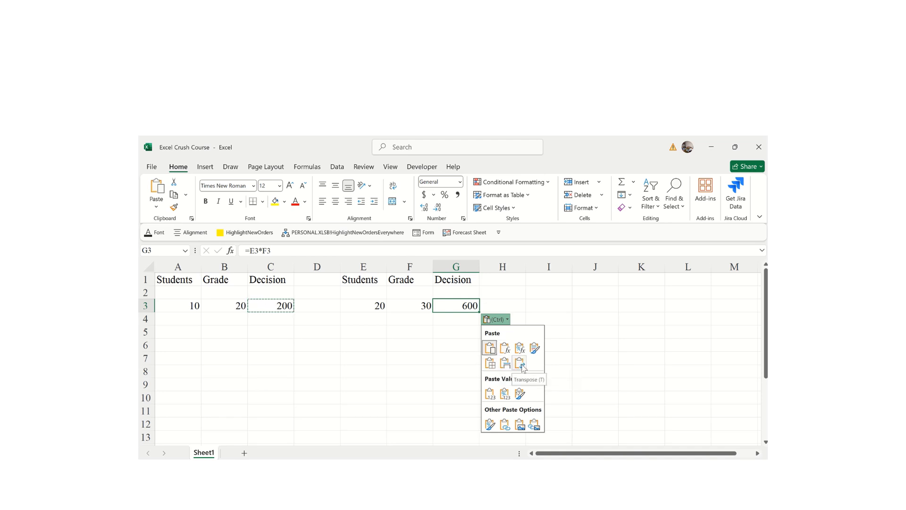
click(489, 395)
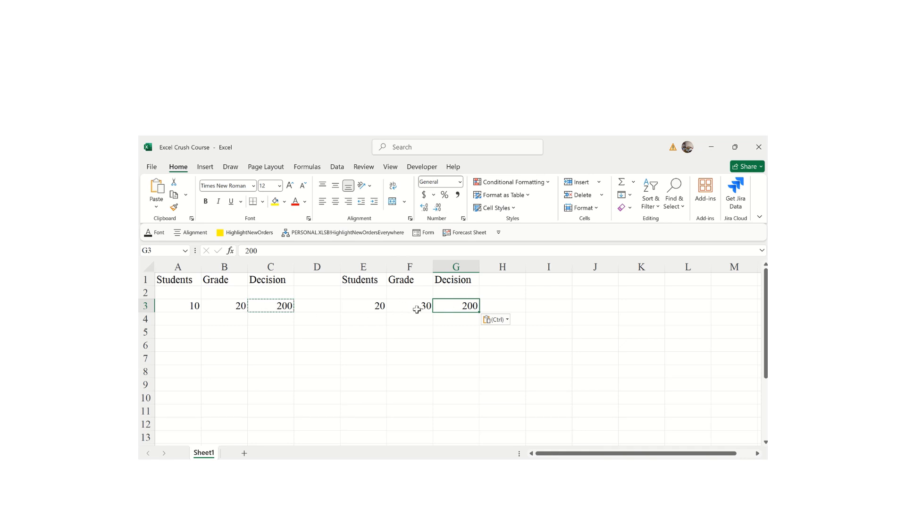
click(507, 320)
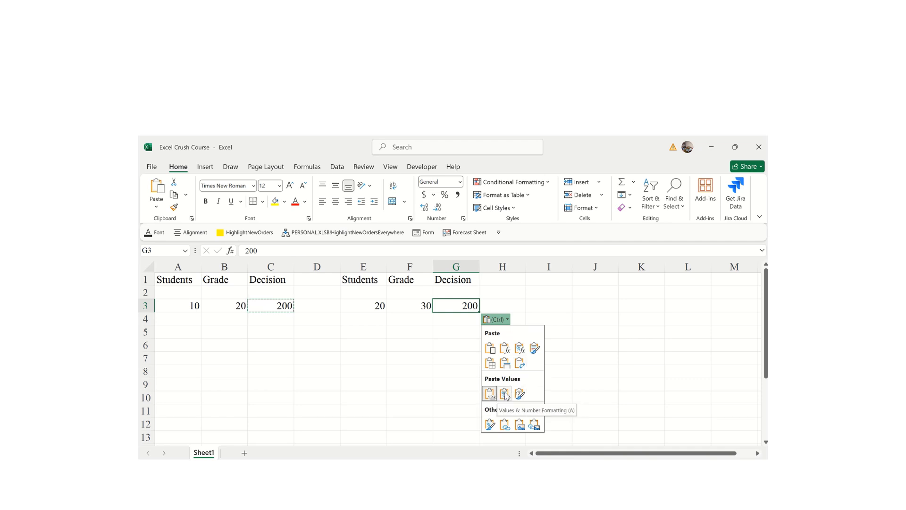
click(505, 350)
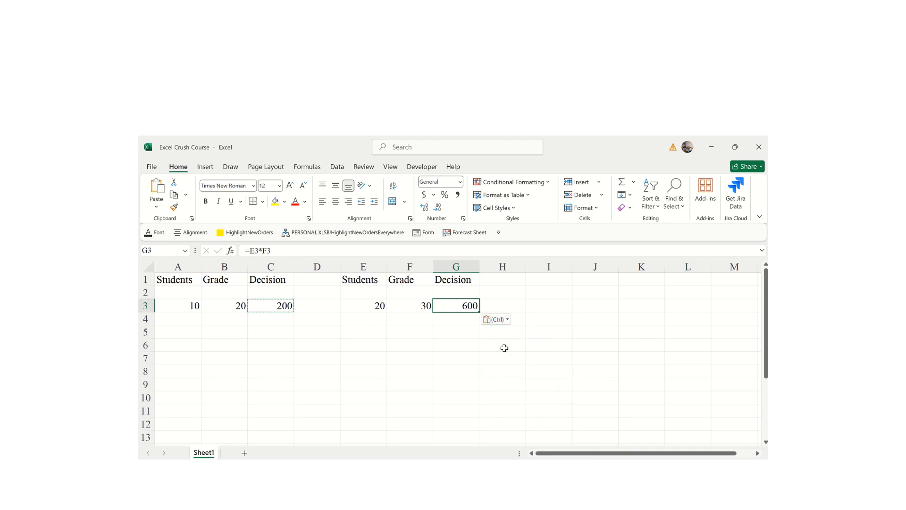
drag(474, 361, 520, 372)
click(520, 373)
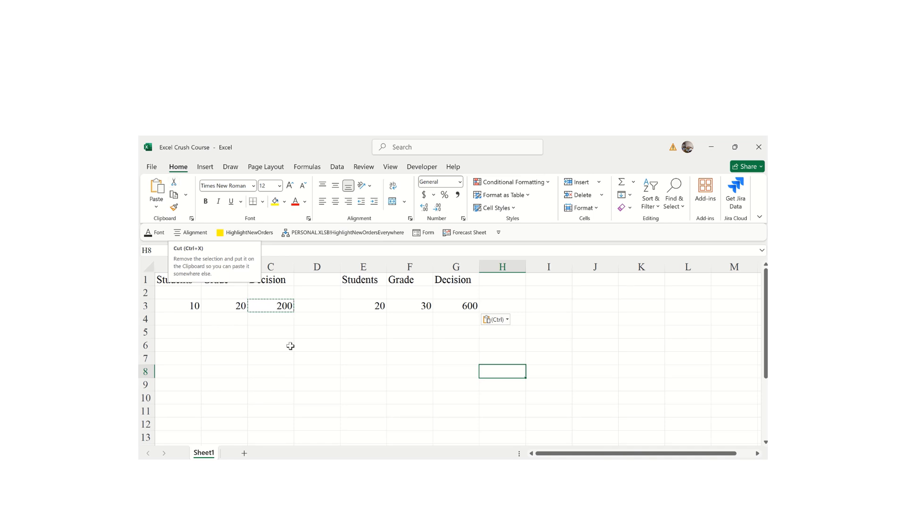
click(364, 370)
click(364, 306)
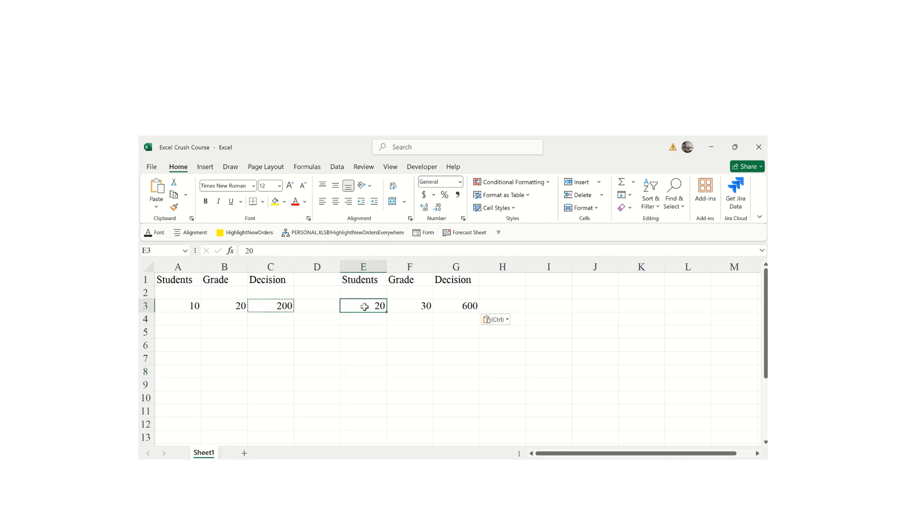
key(ctrl+c)
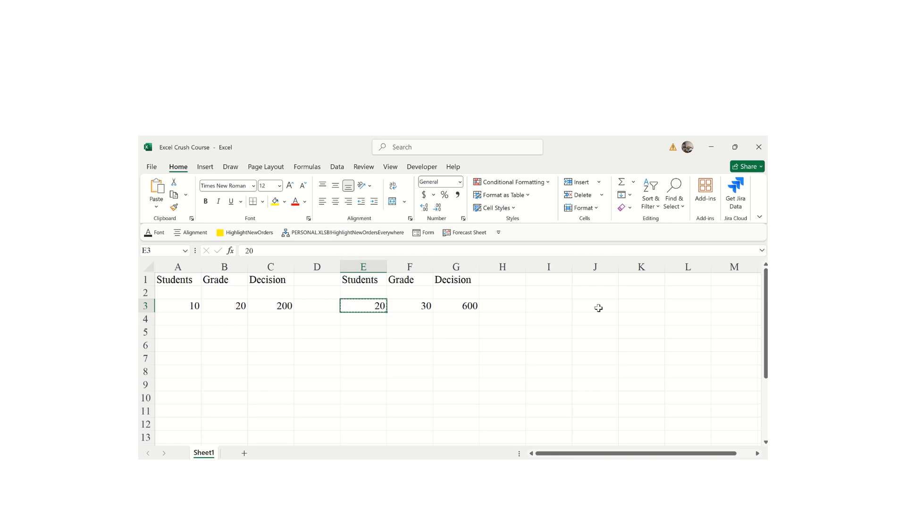
click(630, 306)
key(ctrl+v)
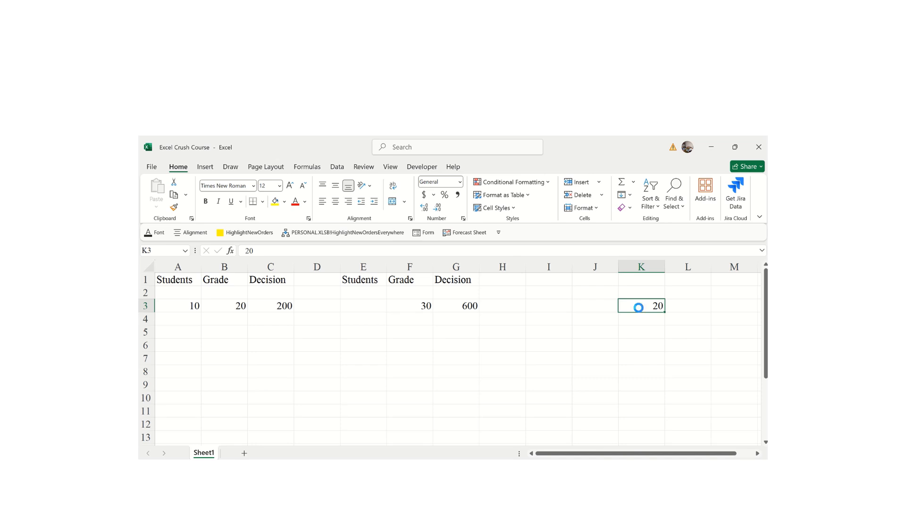
key(ctrl+z)
key(Escape)
click(467, 374)
click(380, 306)
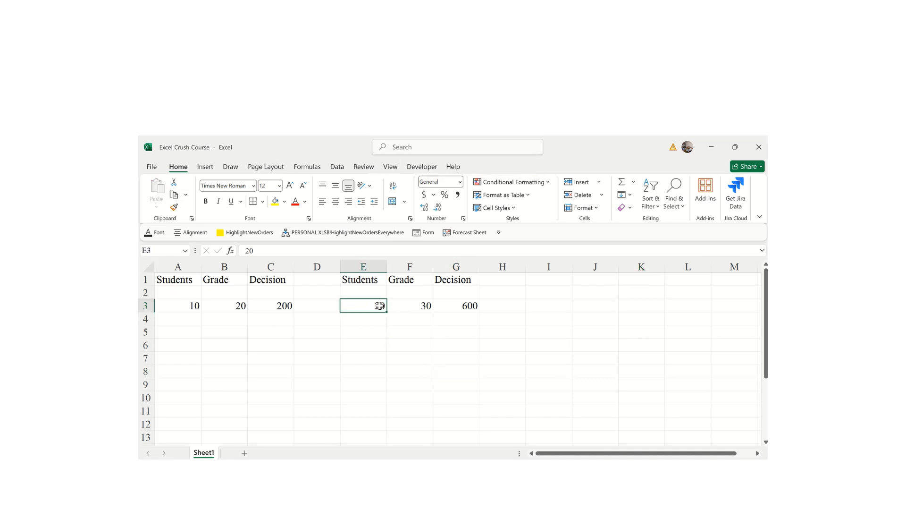
- Copy the 20 from E3 into I3, I8, F8 and D8
click(174, 195)
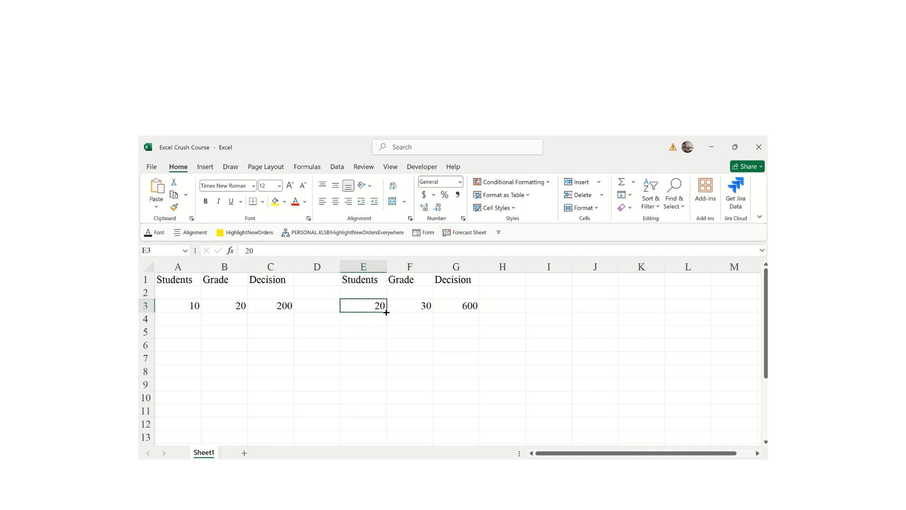
click(559, 305)
key(ctrl+v)
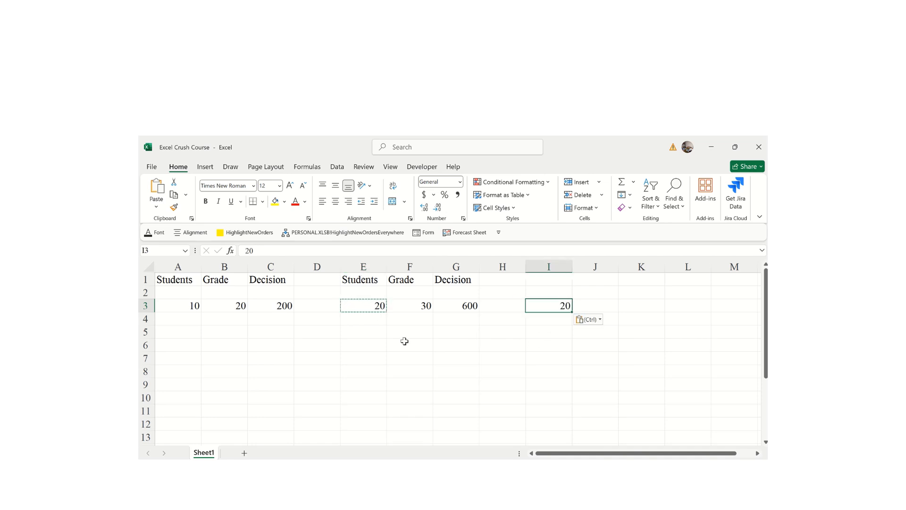
click(544, 371)
key(ctrl+v)
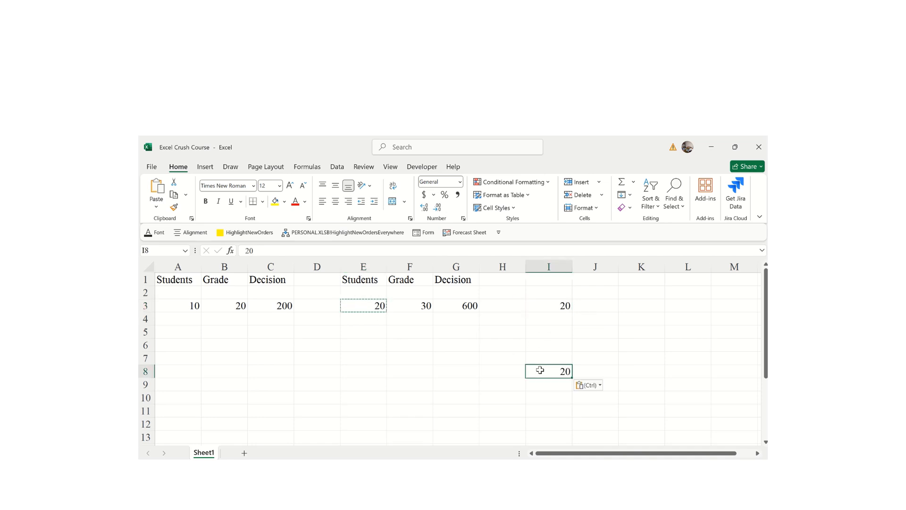
click(424, 368)
key(ctrl+v)
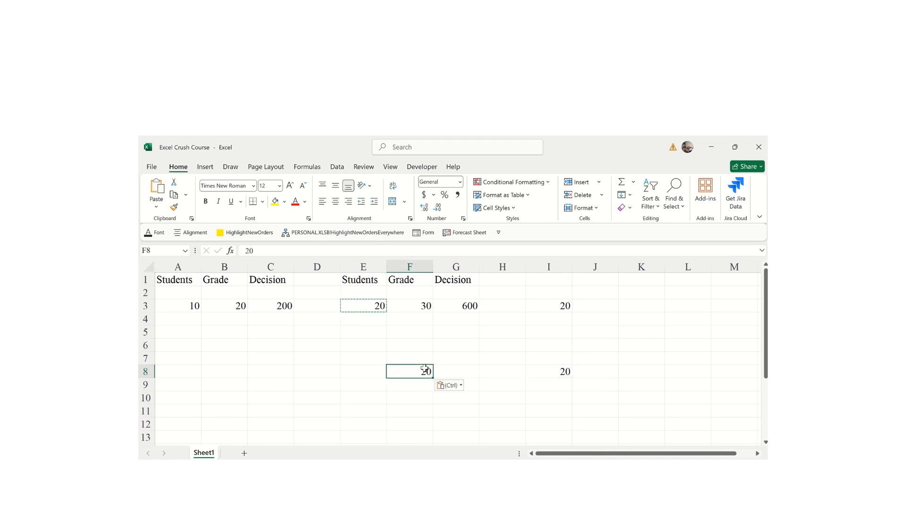
click(331, 367)
key(ctrl+v)
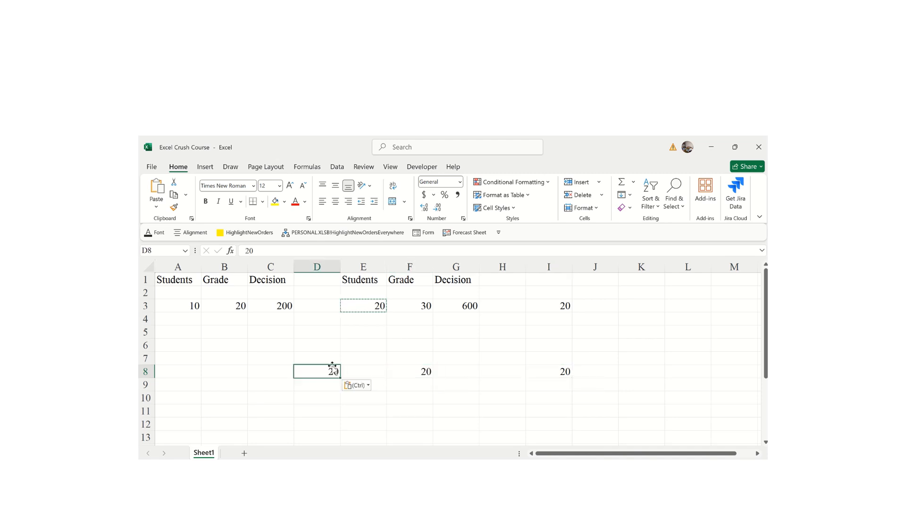
- Type a stray letter in E5, then delete it so E5 is empty
click(363, 336)
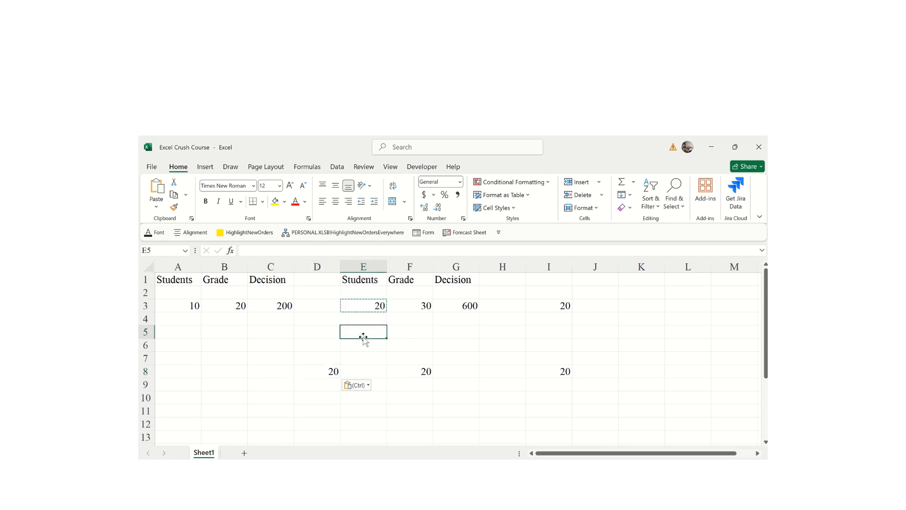
text(j)
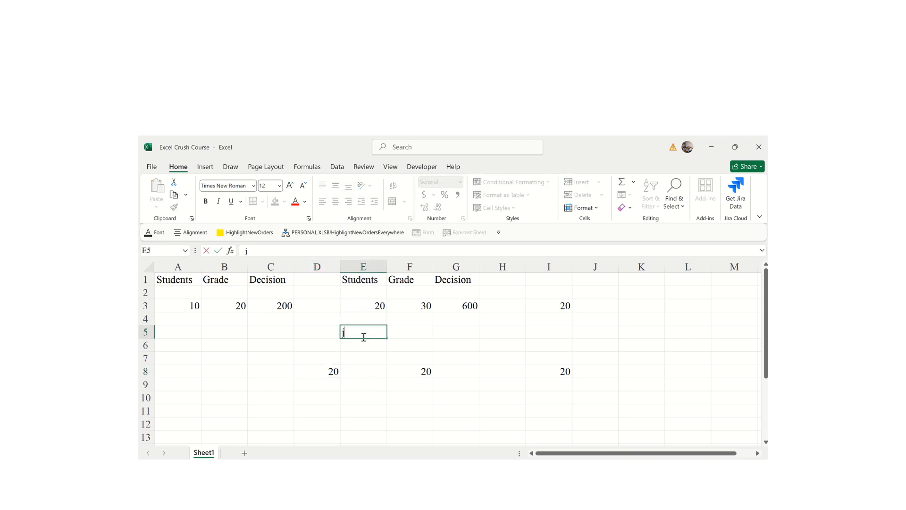
click(481, 357)
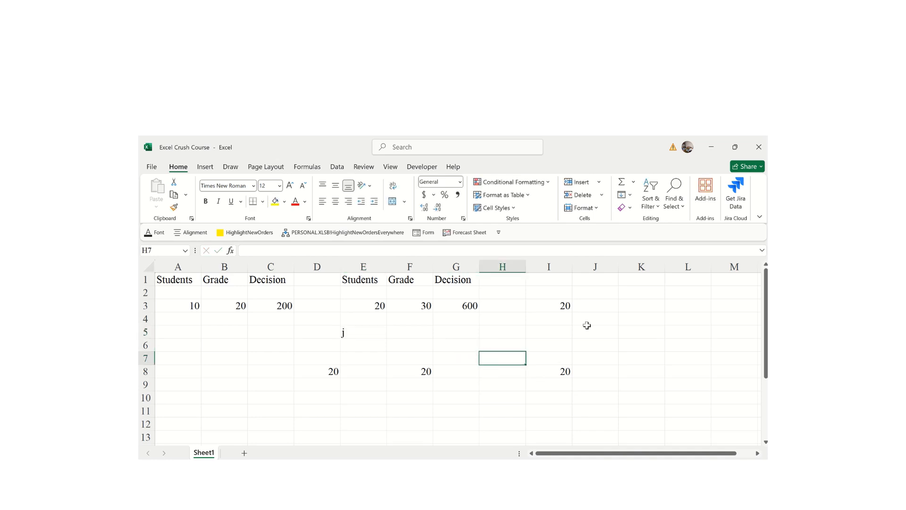
key(ctrl+c)
key(Escape)
click(350, 332)
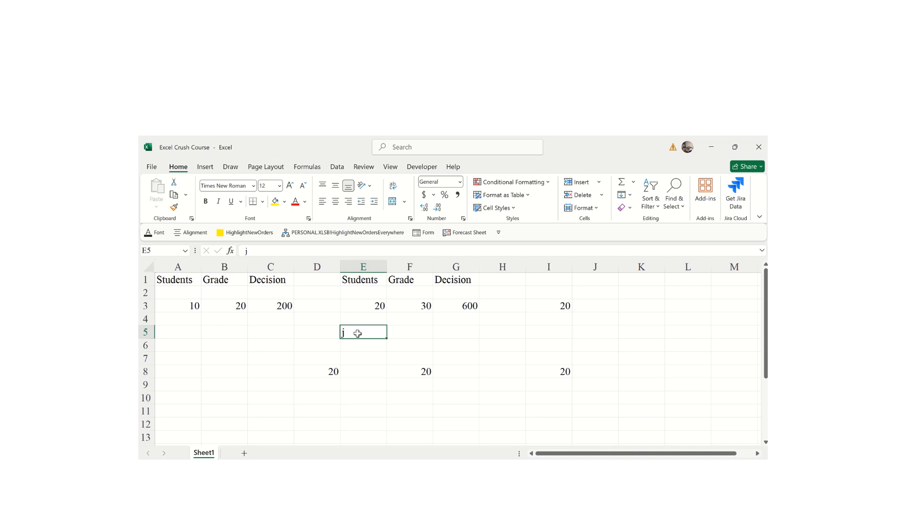
key(Delete)
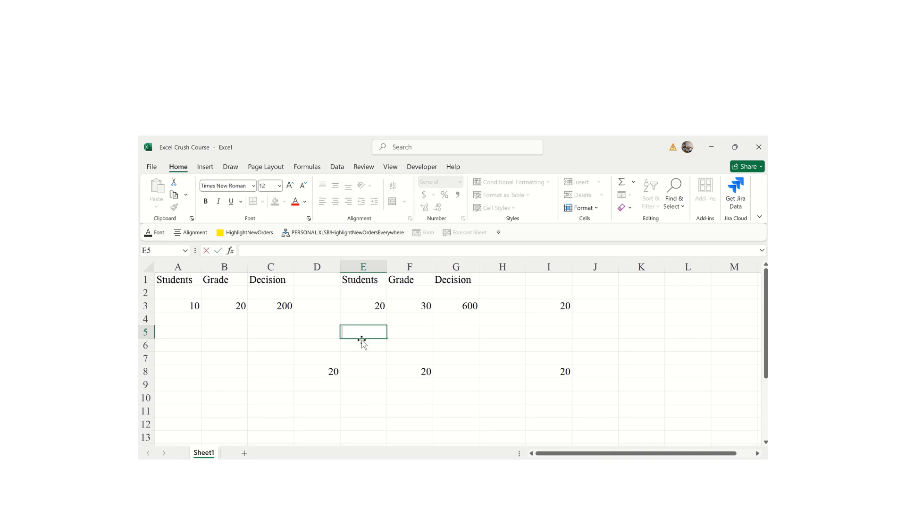
click(461, 342)
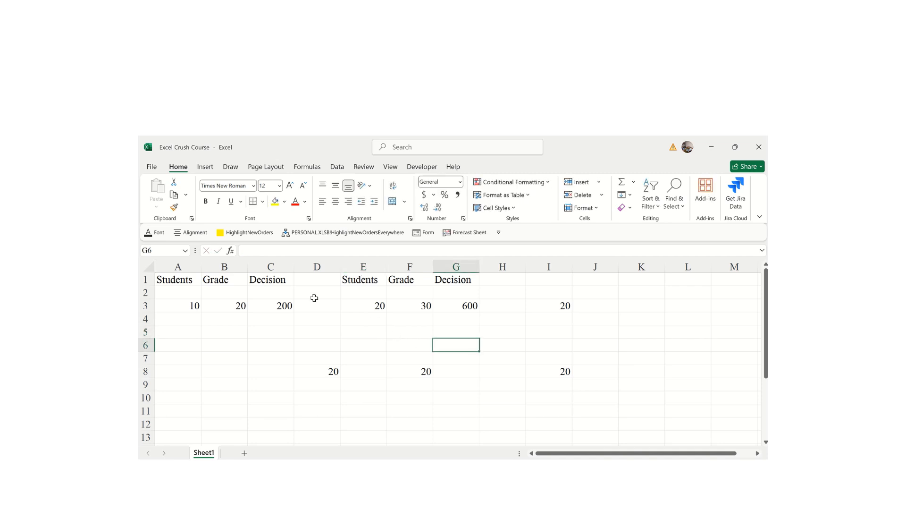
- Copy D1:H5 using Copy as Picture, As shown on screen, Picture format
click(396, 330)
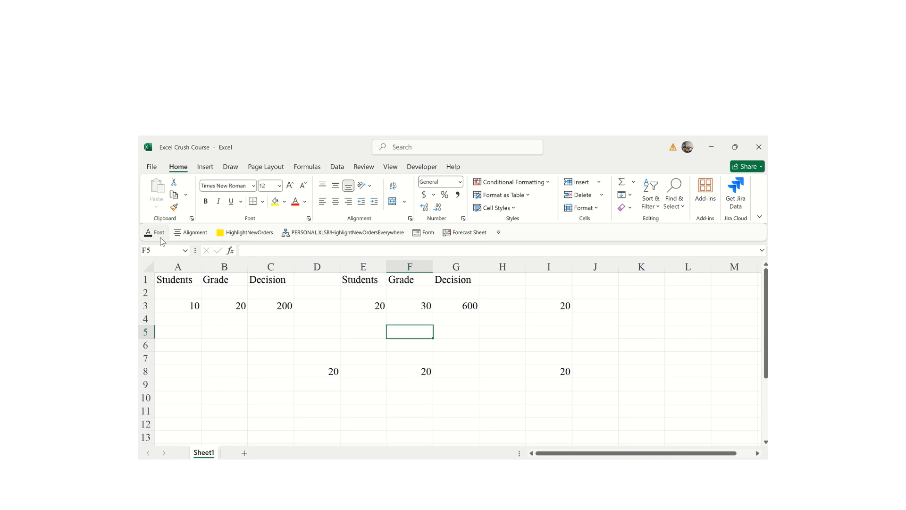
click(187, 198)
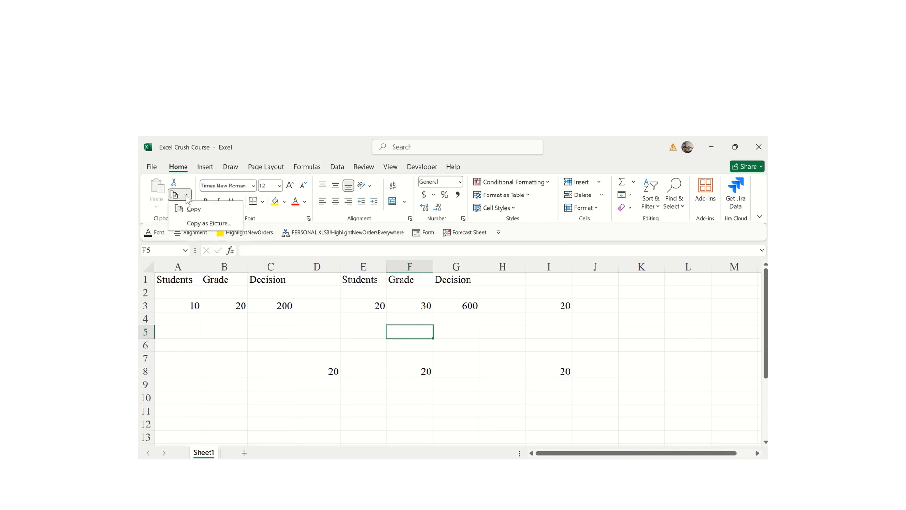
click(191, 208)
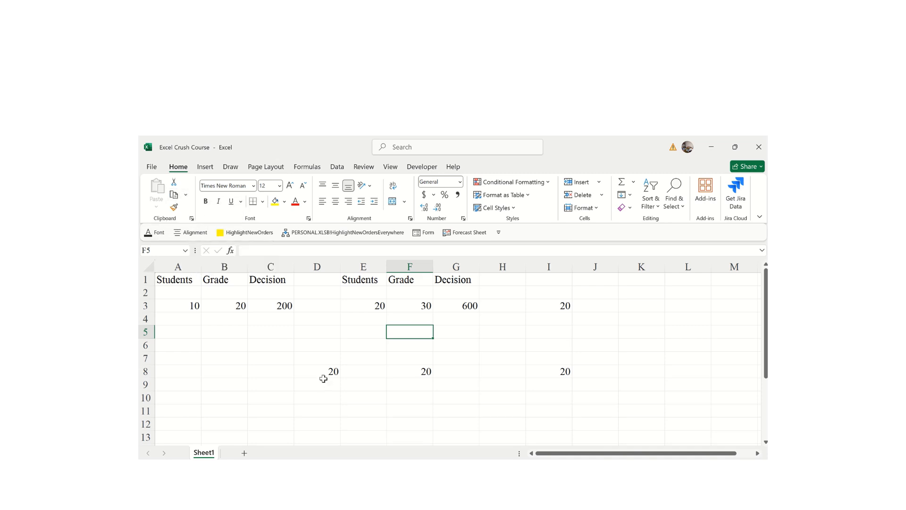
click(187, 196)
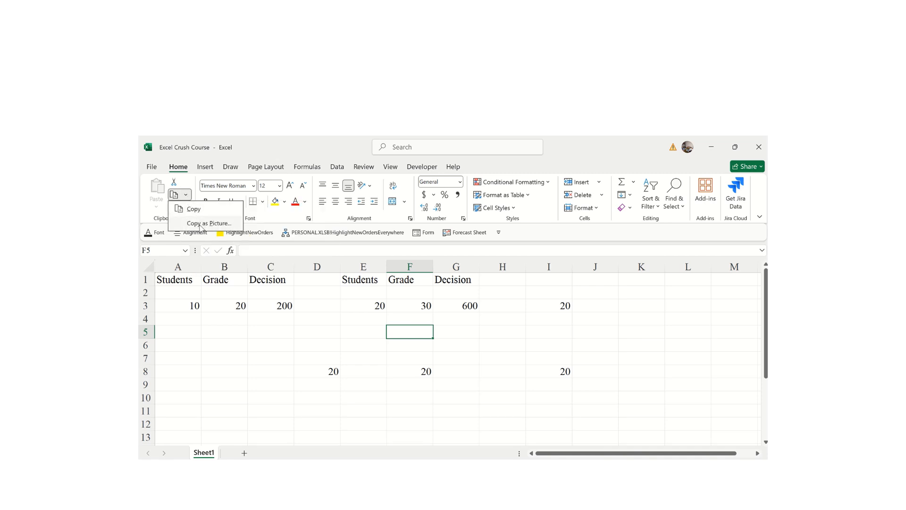
click(315, 340)
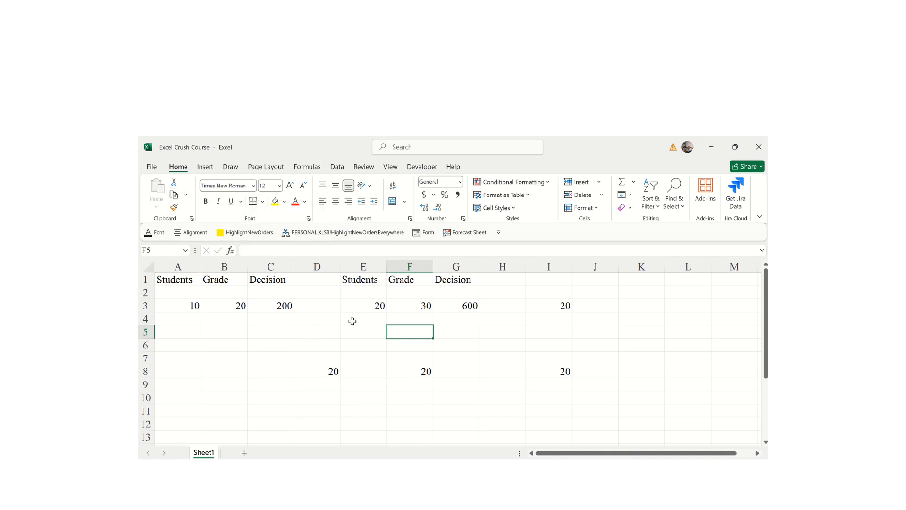
drag(338, 281, 491, 327)
click(186, 195)
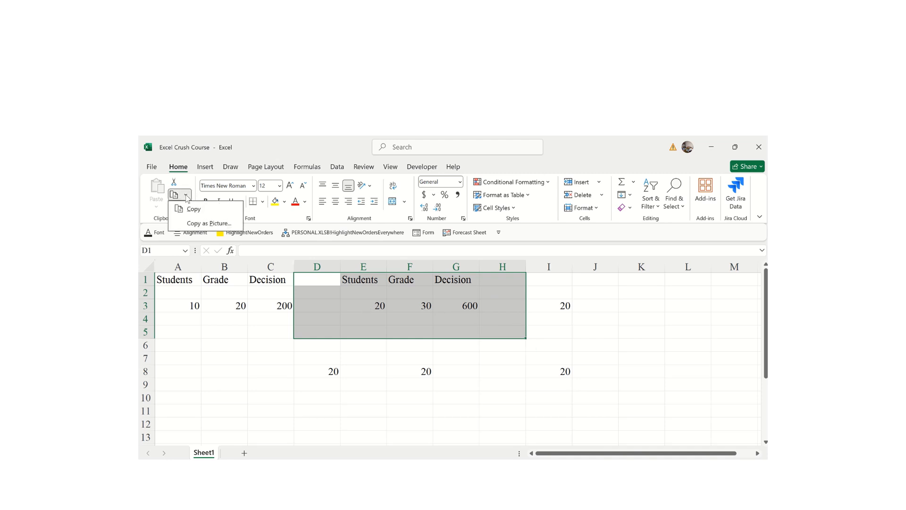
click(196, 227)
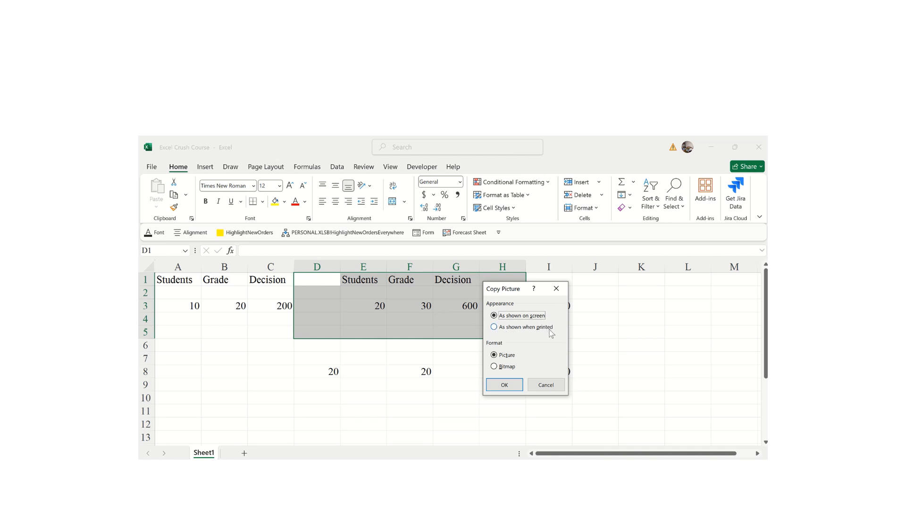
click(505, 385)
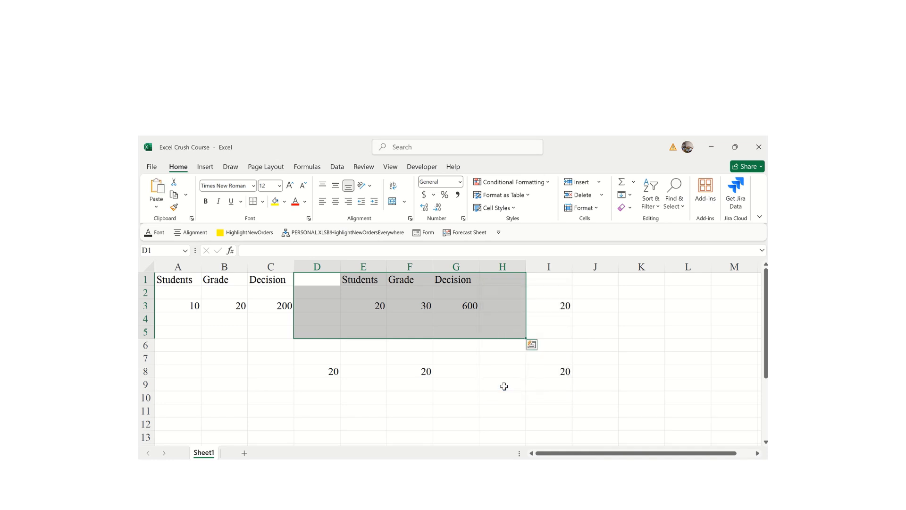
click(673, 334)
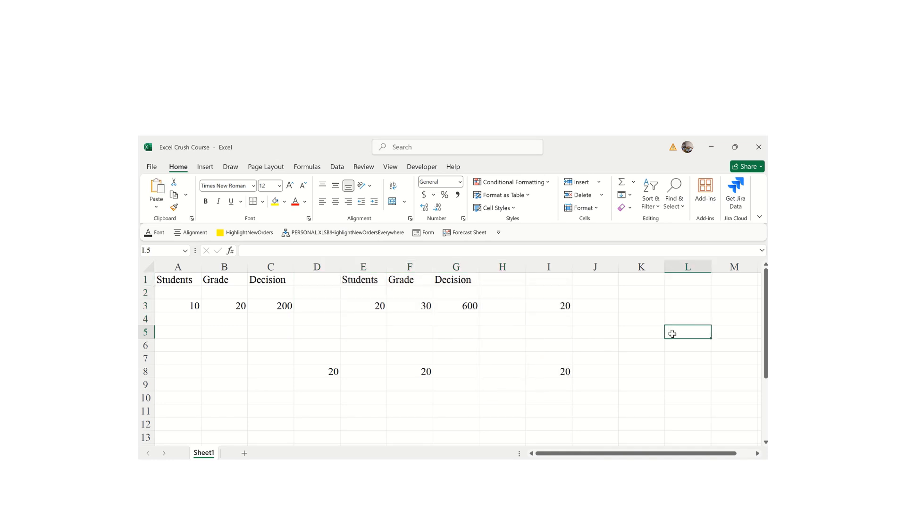
- Paste the table picture at L5 and bring up its Picture Format options
key(ctrl+v)
drag(597, 454, 747, 451)
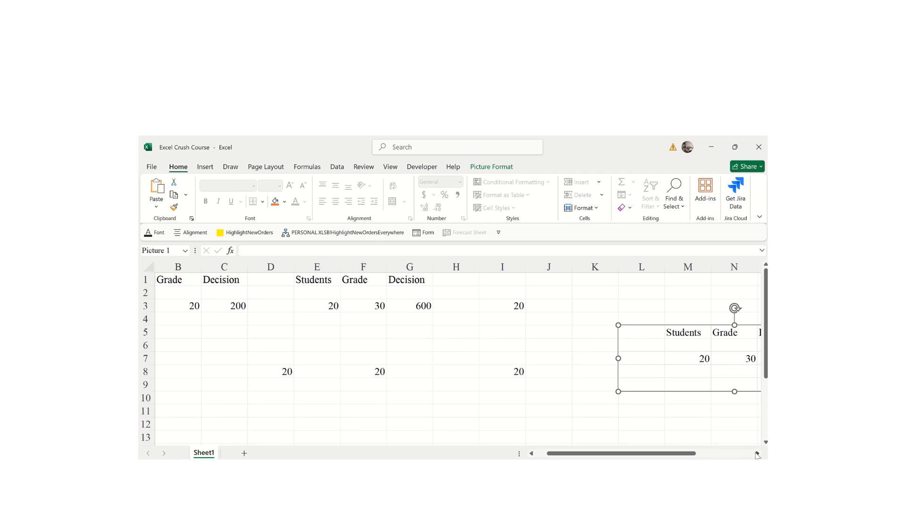
click(757, 453)
click(757, 454)
click(757, 454)
click(757, 454)
click(757, 454)
click(757, 453)
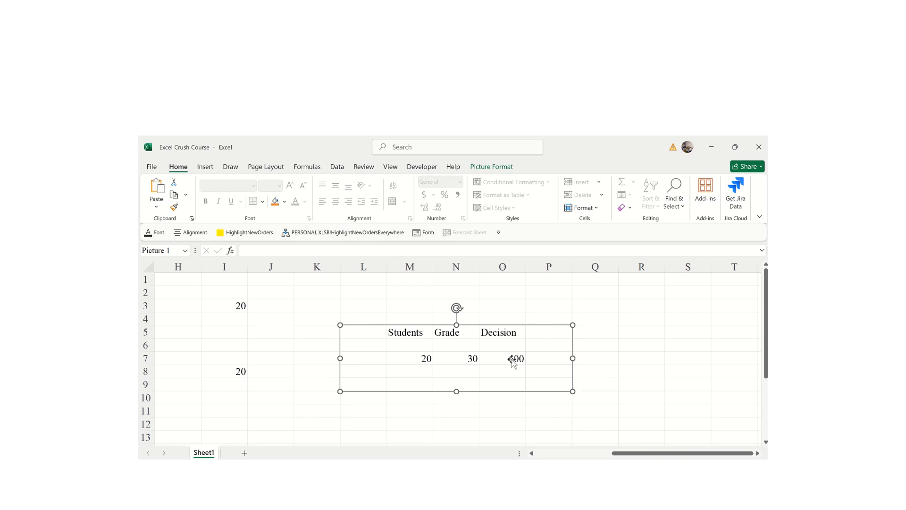
double_click(512, 361)
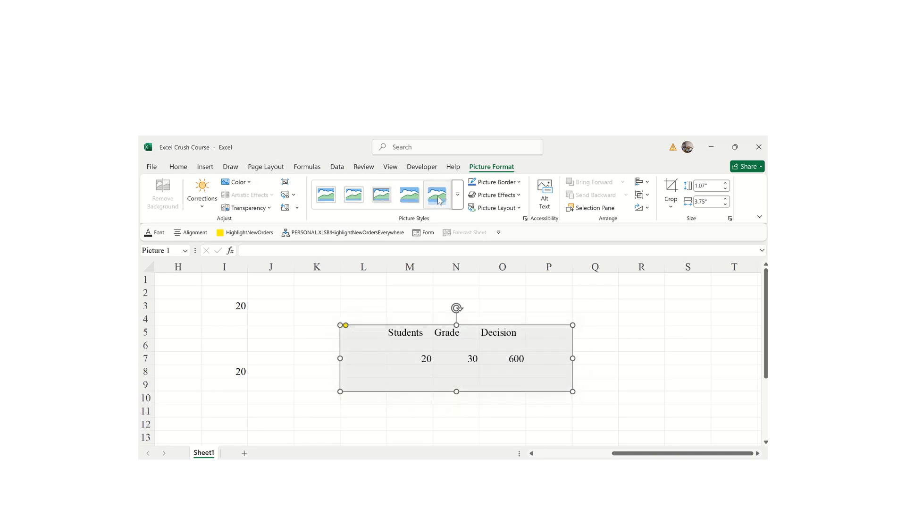
- Apply the Double Frame, Black picture style to the table picture
click(456, 202)
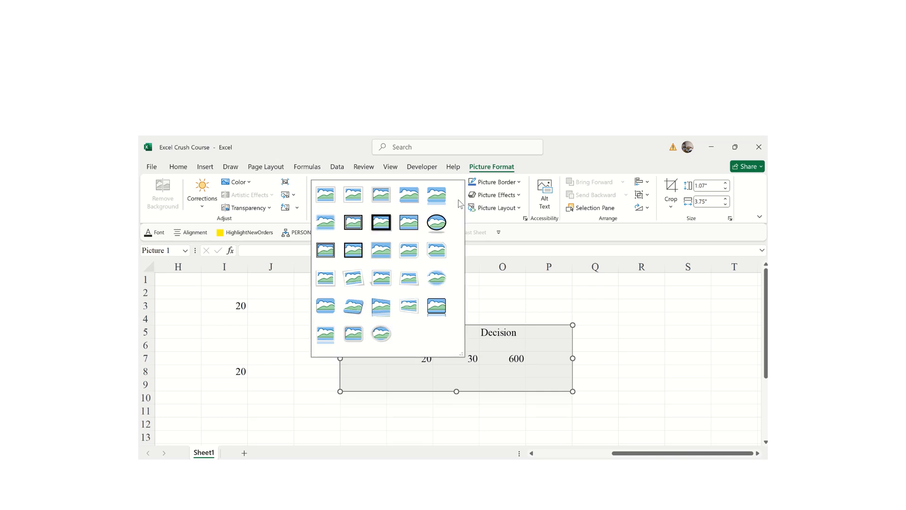
click(430, 280)
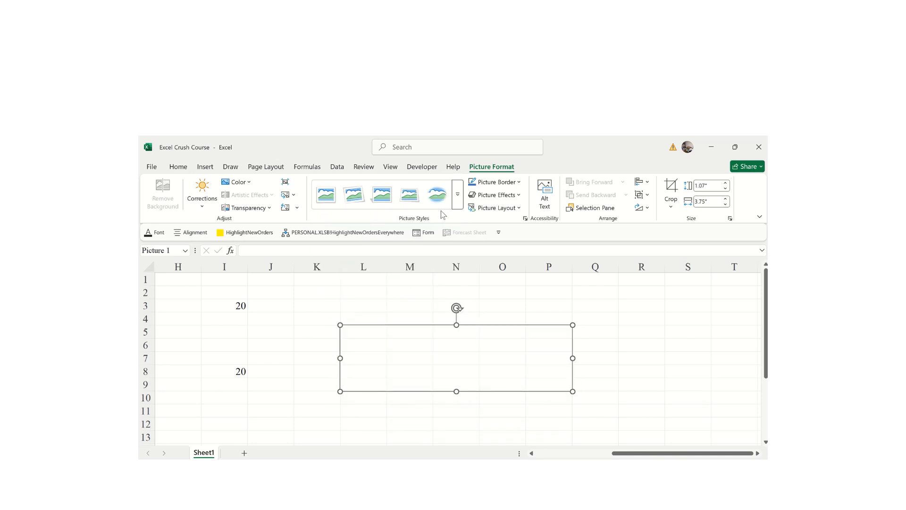
click(458, 201)
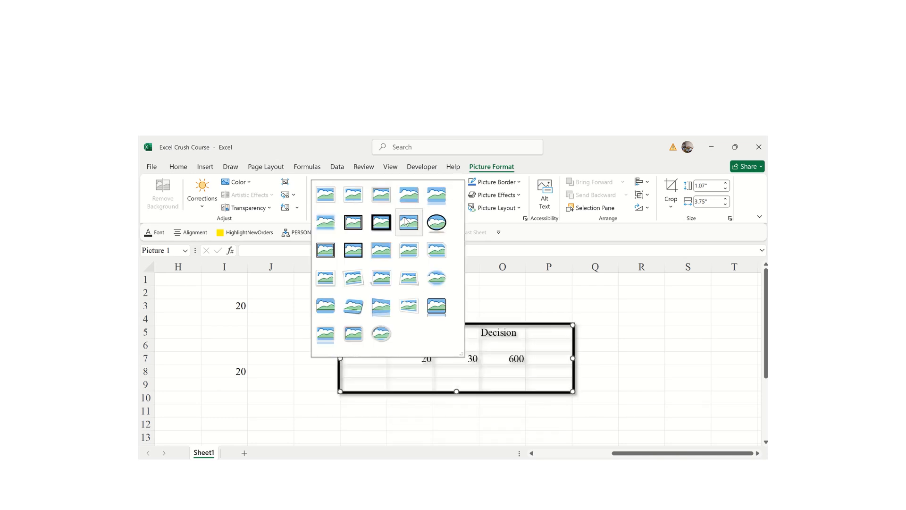
click(350, 225)
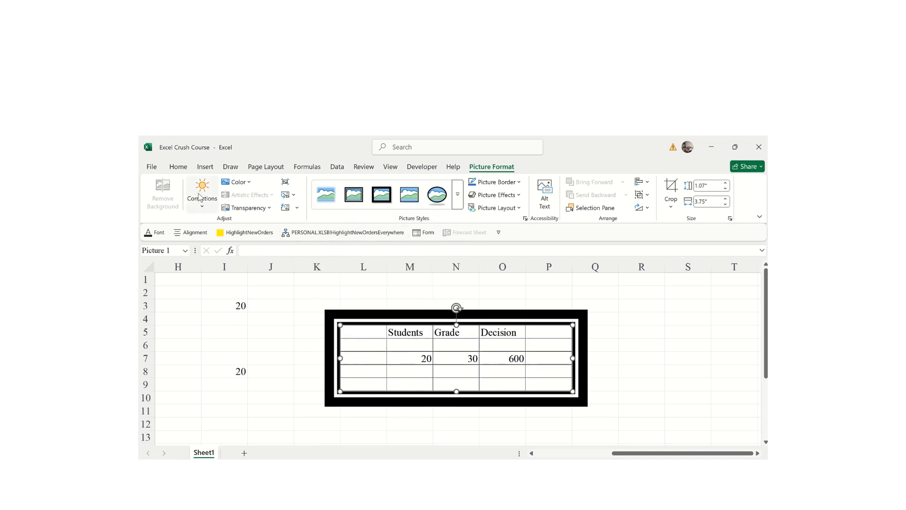
- Apply a brightness/contrast correction, colour the frame orange, then deselect the picture
click(201, 197)
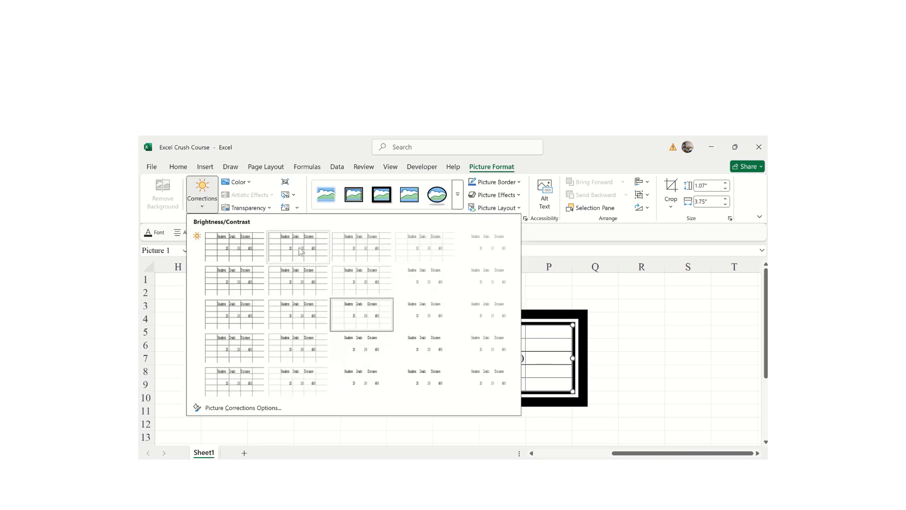
click(301, 251)
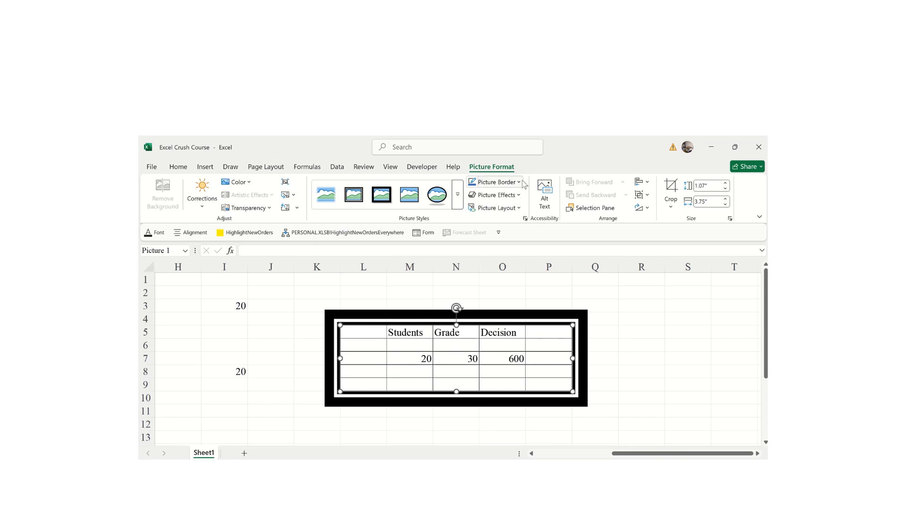
click(495, 182)
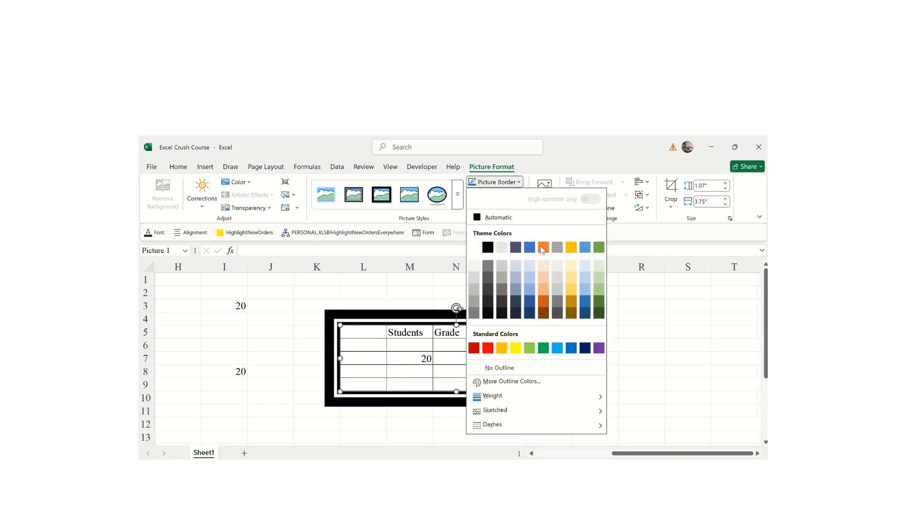
click(543, 248)
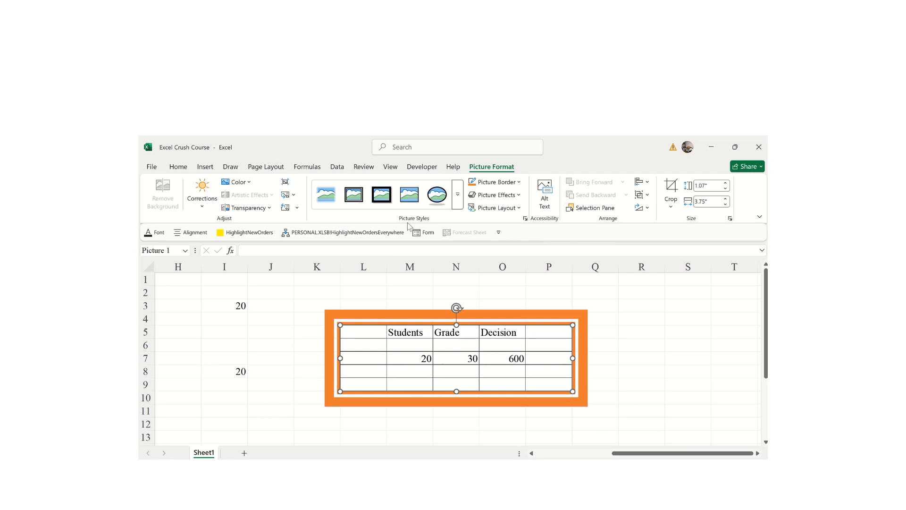
click(264, 343)
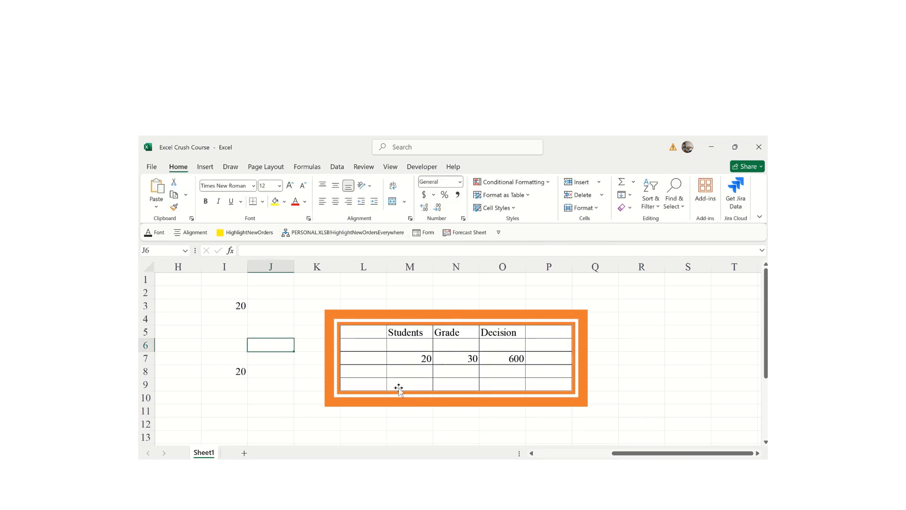
- Drag the orange-framed picture left to roughly E6:J12 and deselect it
drag(632, 454, 487, 458)
drag(672, 367, 397, 391)
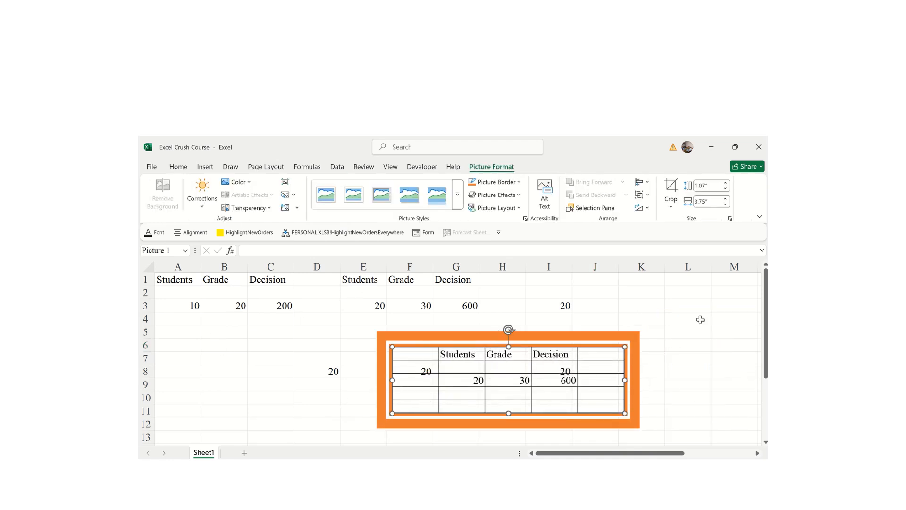
scroll(760, 371, down, 1)
scroll(756, 350, up, 1)
click(203, 357)
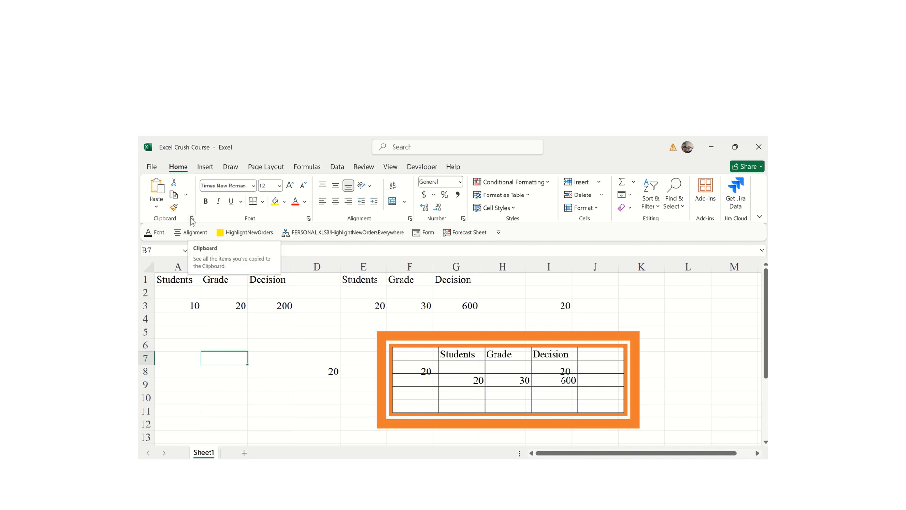
click(192, 218)
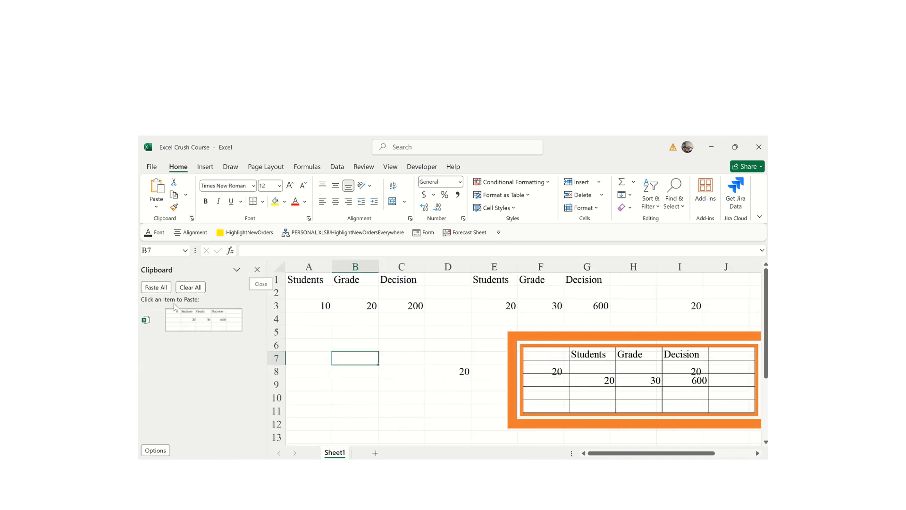
click(151, 453)
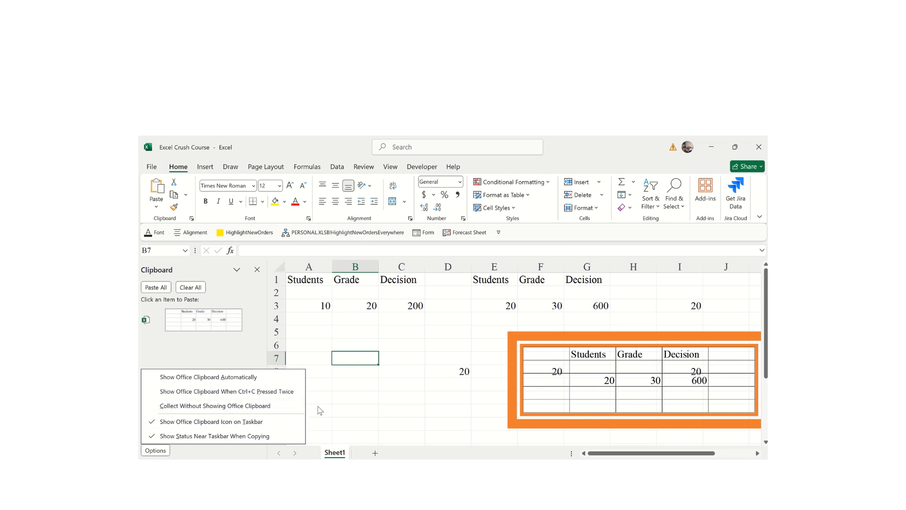
click(371, 401)
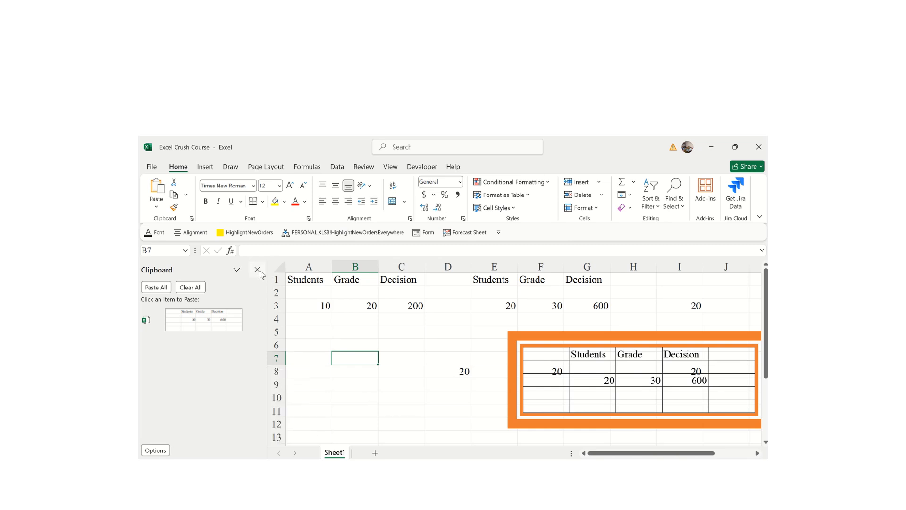
click(257, 271)
click(255, 374)
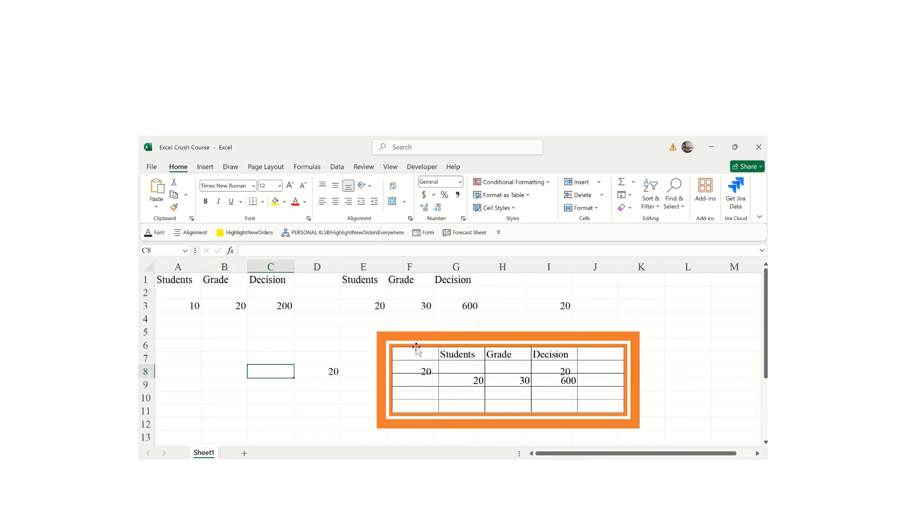
drag(767, 305, 732, 376)
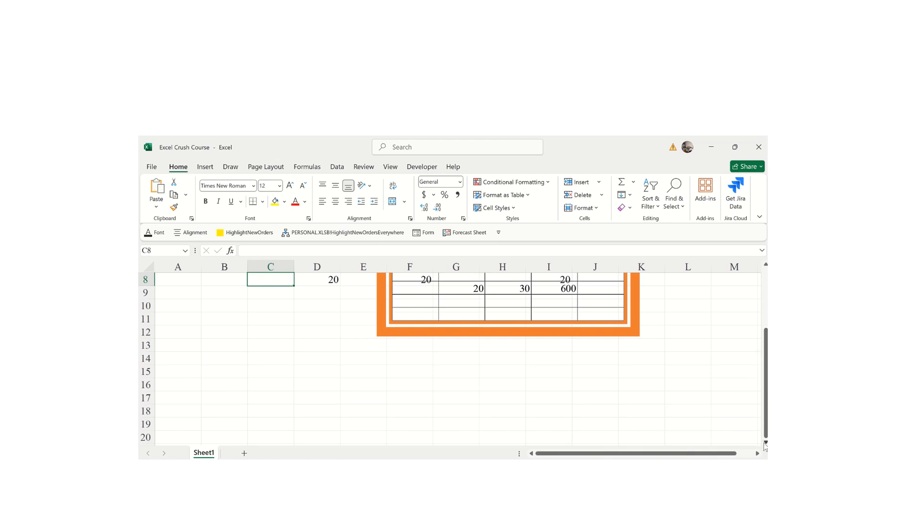
drag(765, 446, 766, 446)
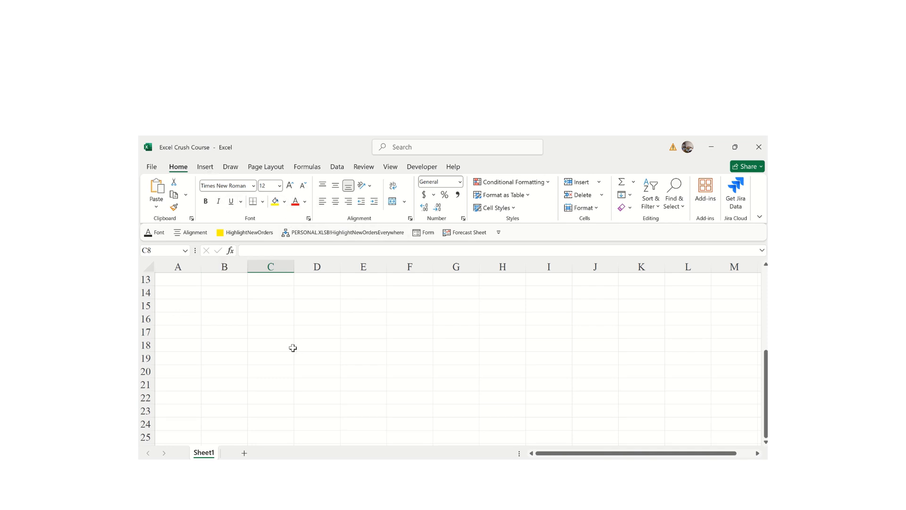
- Enter Teachers, Majors and Experience in A15, B15 and C15, then select A15:C15
click(177, 305)
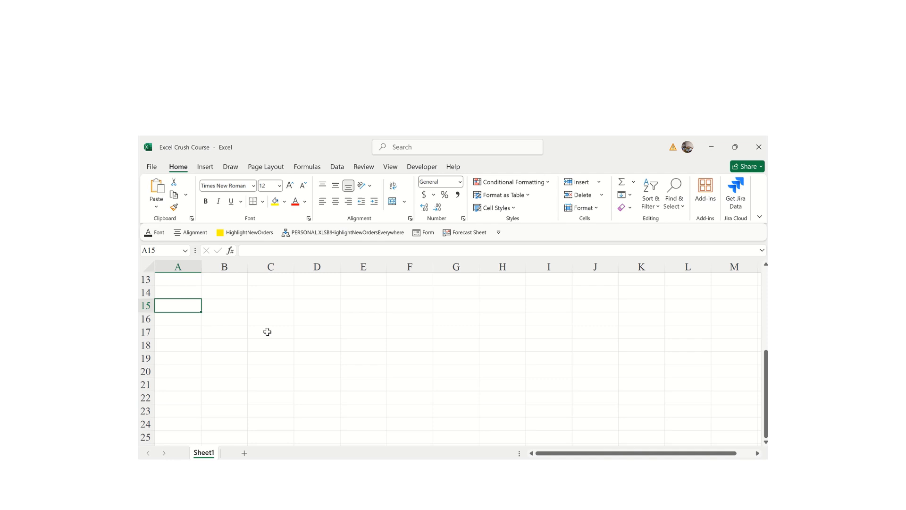
text(Teachers)
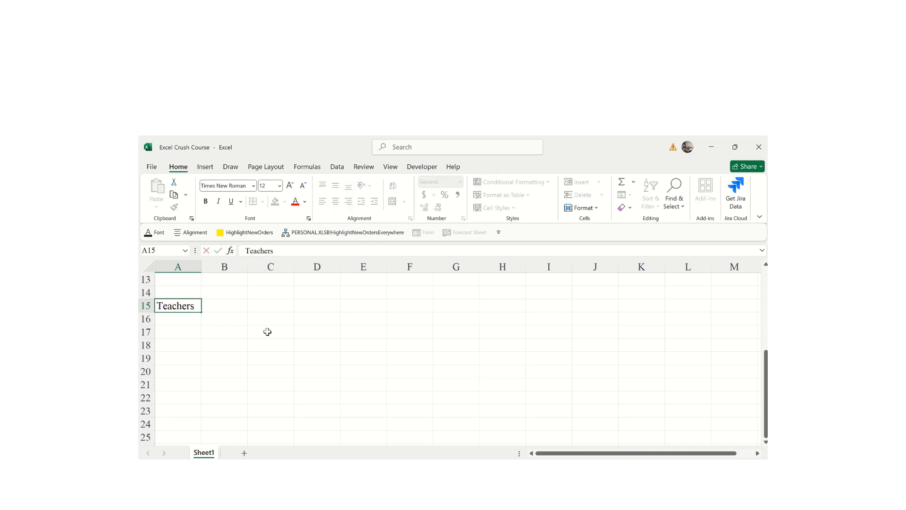
key(Tab)
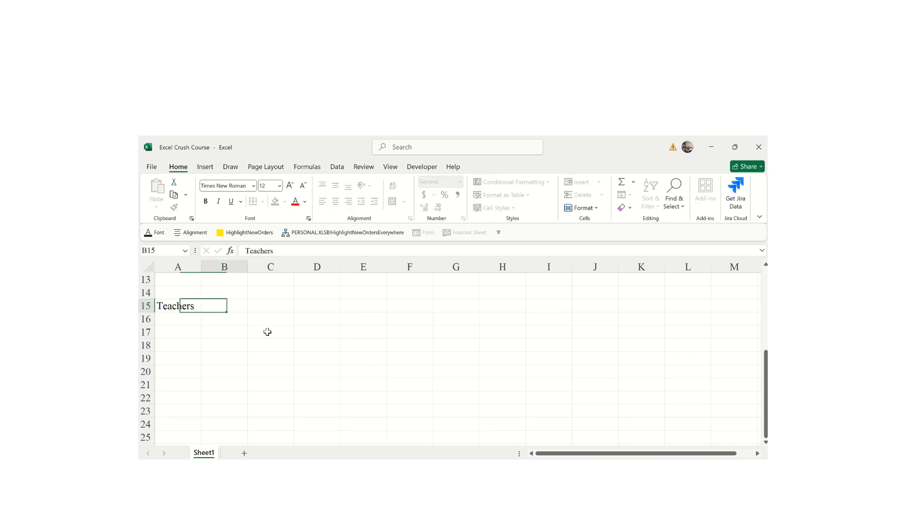
text(Mea)
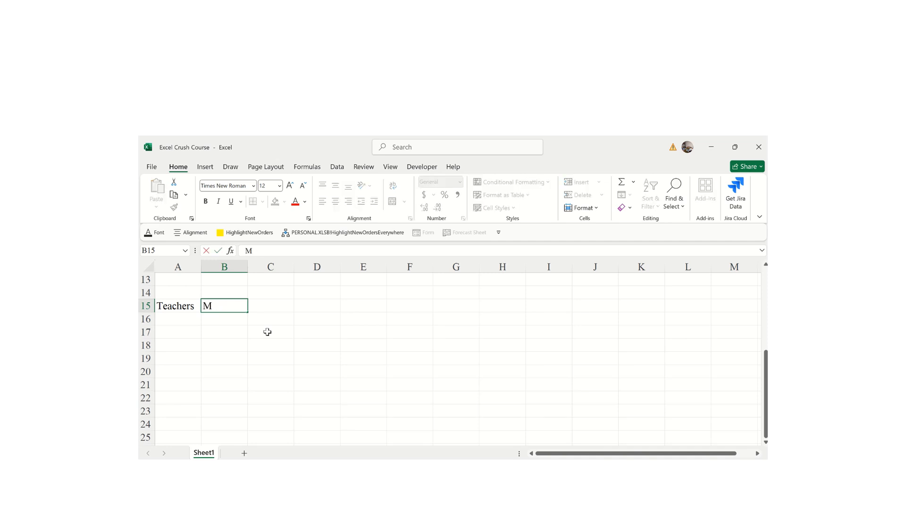
key(Tab)
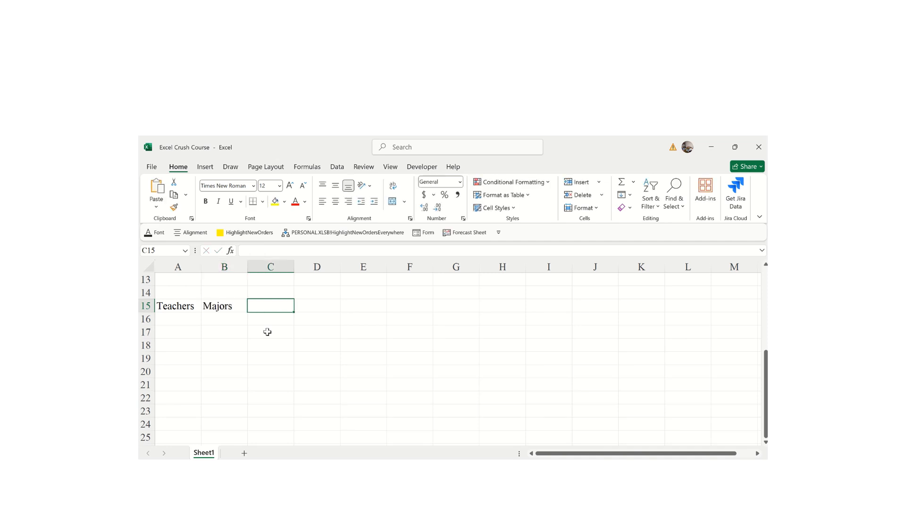
text(Experie)
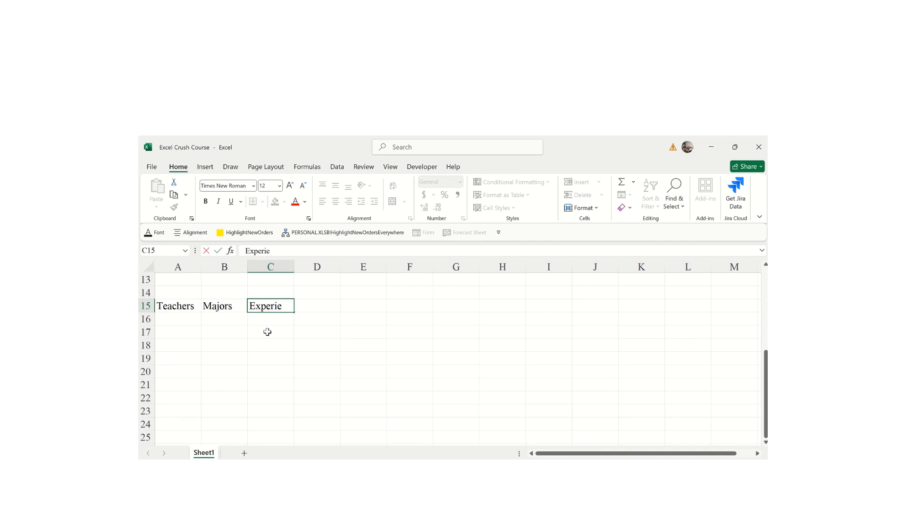
text(nce)
click(395, 371)
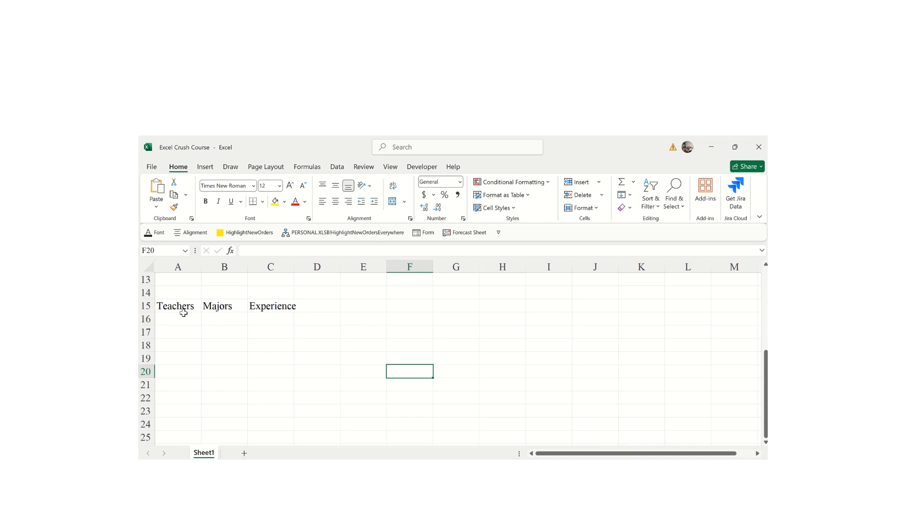
click(171, 306)
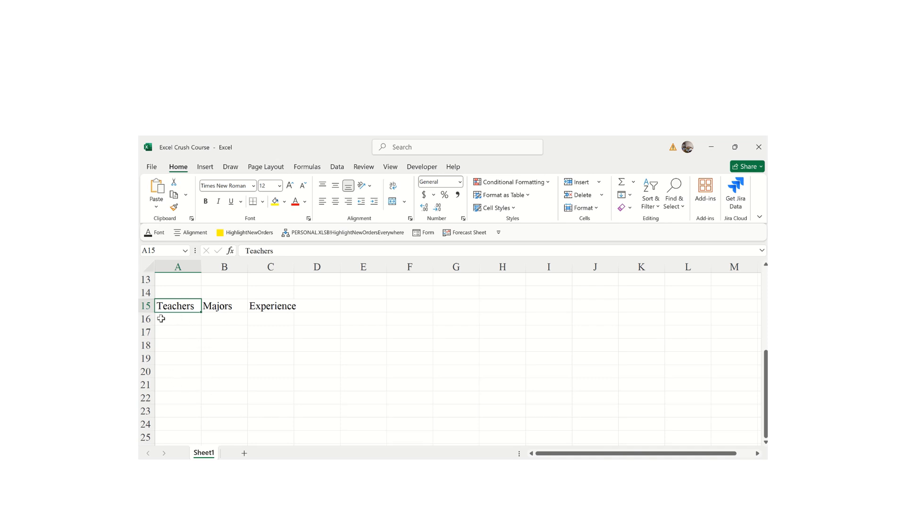
click(249, 371)
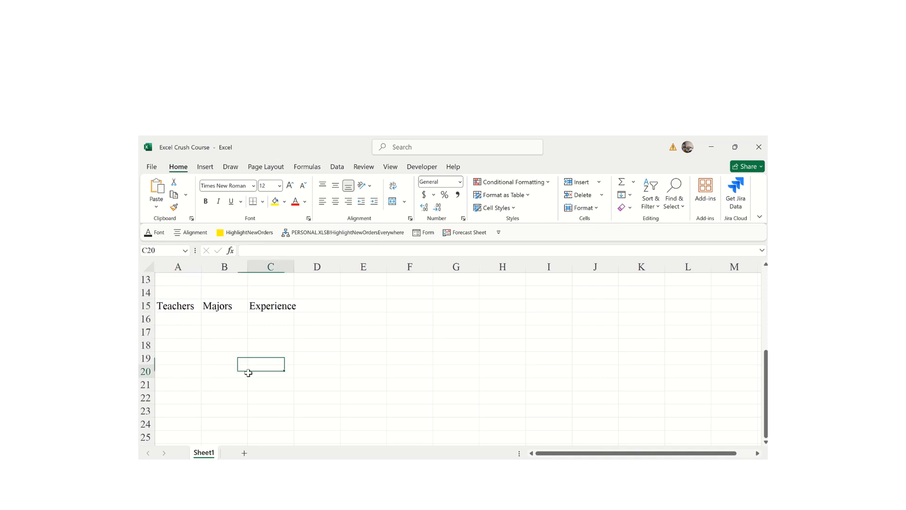
drag(167, 305, 285, 309)
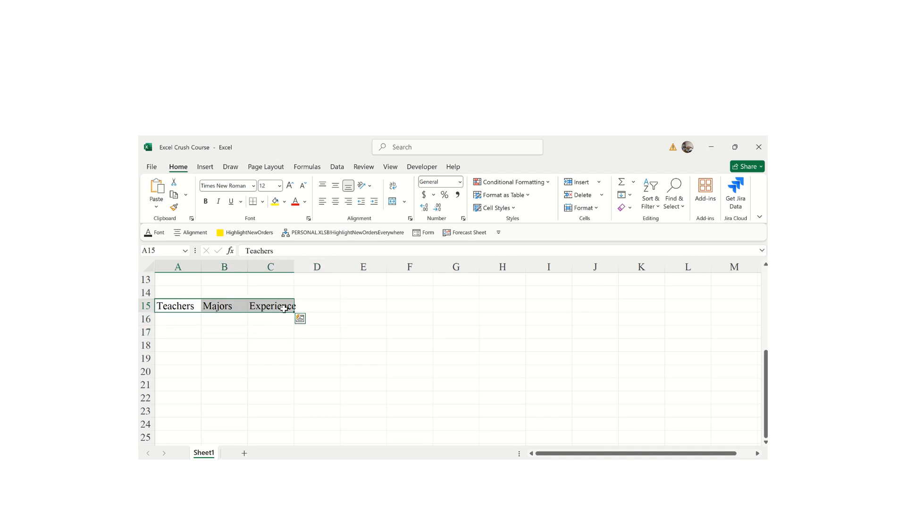
- Apply Snap ITC to the headers and widen columns A, B and C to fit them
click(253, 186)
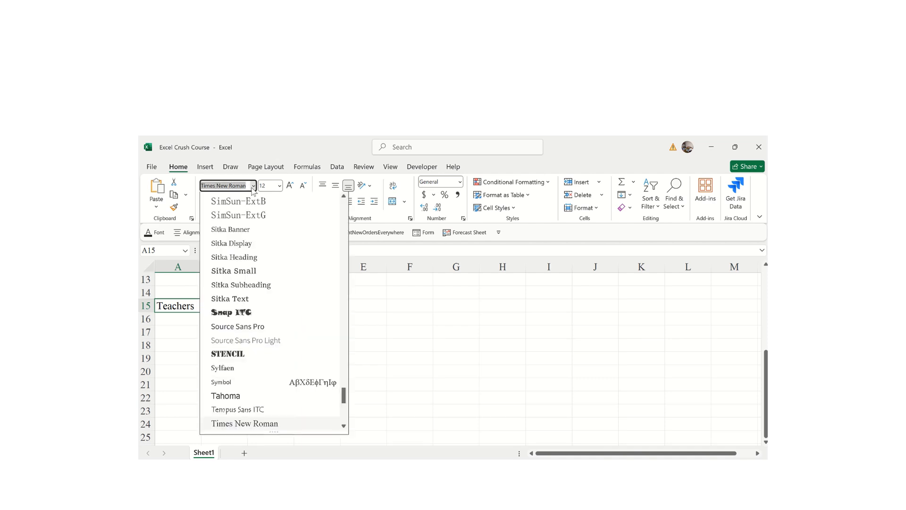
click(222, 314)
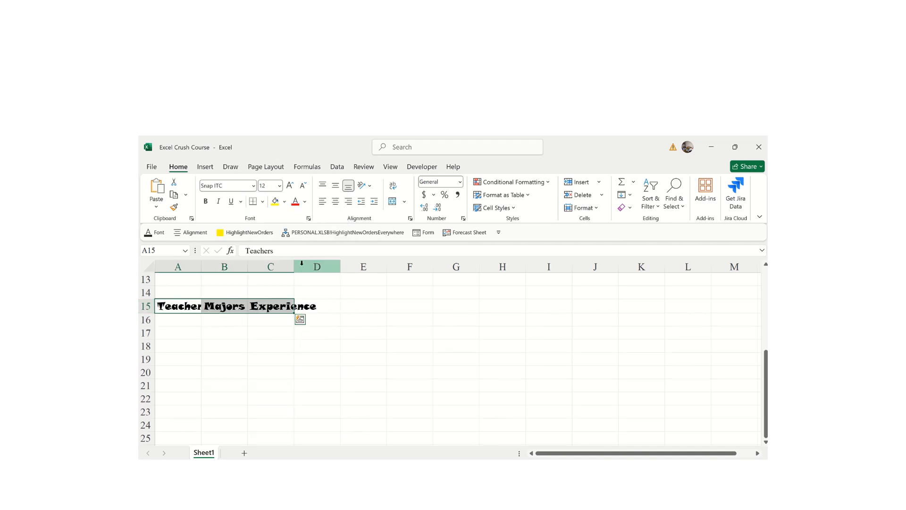
drag(294, 265, 330, 267)
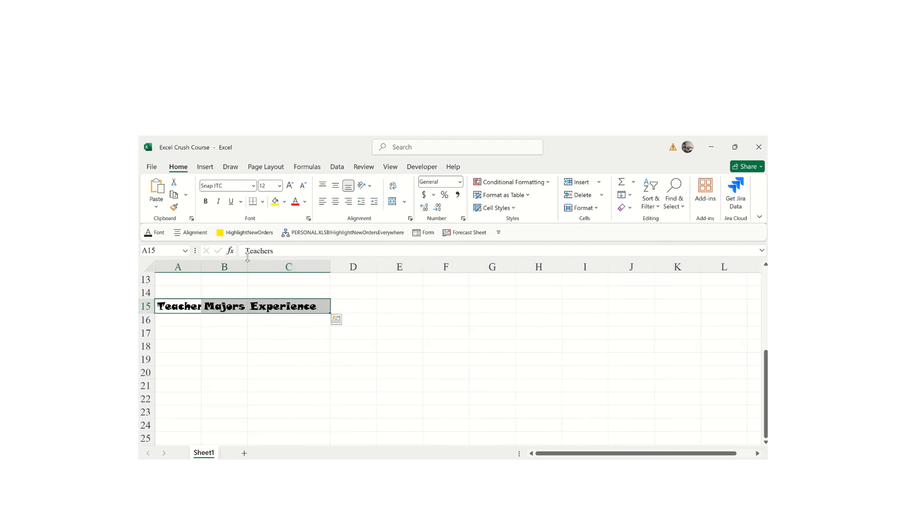
drag(247, 264, 279, 266)
drag(202, 265, 216, 266)
click(252, 357)
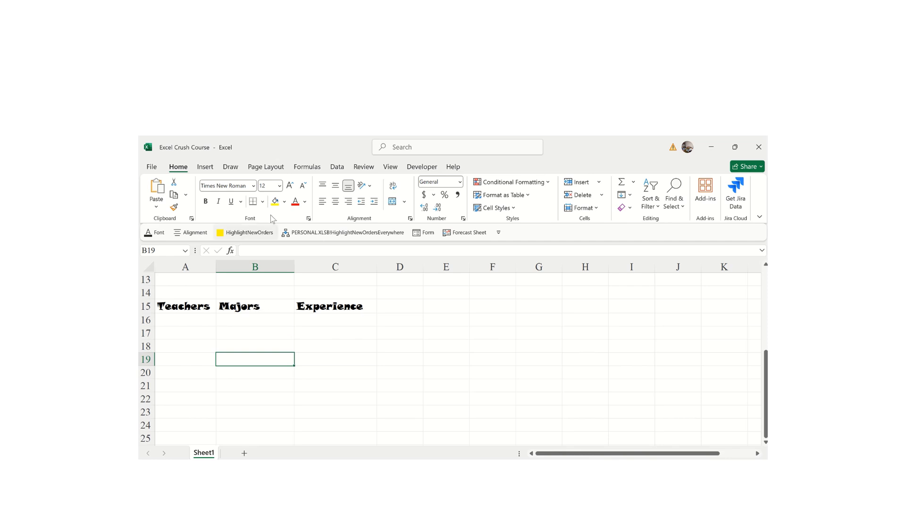
- Reselect A15:C15 and try Segoe UI Historic, Poor Richard and OCR A Extended before settling on MS Gothic
drag(171, 304, 336, 306)
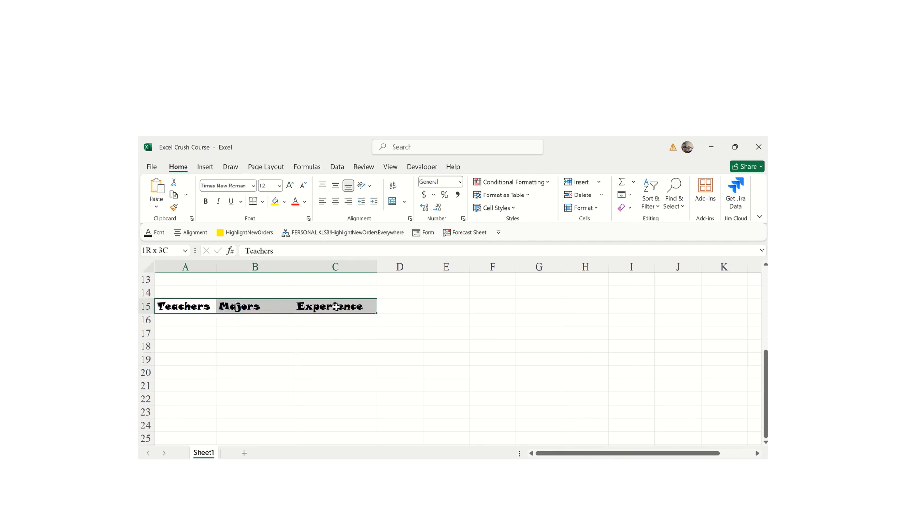
click(253, 185)
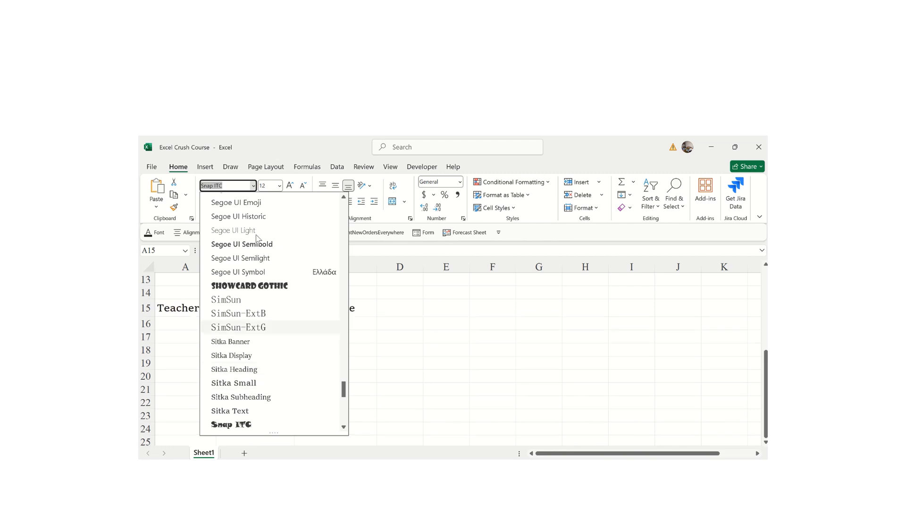
click(239, 216)
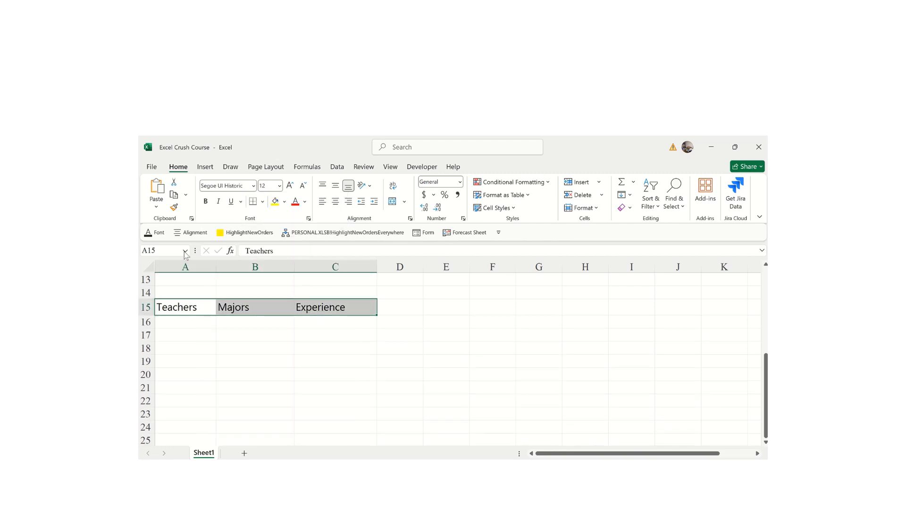
click(254, 185)
click(230, 233)
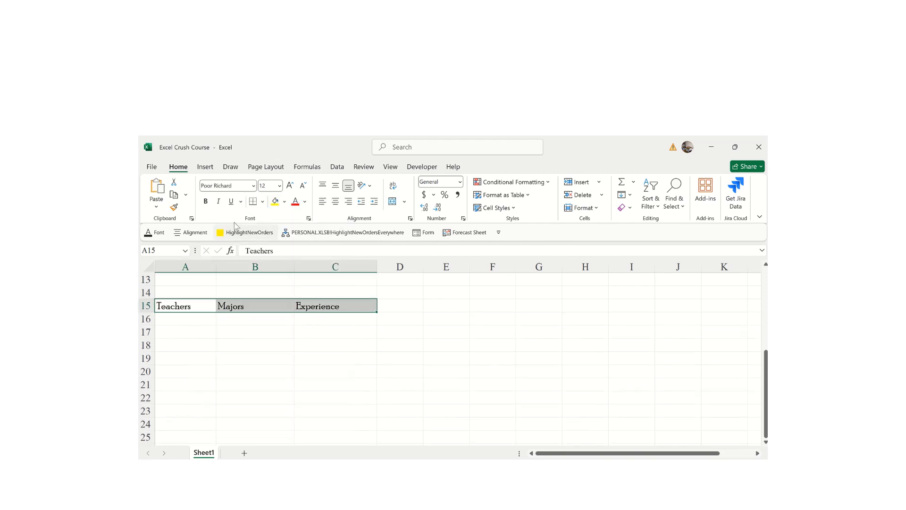
click(253, 186)
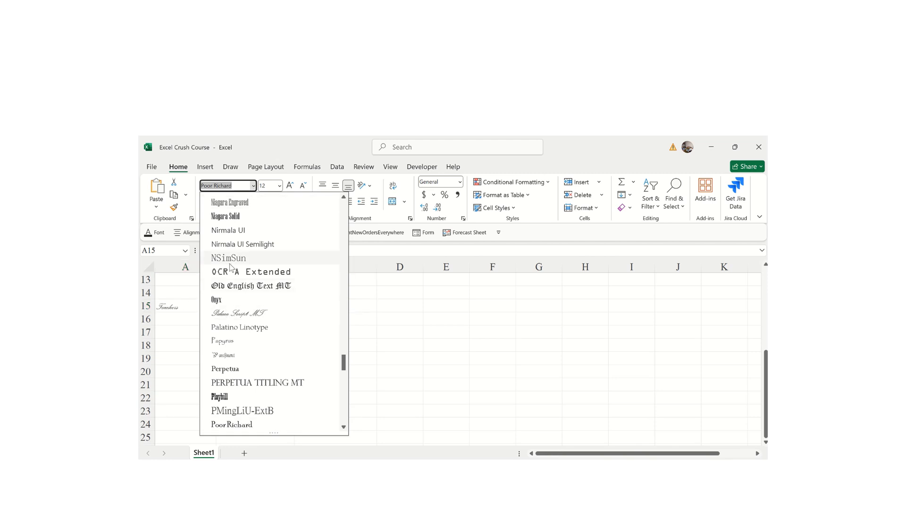
click(251, 272)
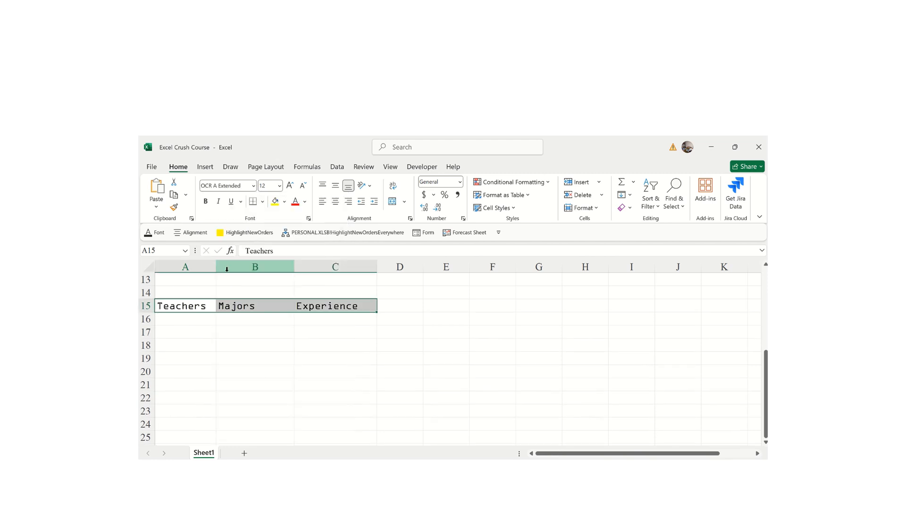
click(253, 186)
click(228, 213)
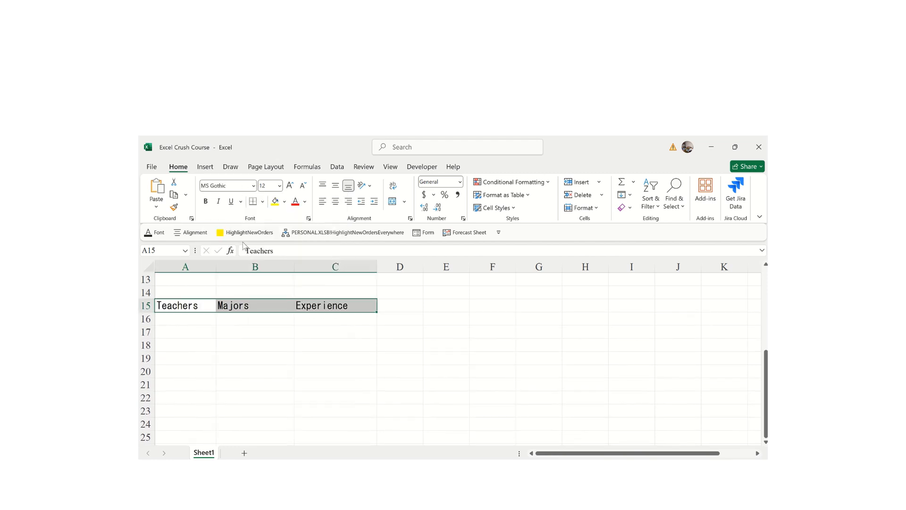
- Try header sizes 26 and 48, then enter 20 in the Font Size box
click(279, 189)
click(265, 331)
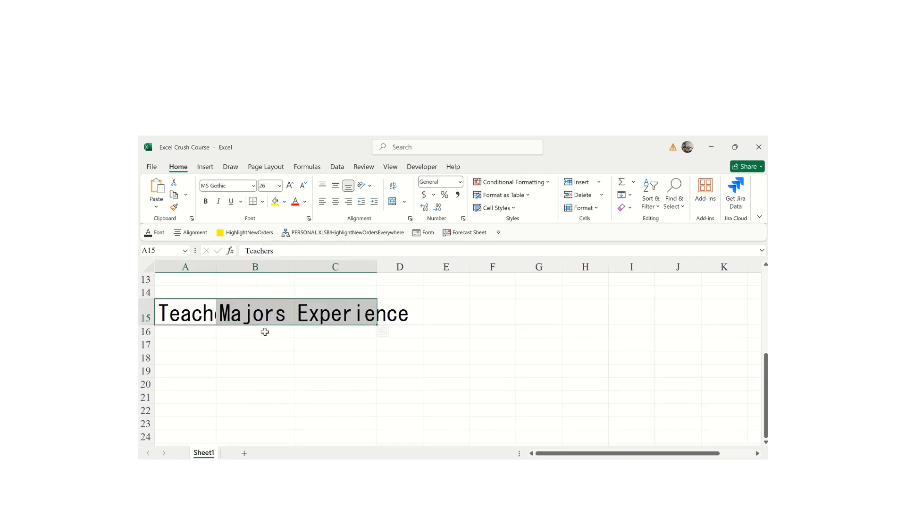
click(280, 188)
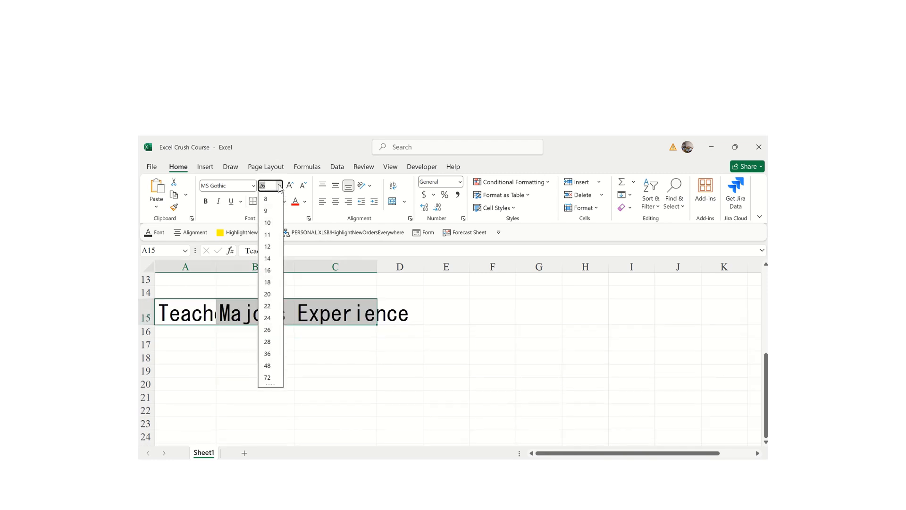
click(268, 366)
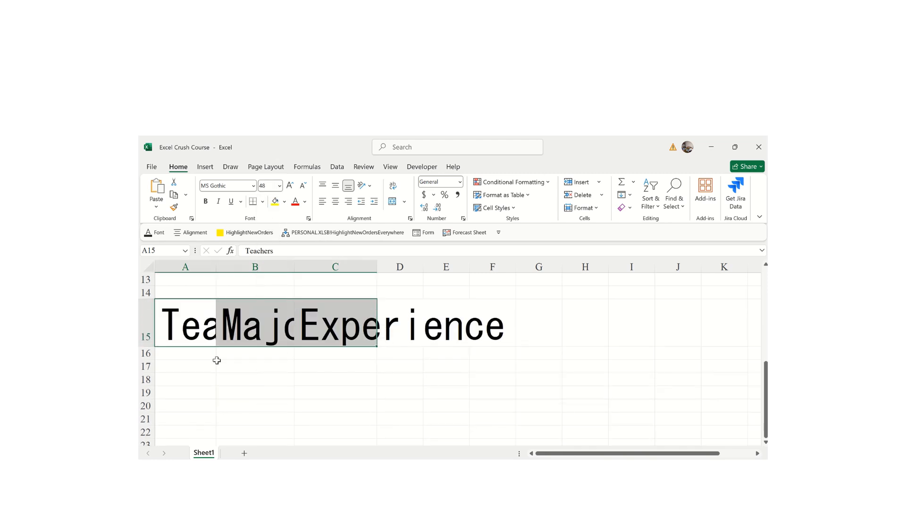
click(268, 186)
key(Return)
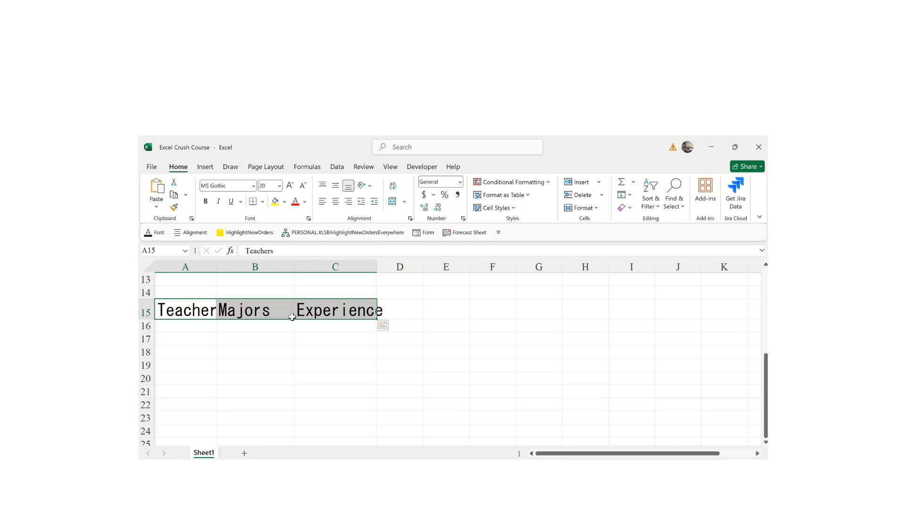
- Step the header size up and down with the size buttons, finishing at 22
click(291, 187)
click(291, 187)
click(291, 187)
click(291, 187)
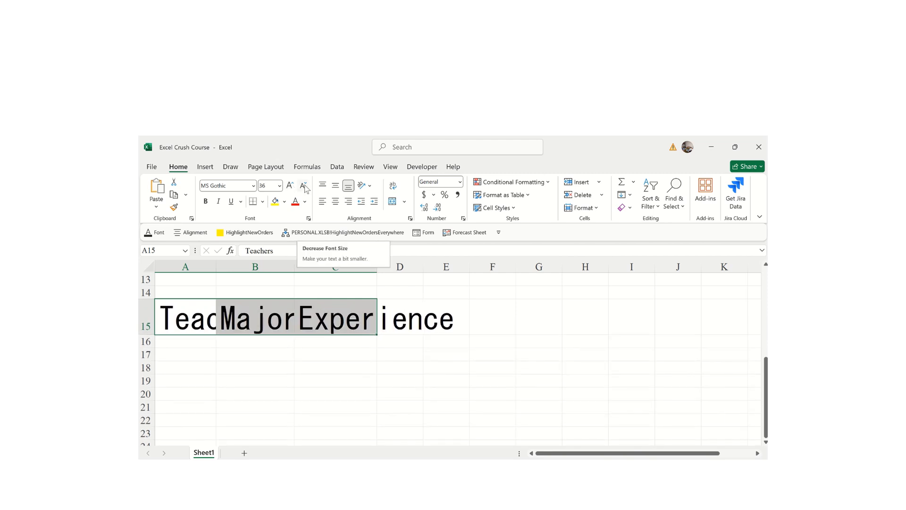
click(304, 185)
click(304, 185)
click(304, 186)
click(303, 185)
click(304, 185)
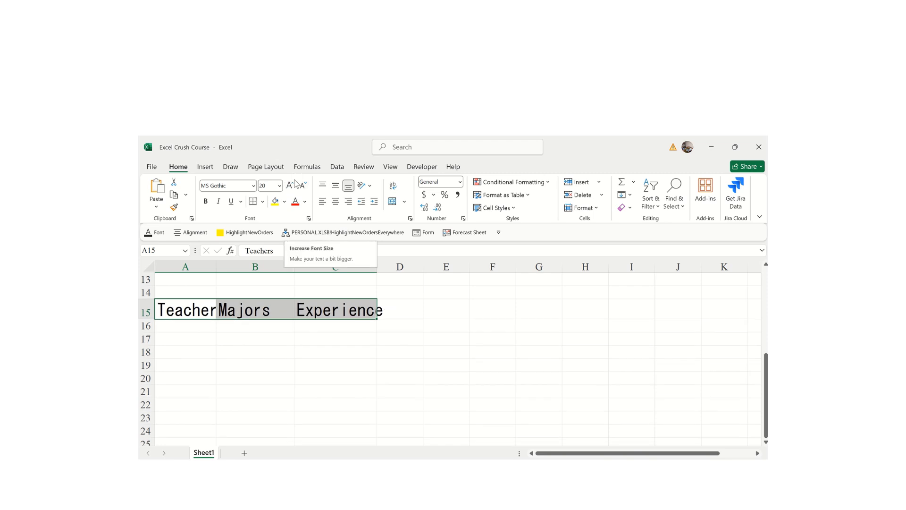
click(296, 184)
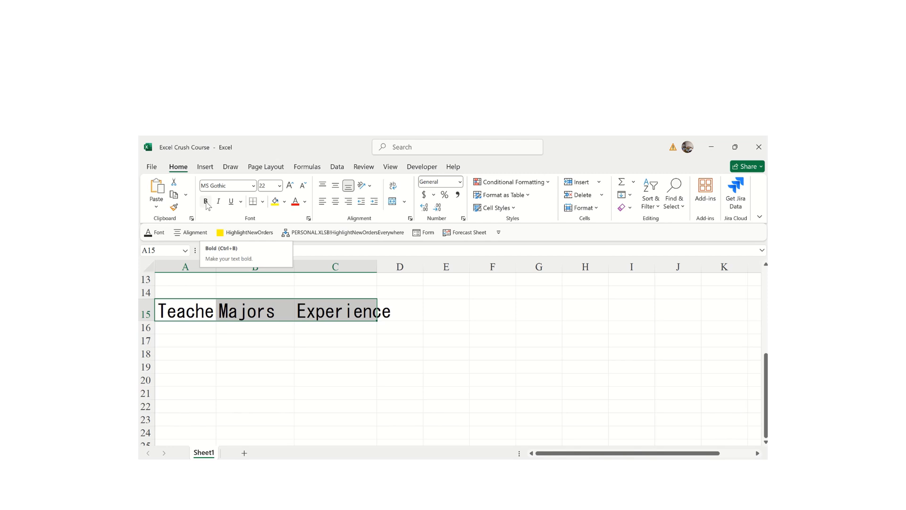
- Make the A15:C15 headers bold and italic, and choose Double Underline
click(205, 202)
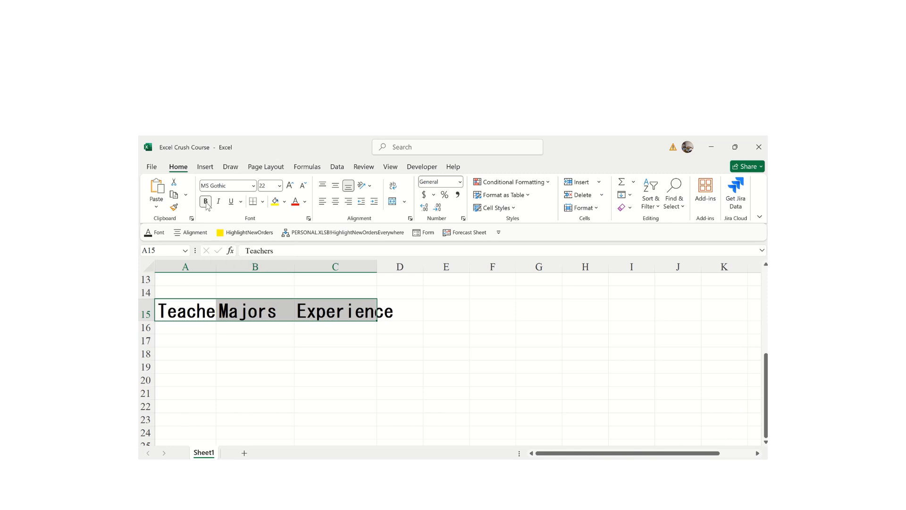
click(206, 202)
click(206, 202)
click(219, 202)
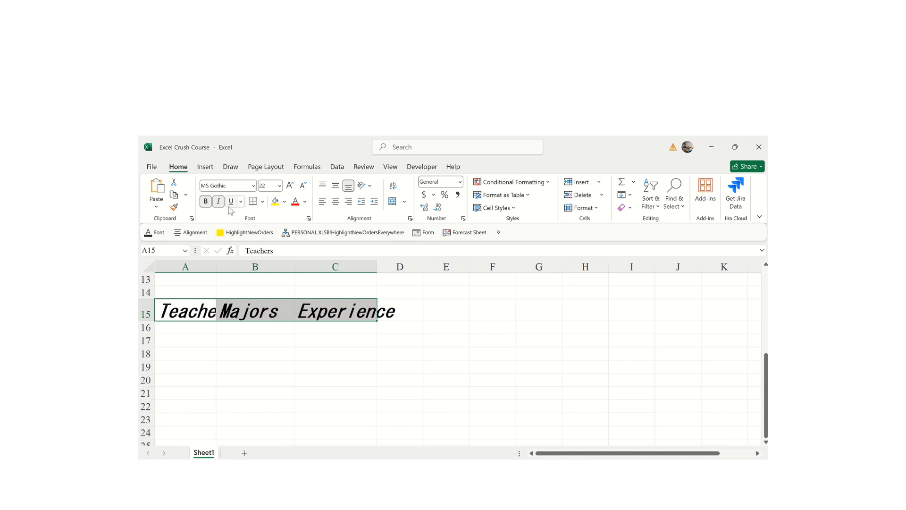
click(230, 207)
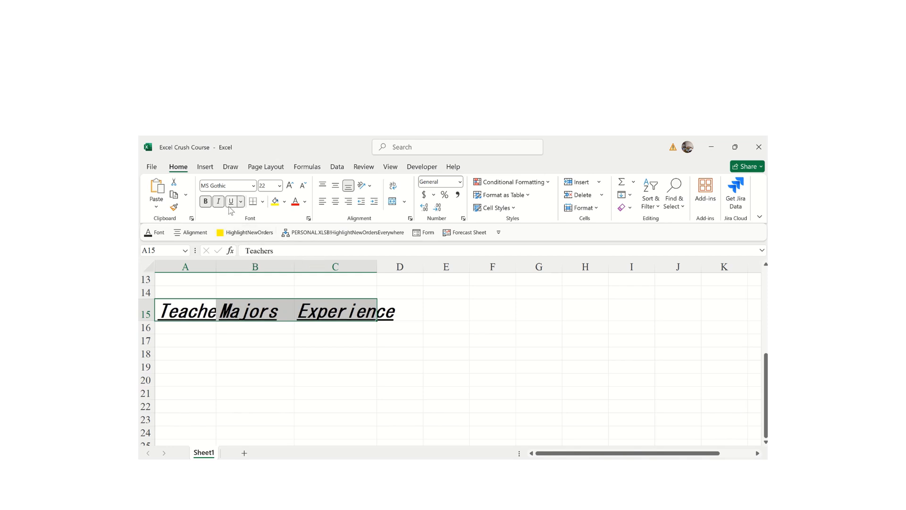
click(229, 207)
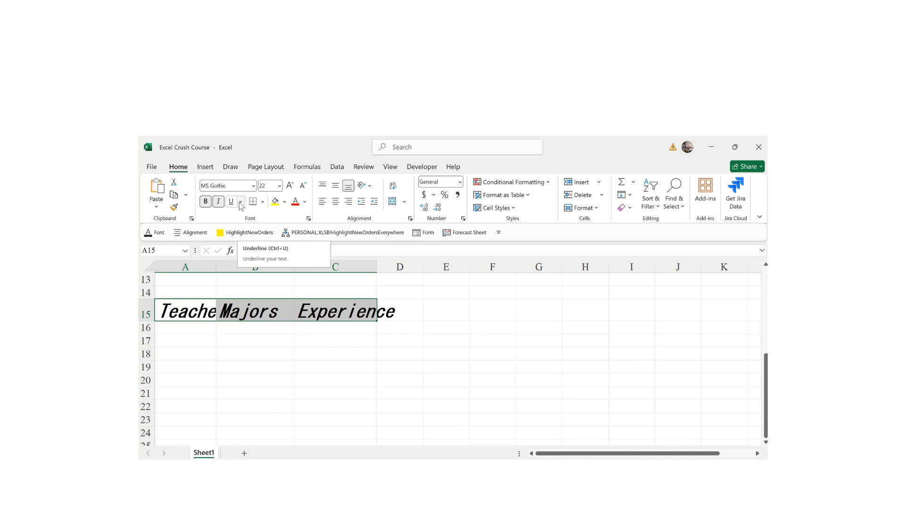
click(240, 202)
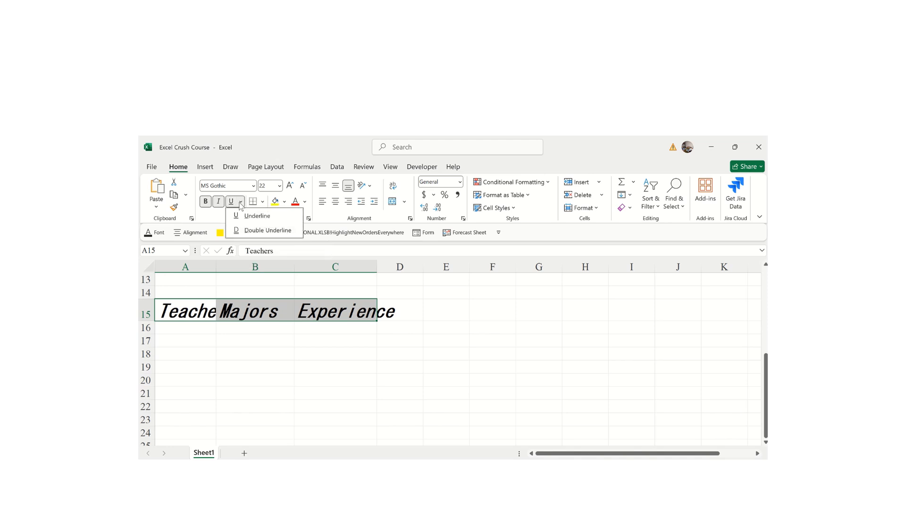
click(261, 231)
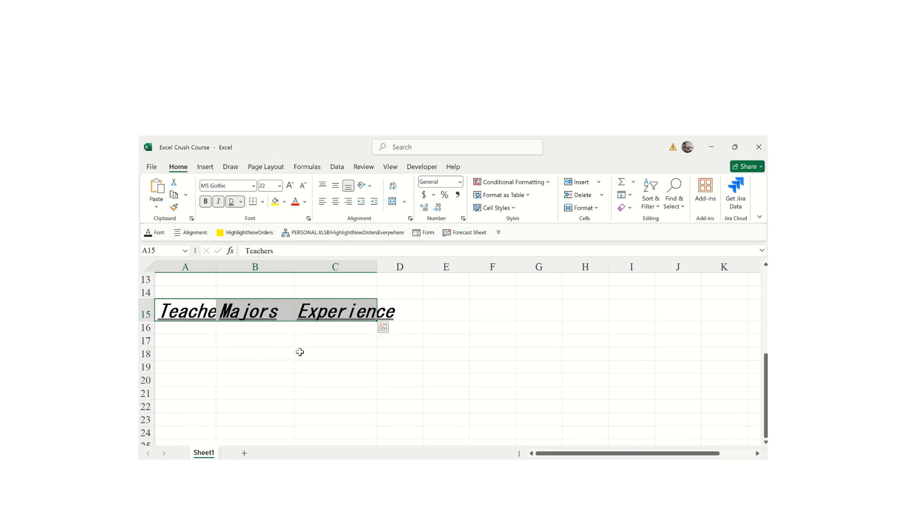
- Draw borders by hand around A15:B15, B14:B15, C14, F14:F17 and under G14
click(263, 202)
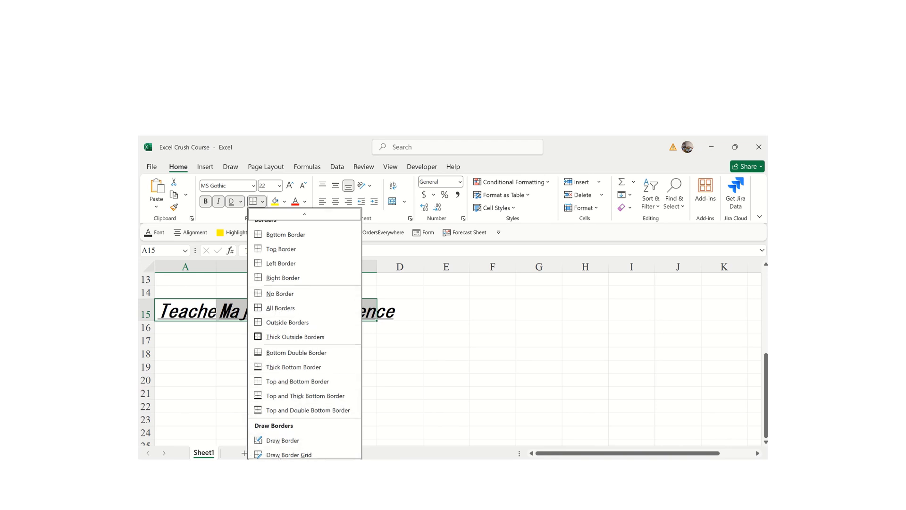
click(276, 441)
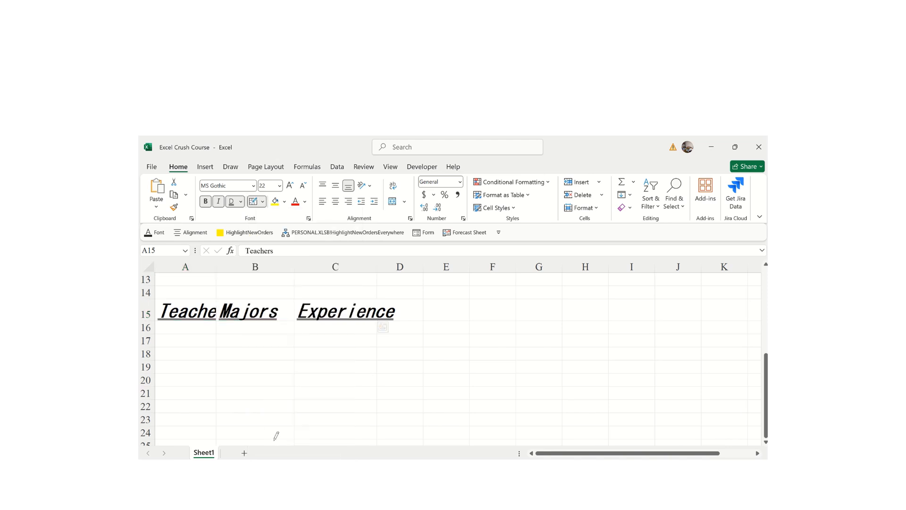
click(164, 298)
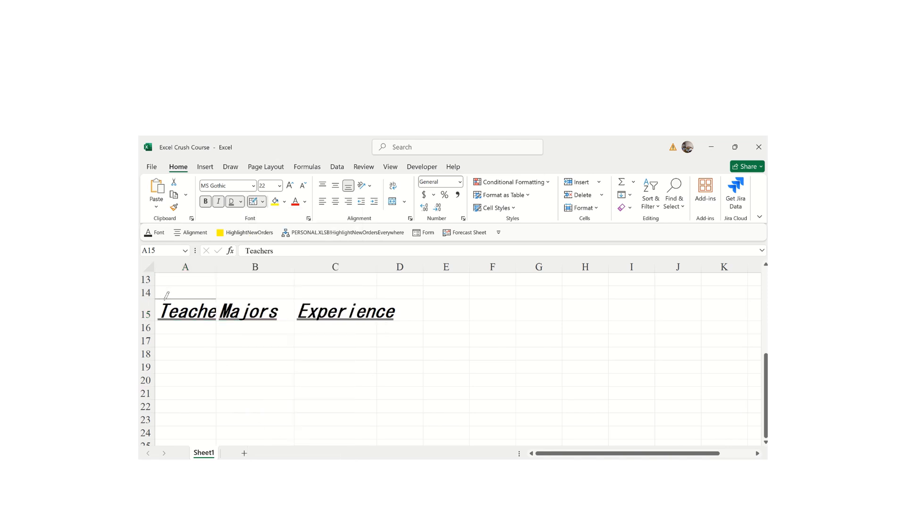
click(218, 312)
click(185, 321)
click(241, 320)
drag(220, 292, 249, 301)
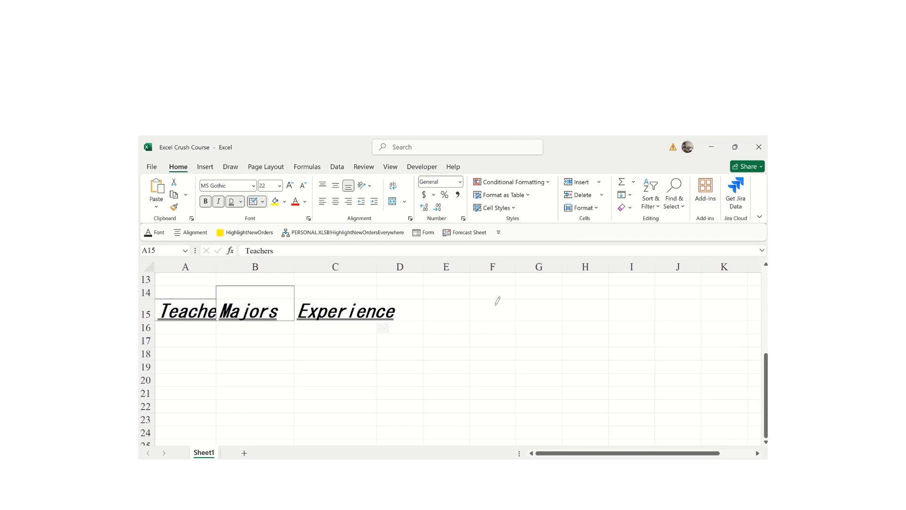
drag(478, 288, 474, 347)
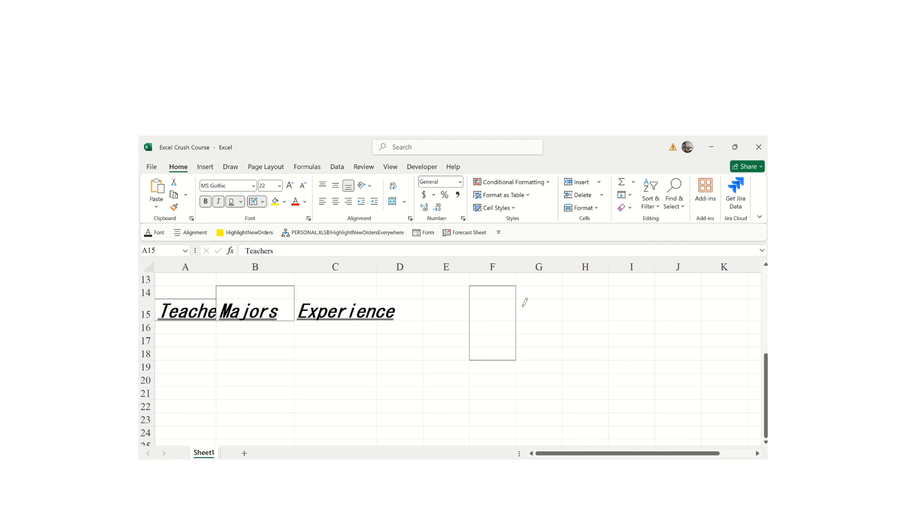
mouse_move(518, 299)
mouse_down()
mouse_move(546, 298)
mouse_move(550, 322)
mouse_move(563, 296)
mouse_up()
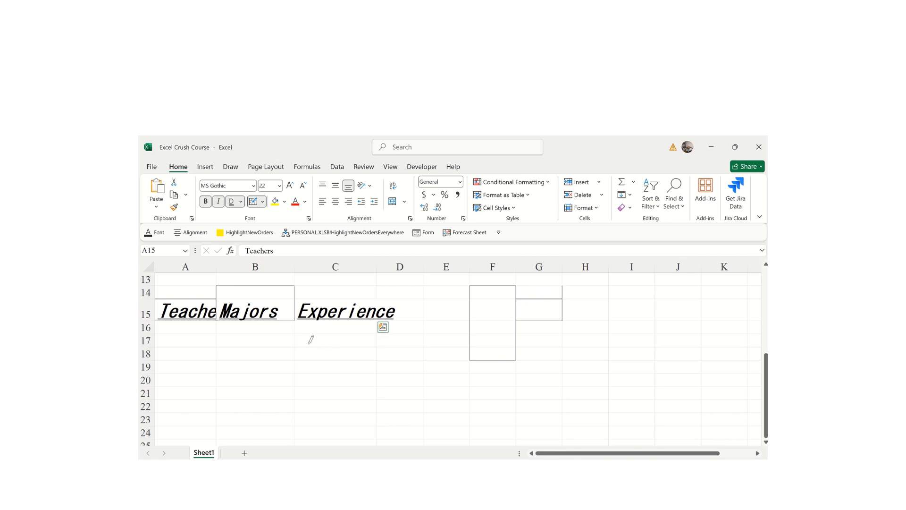
drag(298, 283, 367, 291)
key(Escape)
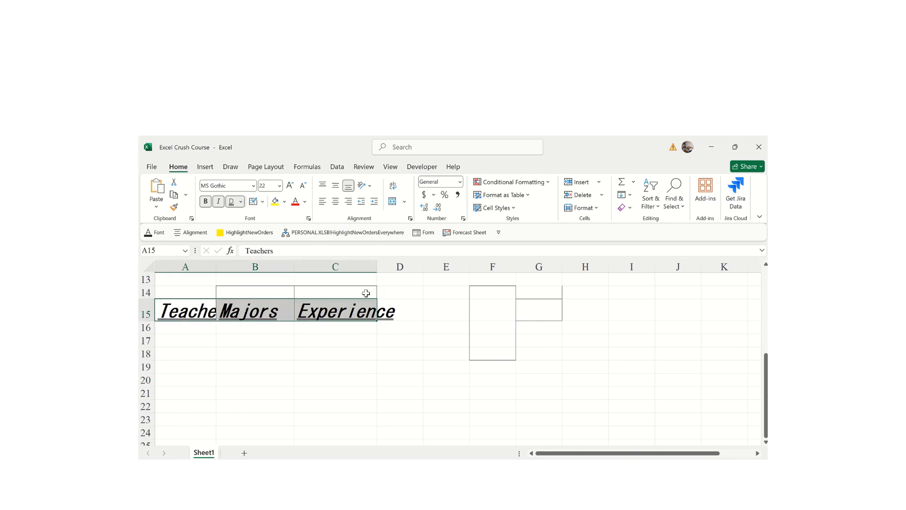
- Put All Borders around cell C20
click(425, 364)
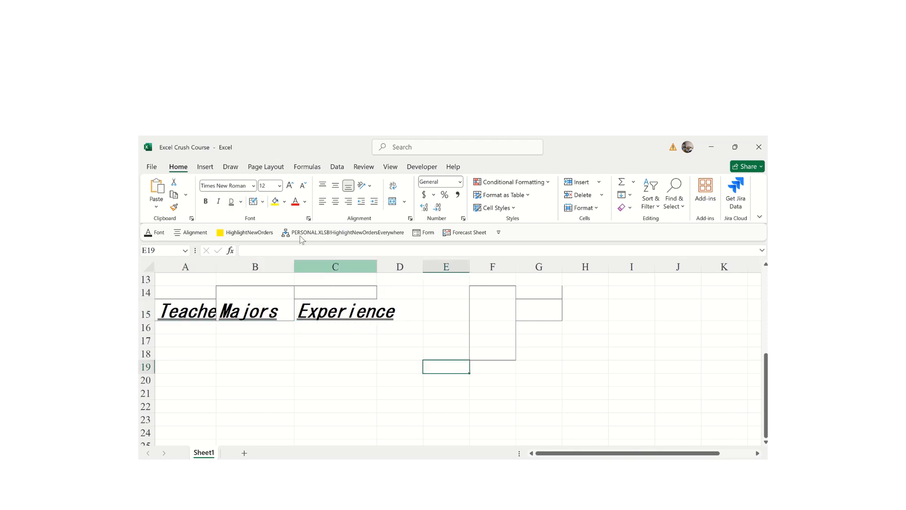
click(309, 375)
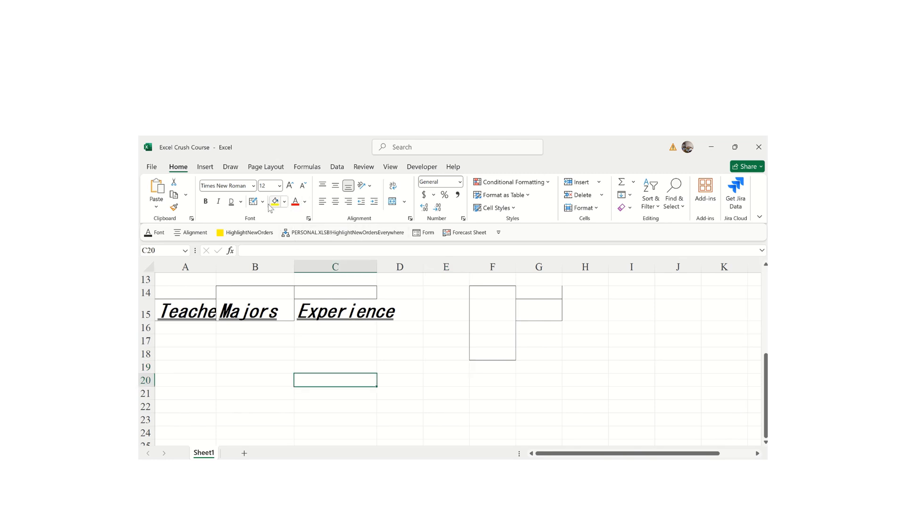
click(262, 201)
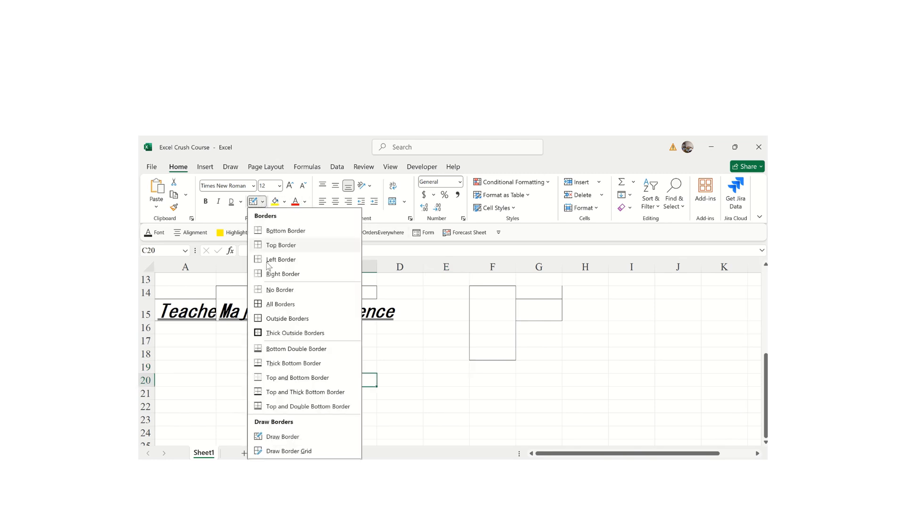
click(270, 309)
click(426, 415)
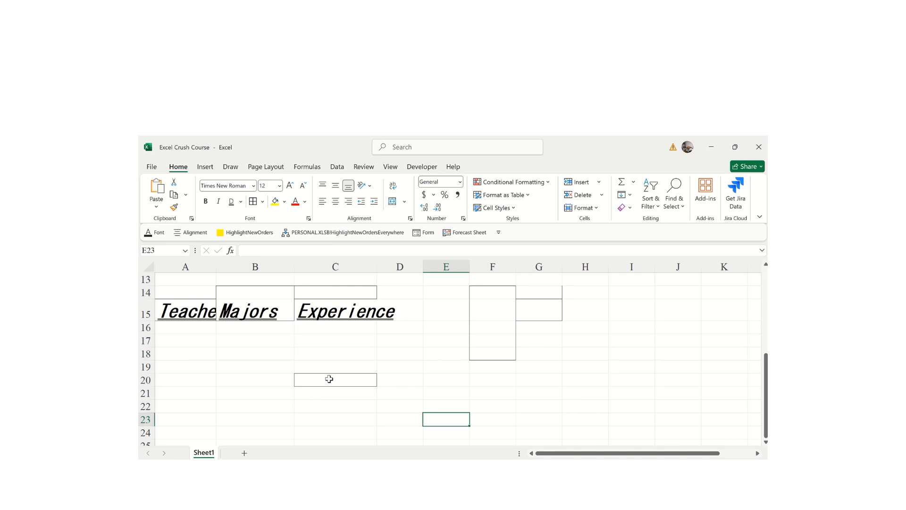
- Select various cells around B17:F22, ending with cell B18 selected
click(321, 364)
drag(253, 371, 325, 340)
click(321, 345)
click(403, 362)
click(489, 402)
click(342, 403)
click(265, 393)
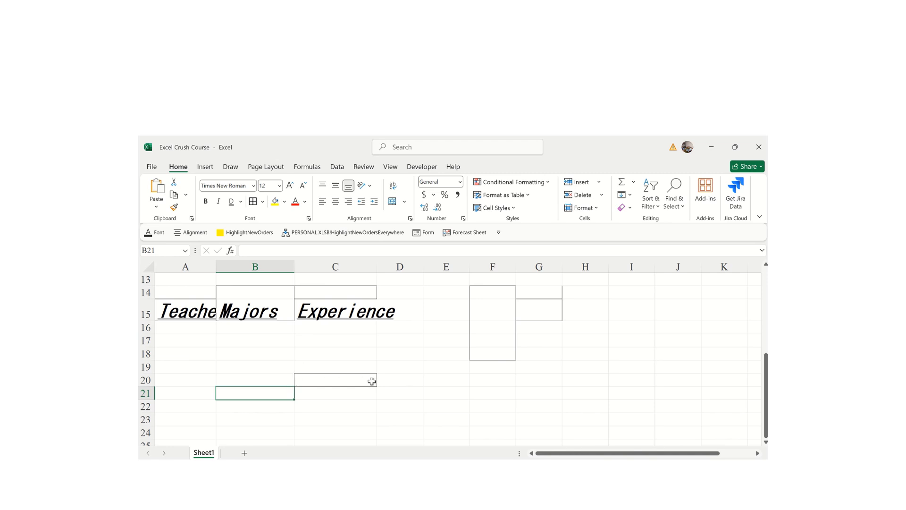
click(347, 351)
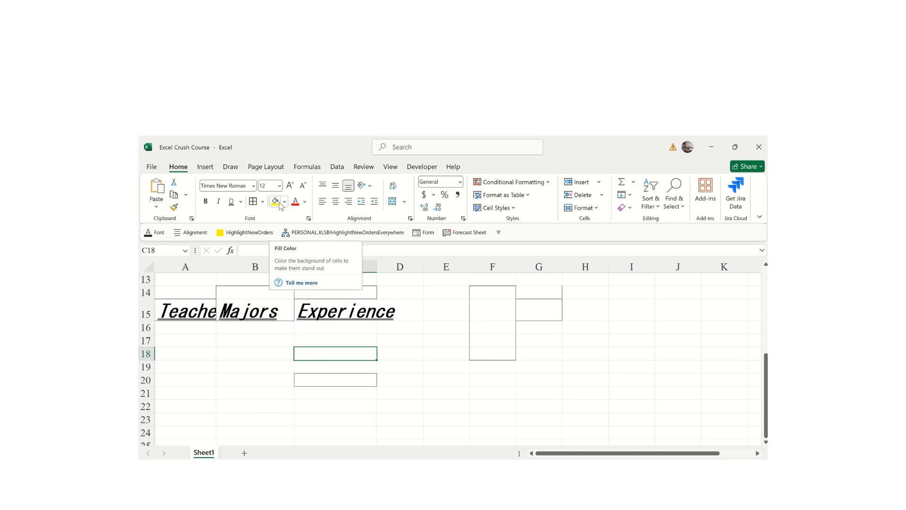
click(225, 350)
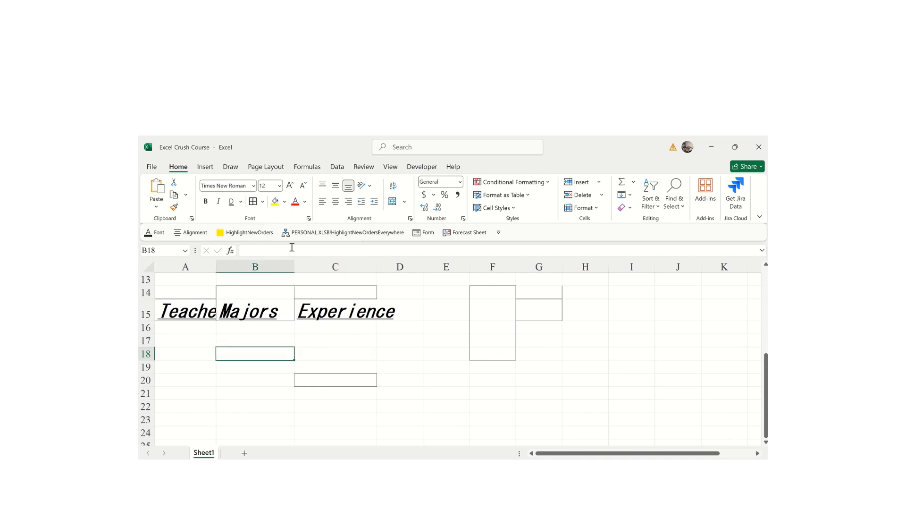
- Fill B18 green and type None into it
click(284, 202)
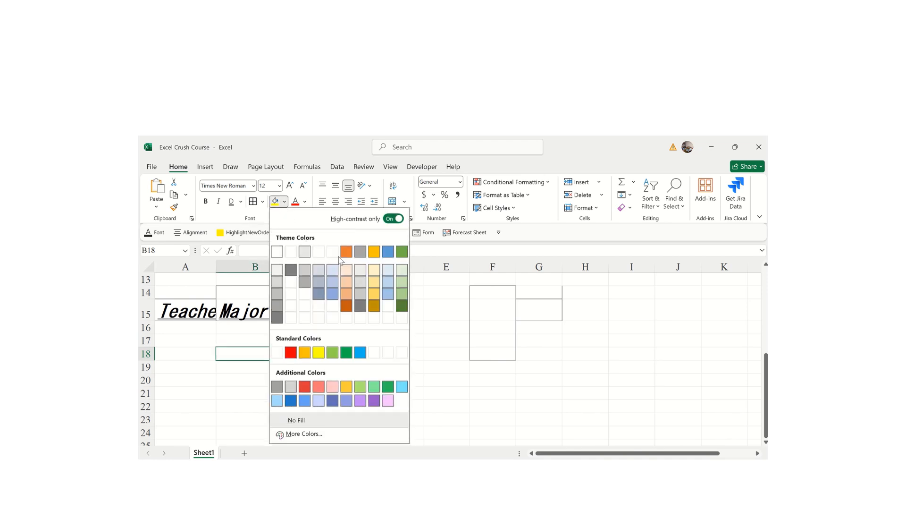
click(333, 352)
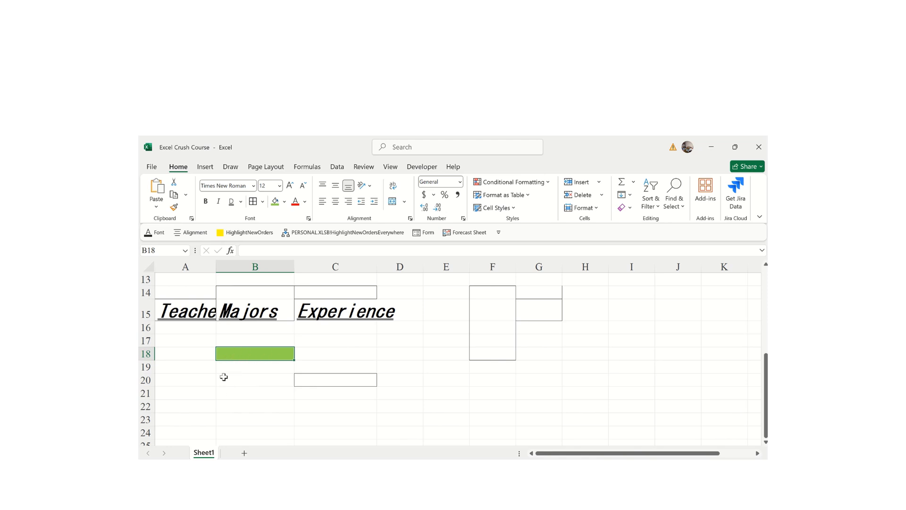
double_click(241, 354)
text(None)
key(Return)
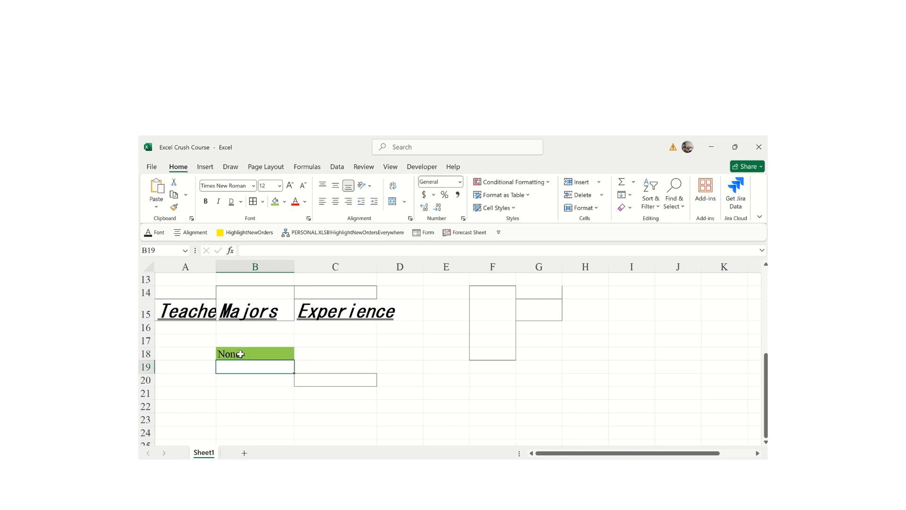
click(245, 354)
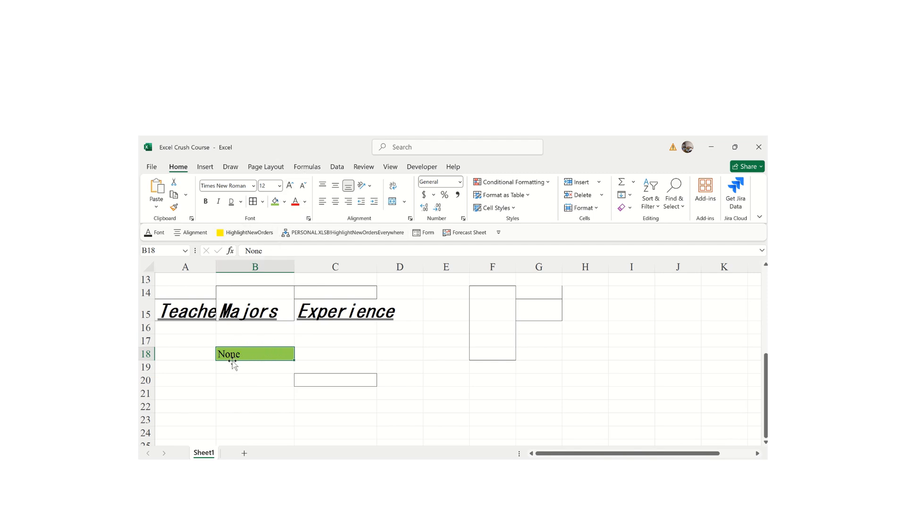
- Fill cell B21 with light green
click(284, 202)
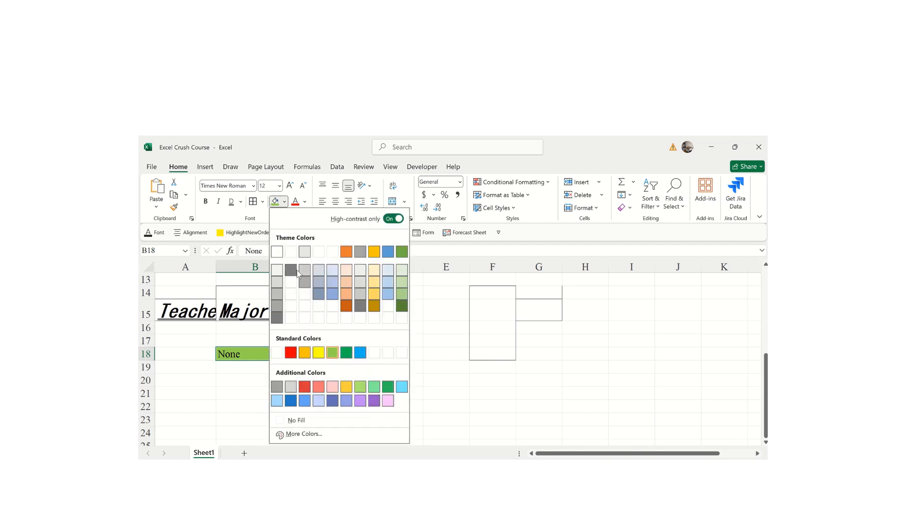
click(373, 340)
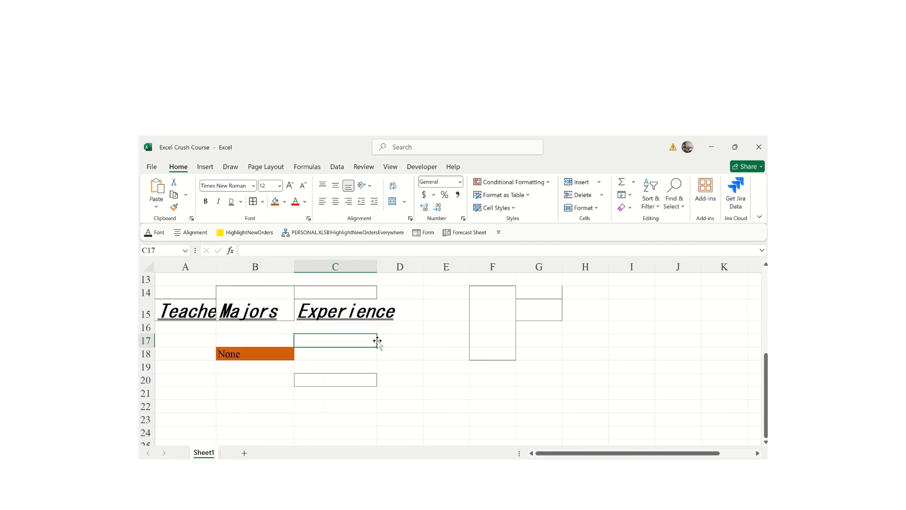
click(278, 394)
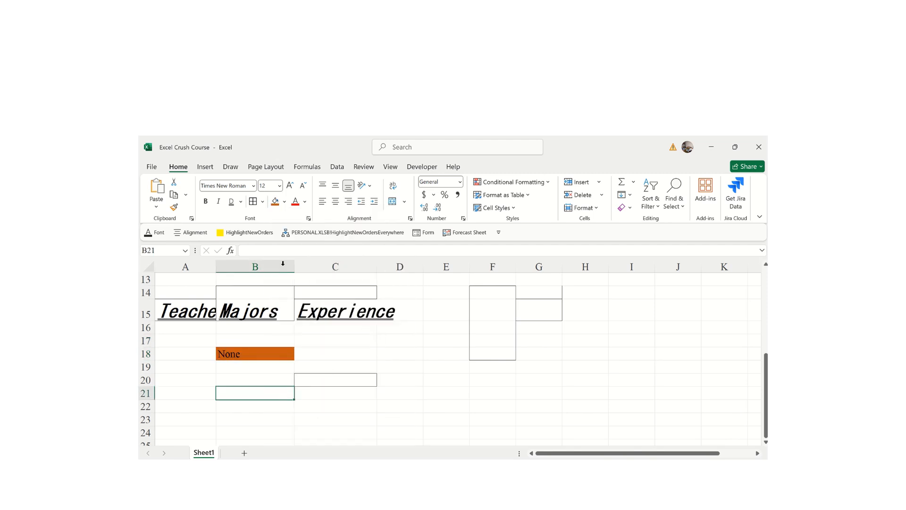
click(286, 203)
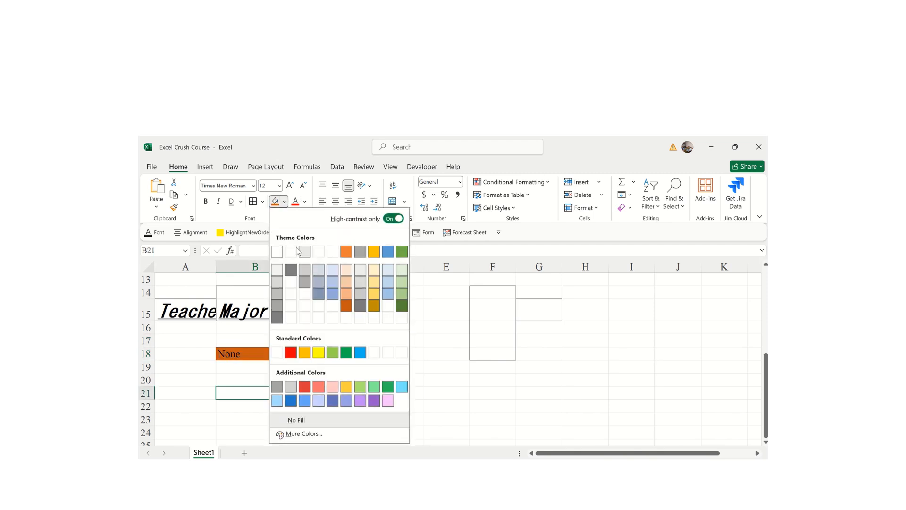
click(401, 293)
- Change the None cell B18's fill to grey
click(250, 378)
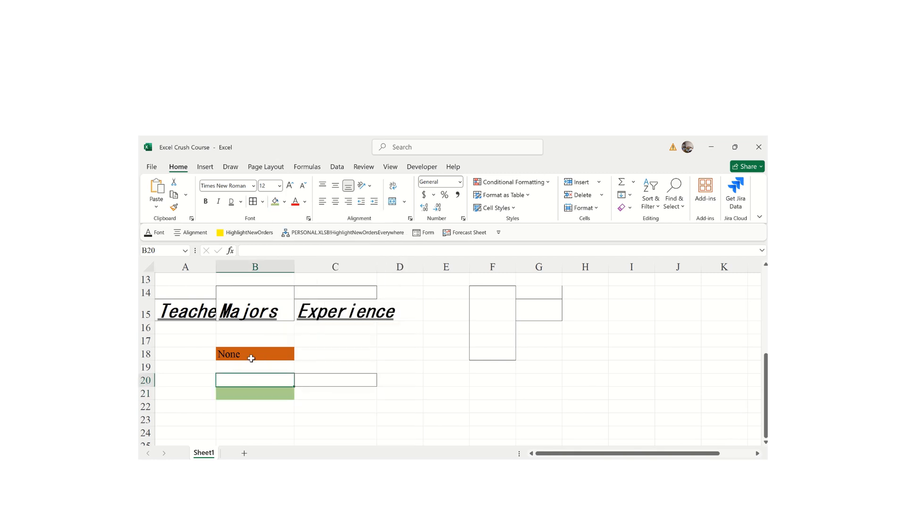
click(241, 360)
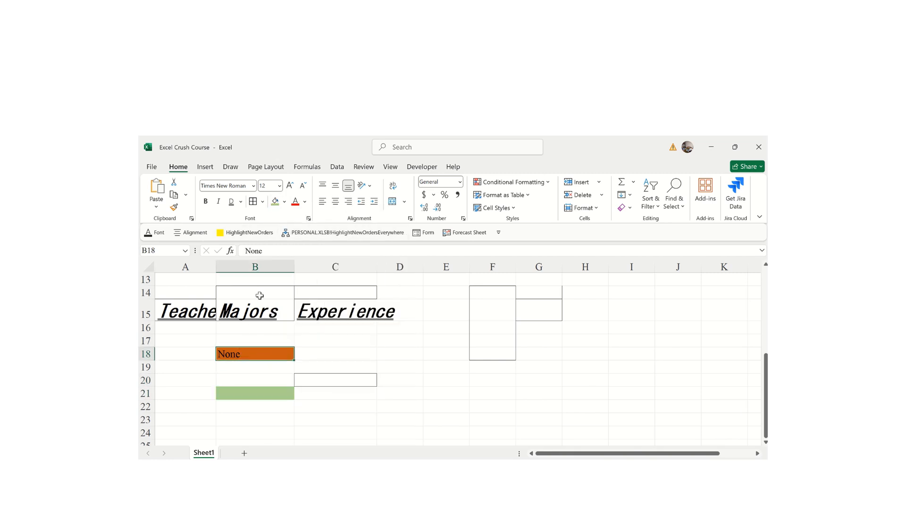
click(285, 202)
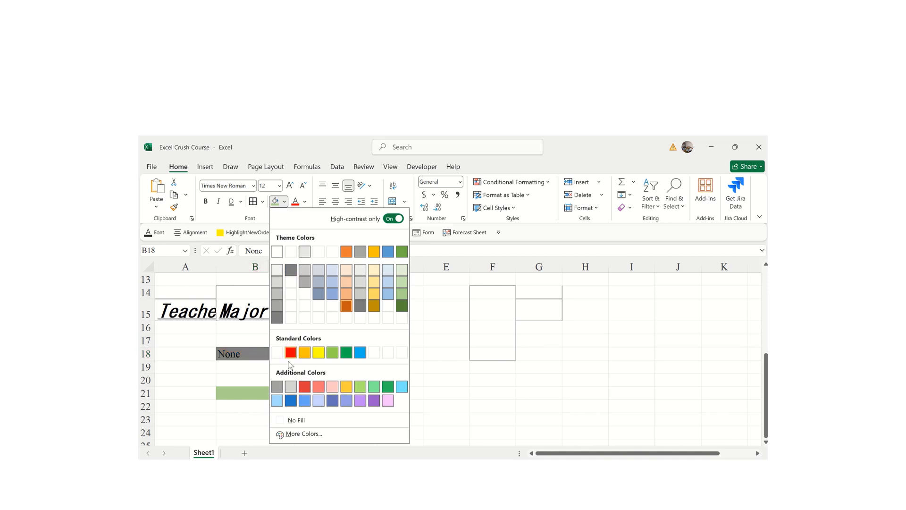
click(278, 387)
click(399, 366)
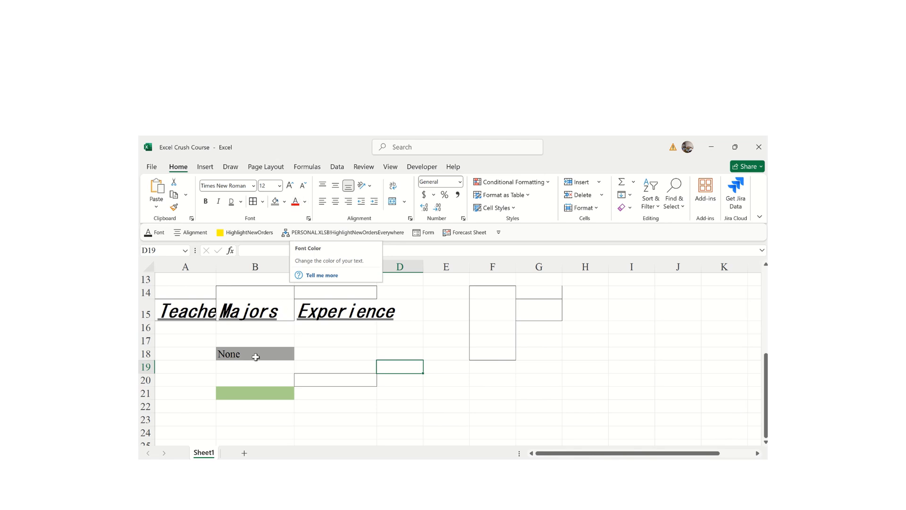
- Colour the None text in B18 dark red, then change it to purple
click(238, 355)
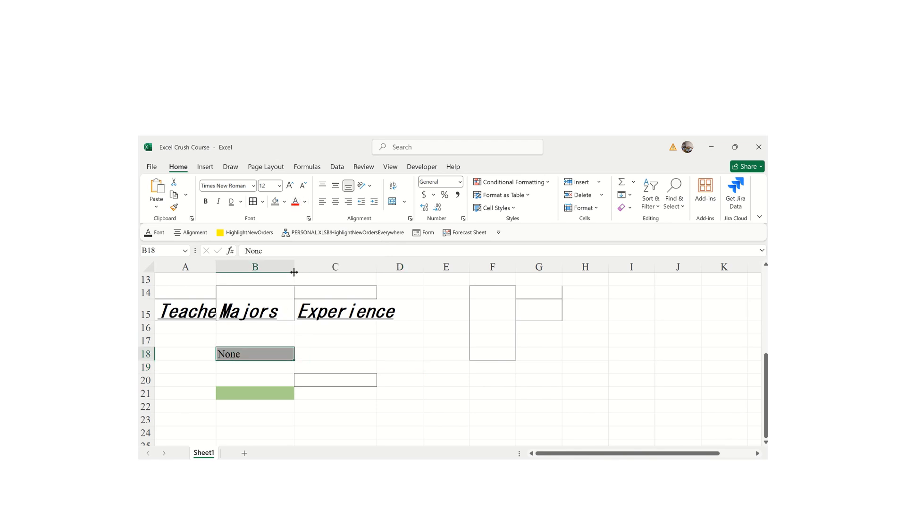
click(305, 202)
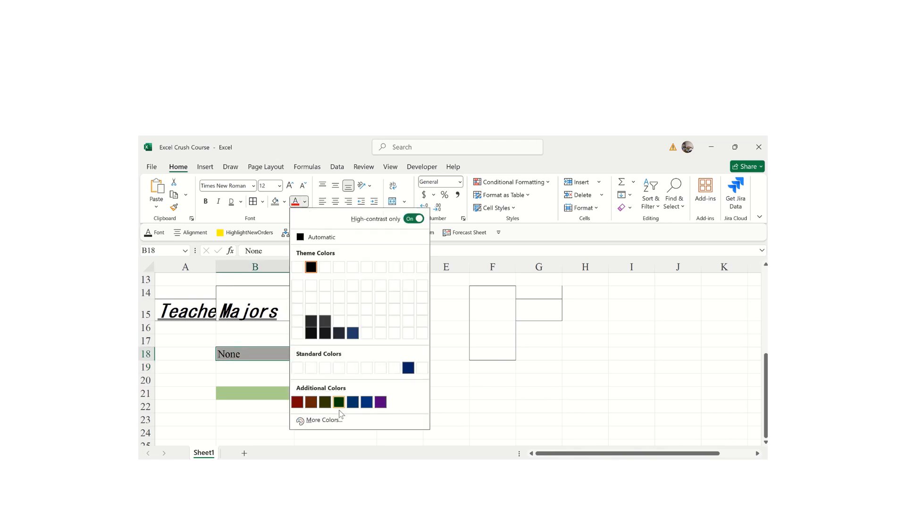
click(297, 403)
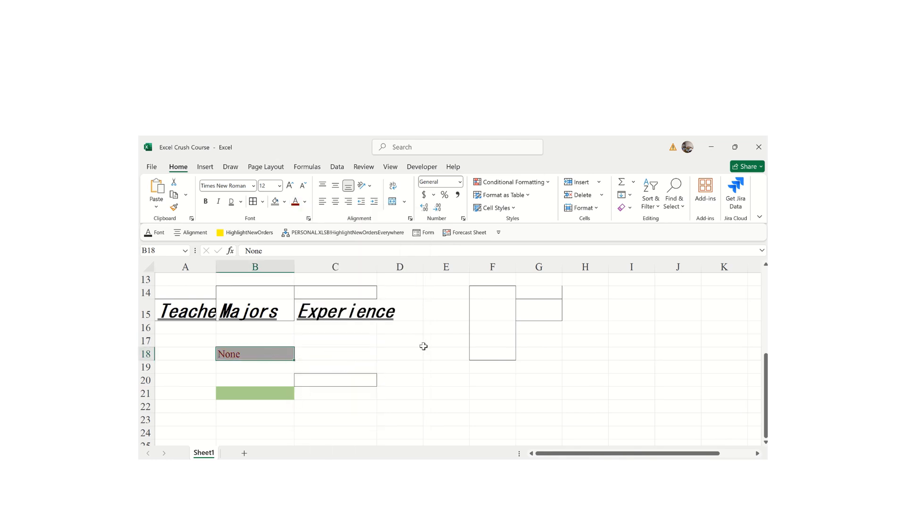
click(305, 202)
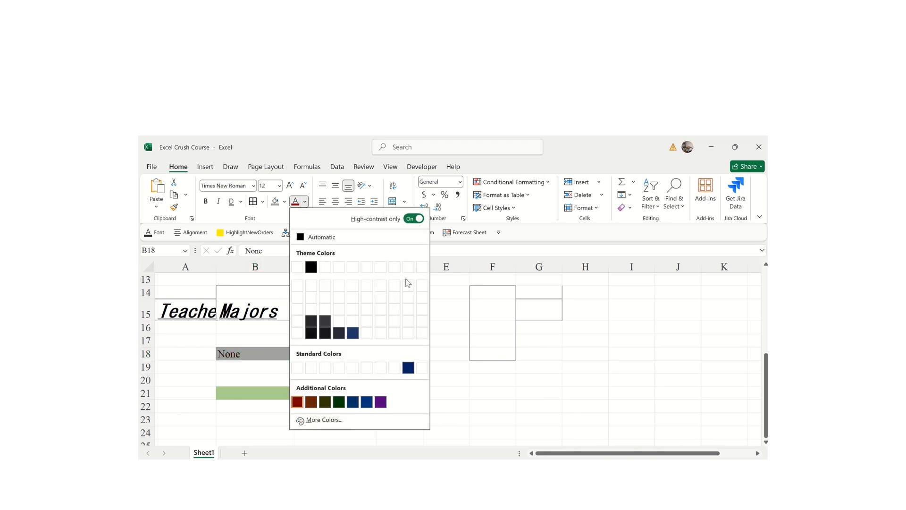
click(381, 402)
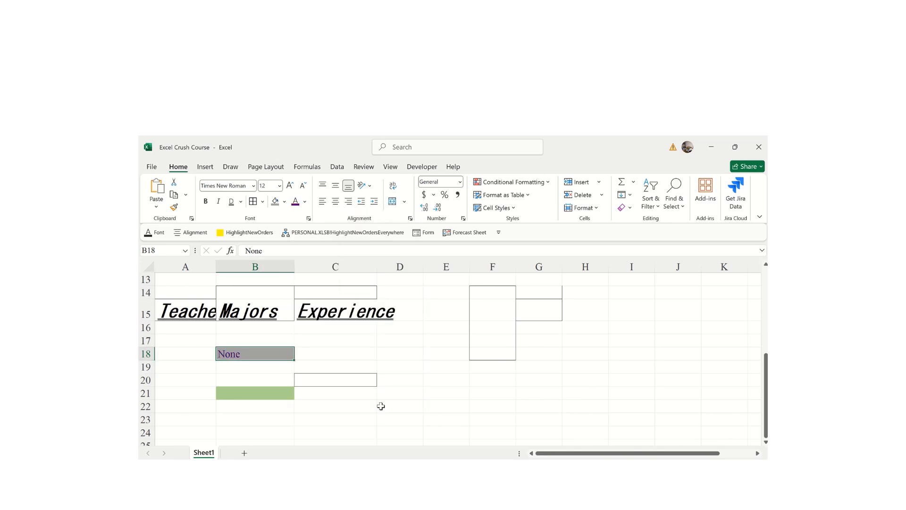
click(401, 366)
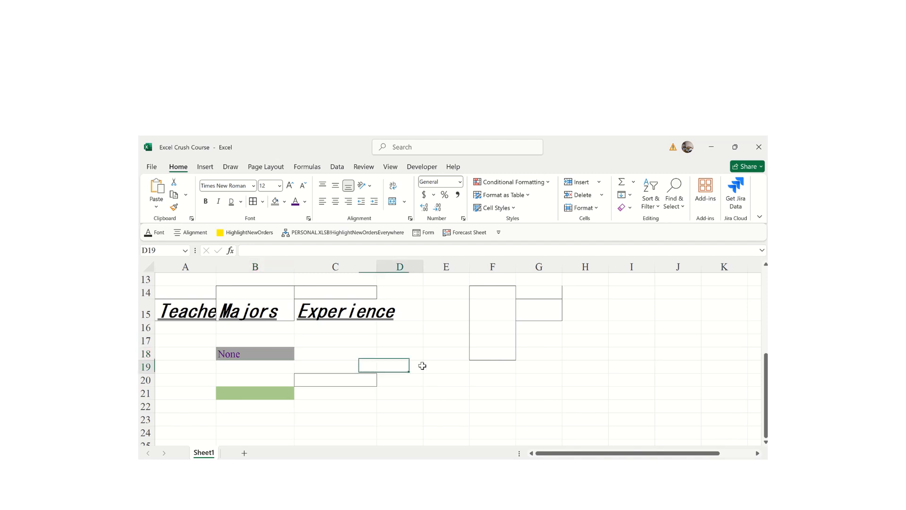
click(259, 354)
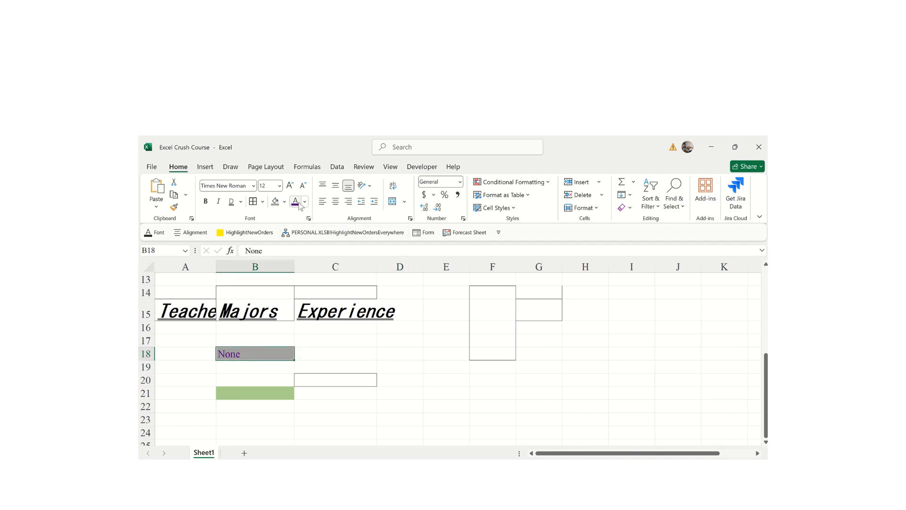
click(305, 202)
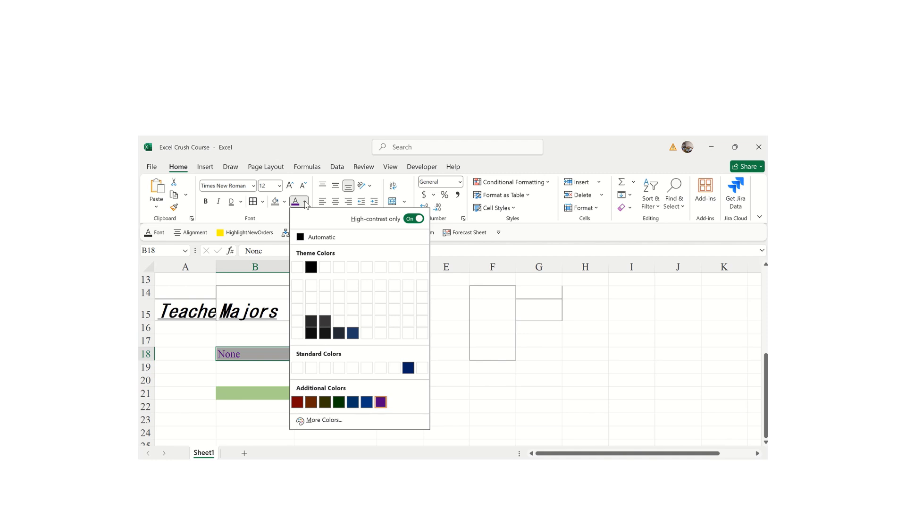
- Give the None text a custom dark teal (0E745C) via More Colors with slight HSL tweaks
click(313, 421)
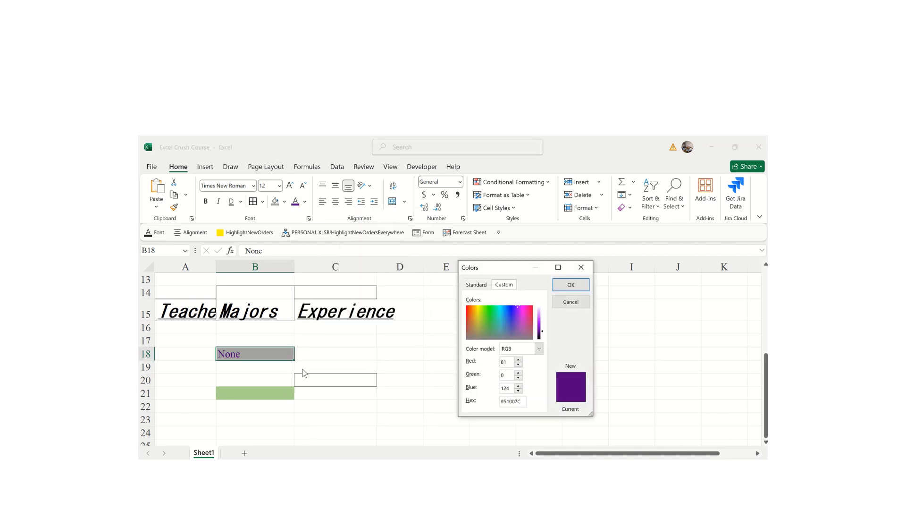
click(496, 313)
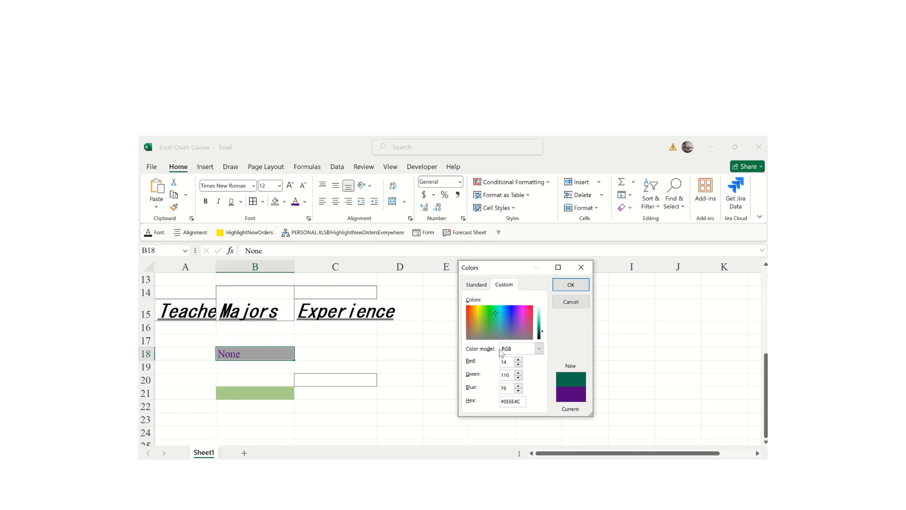
click(538, 349)
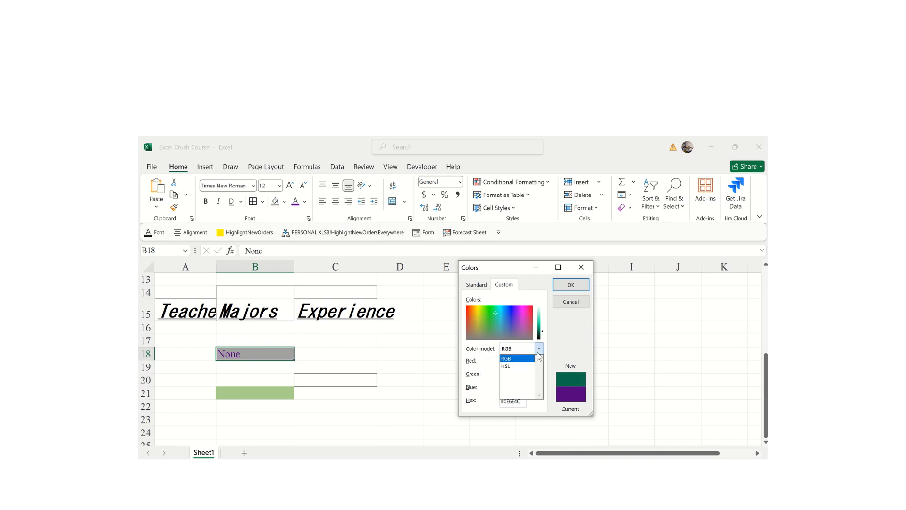
click(509, 366)
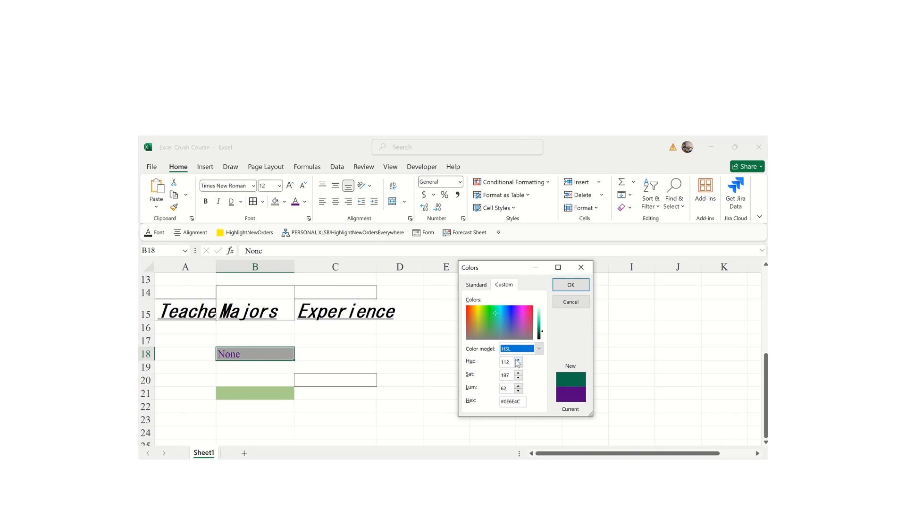
click(517, 360)
click(517, 360)
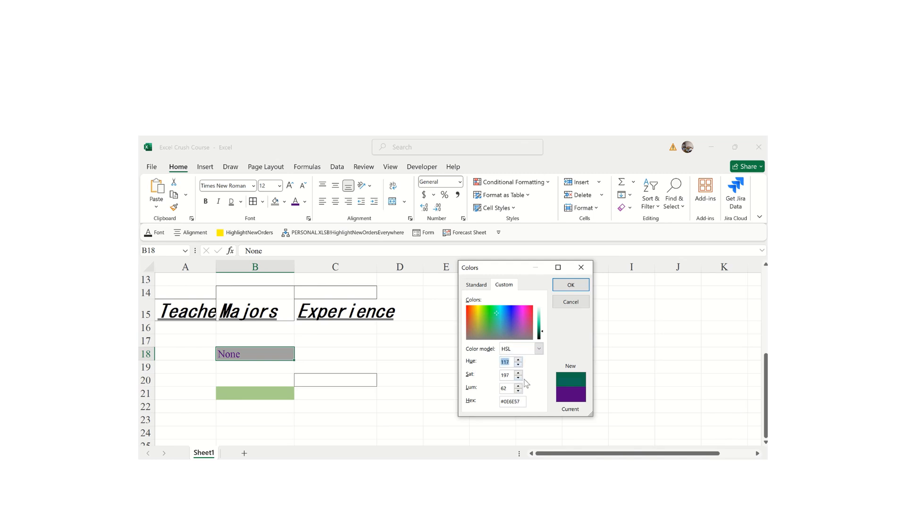
click(518, 372)
click(518, 386)
click(570, 288)
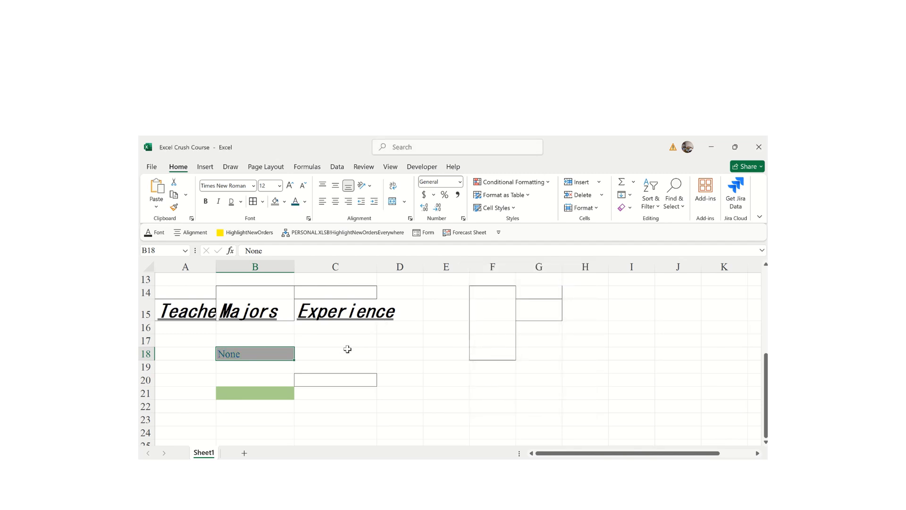
- Check the teal 'None' text in B18, then open Format Cells on the Font tab with E18 selected
click(304, 357)
click(233, 370)
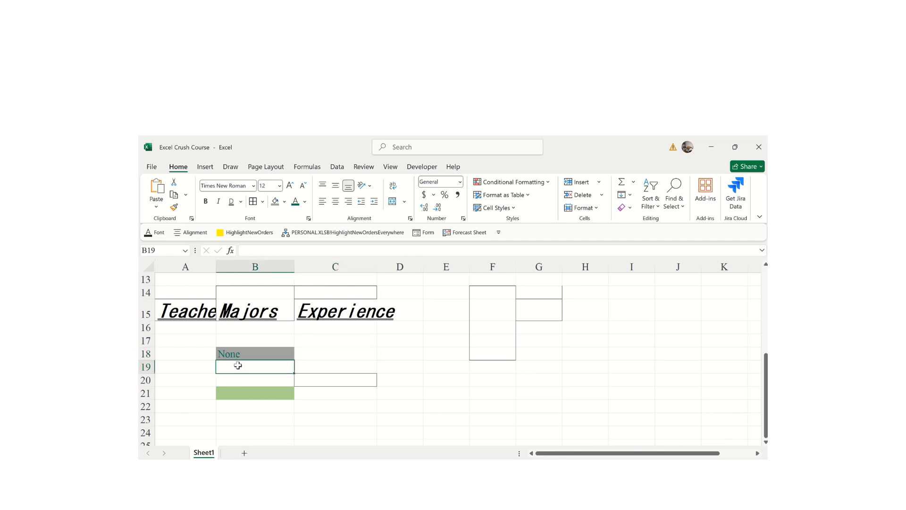
click(243, 359)
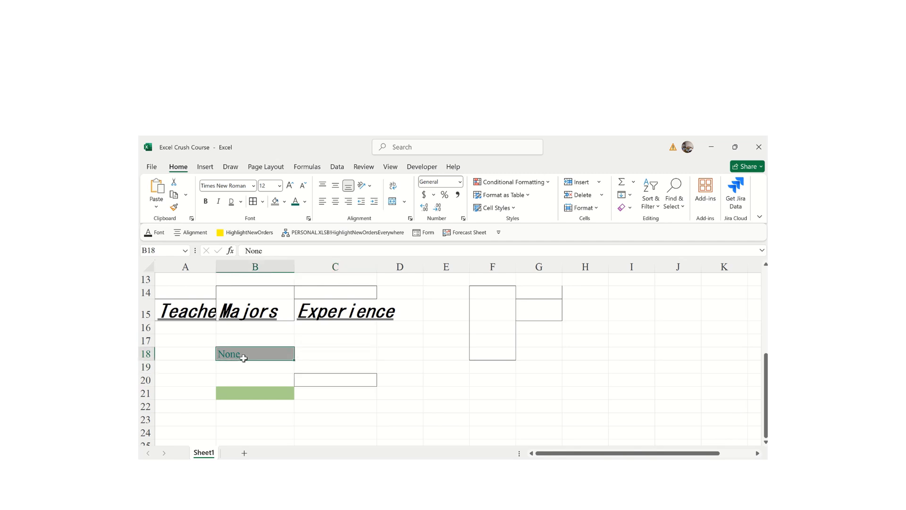
click(425, 357)
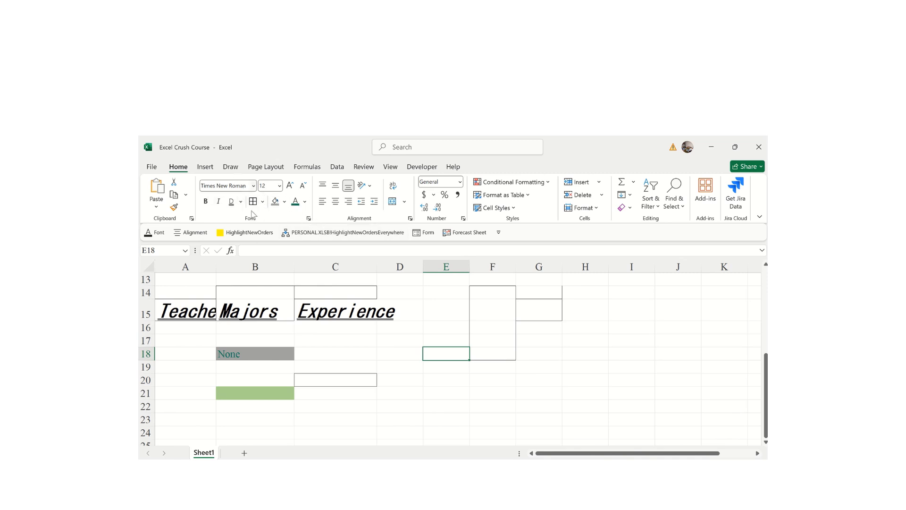
click(309, 218)
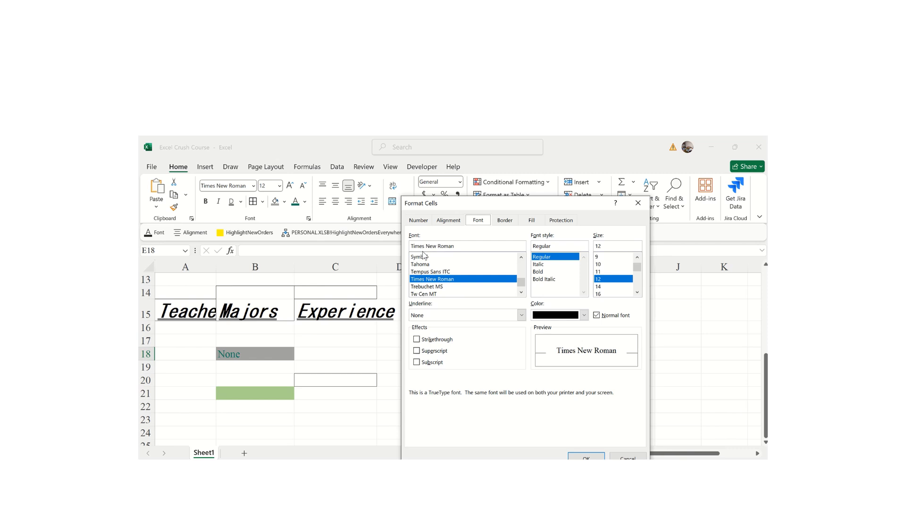
- Set E18's font to Tempus Sans ITC in Bold Italic
click(429, 286)
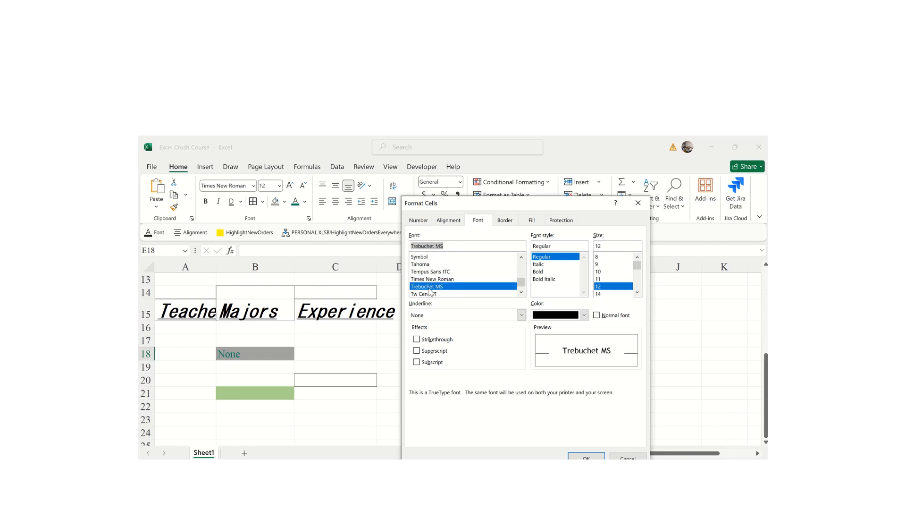
click(428, 274)
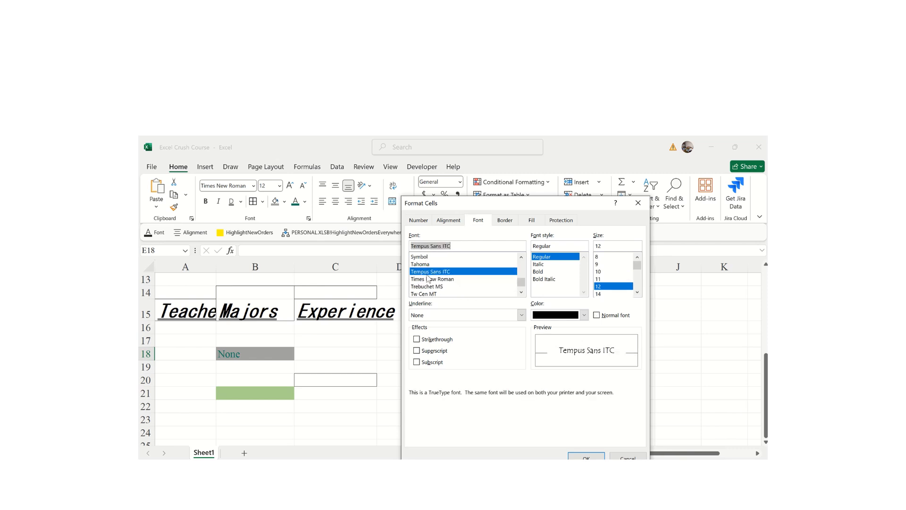
click(637, 292)
click(637, 292)
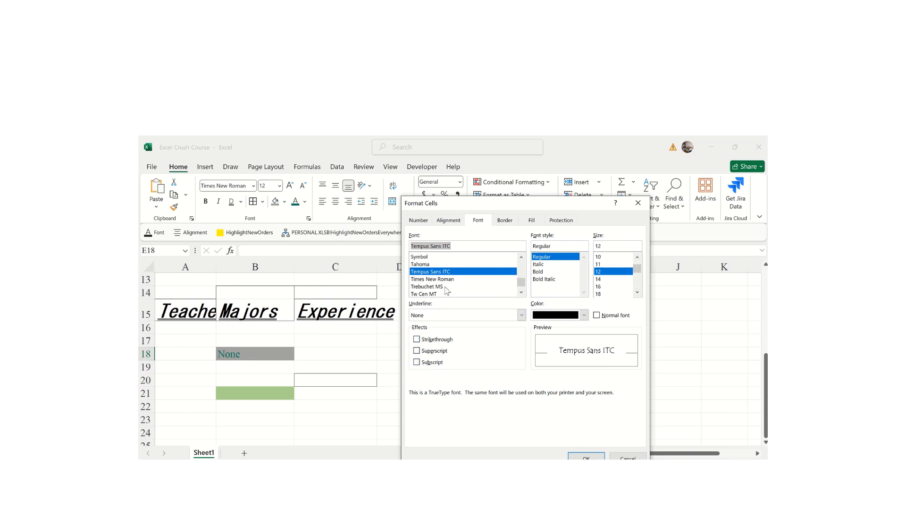
click(551, 281)
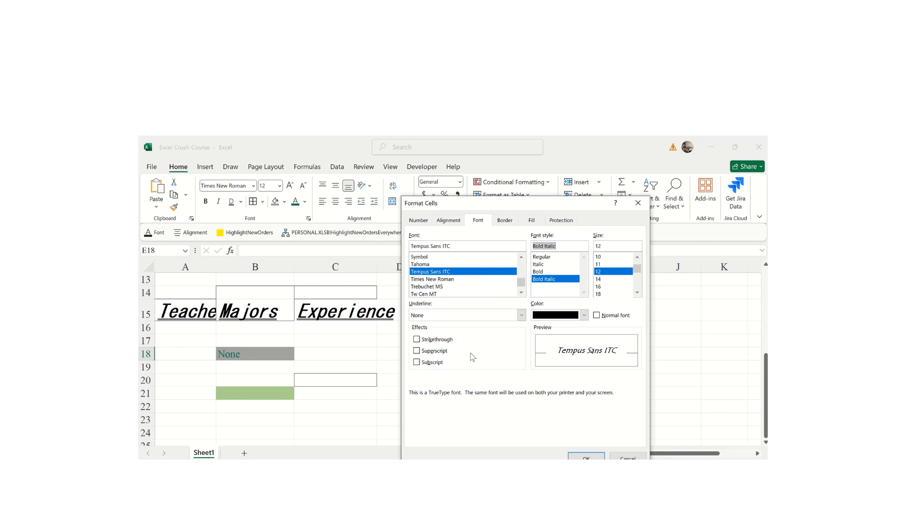
- Try subscript and strikethrough, leave both unchecked, and review the underline styles
click(417, 363)
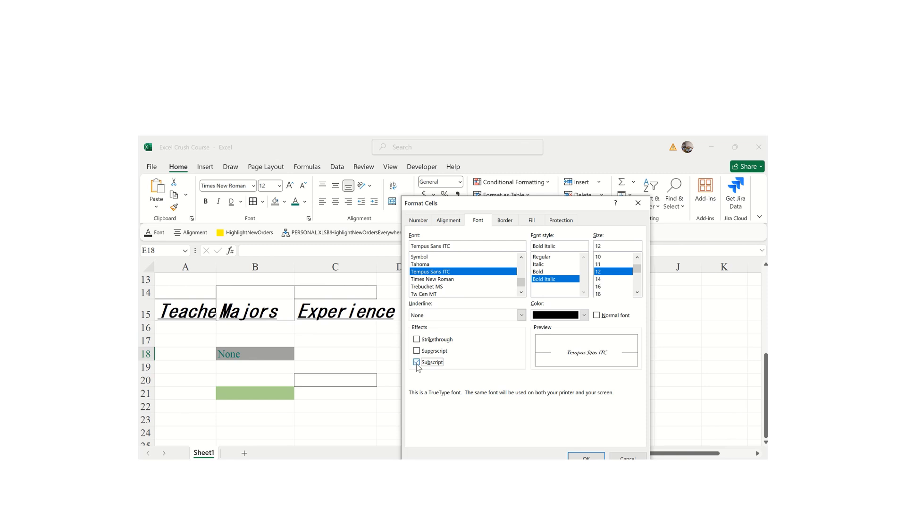
click(417, 363)
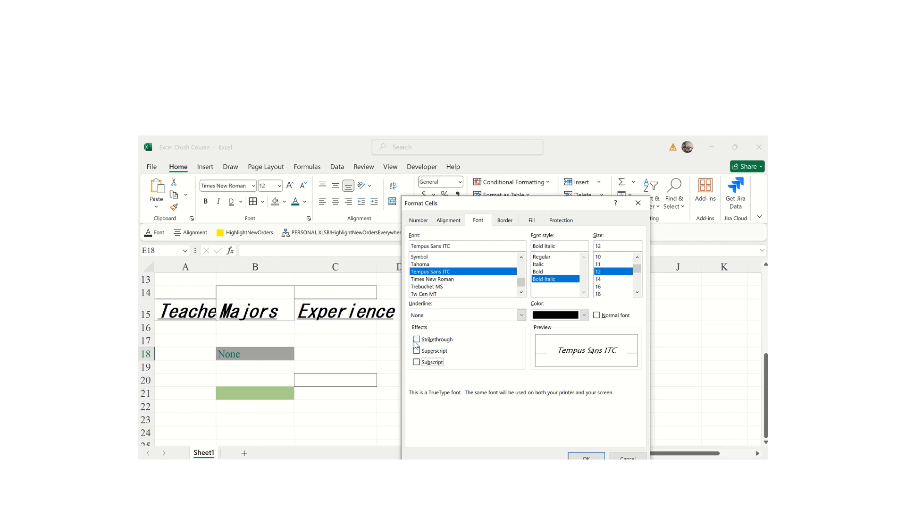
click(416, 340)
click(416, 340)
click(521, 315)
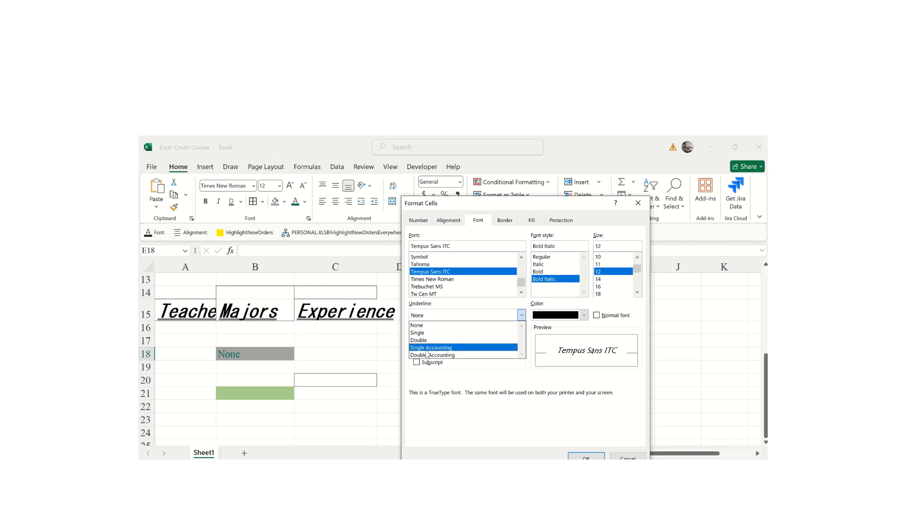
click(450, 220)
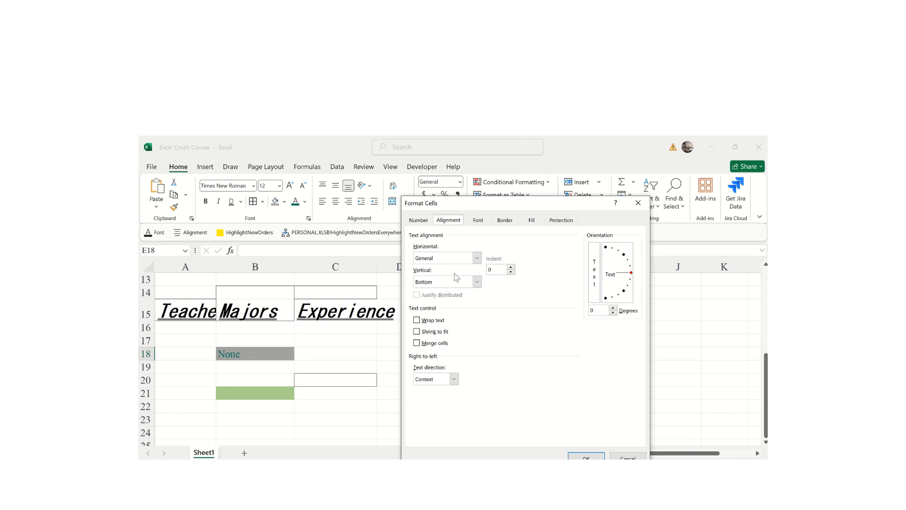
- Give E18 left alignment with indent 4, Justify vertical alignment and wrapped text
click(477, 258)
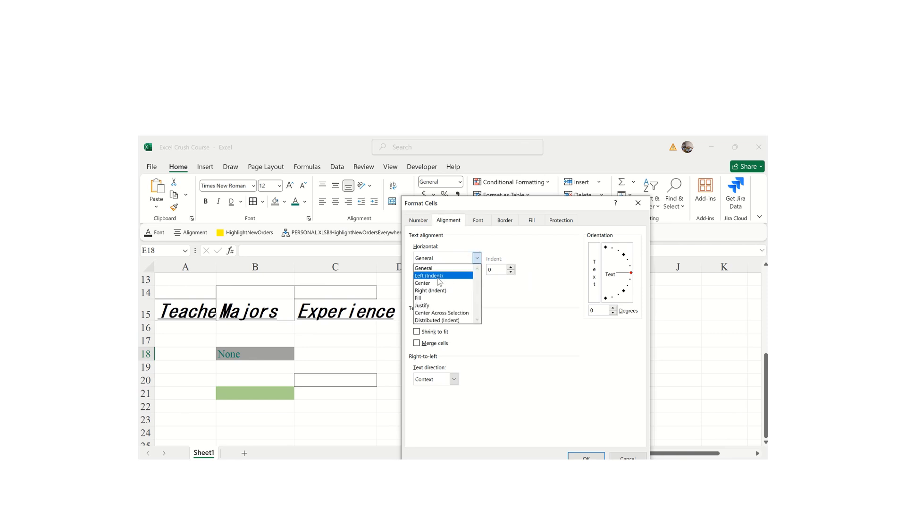
click(507, 293)
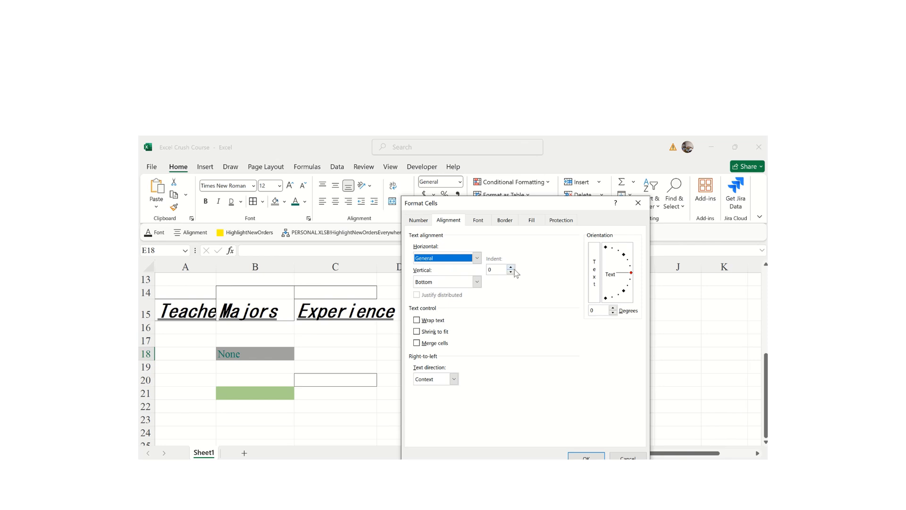
click(511, 267)
click(511, 267)
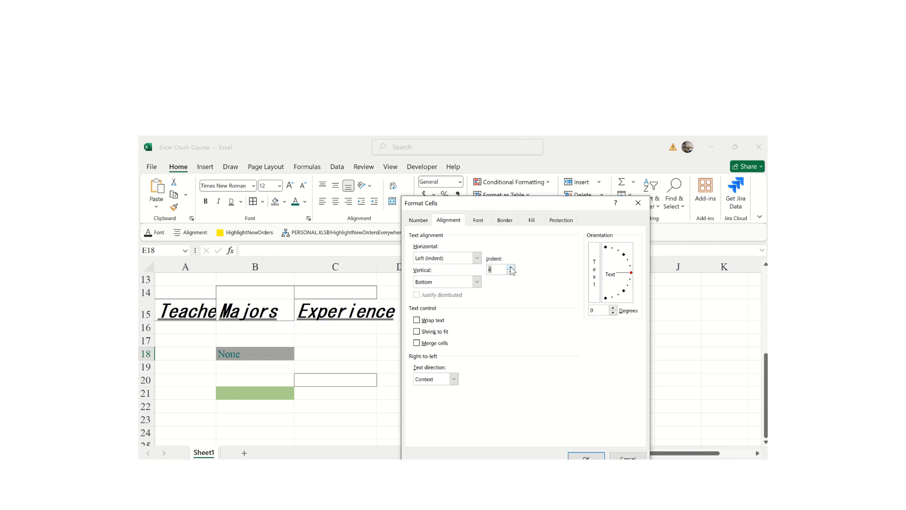
click(478, 282)
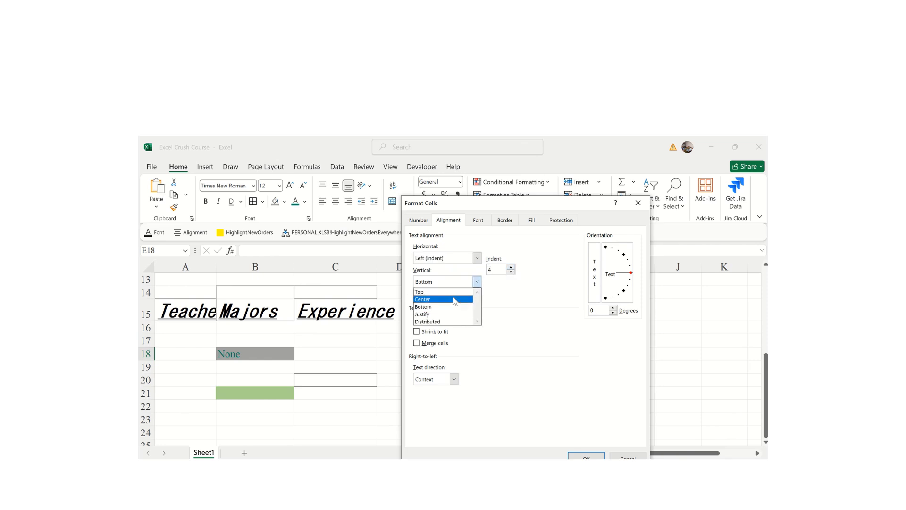
click(431, 315)
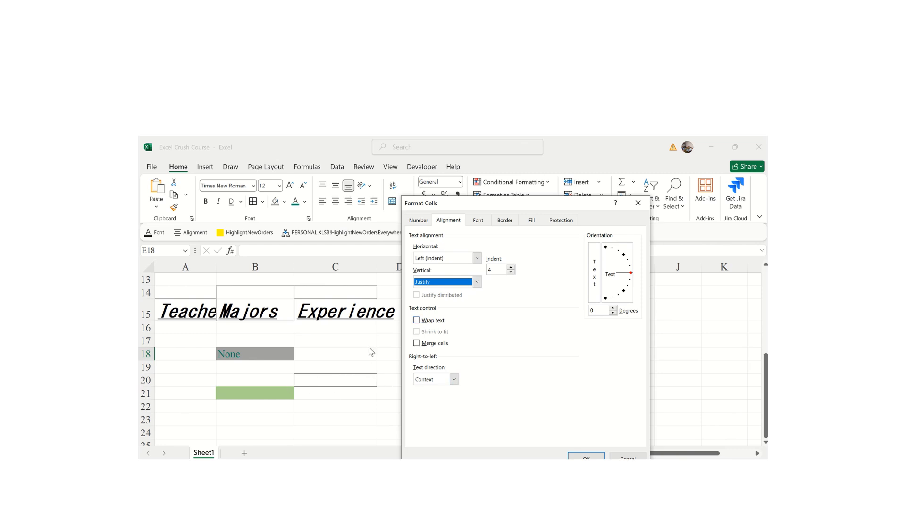
click(418, 321)
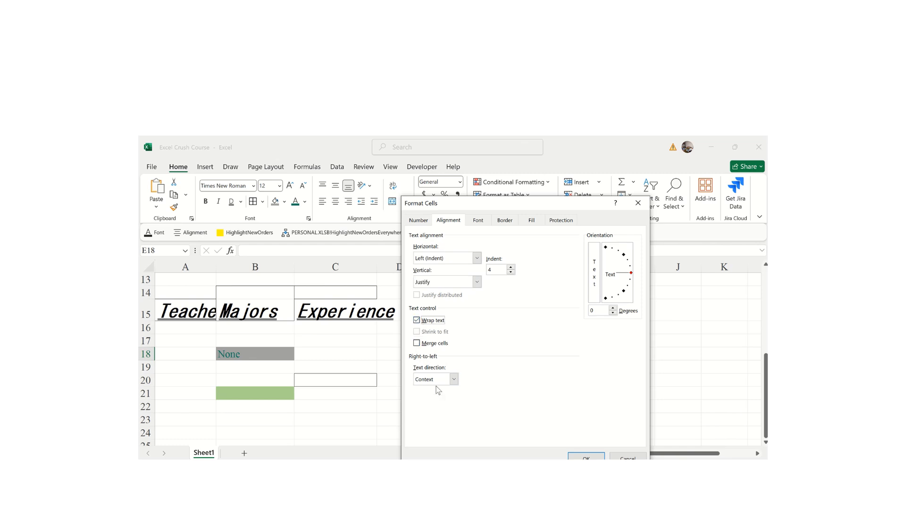
click(587, 456)
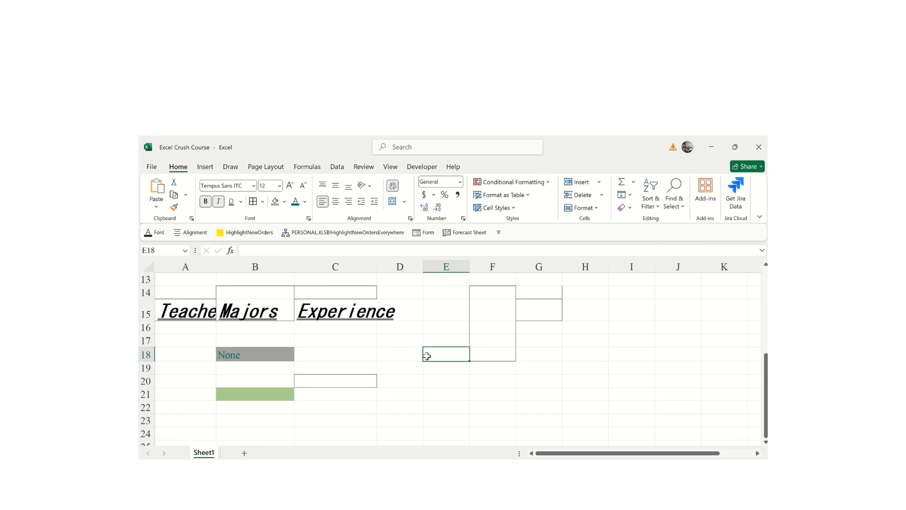
text(I wo)
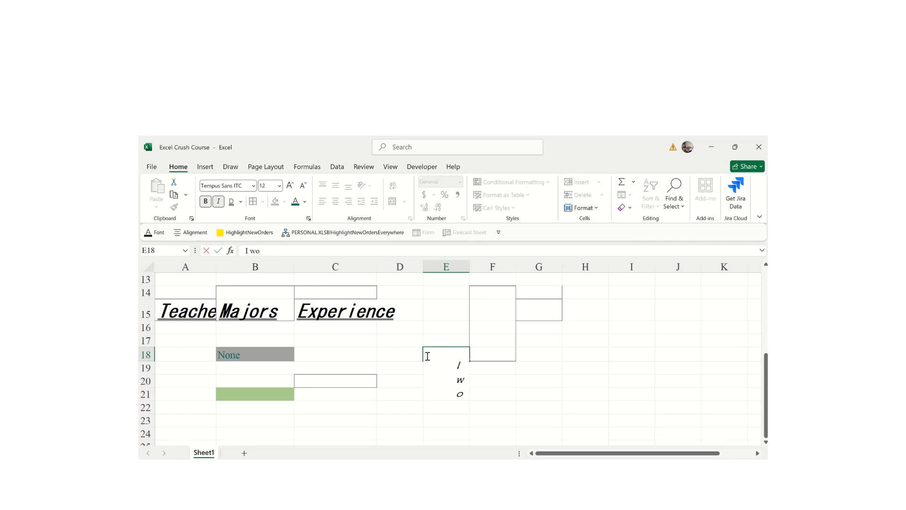
text(uld like to let)
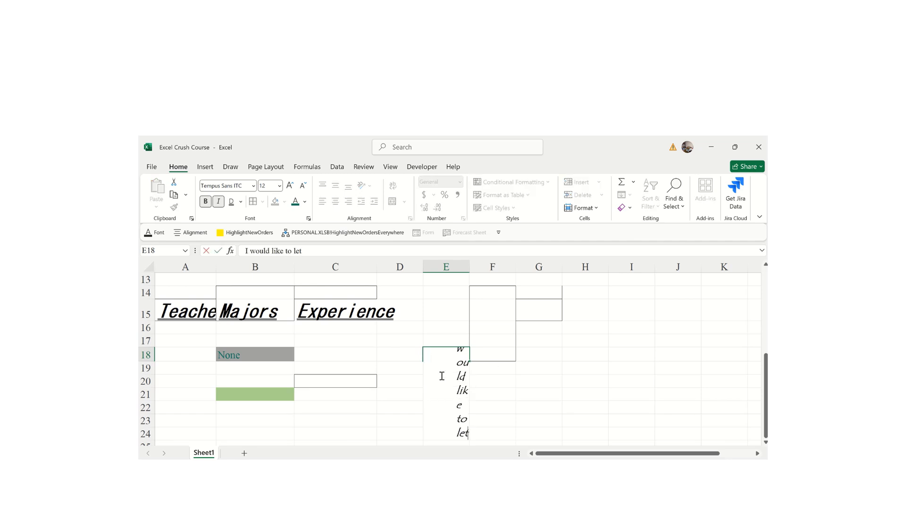
key(Return)
scroll(446, 370, down, 2)
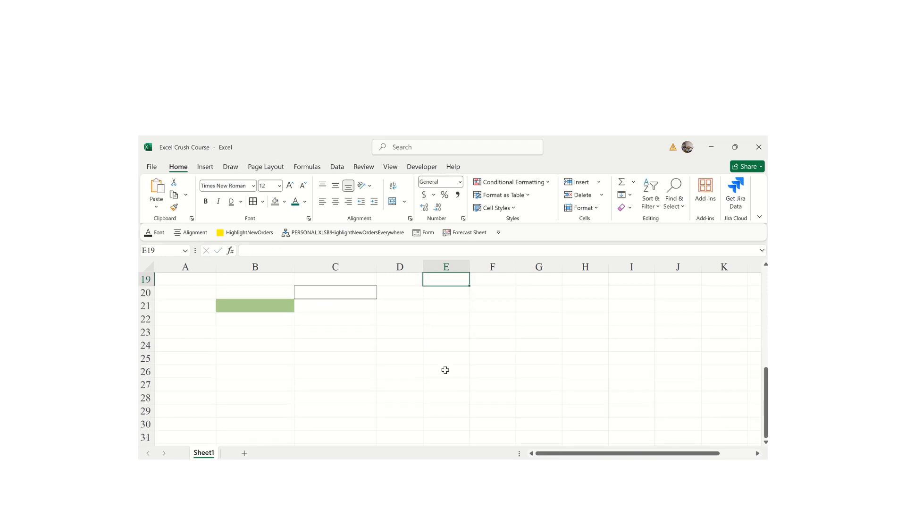
drag(766, 397, 766, 386)
click(453, 366)
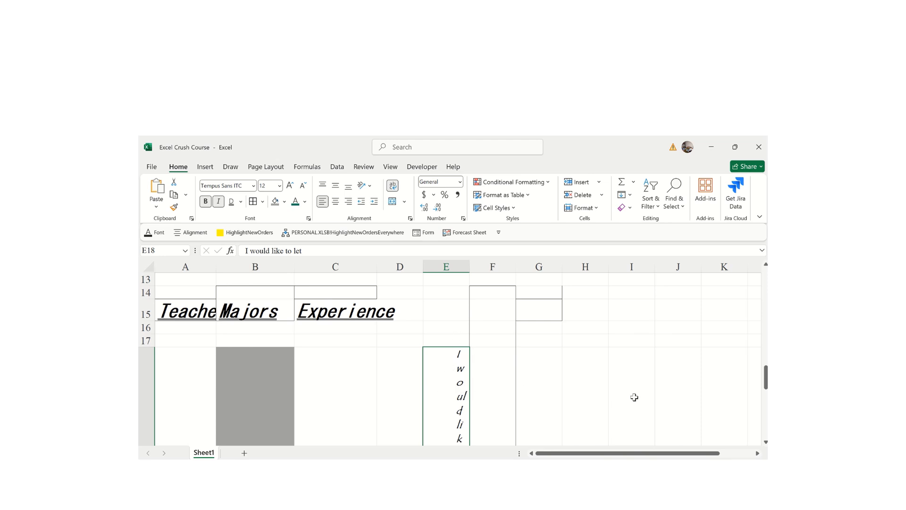
drag(767, 378, 732, 414)
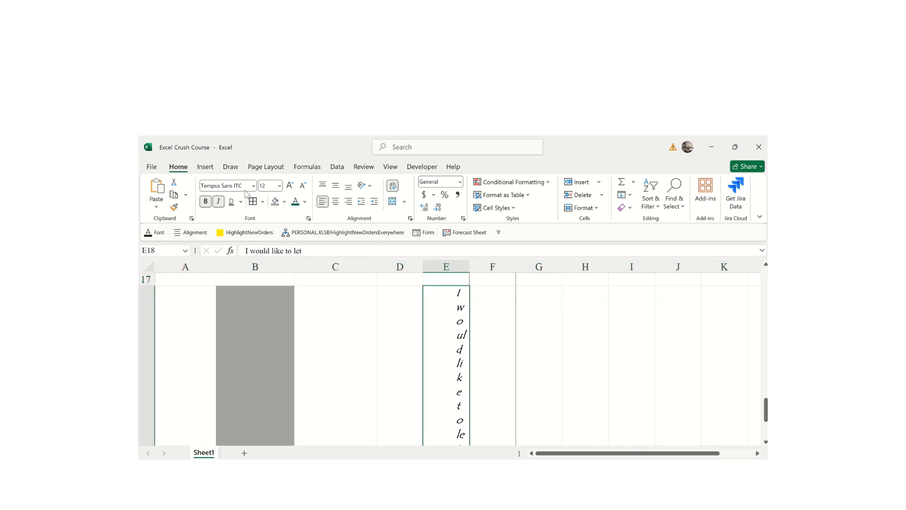
key(Delete)
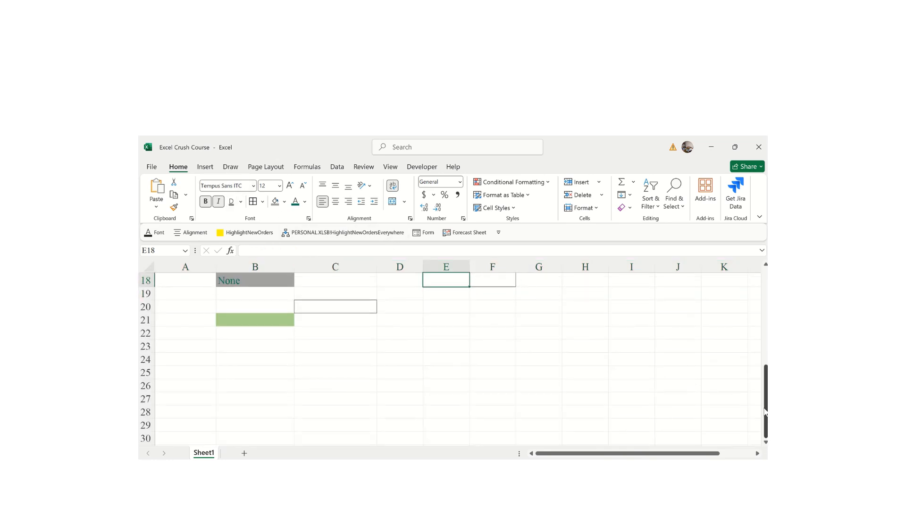
scroll(670, 393, up, 2)
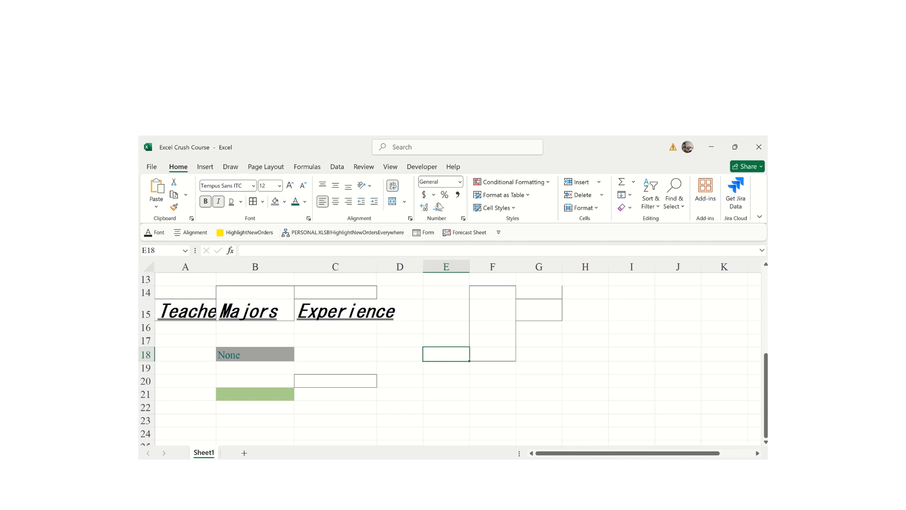
- Change E18 to Times New Roman size 9 with strikethrough, leaving superscript off
click(308, 219)
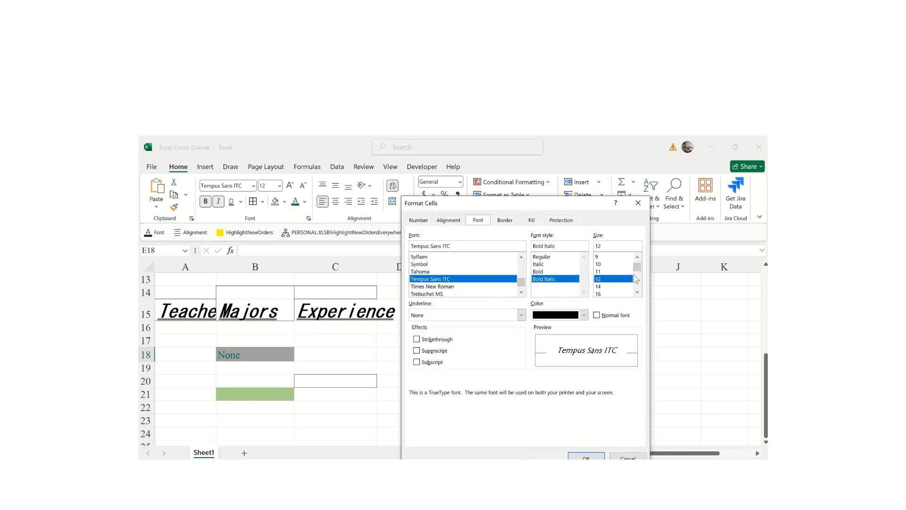
click(604, 257)
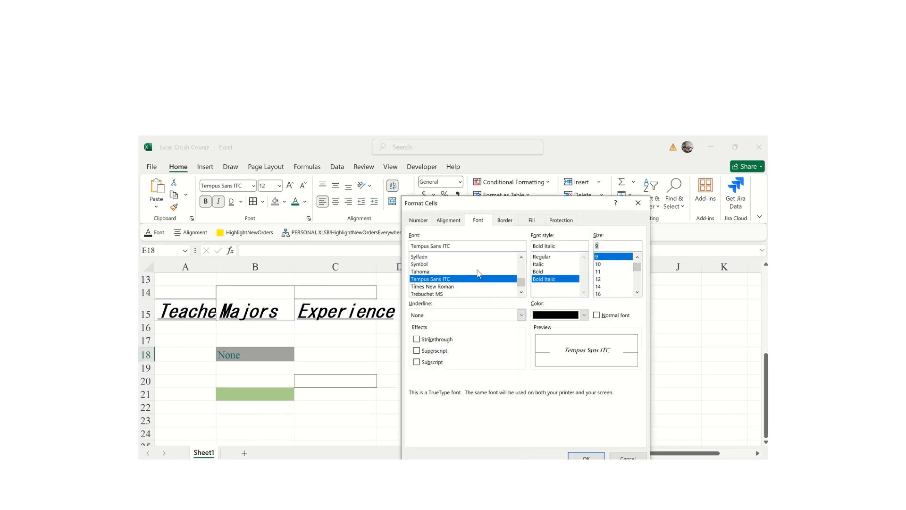
drag(521, 282, 517, 255)
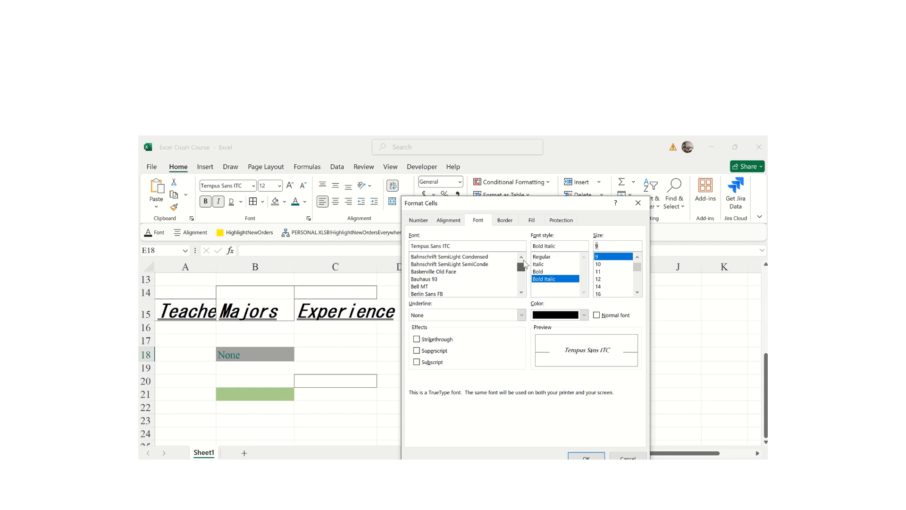
double_click(437, 246)
click(437, 245)
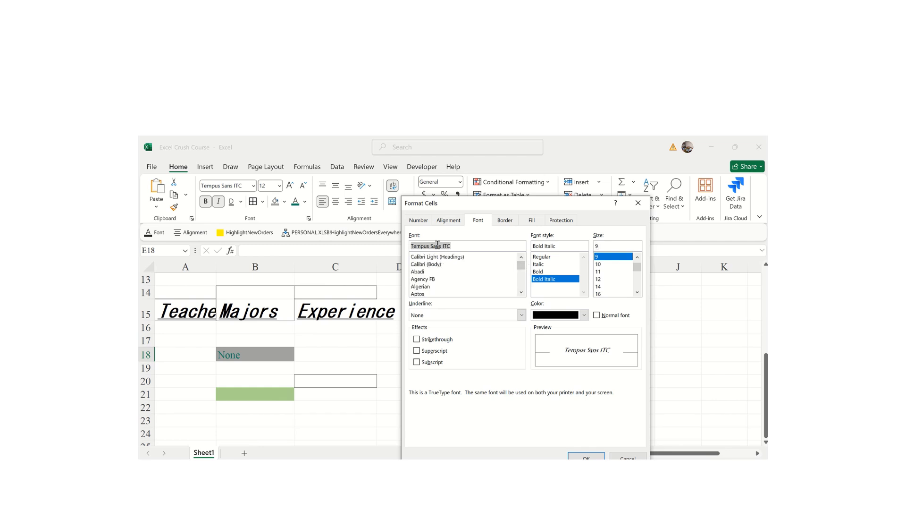
text(time new)
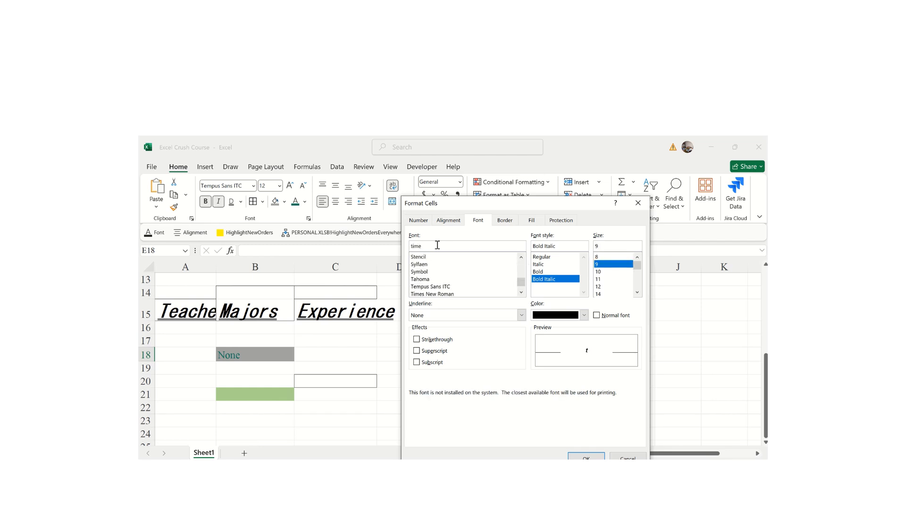
click(427, 286)
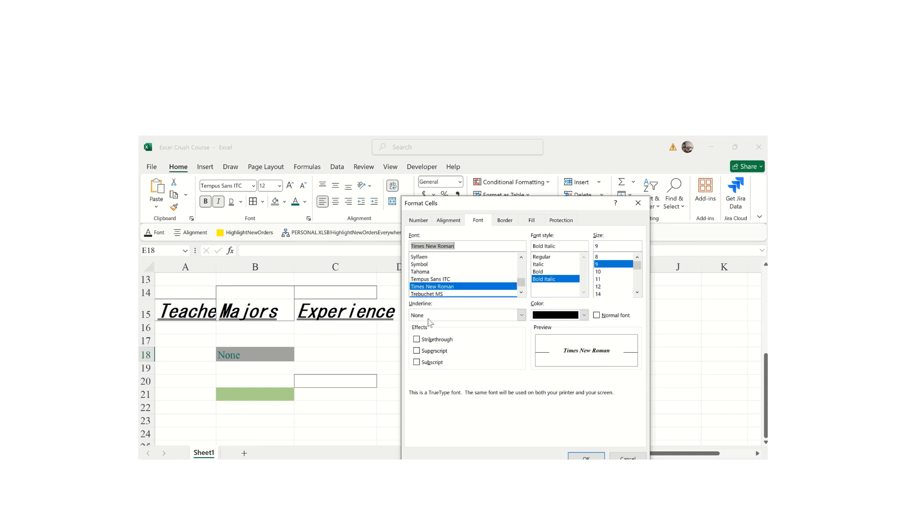
click(417, 339)
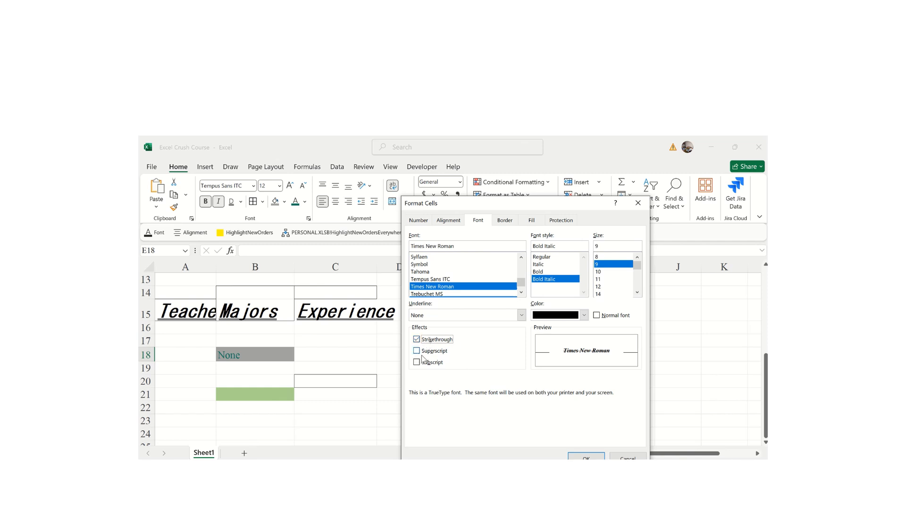
click(417, 351)
click(416, 351)
click(585, 457)
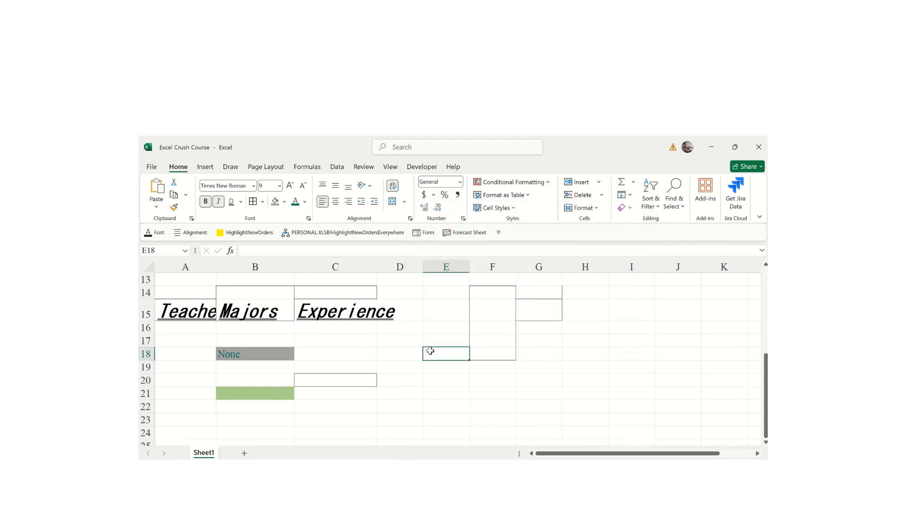
- Enter 'Hello all' in E18, then reselect it and bring up Format Cells
text(Hello all)
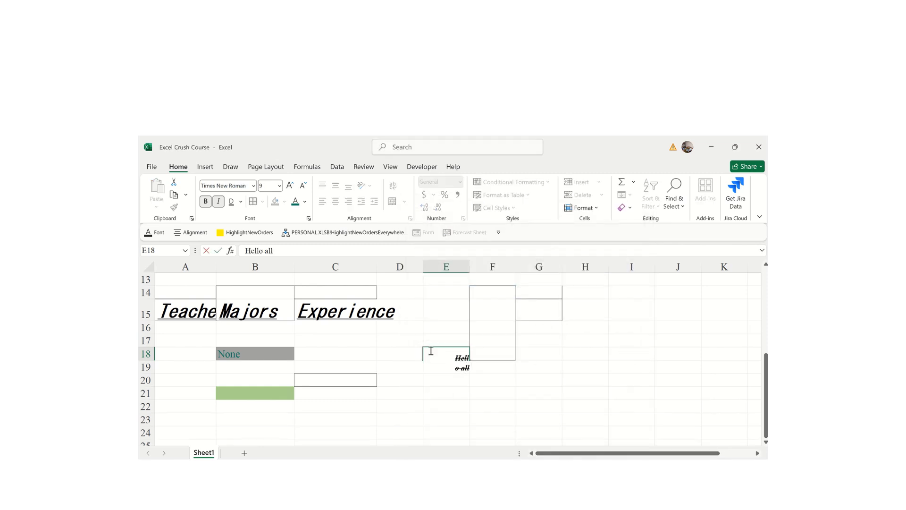
click(560, 395)
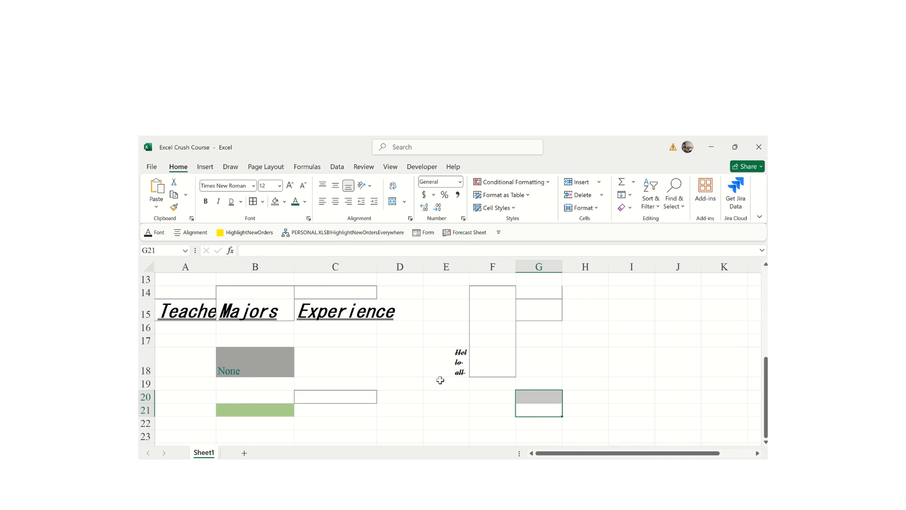
click(457, 362)
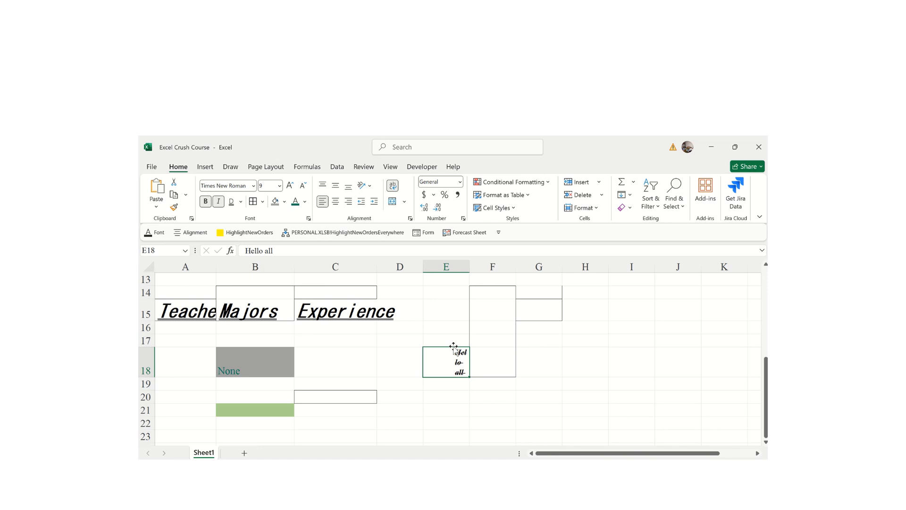
click(309, 218)
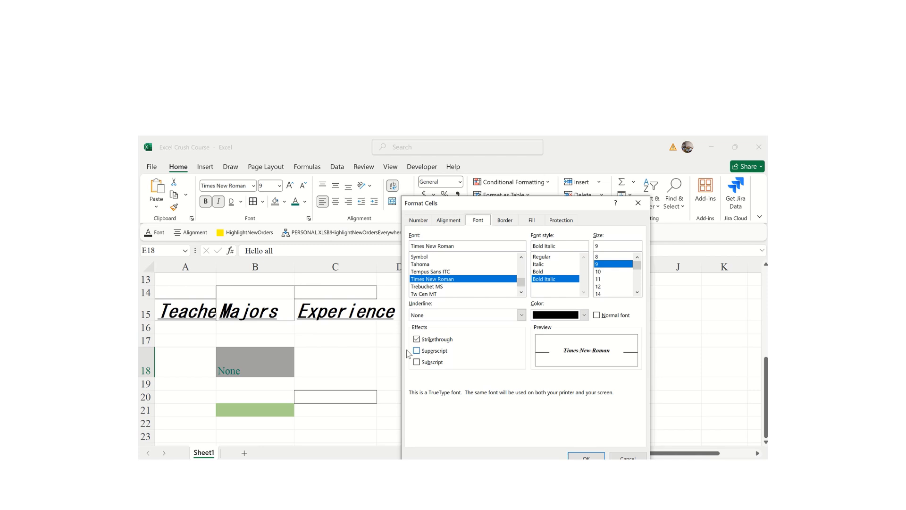
- Remove strikethrough and format E18 as Currency with 1 decimal and the RWF symbol
click(418, 340)
click(446, 221)
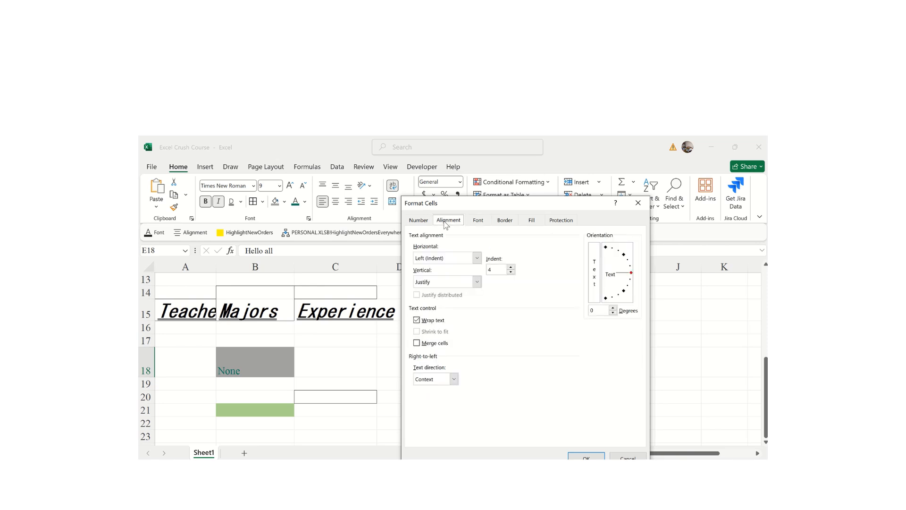
click(417, 221)
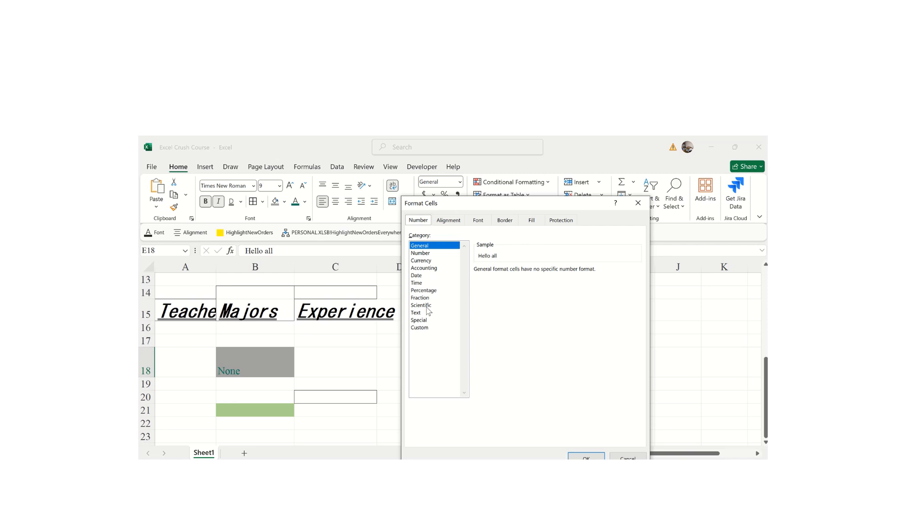
click(418, 262)
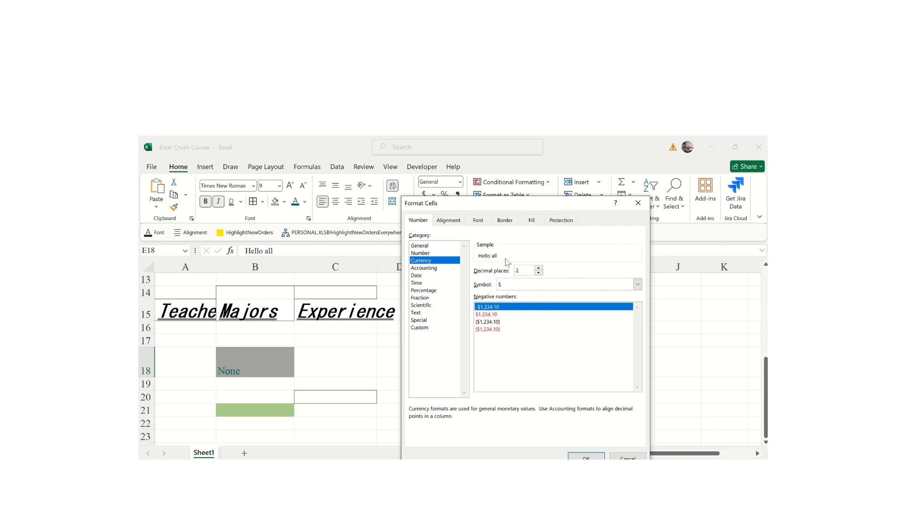
click(539, 273)
click(638, 284)
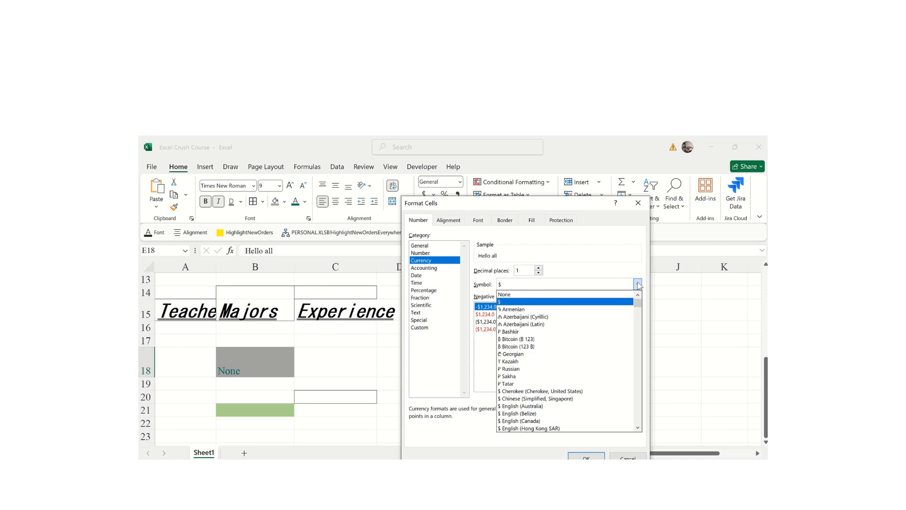
drag(641, 309, 636, 405)
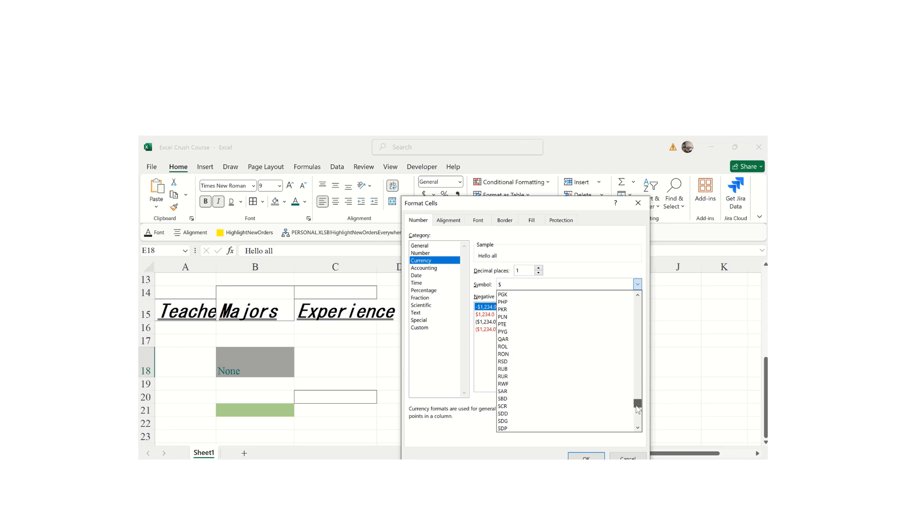
click(512, 385)
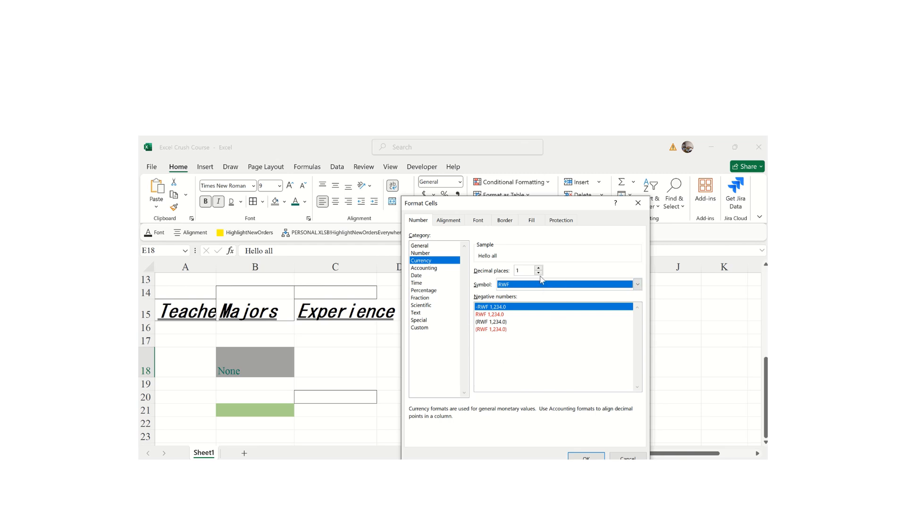
click(586, 457)
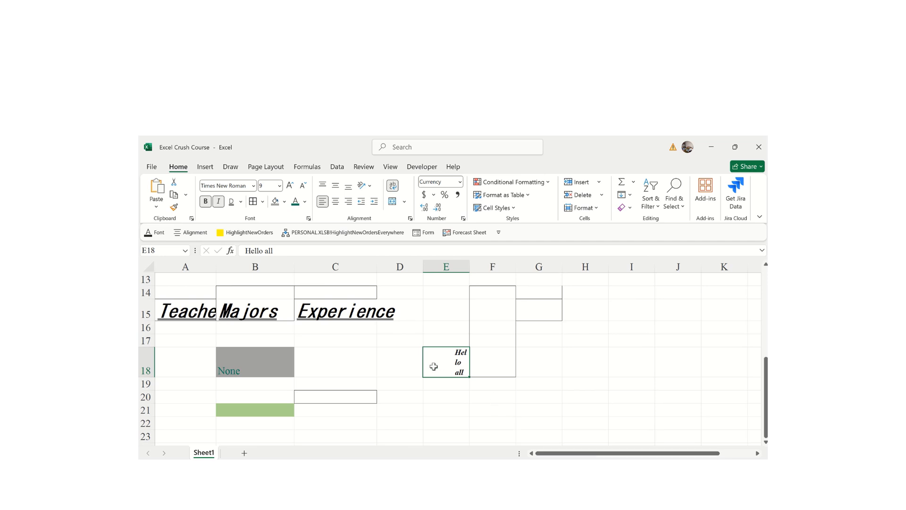
- Enter 200 in E18, check it shows RWF 200.0, and select column E
text(200)
key(Return)
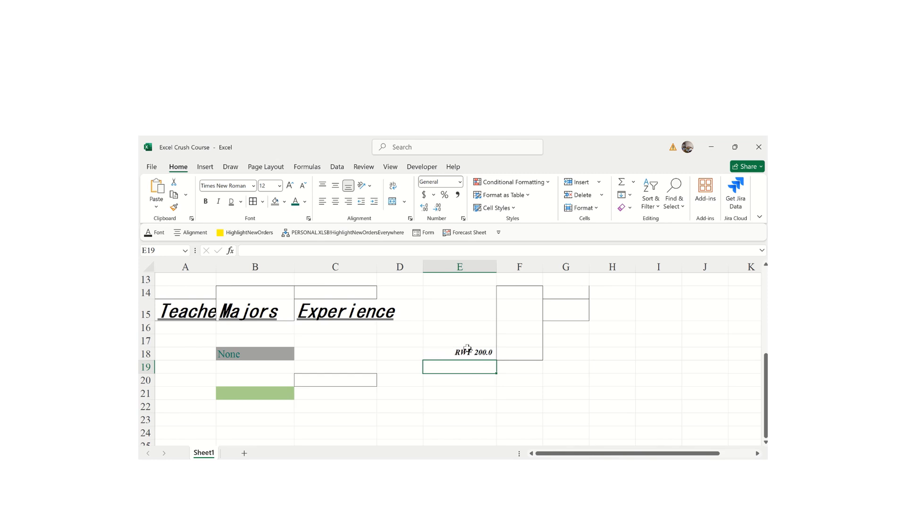
click(451, 350)
drag(617, 387, 425, 397)
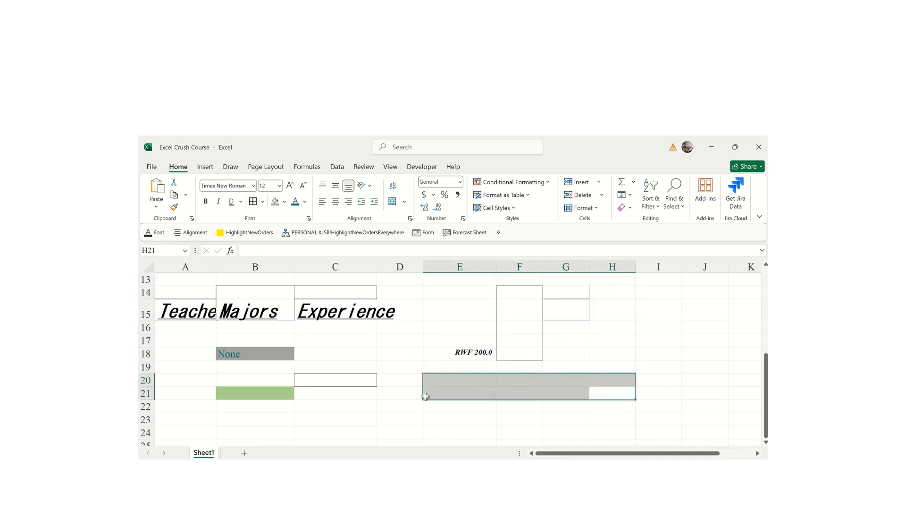
click(471, 268)
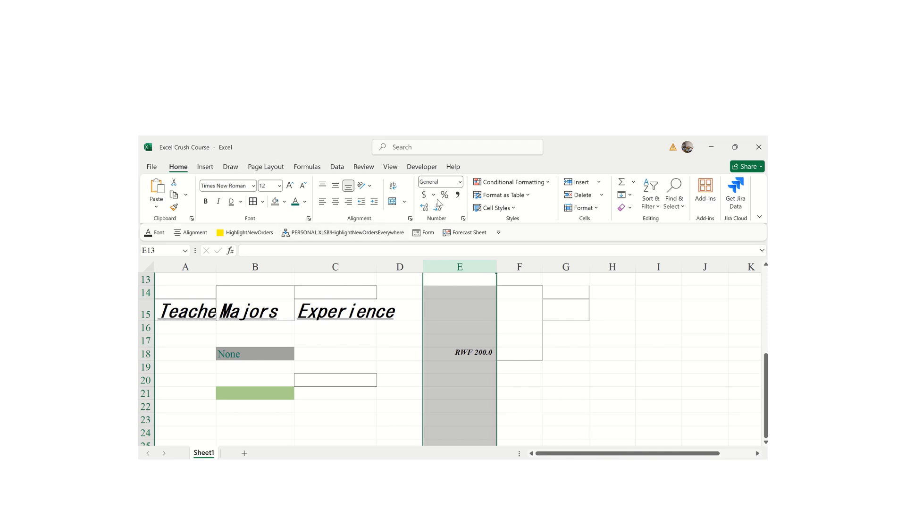
- Format column E as Accounting with the RWF symbol and 2 decimals
click(460, 182)
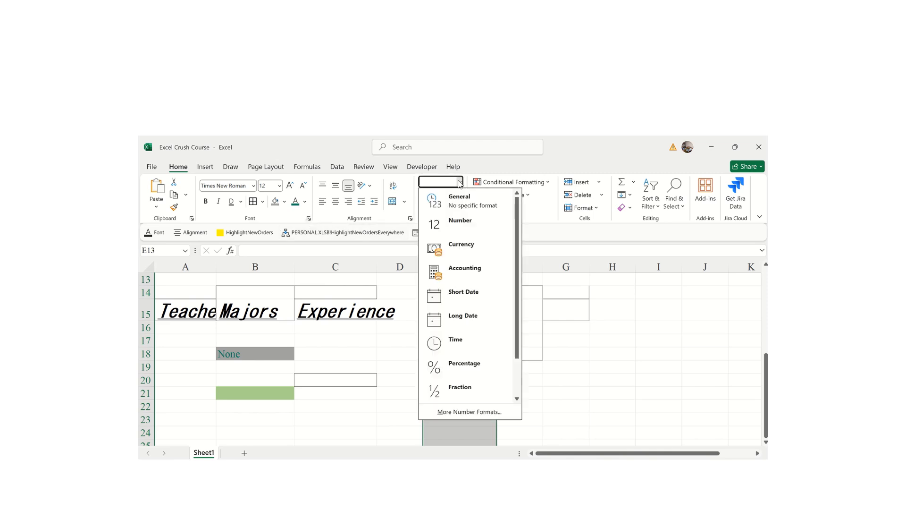
click(462, 255)
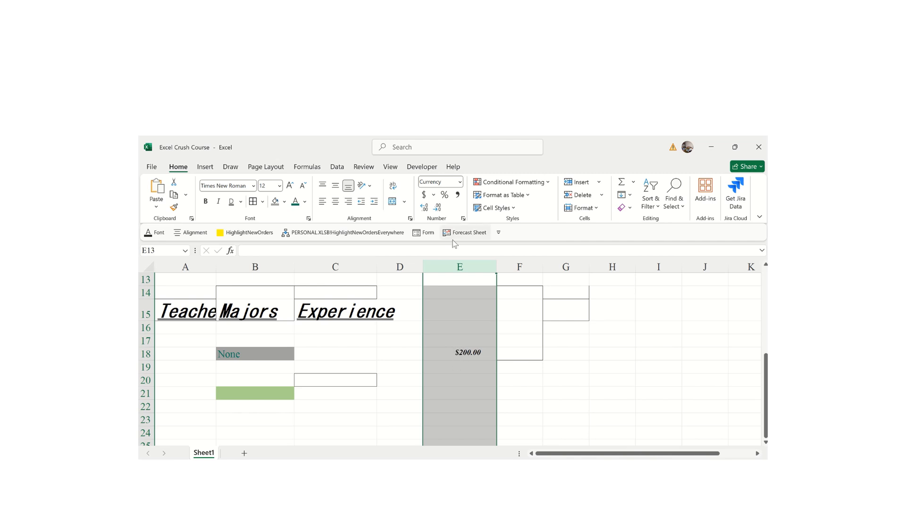
click(433, 195)
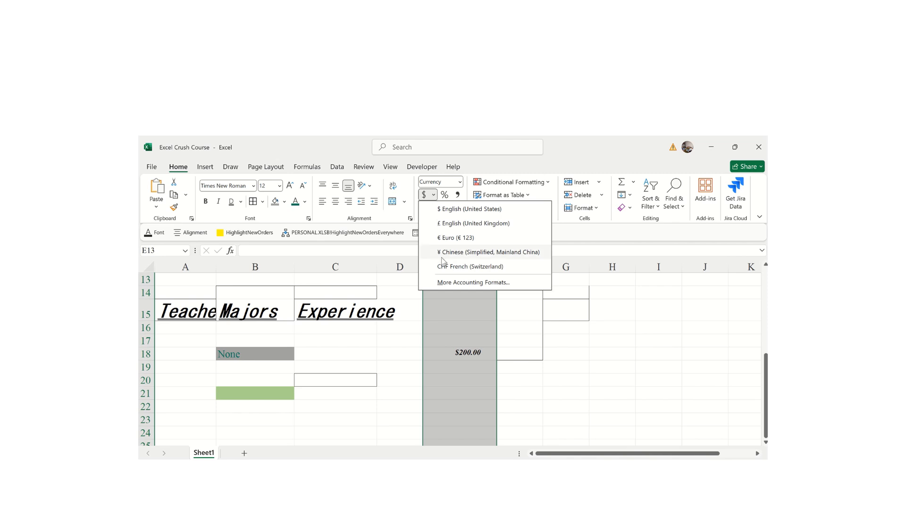
click(444, 283)
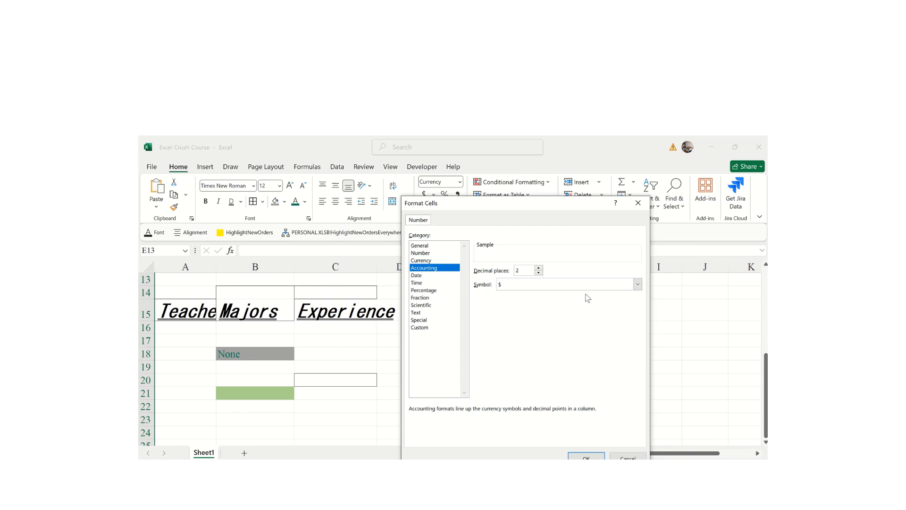
click(637, 284)
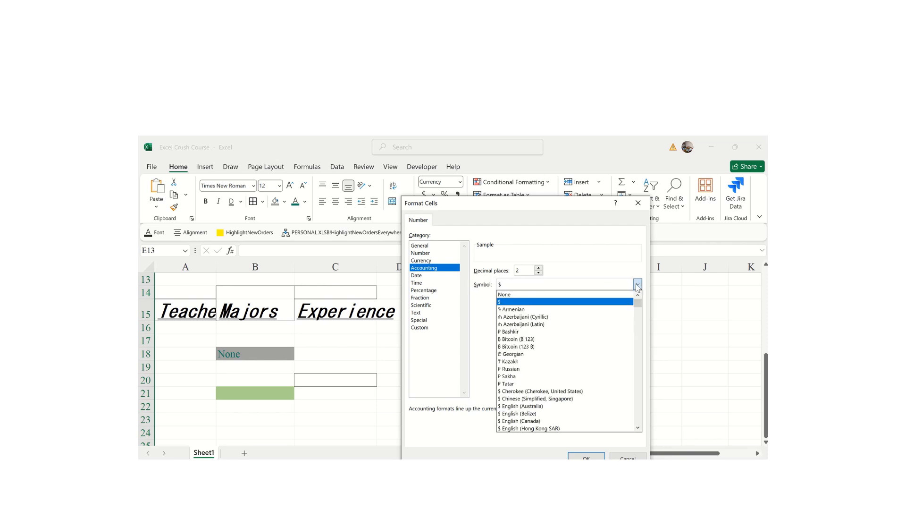
drag(636, 302, 638, 404)
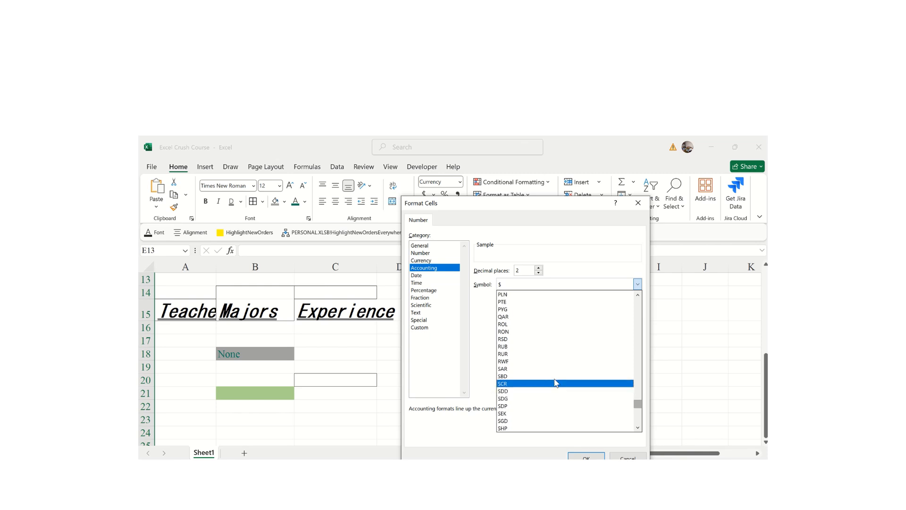
click(503, 363)
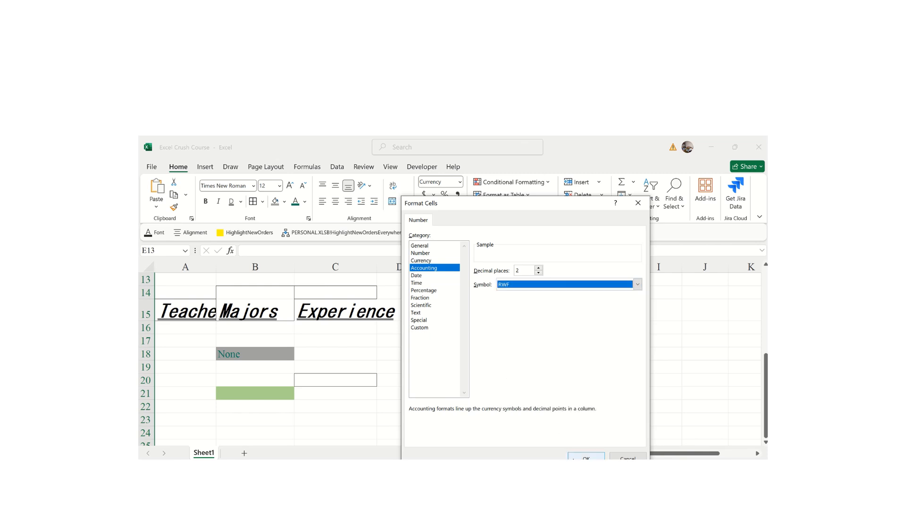
click(581, 458)
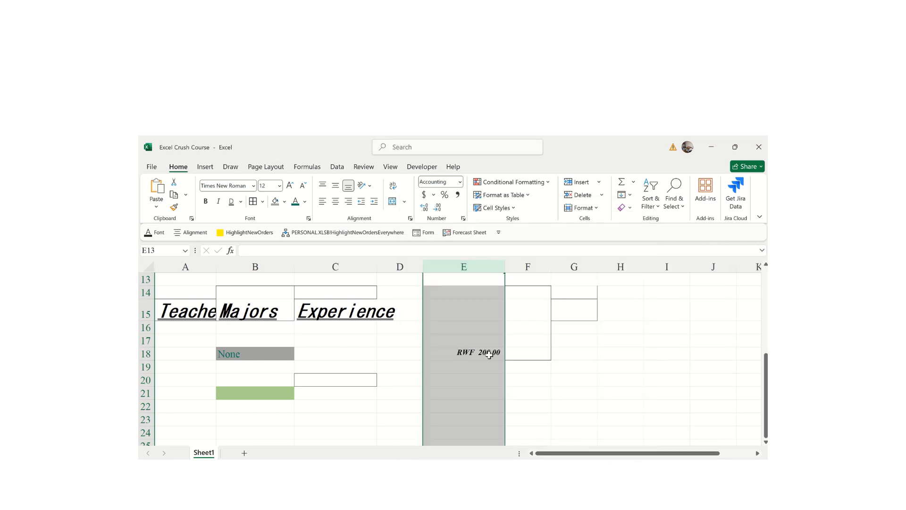
click(460, 294)
- Enter 330, 5000, 50505 and 3300 into E14:E17
text(330)
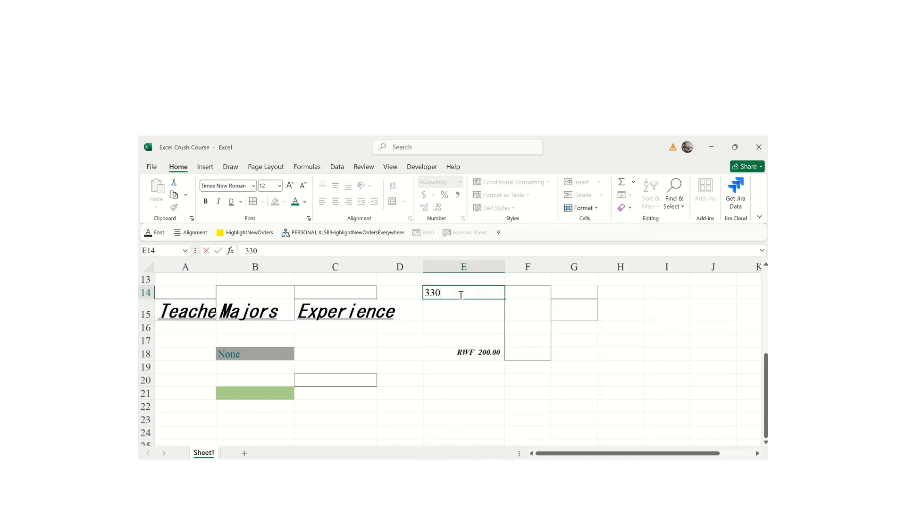
key(Return)
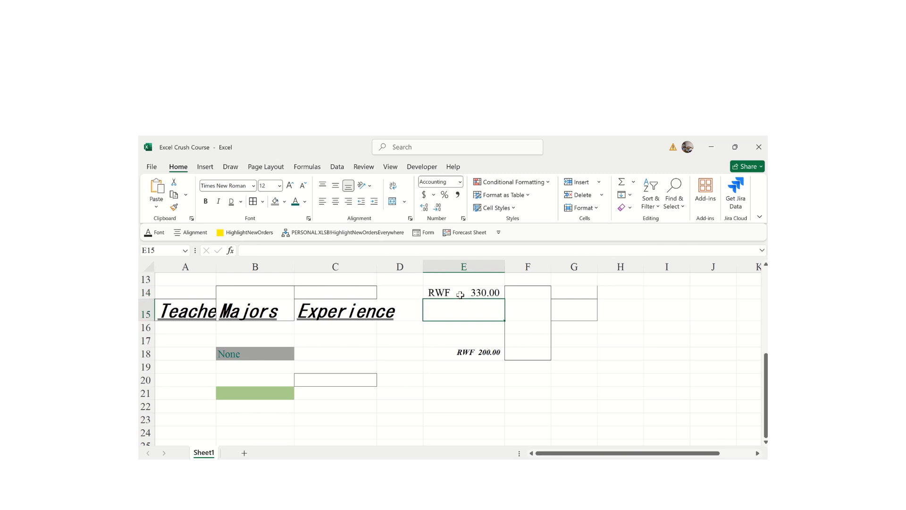
text(5000)
key(Return)
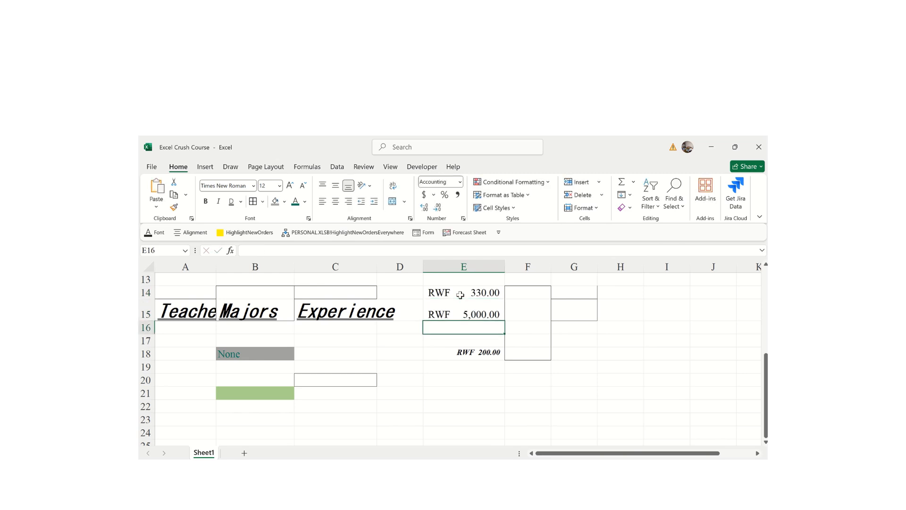
text(50505)
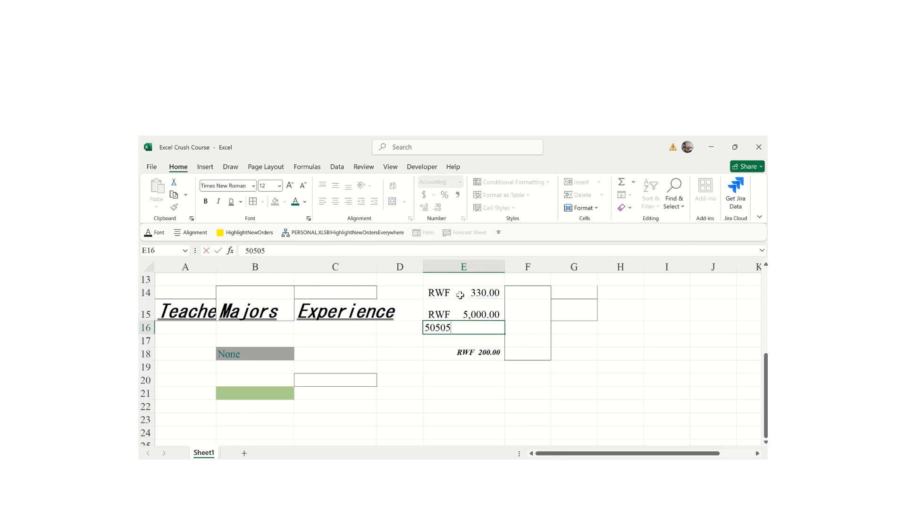
key(Return)
text(330)
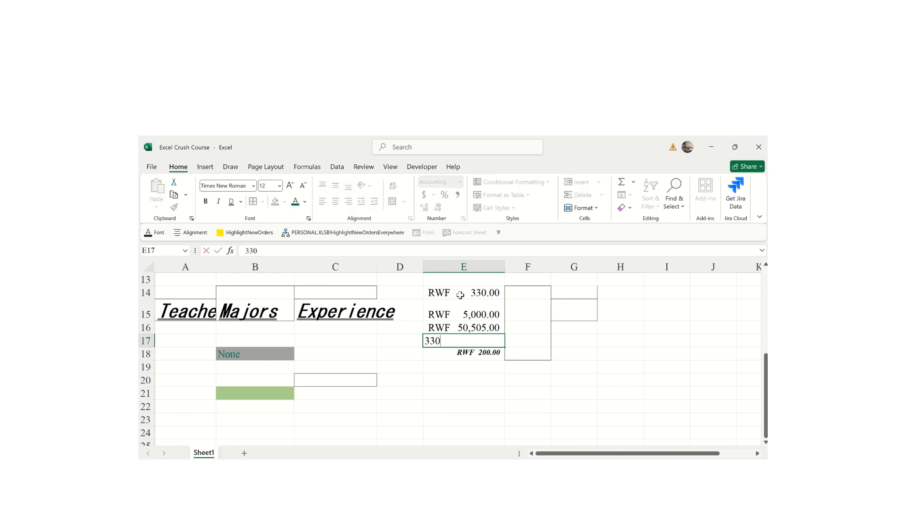
key(Return)
key(Return)
key(Return)
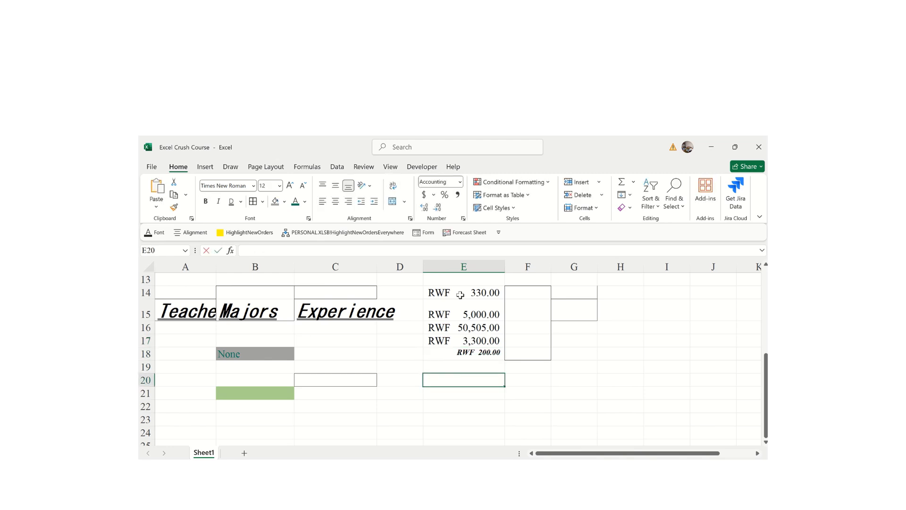
- Correct E20's mistaken entry to 400, then check the value in E18
text(330033)
key(Return)
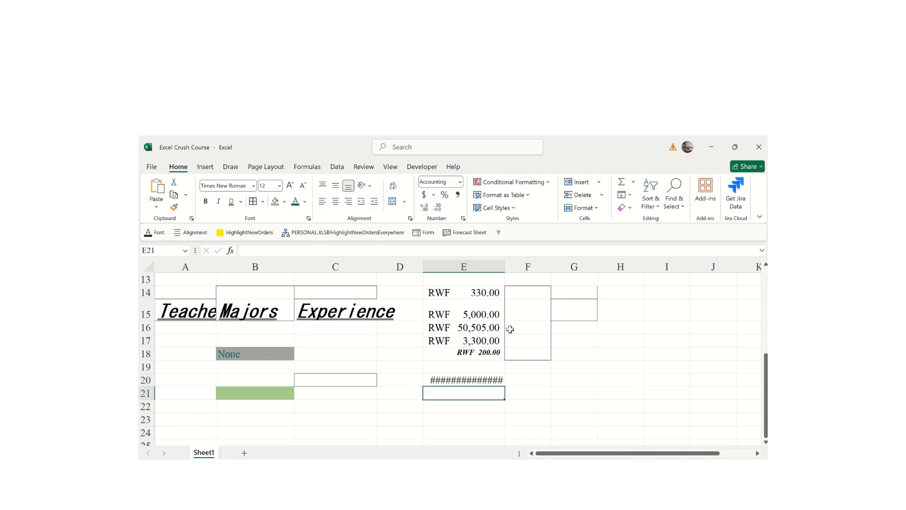
click(459, 377)
text(400)
key(Return)
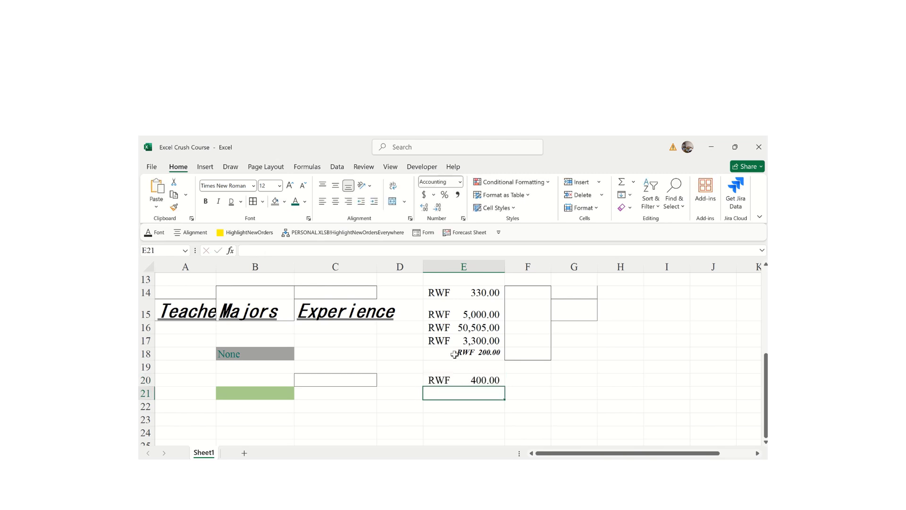
click(465, 355)
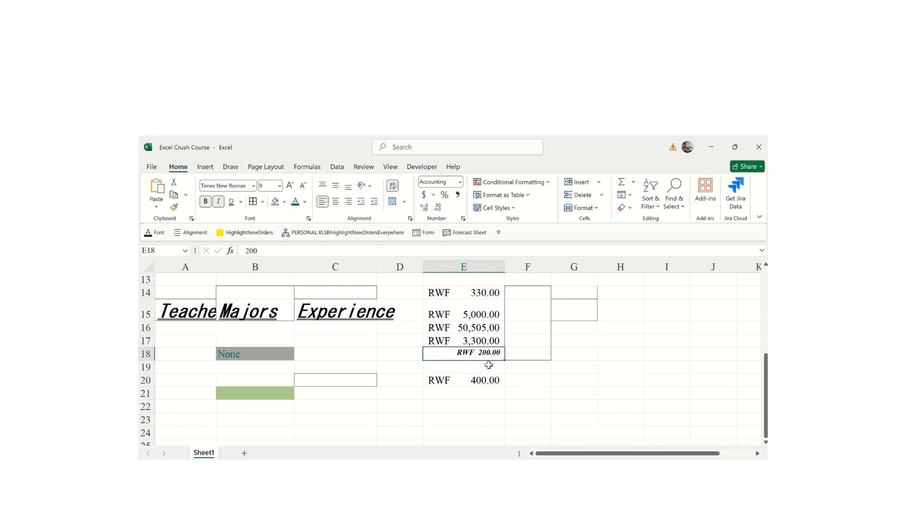
click(464, 405)
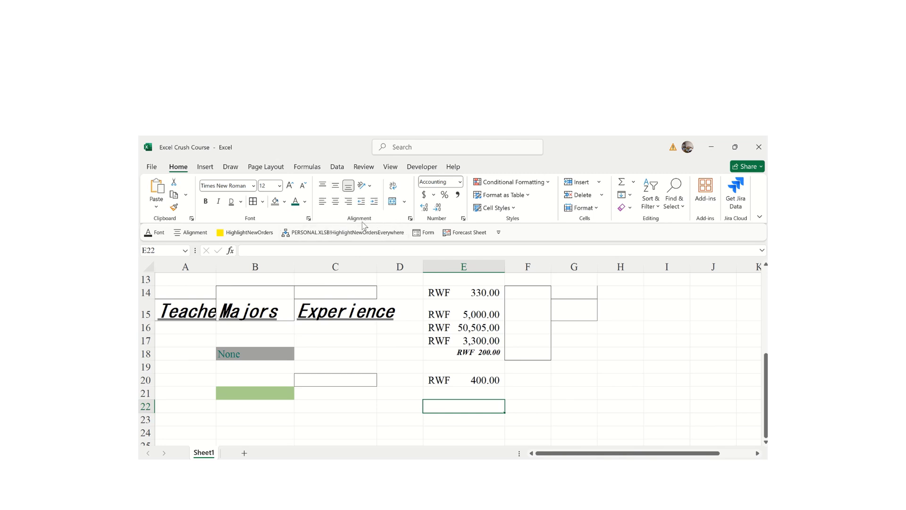
- Scroll to row 26 and enter 'Last year, I went to a park to see monkeys.' in B26
drag(766, 395, 765, 394)
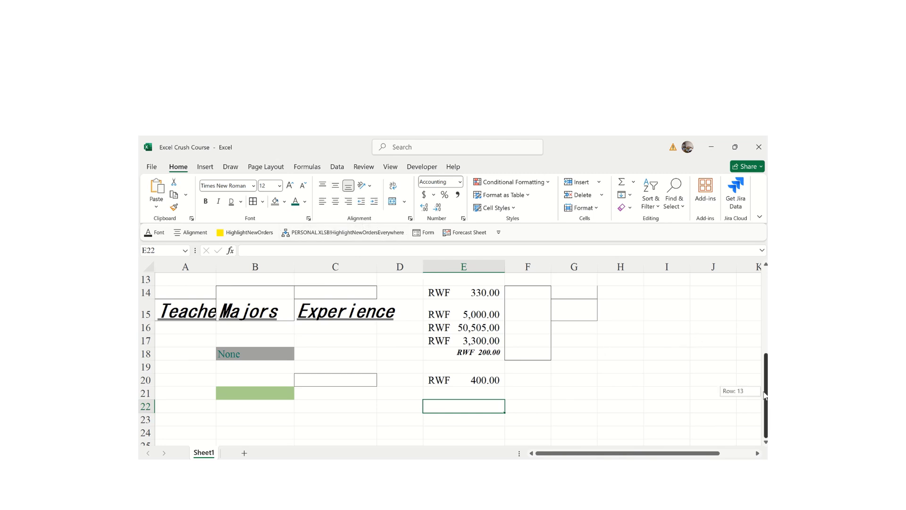
click(766, 442)
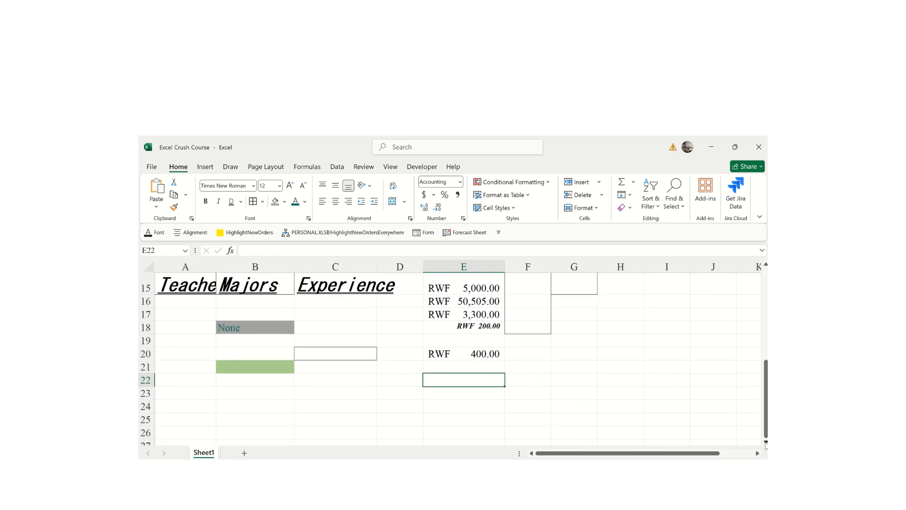
click(766, 444)
click(766, 443)
click(766, 443)
click(766, 443)
click(766, 443)
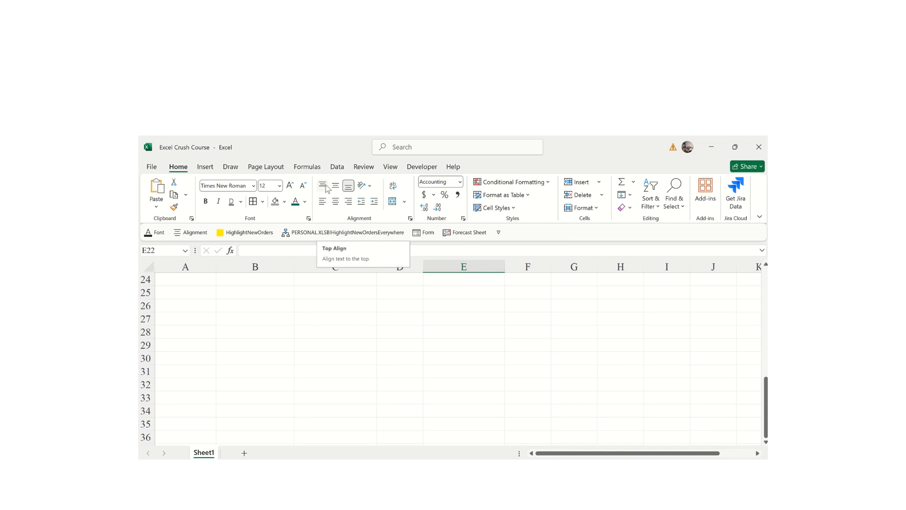
click(247, 309)
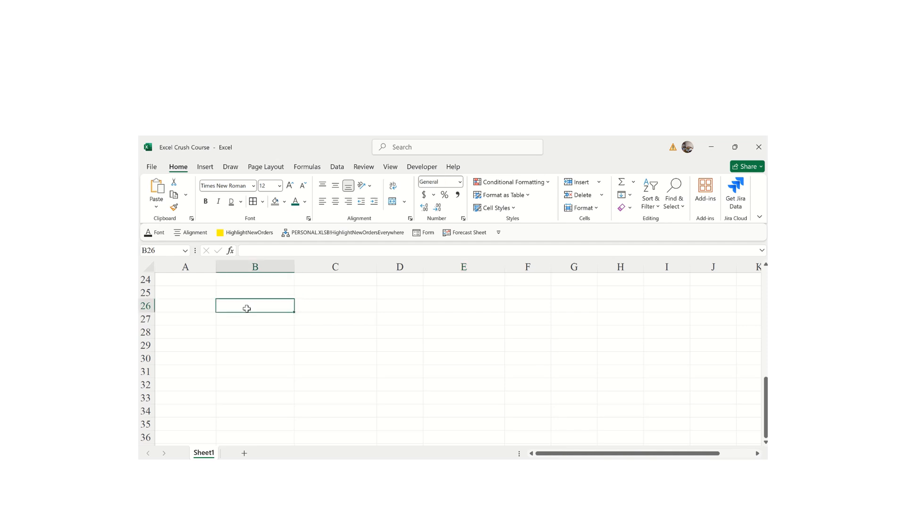
text(Last)
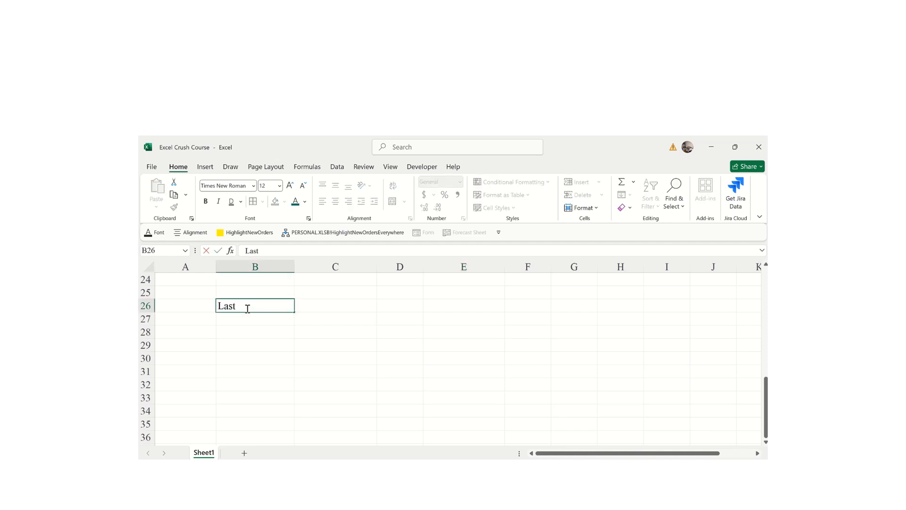
text( year, I went to a park)
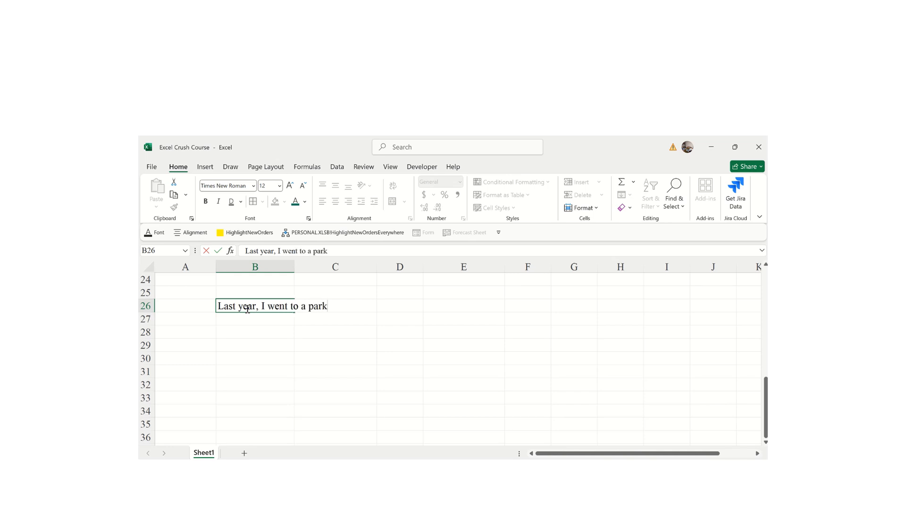
text( to see monkeys.)
key(Return)
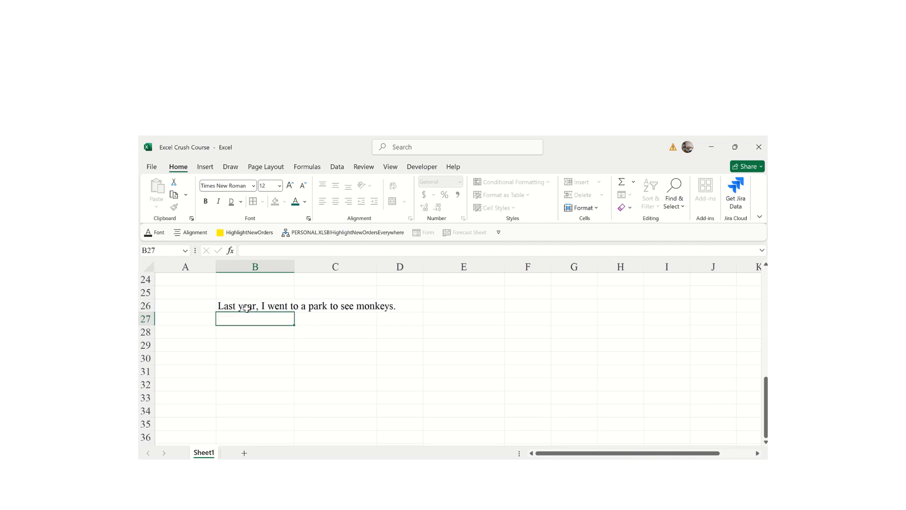
click(376, 373)
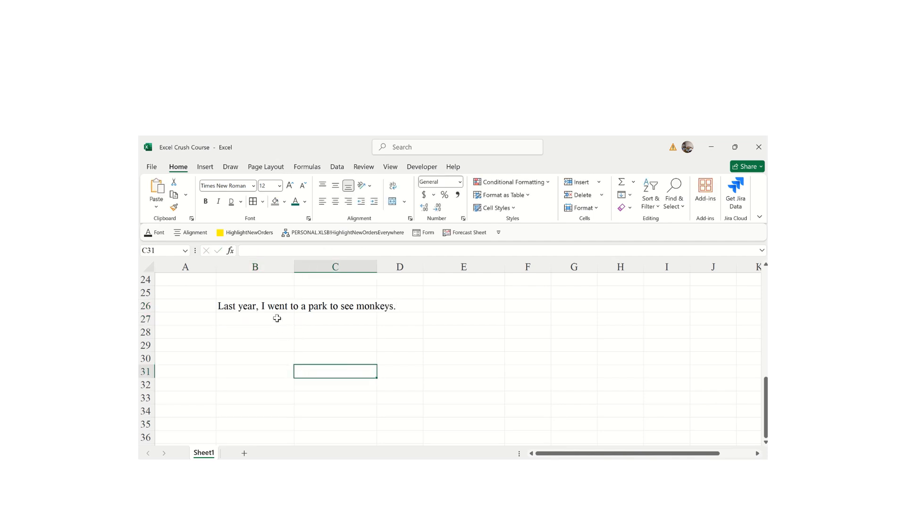
click(256, 310)
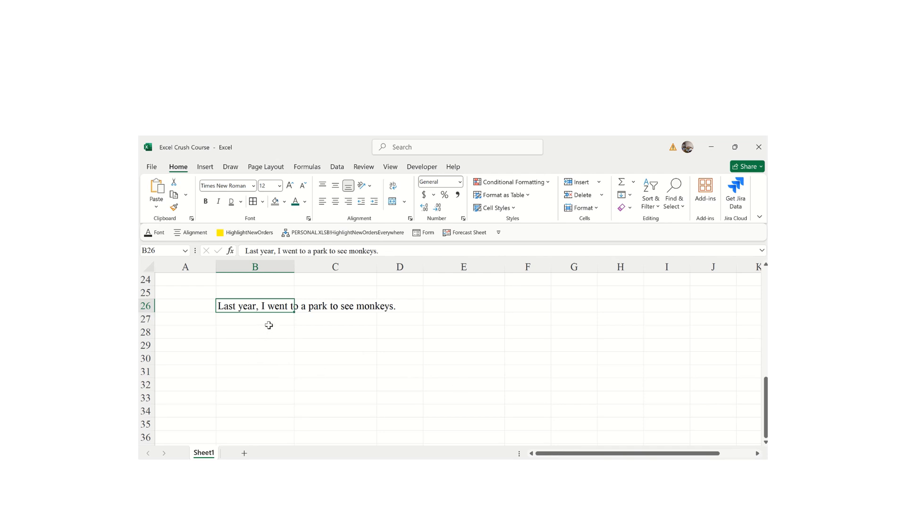
- Make row 26 taller, try top, middle and bottom alignment, ending bottom- and left-aligned
drag(148, 312, 147, 351)
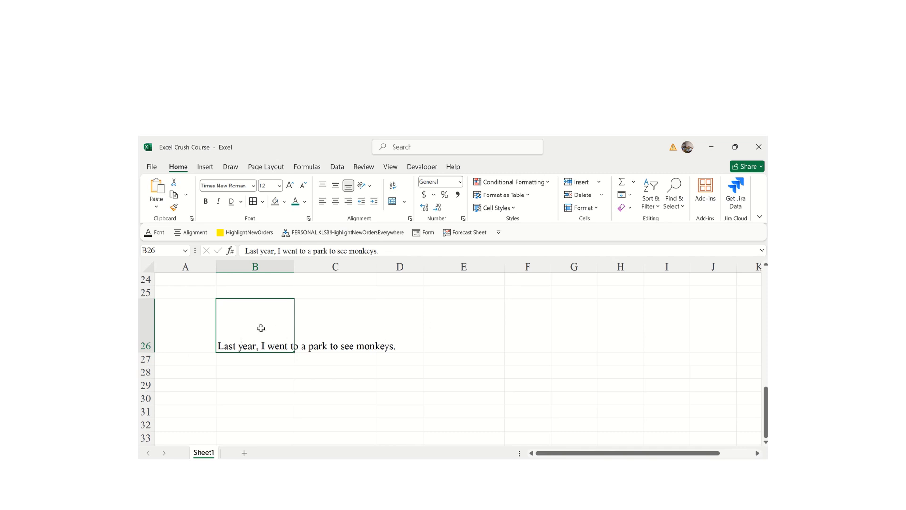
click(448, 376)
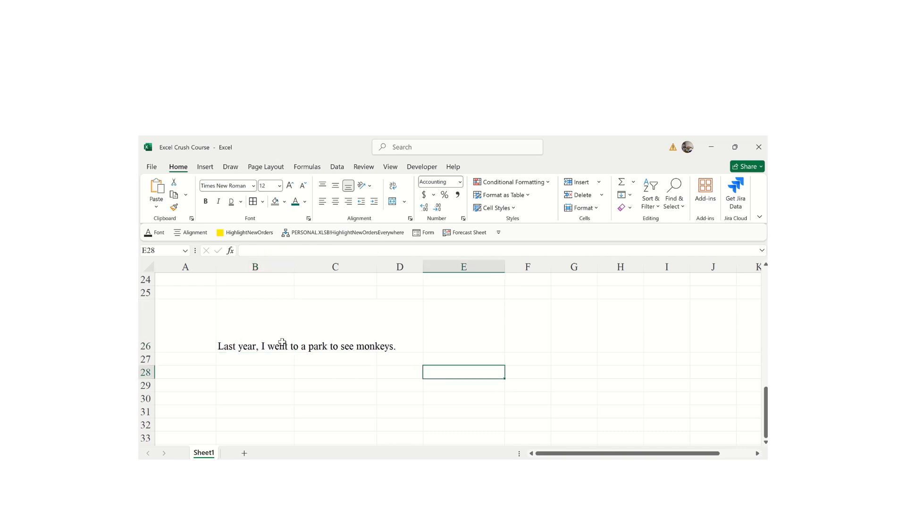
click(261, 336)
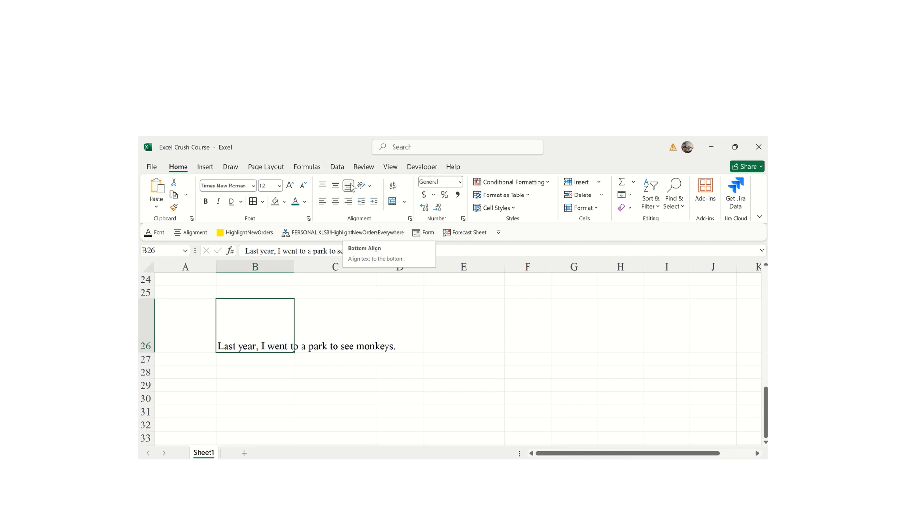
click(321, 188)
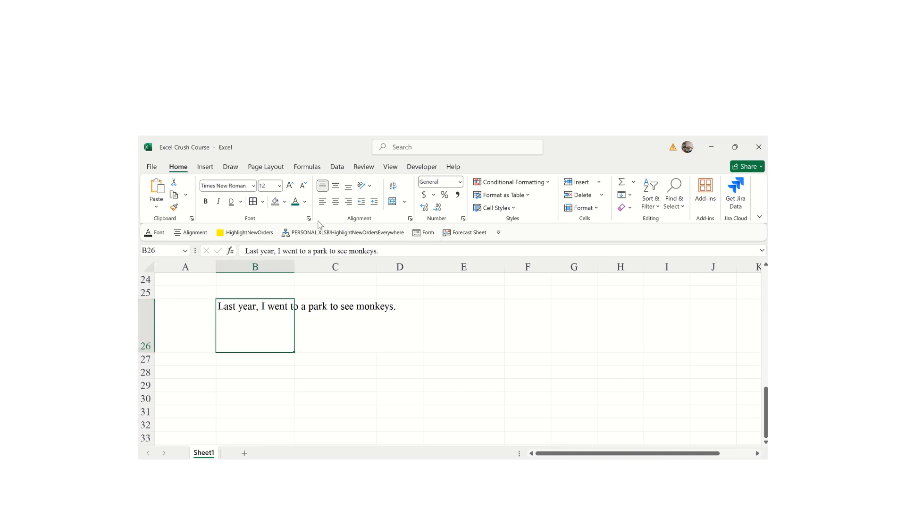
click(336, 186)
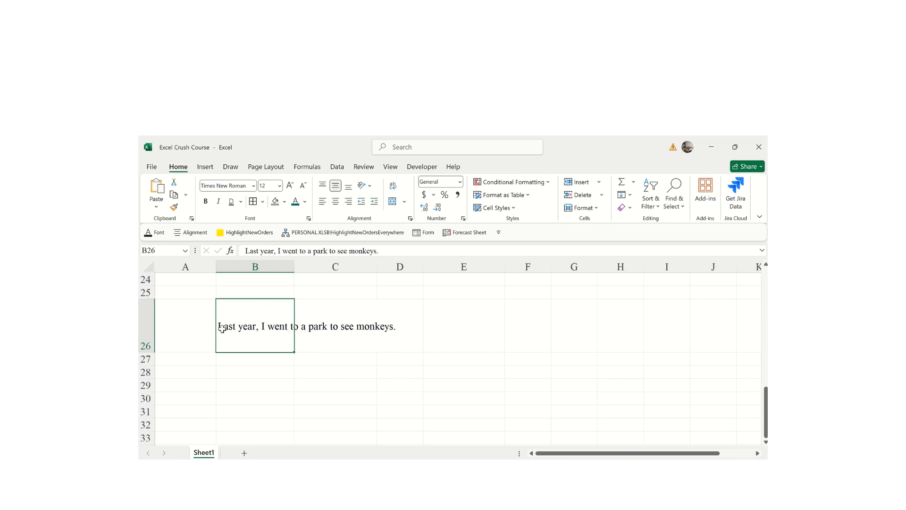
click(349, 186)
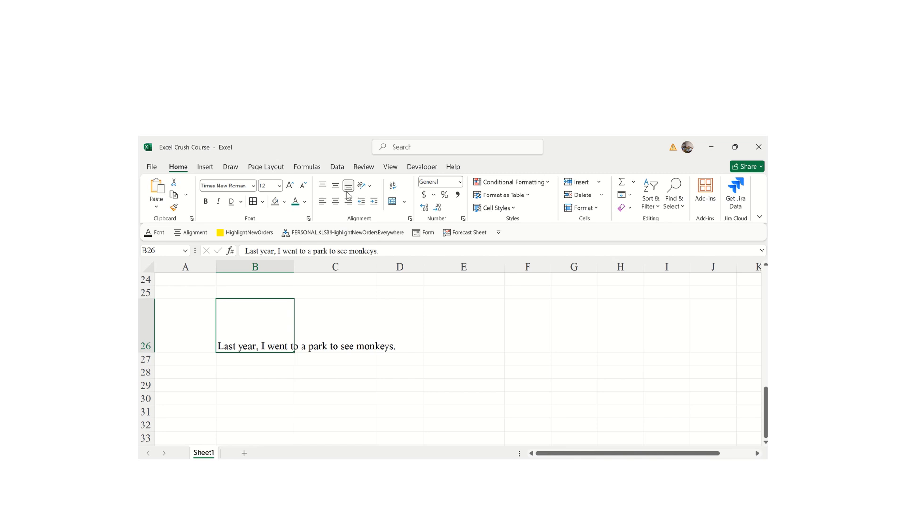
click(323, 202)
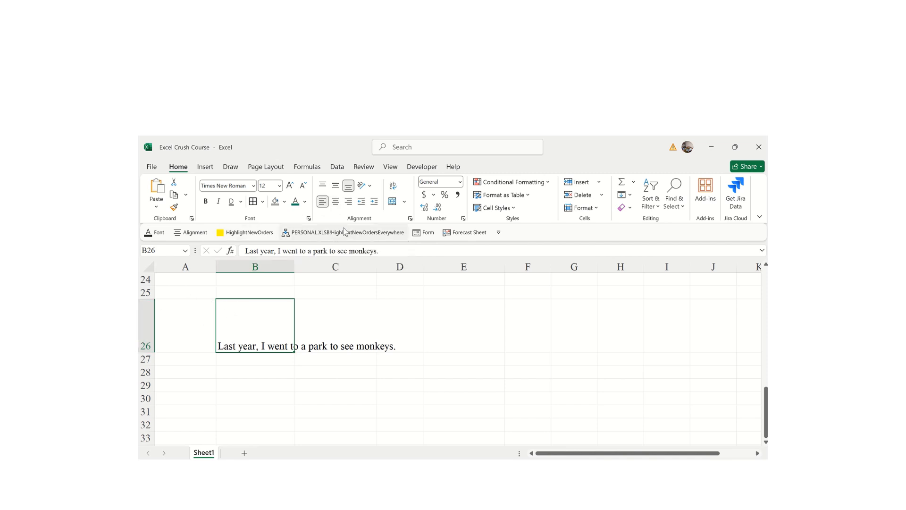
- Try centring, then right-align the B26 sentence, testing indents and ending with none
click(335, 201)
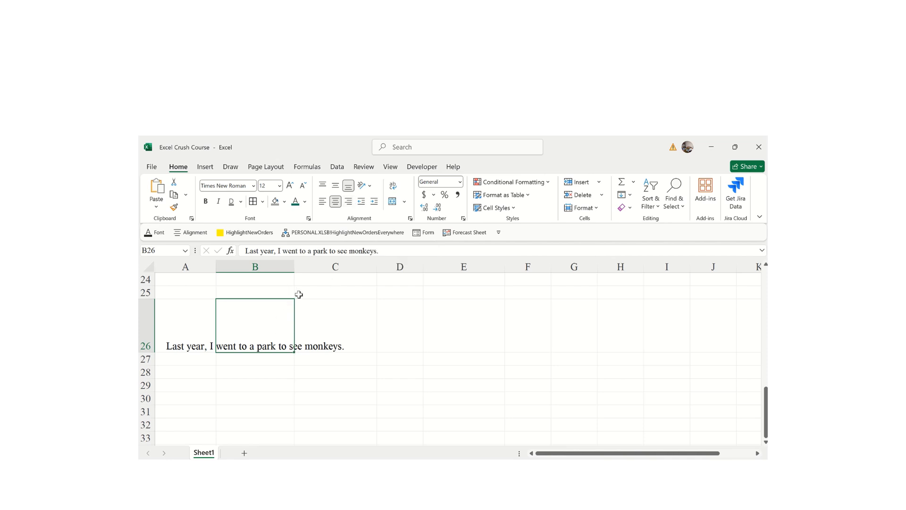
click(348, 202)
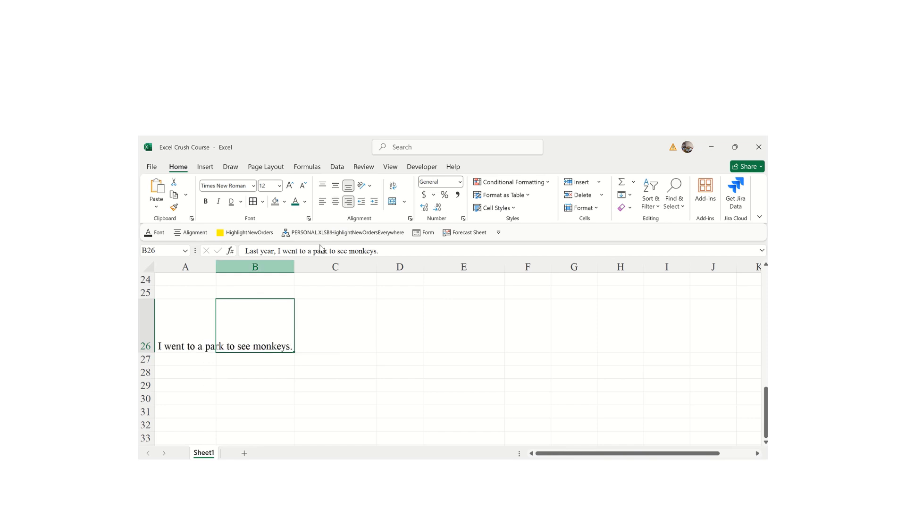
click(359, 202)
click(374, 202)
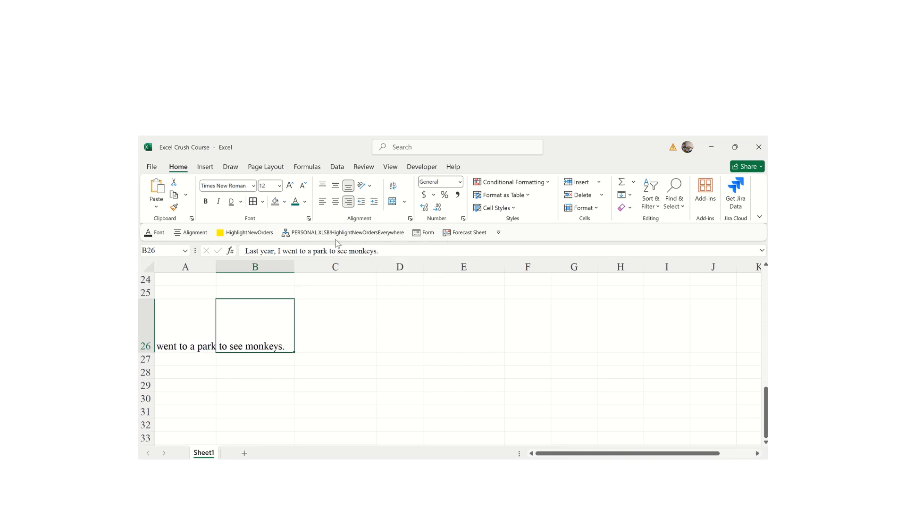
click(362, 201)
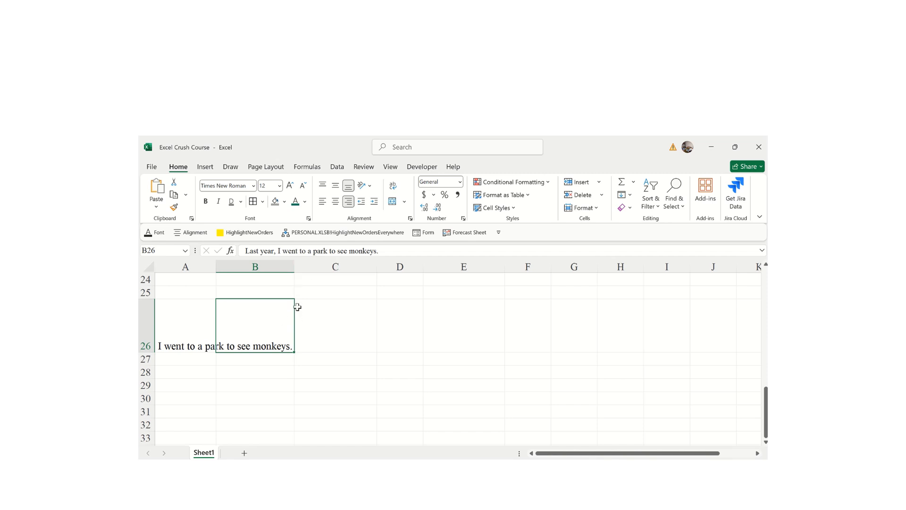
click(371, 187)
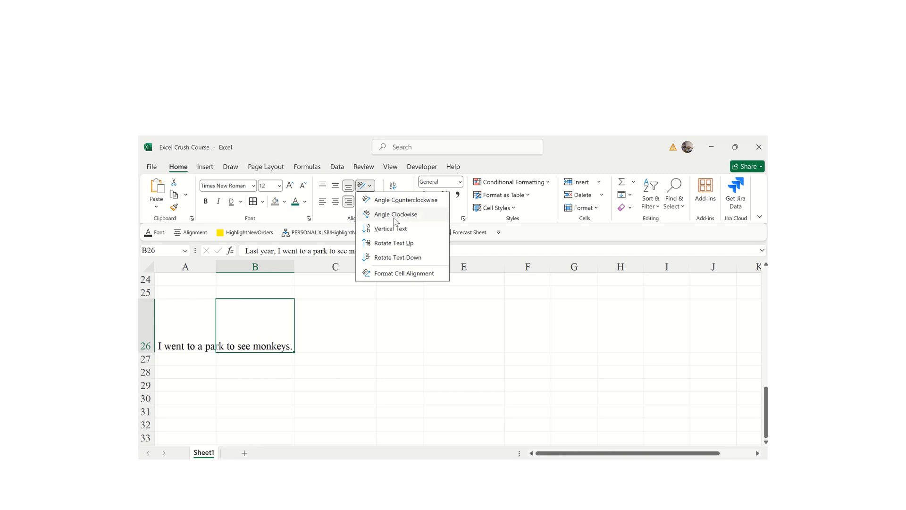
- Try Angle Counterclockwise, Angle Clockwise, Vertical Text and Rotate Text Up on B26, ending on Rotate Text Down
click(391, 201)
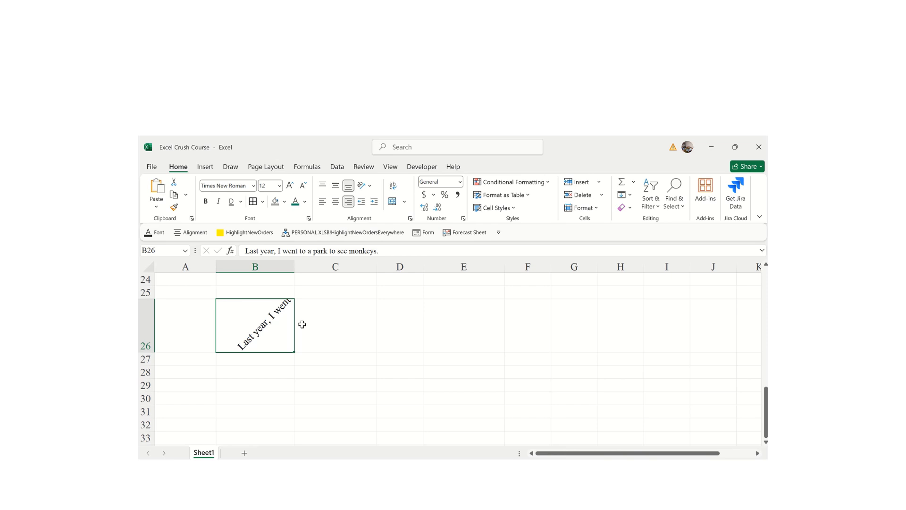
click(373, 187)
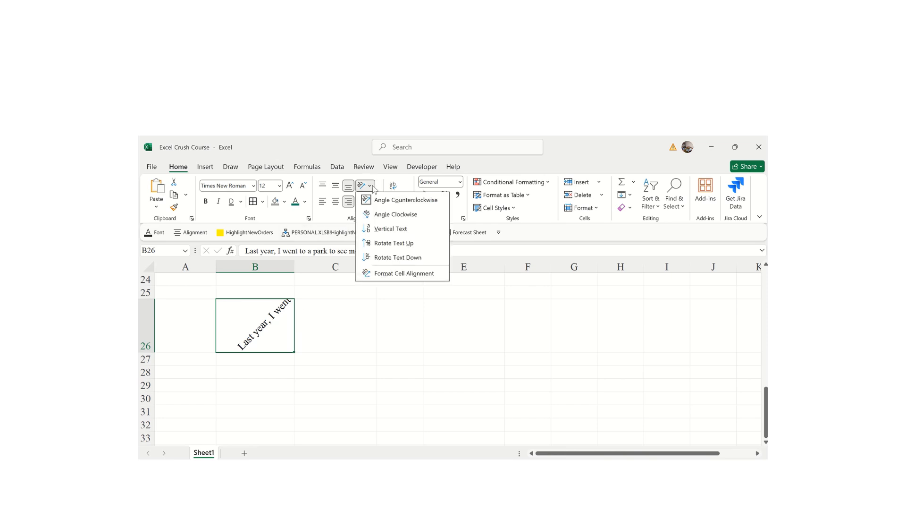
click(380, 214)
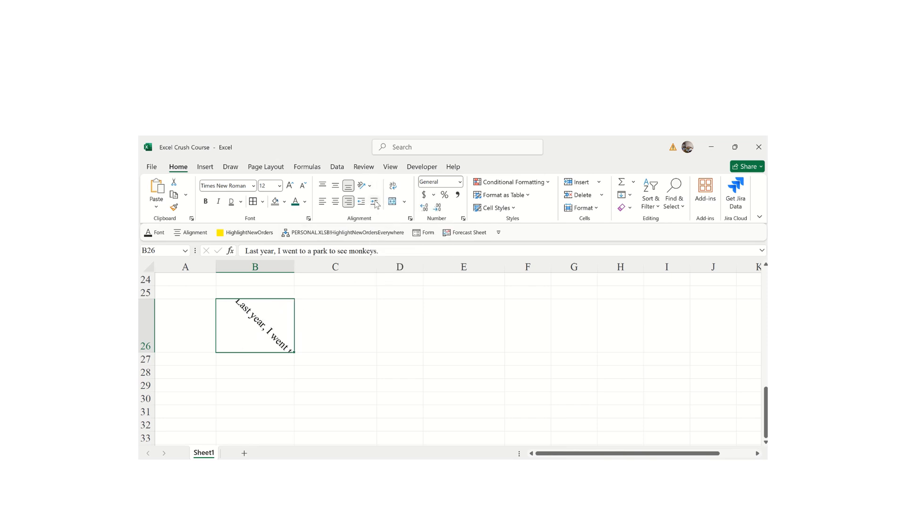
click(366, 186)
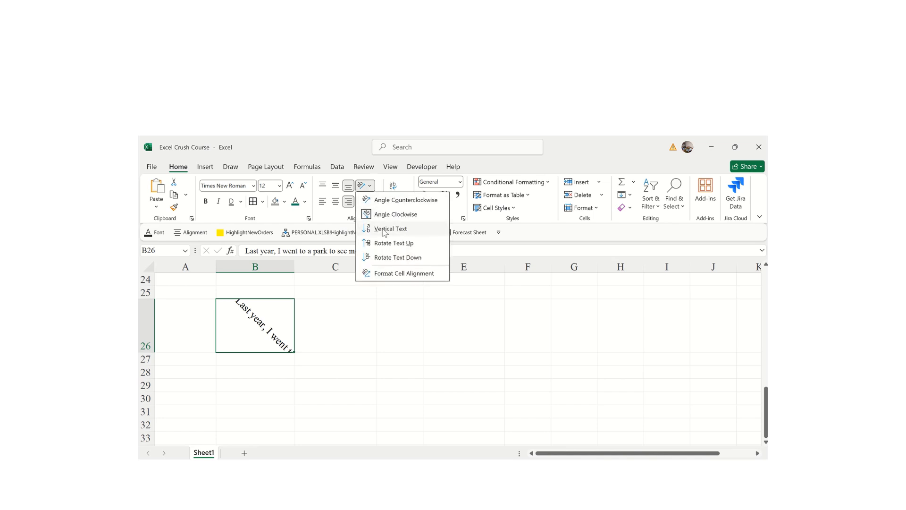
click(385, 231)
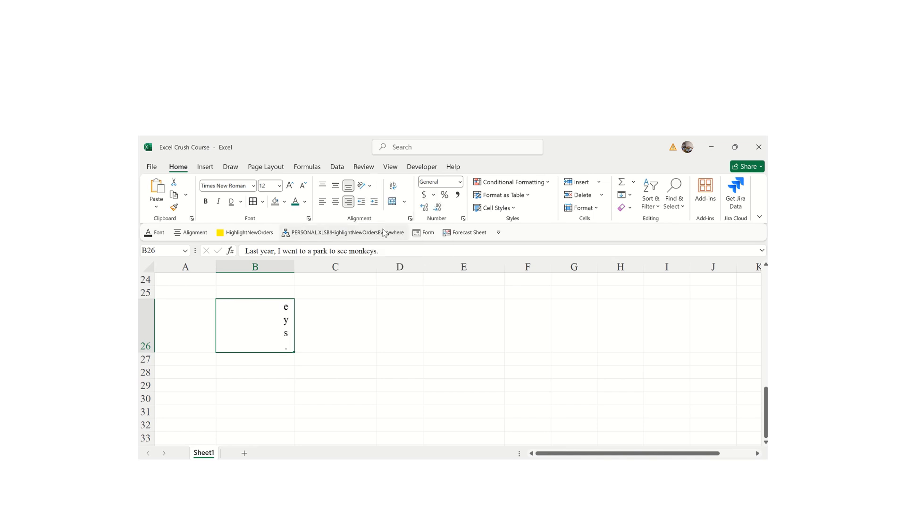
click(372, 186)
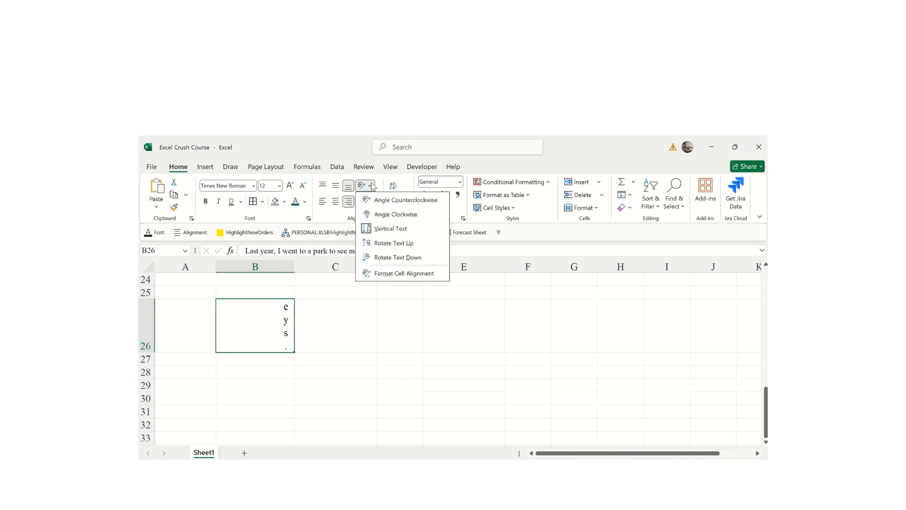
click(382, 245)
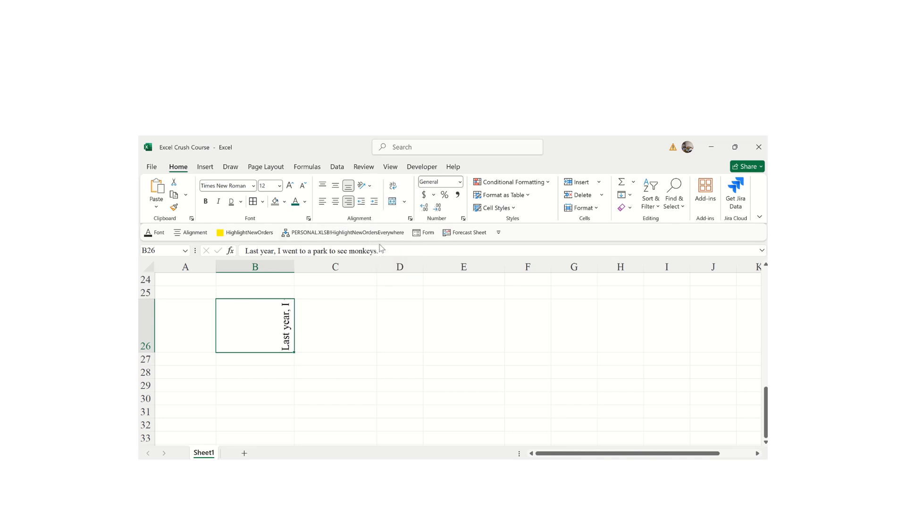
click(369, 186)
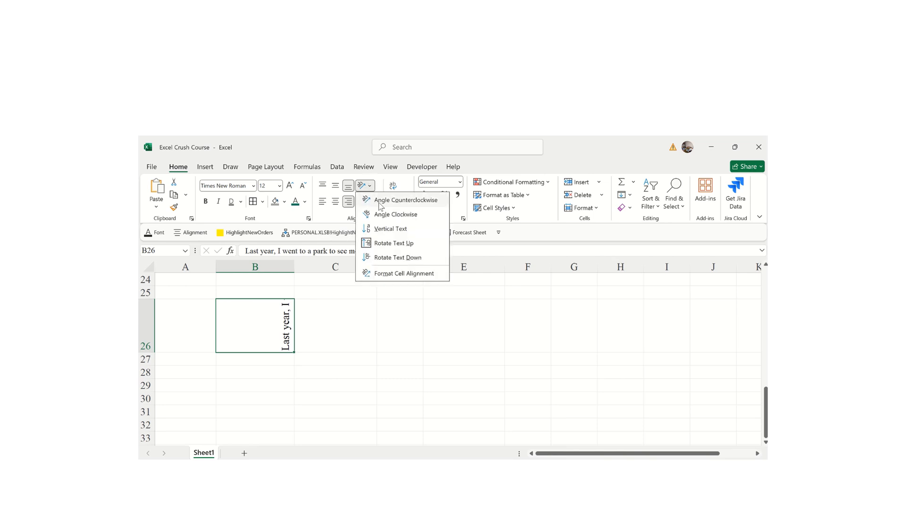
click(388, 258)
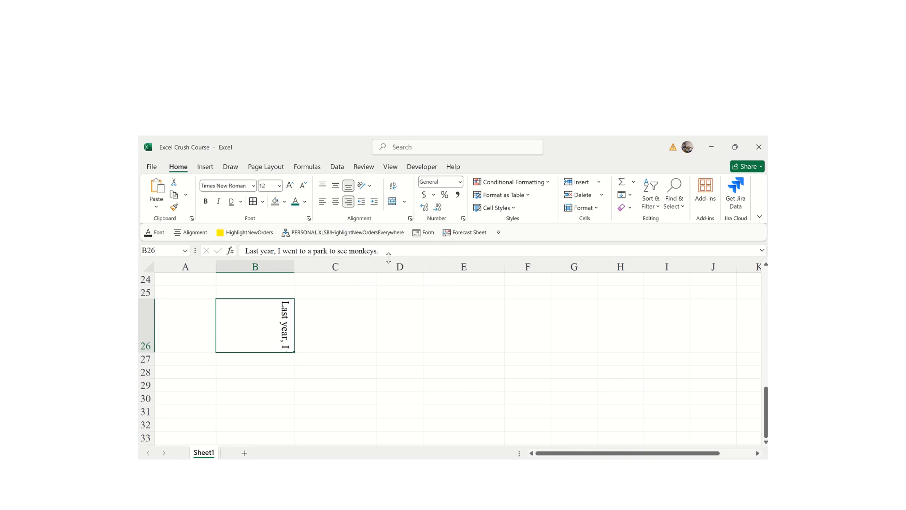
click(366, 186)
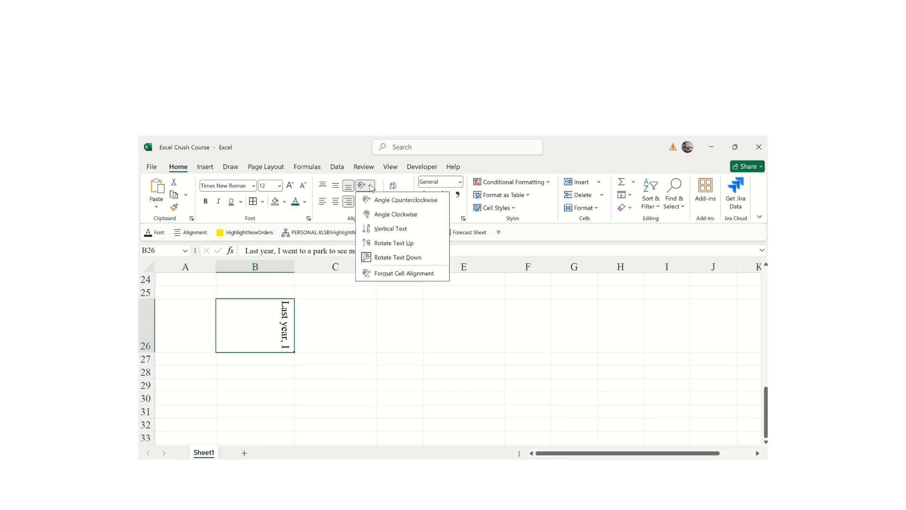
- In Format Cells alignment, give B26 Right (Indent) horizontal alignment with indent 40
click(391, 274)
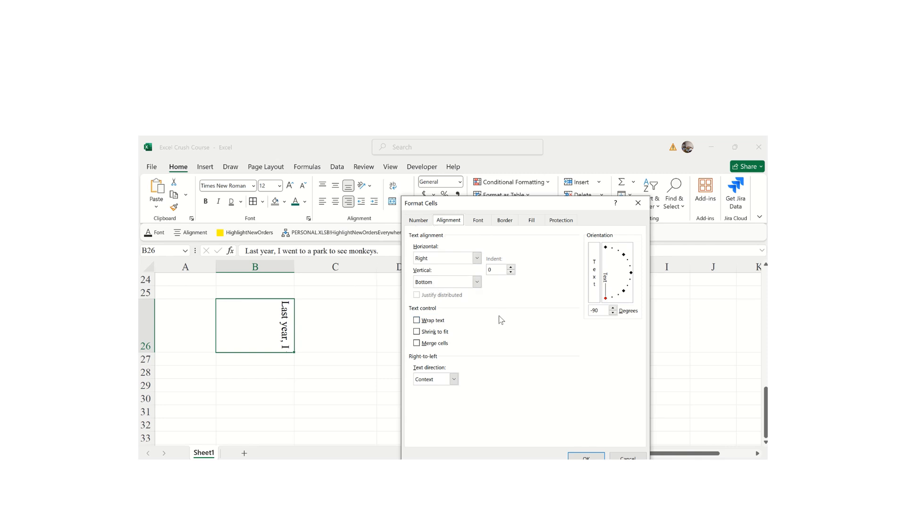
click(416, 221)
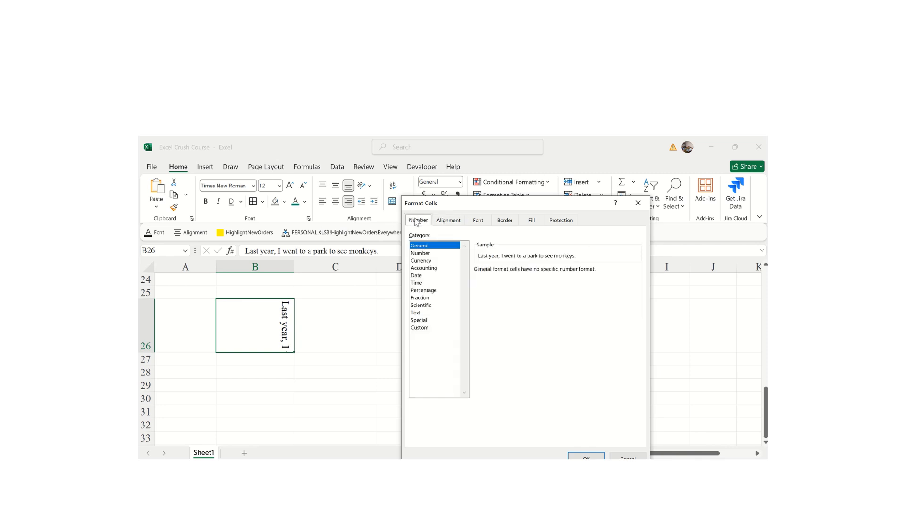
click(449, 222)
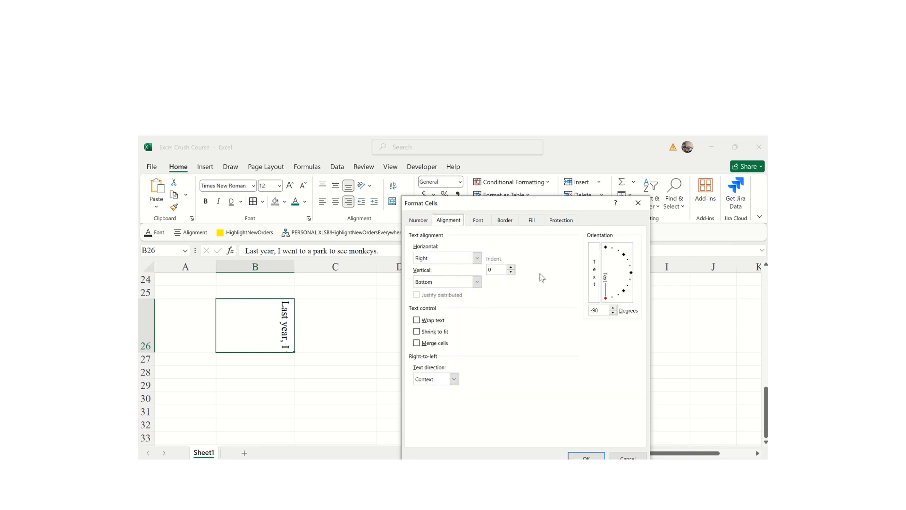
click(511, 272)
click(511, 268)
click(511, 267)
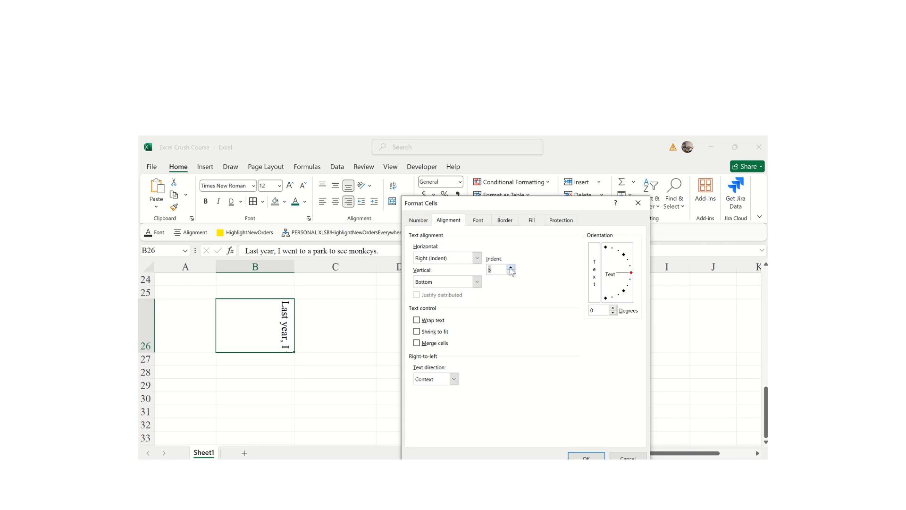
click(510, 268)
- Tick Merge cells, review the Text direction choices, and confirm the dialog
click(417, 343)
click(454, 380)
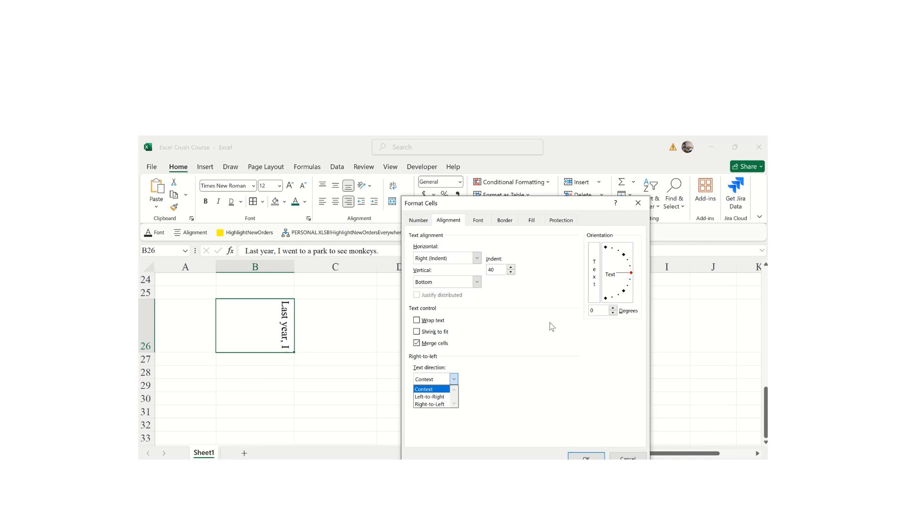
click(587, 456)
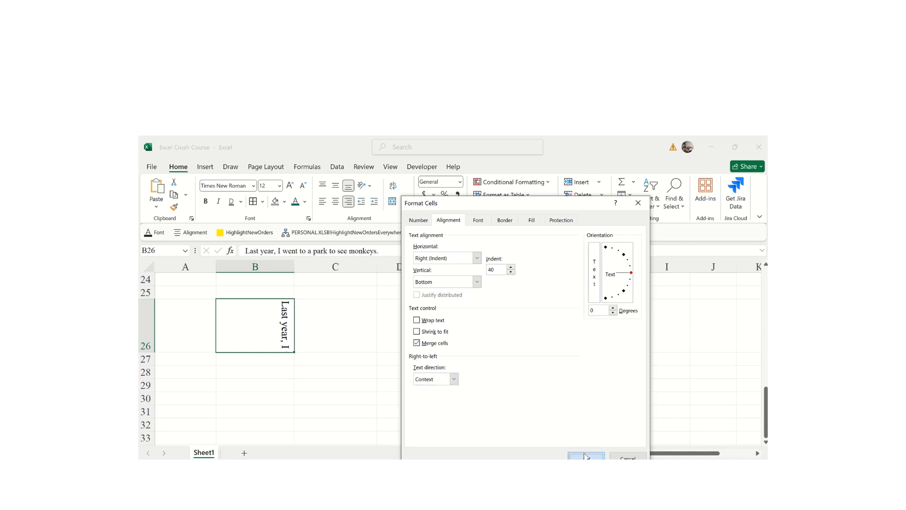
click(586, 456)
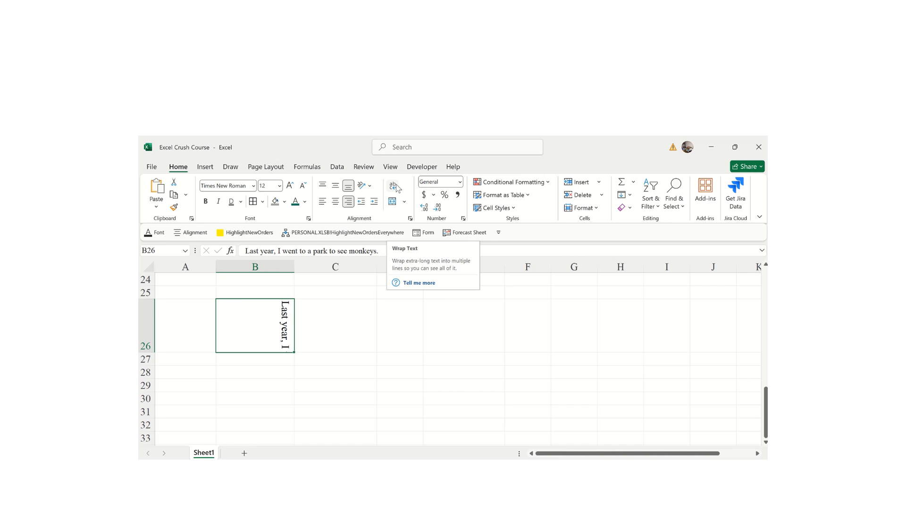
click(343, 336)
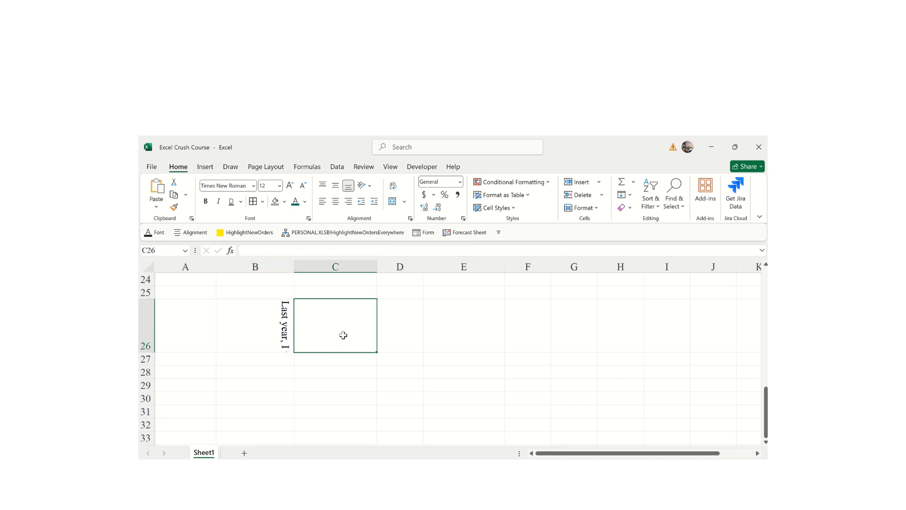
- Enter 'Would you like to meet me tomorrow?' in C26, correcting typos, then reselect C26
text(Woul)
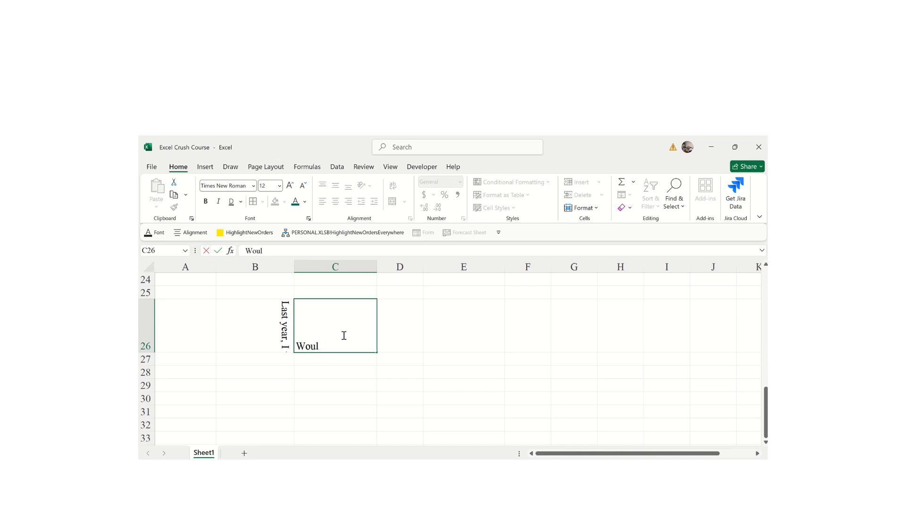
text(d yu like)
key(BackSpace)
key(BackSpace)
key(BackSpace)
key(BackSpace)
key(BackSpace)
text(ou like t)
key(BackSpace)
key(BackSpace)
text(e to me)
text( me)
key(BackSpace)
key(BackSpace)
key(BackSpace)
text(et me tomorrow)
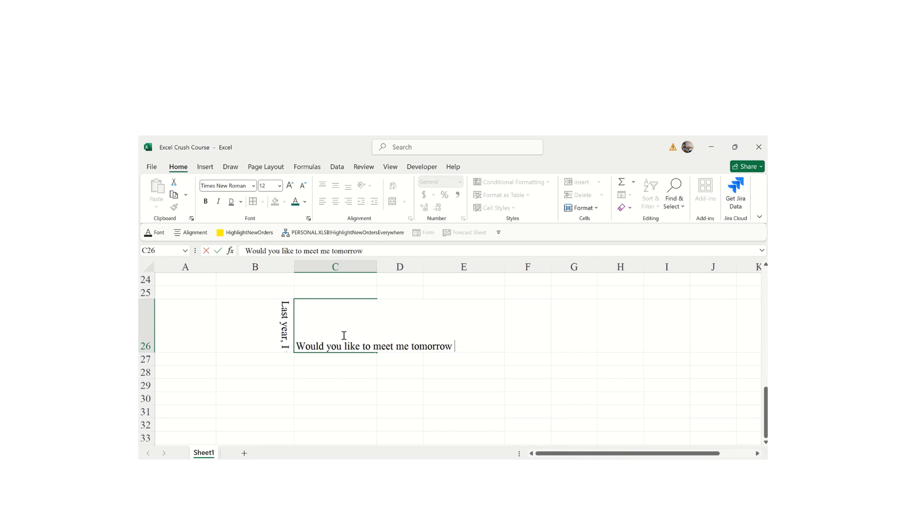
text(?)
key(Return)
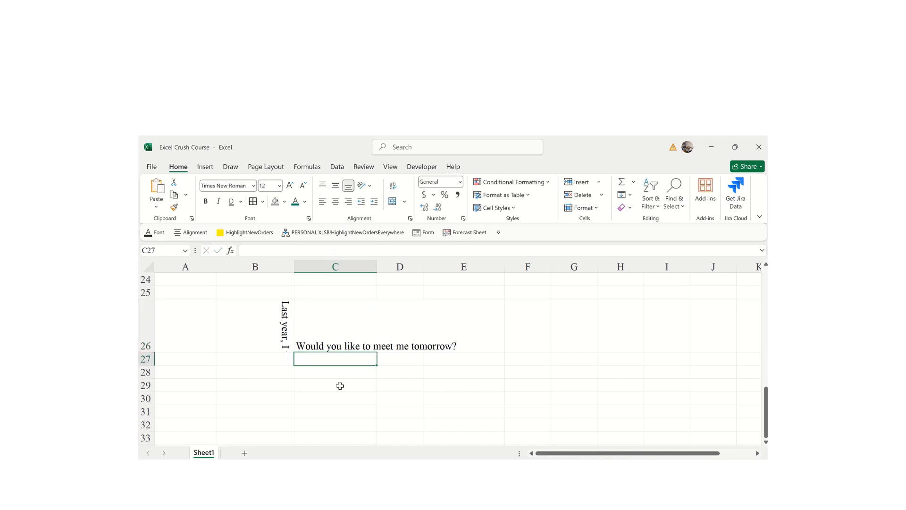
click(336, 341)
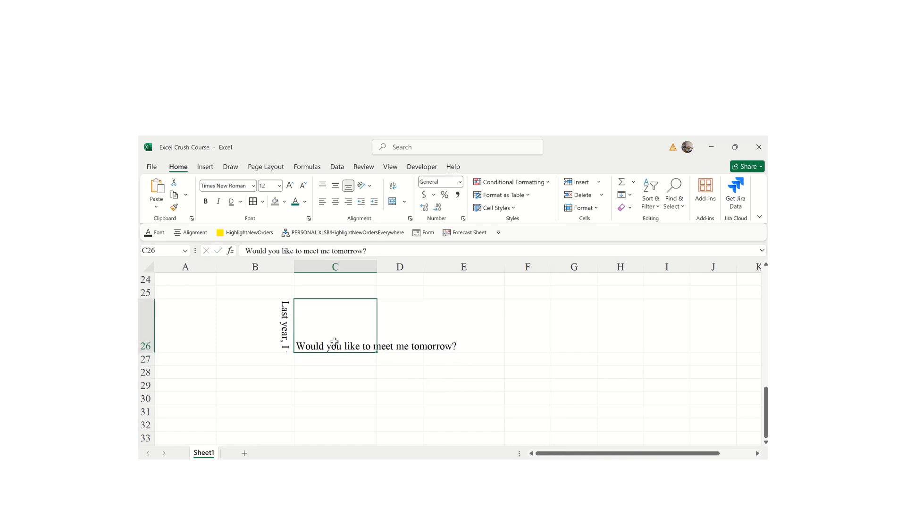
- Turn on Wrap Text for C26, undo it once, then reapply it
click(394, 186)
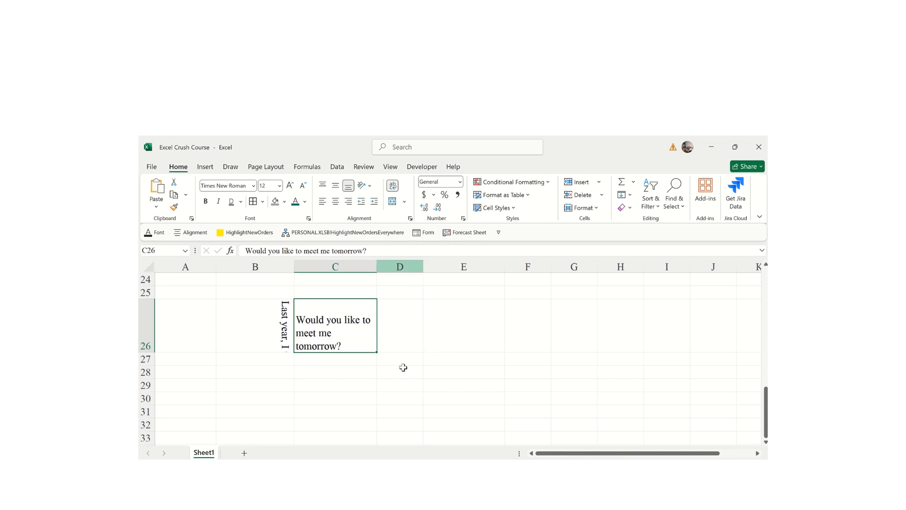
click(535, 377)
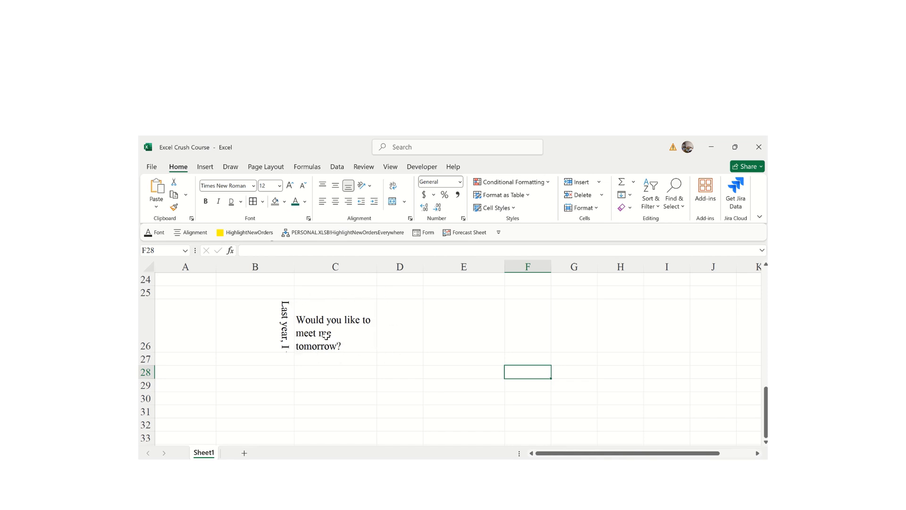
key(ctrl+z)
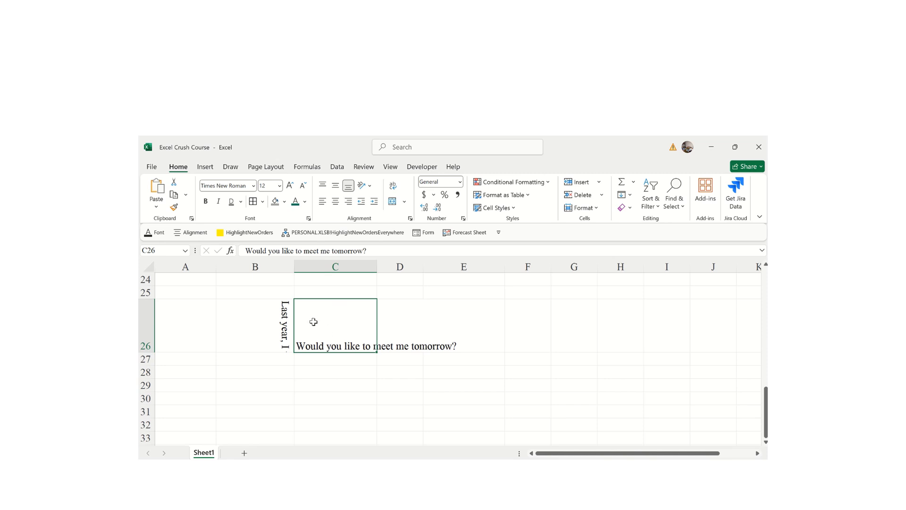
click(393, 187)
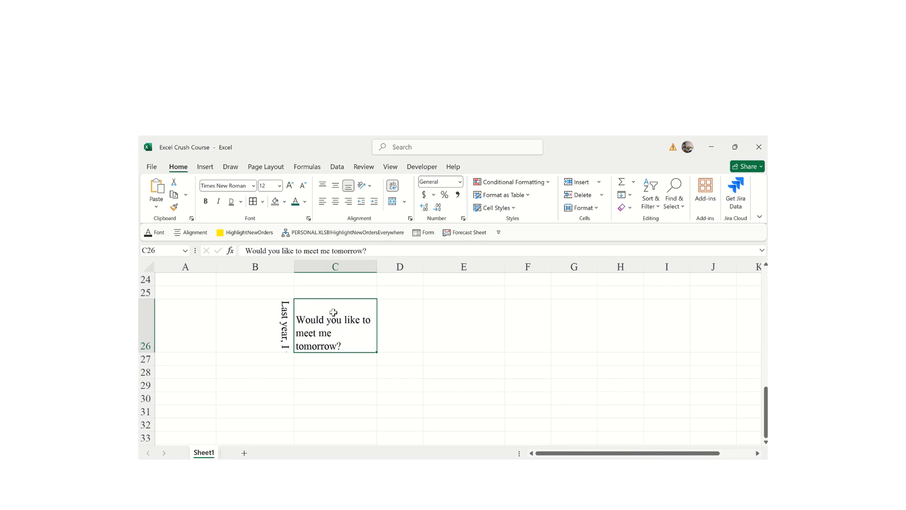
- Add 'I have some time and I believe will be able to offer you some time' to C26's text
double_click(349, 347)
text(I have some time and I belie)
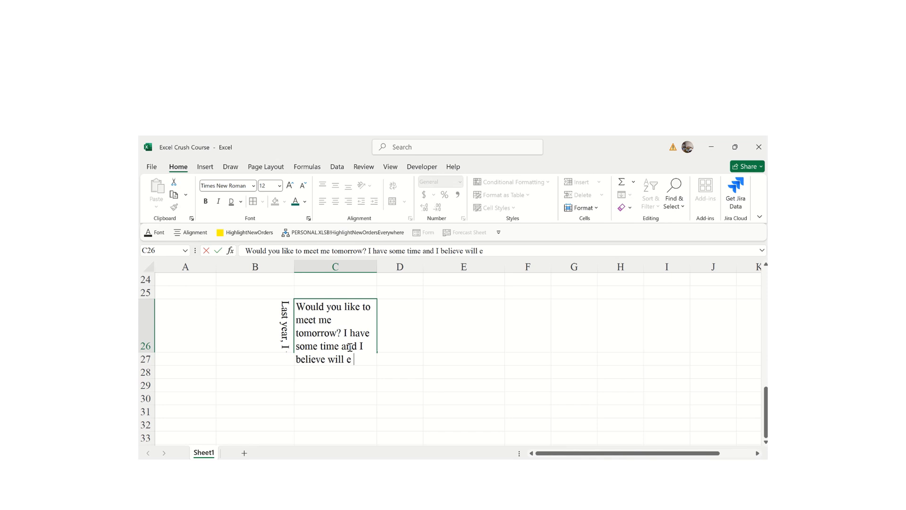
text(ve will be able to offer you some time)
key(Return)
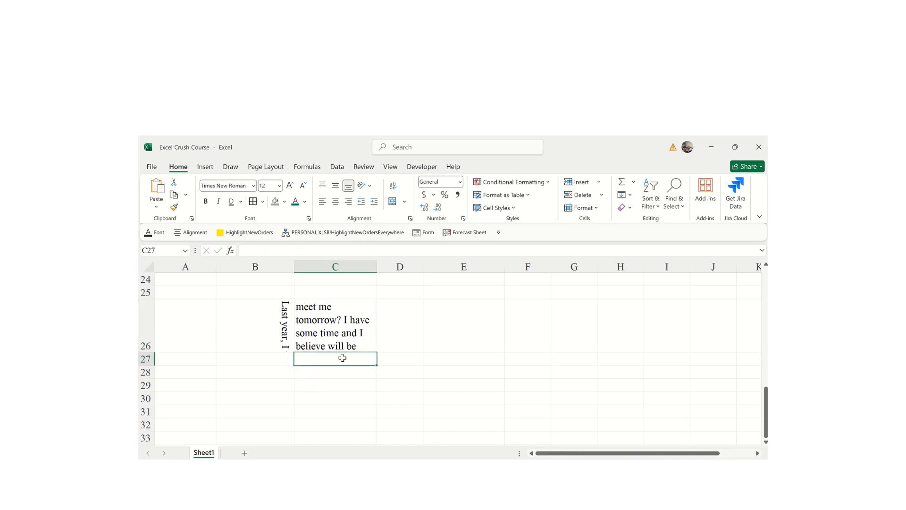
click(461, 345)
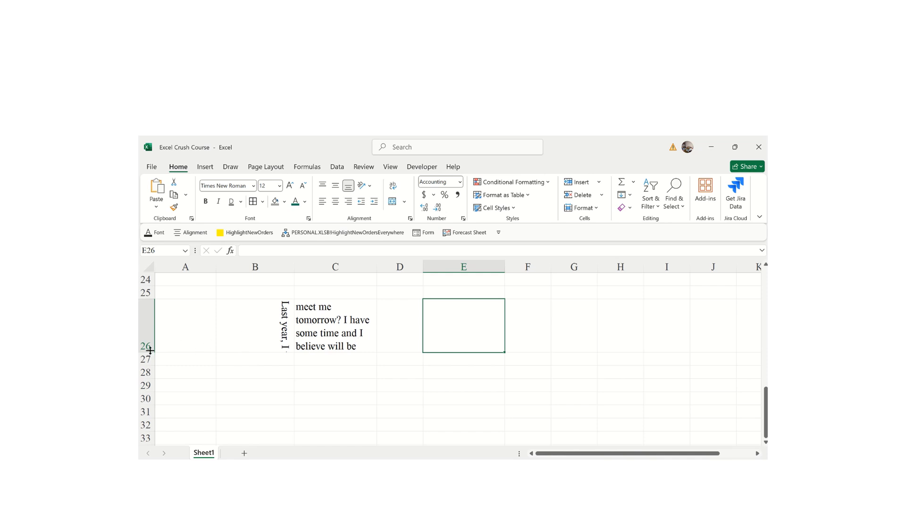
click(343, 328)
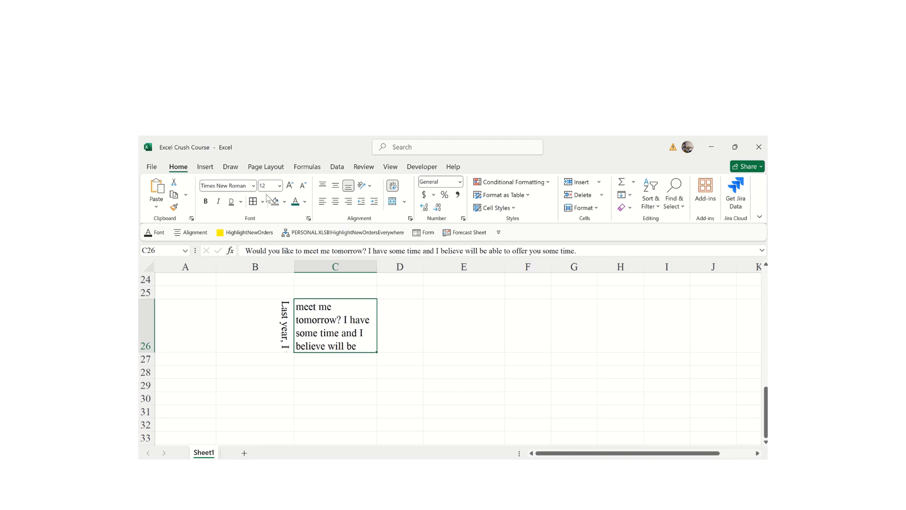
- Set C26's font size to 10 and drag row 26 taller to show the whole message
click(280, 186)
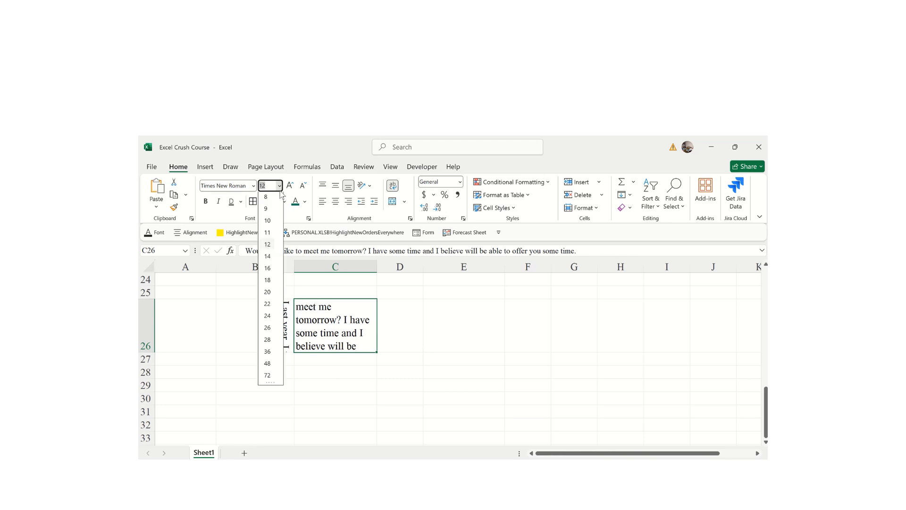
click(268, 223)
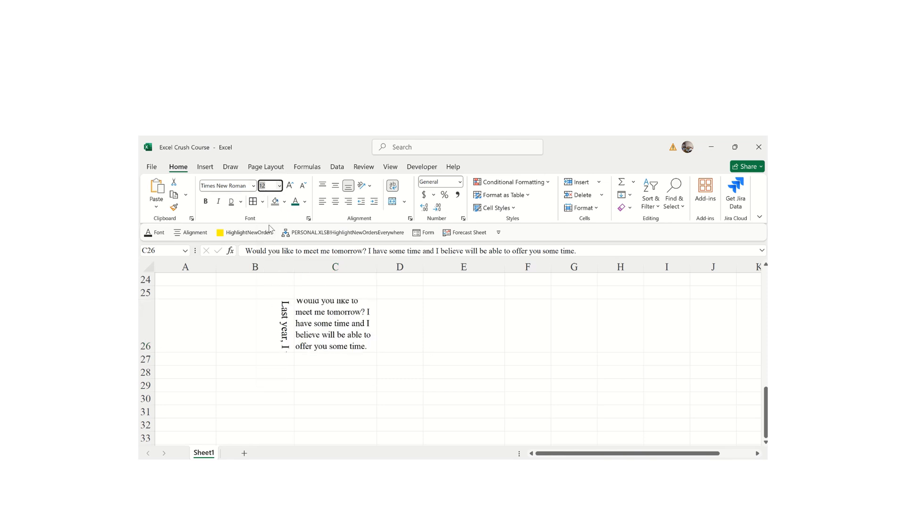
click(437, 354)
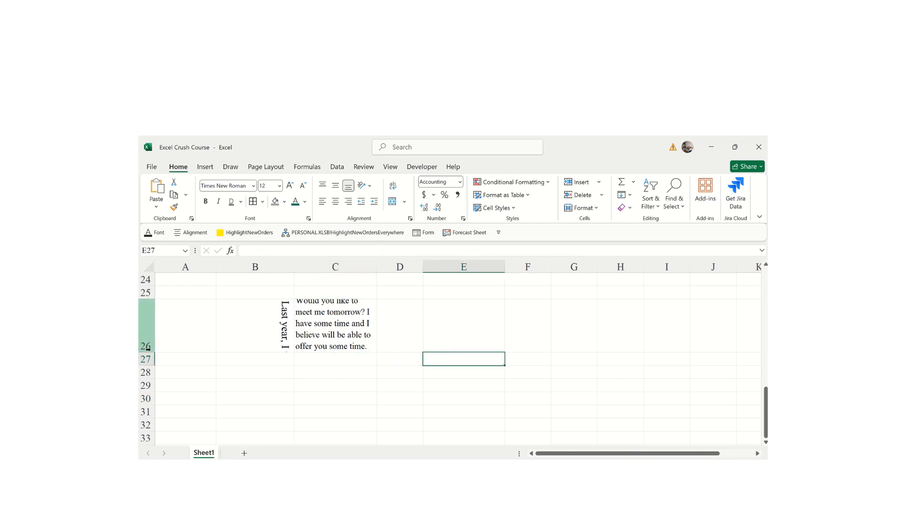
drag(148, 351, 152, 365)
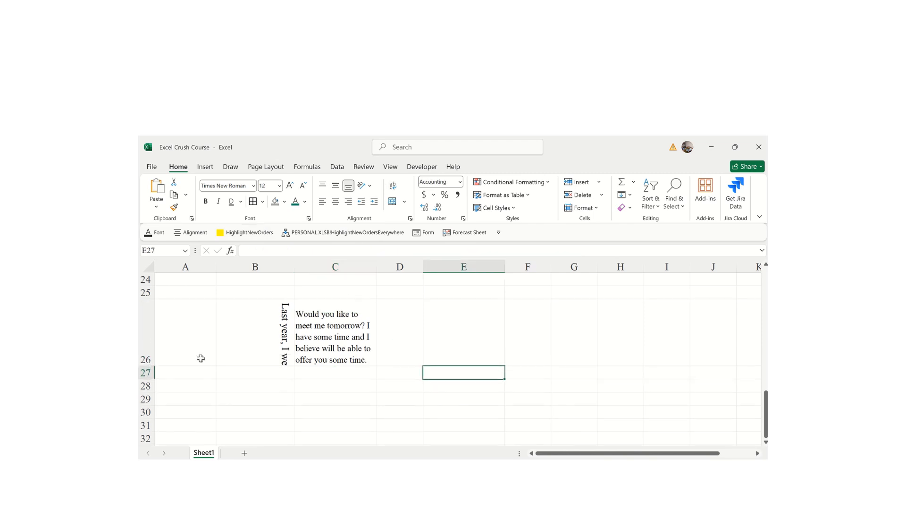
click(326, 338)
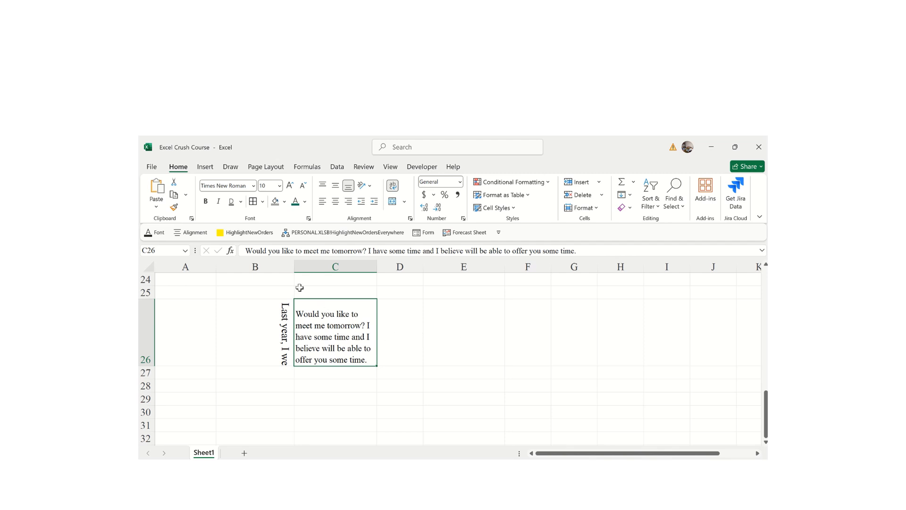
- Try dark green and blue font colours on C26, settling on red
click(295, 201)
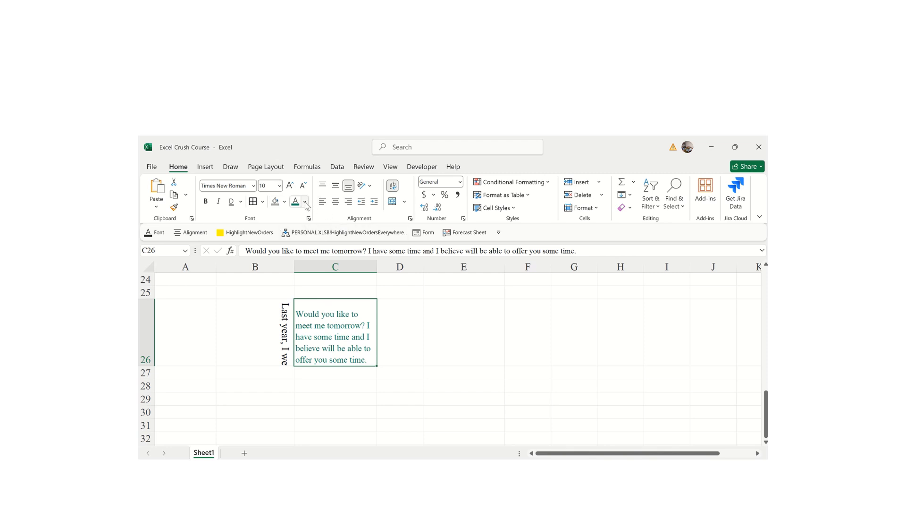
click(305, 202)
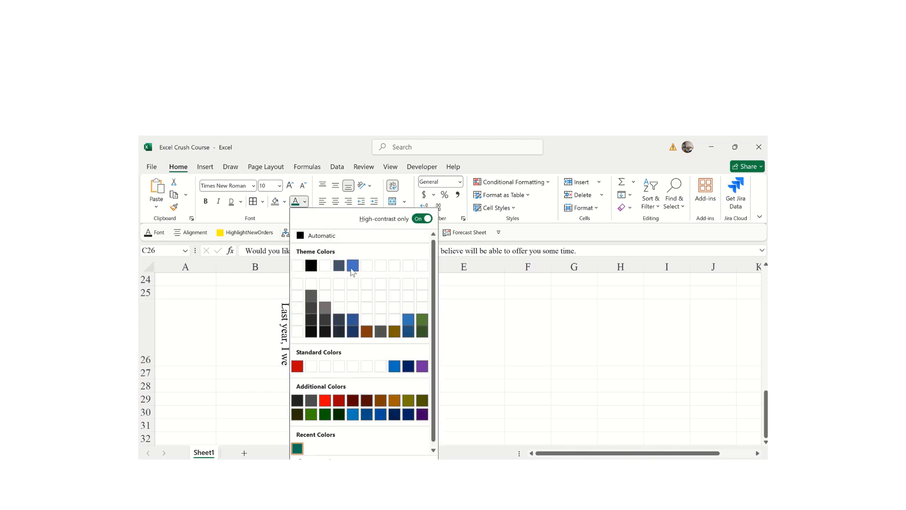
click(353, 266)
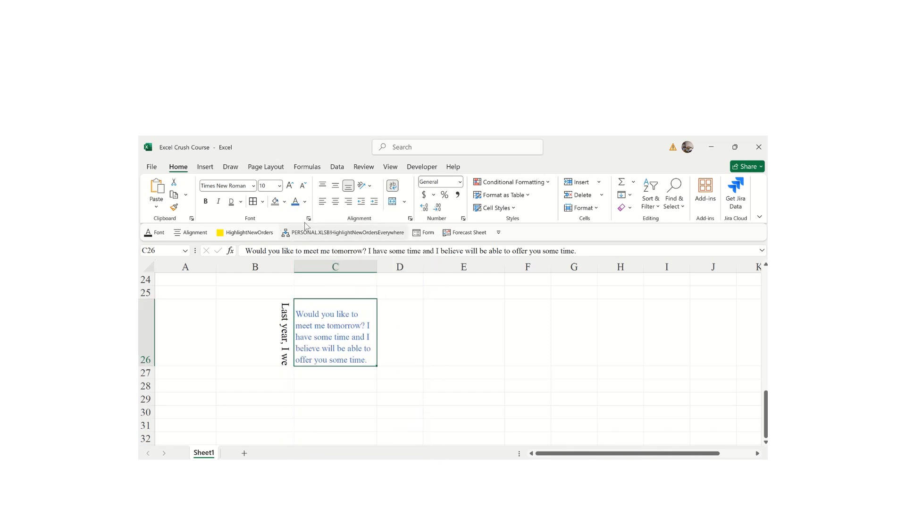
click(305, 202)
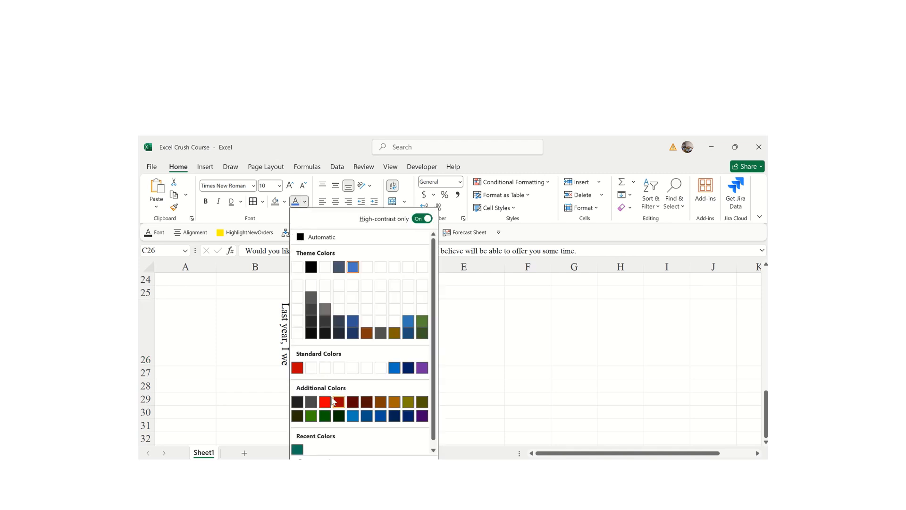
click(325, 402)
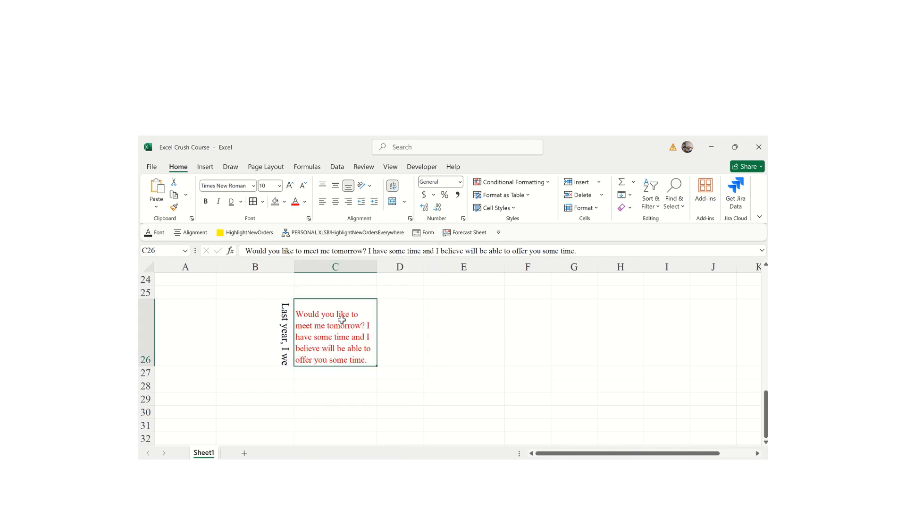
- Fill C26 with light yellow and check the result from neighbouring cells
click(286, 202)
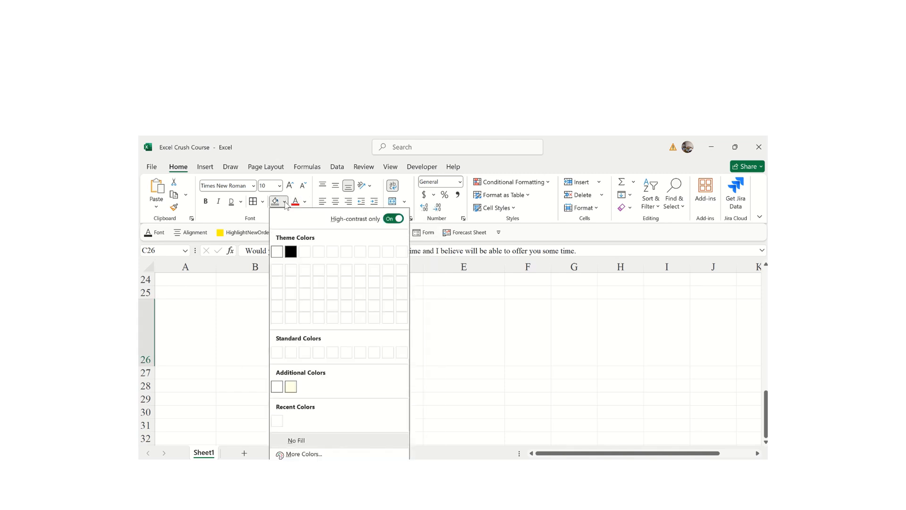
click(291, 386)
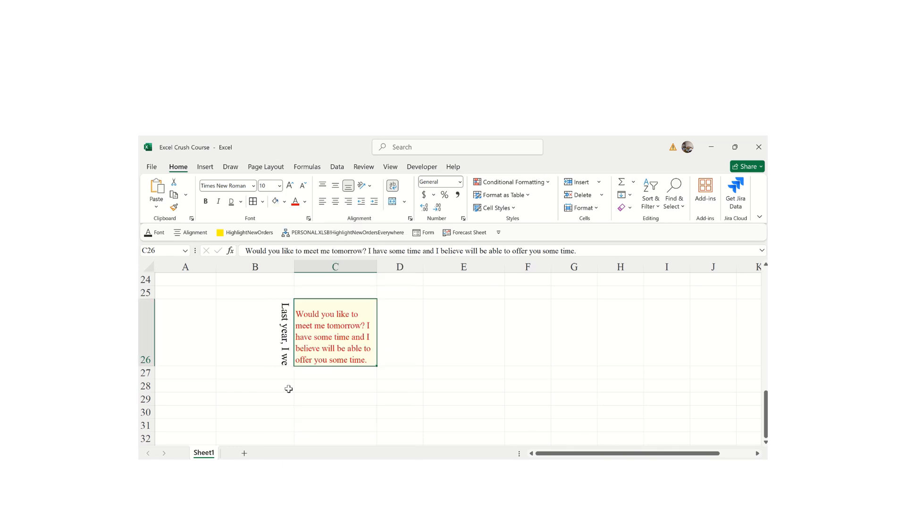
click(467, 365)
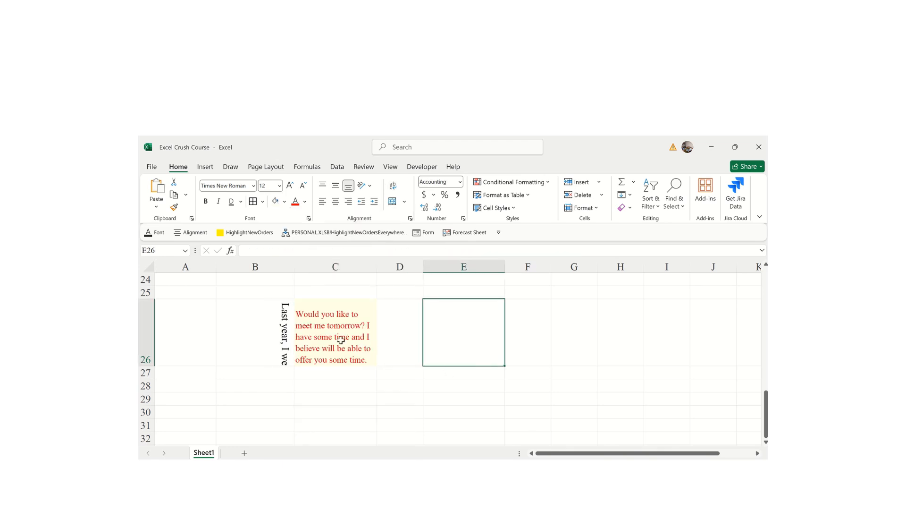
click(408, 409)
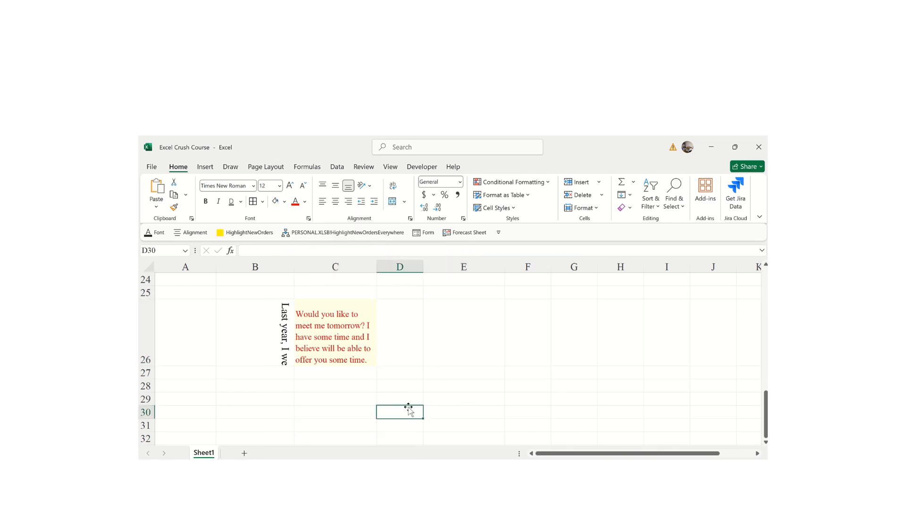
click(346, 331)
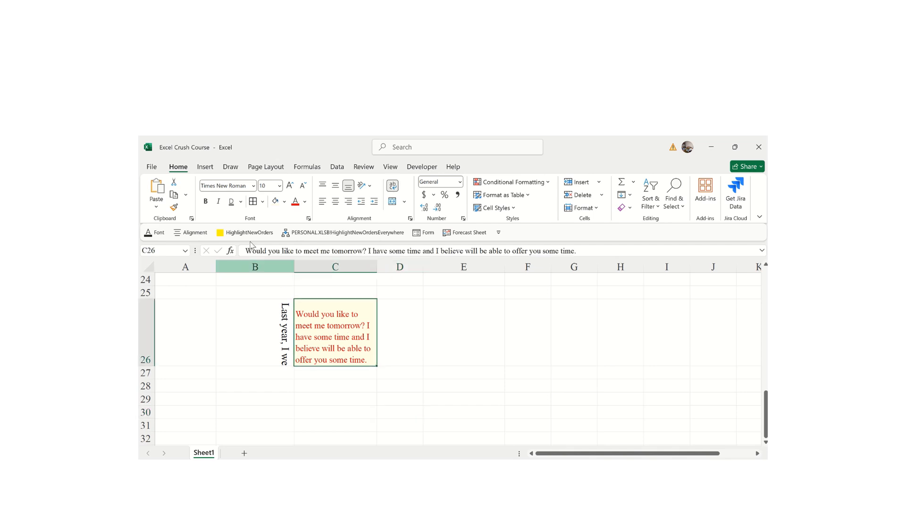
- Apply Bold, Italic and Underline to the C26 sentence
click(205, 202)
click(220, 201)
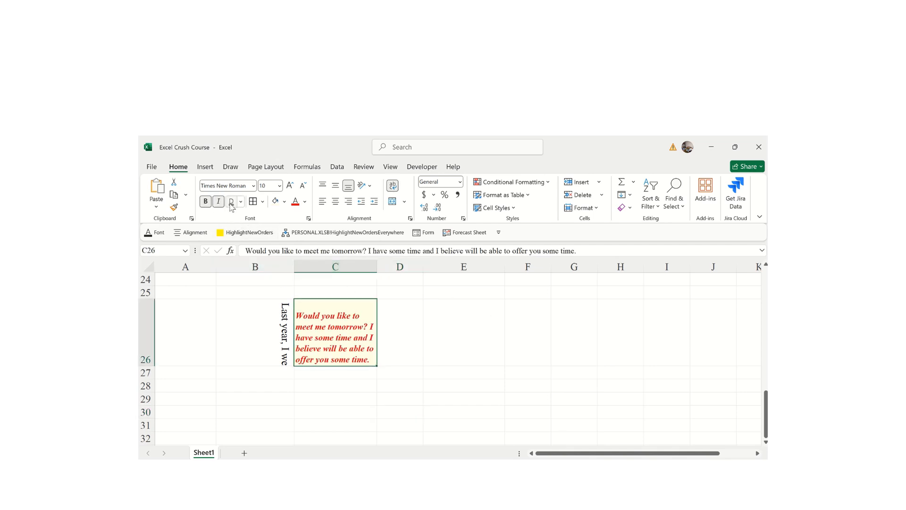
click(232, 202)
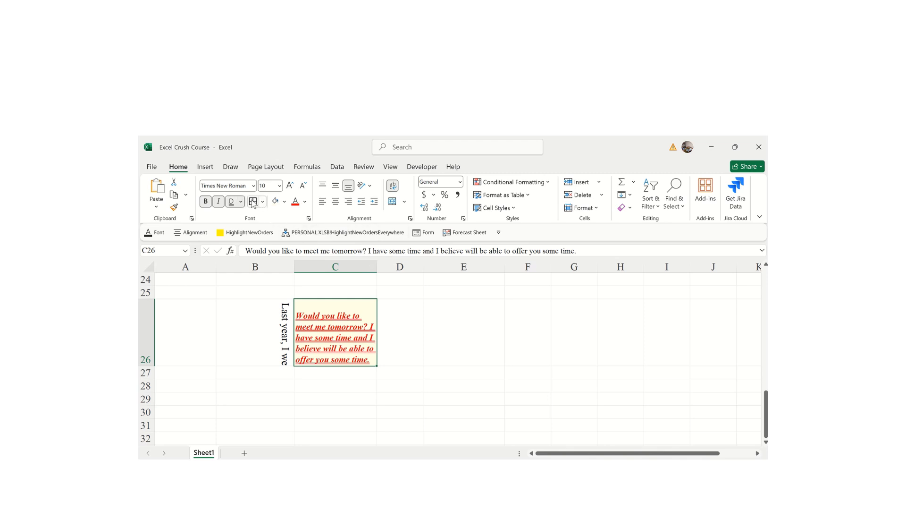
click(485, 303)
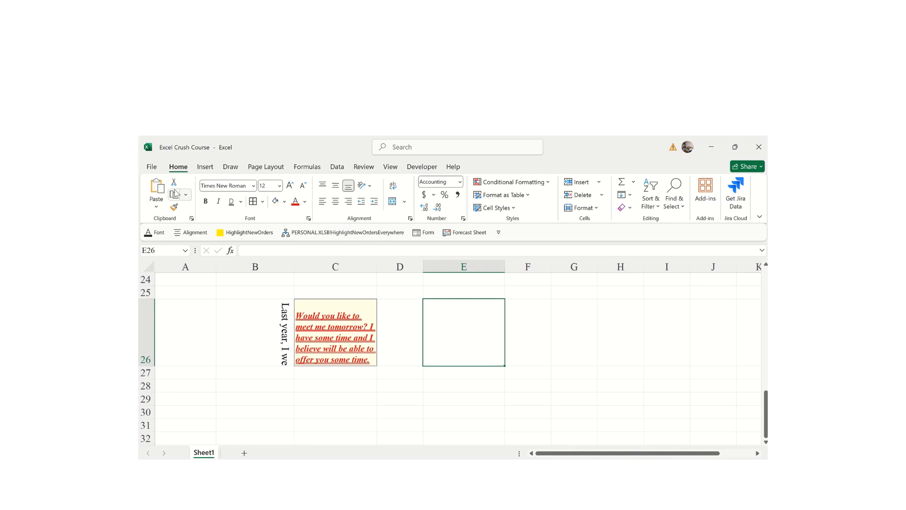
- Copy C26 and paste it into E26
key(ctrl+c)
click(327, 330)
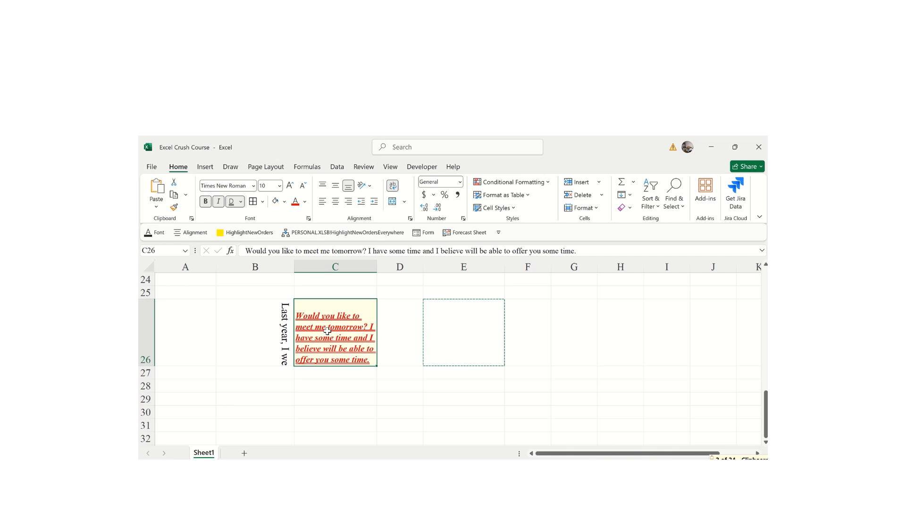
key(ctrl+c)
click(459, 336)
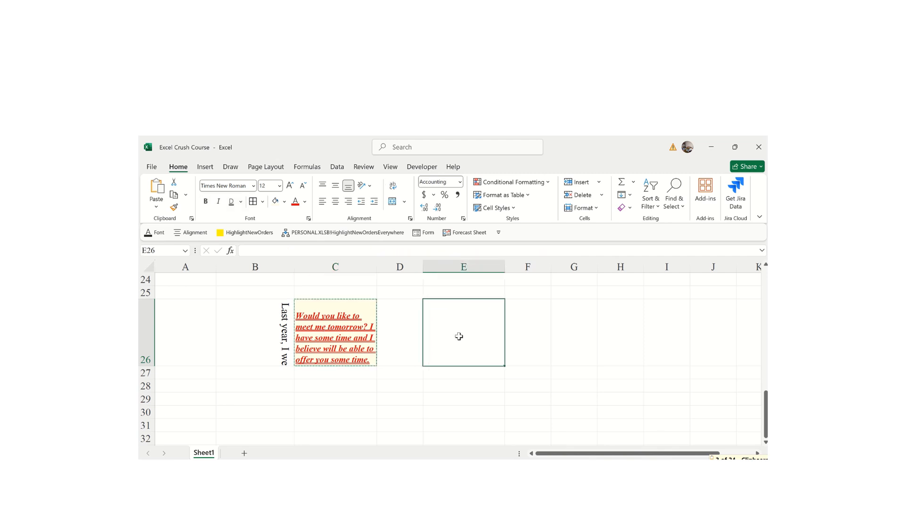
key(ctrl+v)
- Try the Formulas & Number Formatting paste option in E26, then switch to Keep Source Formatting
click(532, 375)
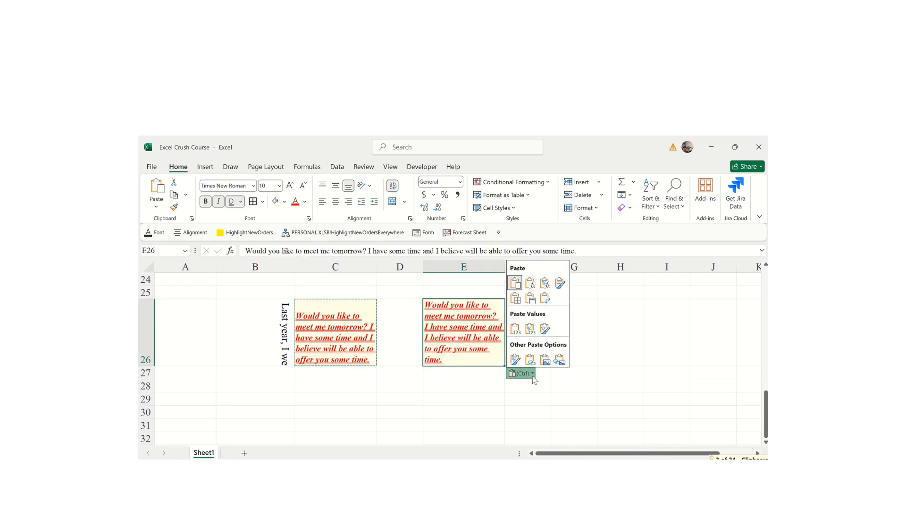
click(545, 297)
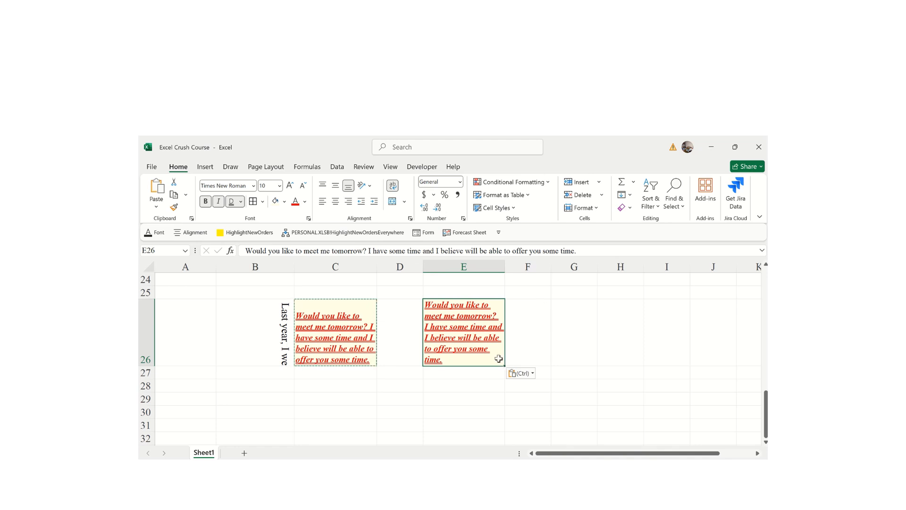
click(534, 374)
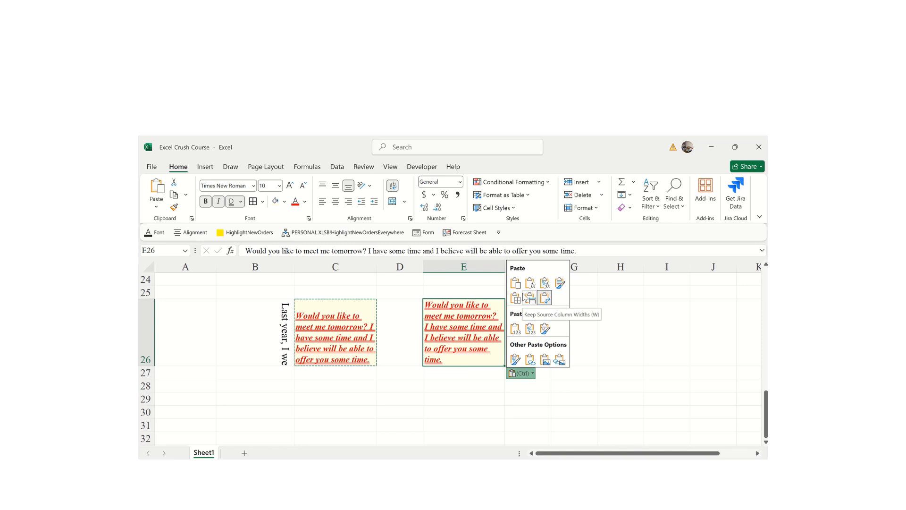
click(545, 284)
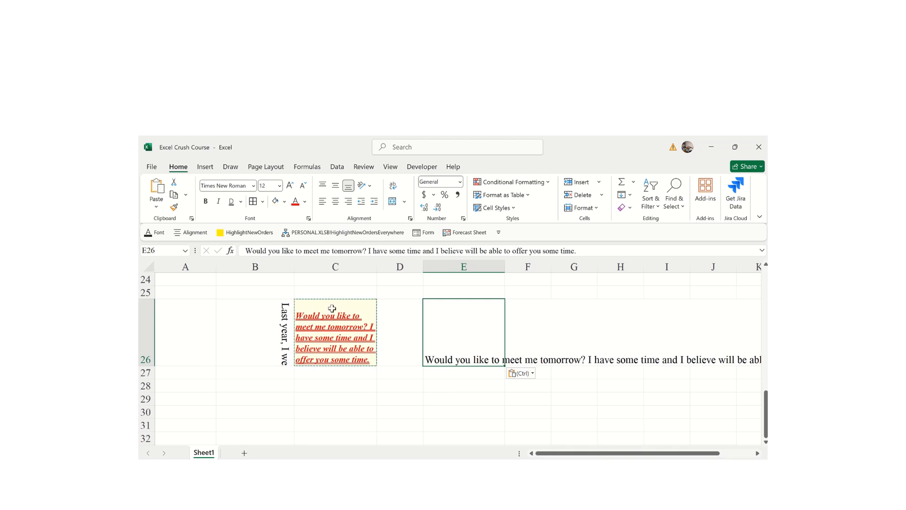
click(532, 374)
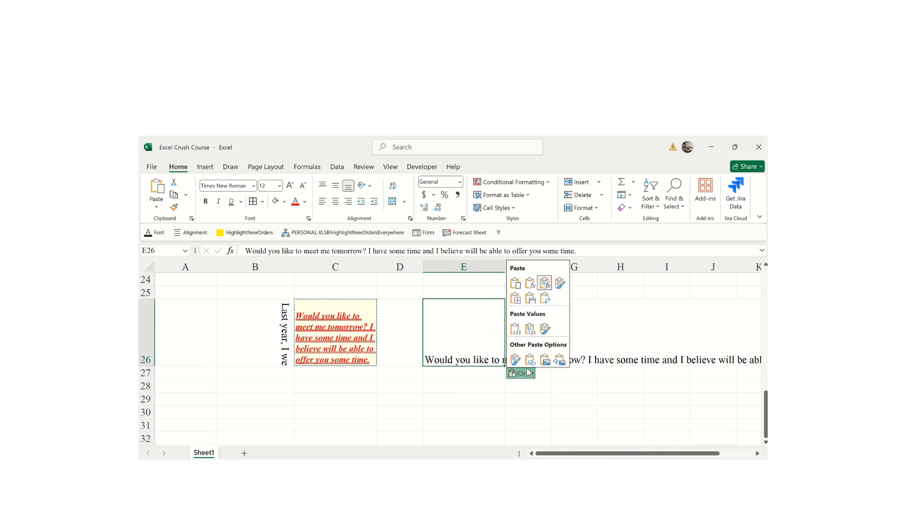
click(562, 283)
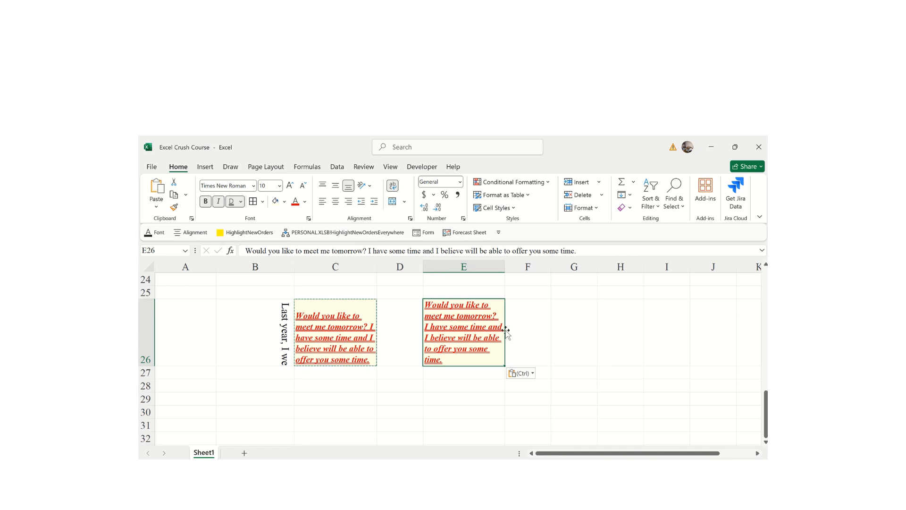
click(619, 340)
click(441, 431)
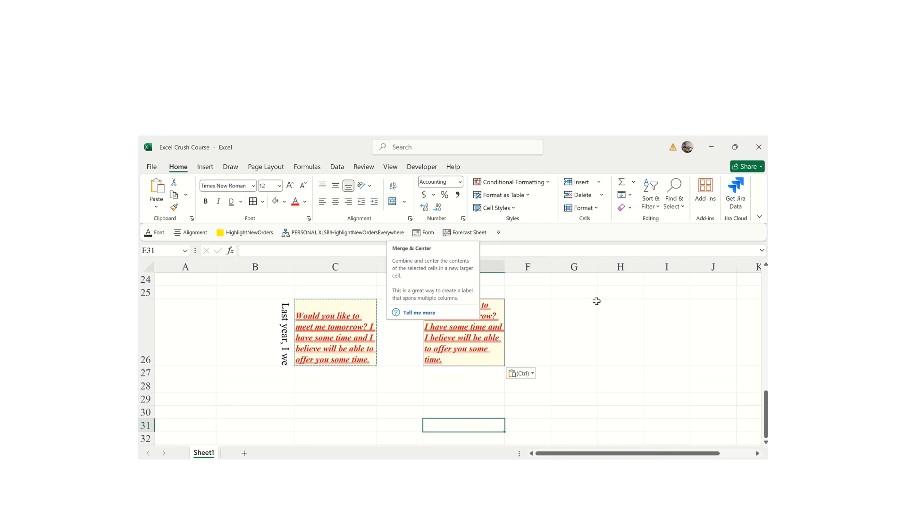
click(638, 337)
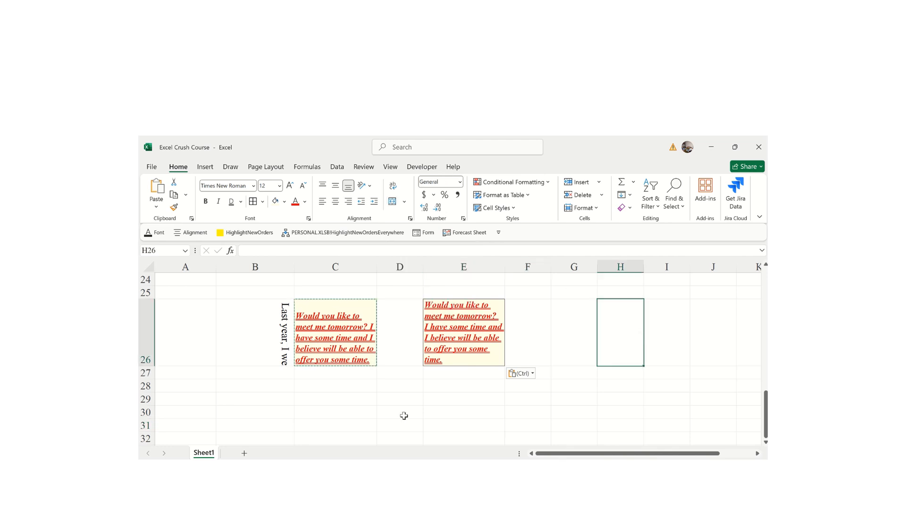
- Type 'I am a long-life learner, and that's why I am watching this video.' into C29, fixing the 'amm' typo
click(315, 397)
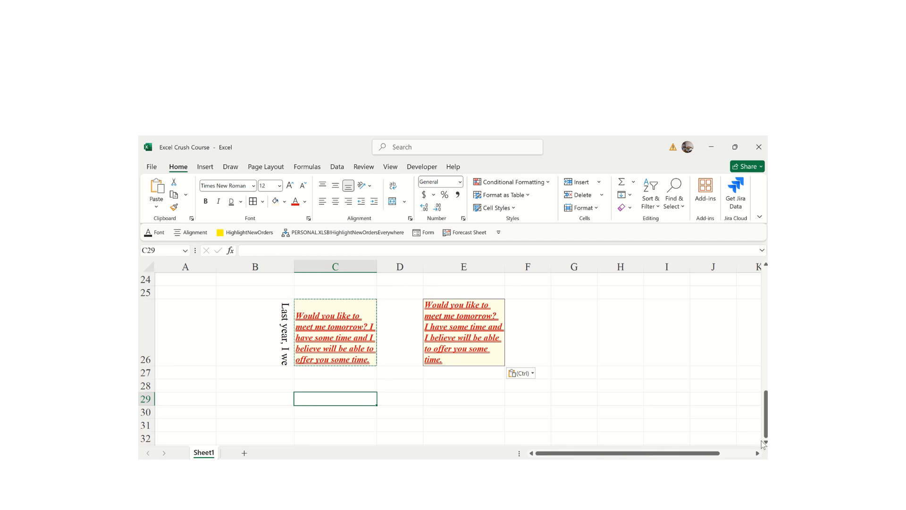
scroll(765, 442, down, 4)
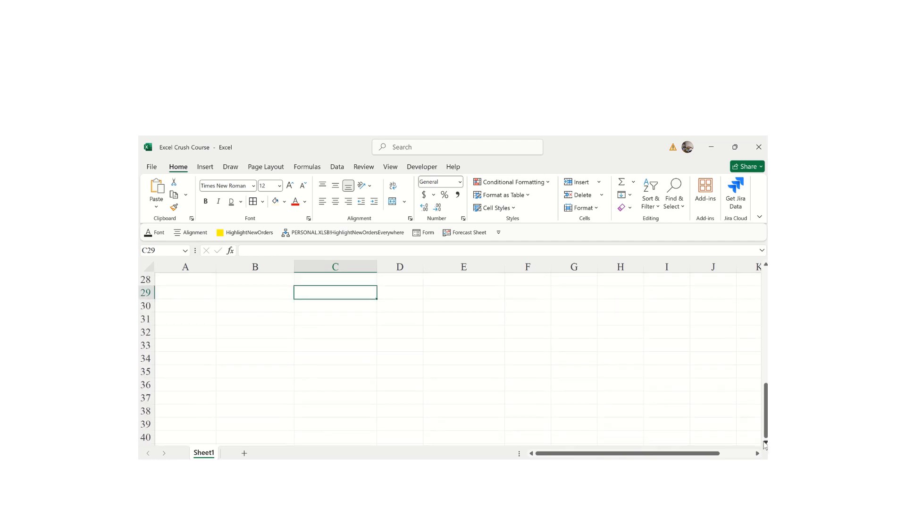
text(I a)
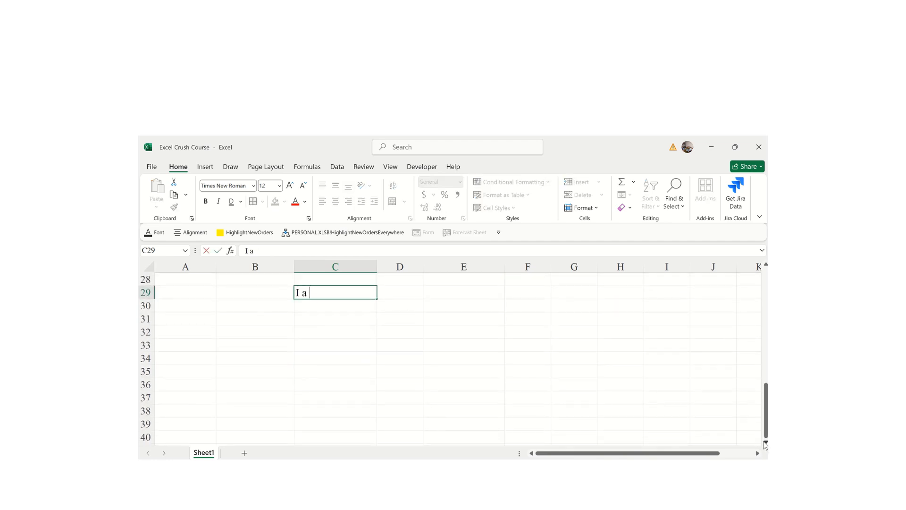
text(m a long-life )
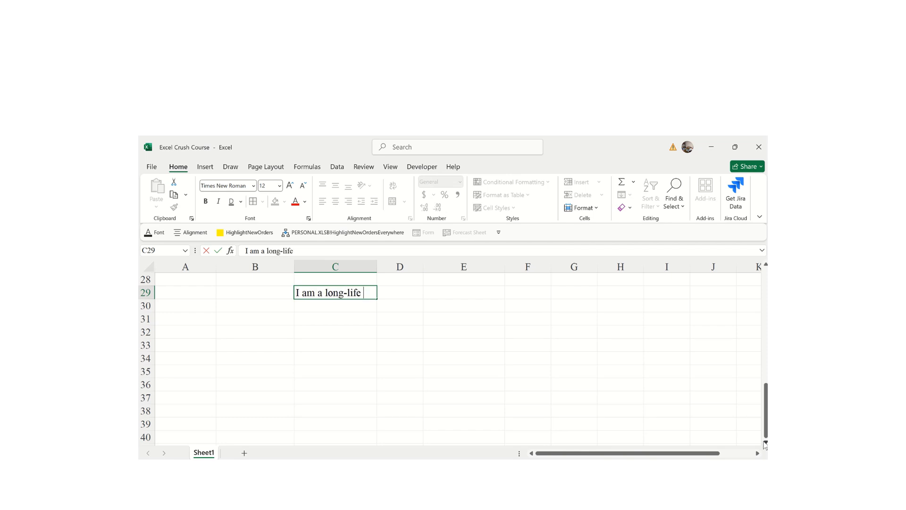
text(learner, and that)
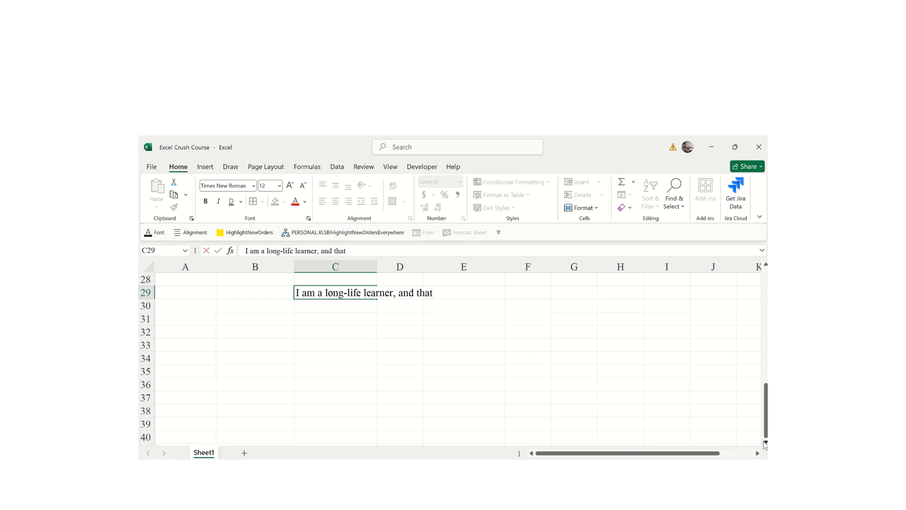
text('s why I amm wa)
key(BackSpace)
key(BackSpace)
text(m watching this video.)
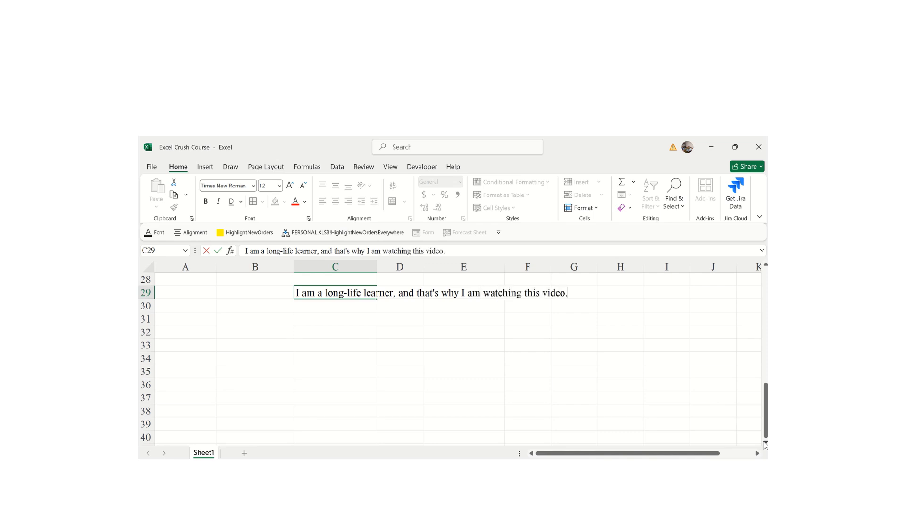
key(Return)
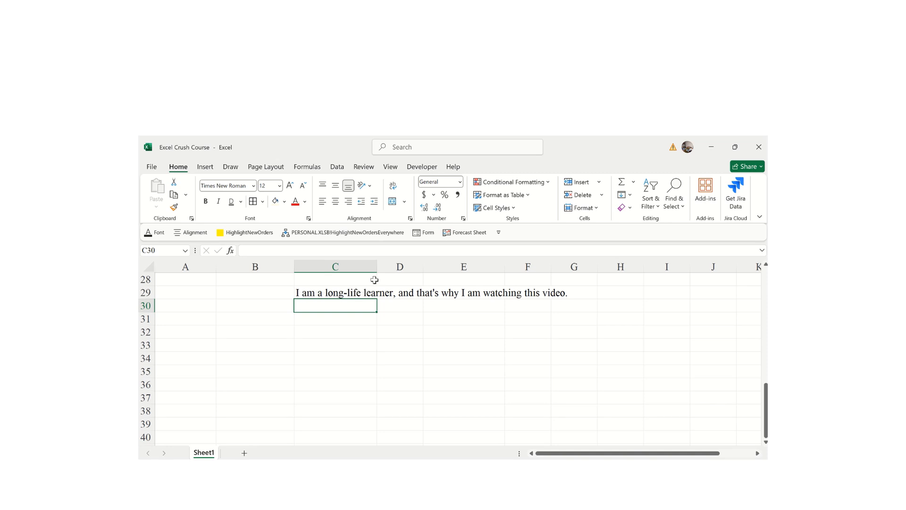
click(332, 291)
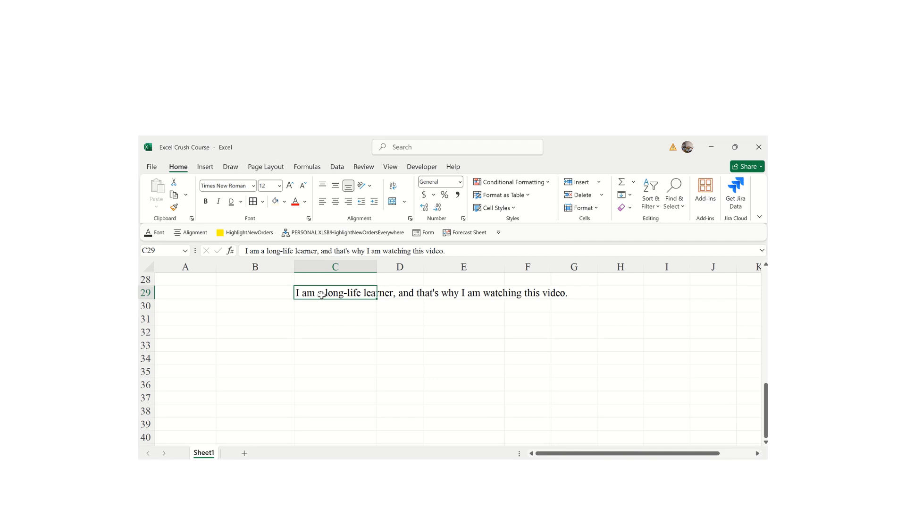
- Merge and centre C29:G29 so the long sentence spans columns C to G
click(415, 357)
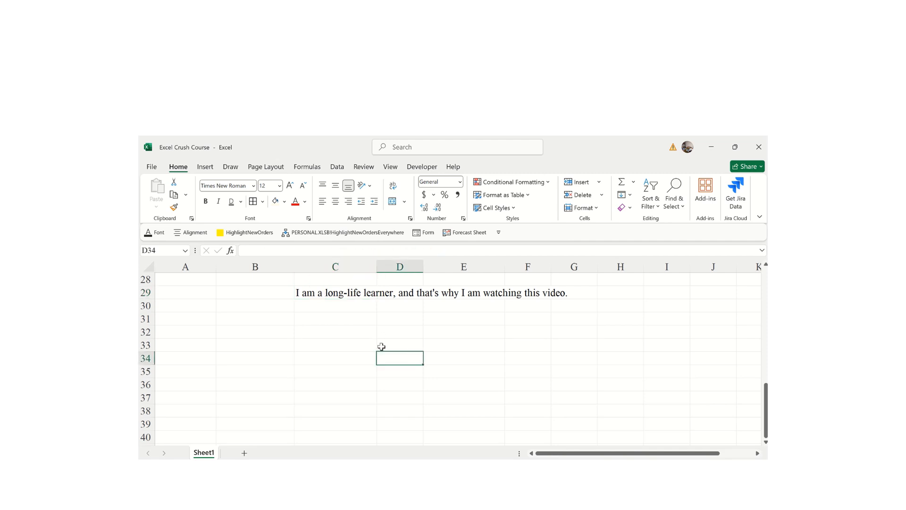
drag(302, 291, 569, 298)
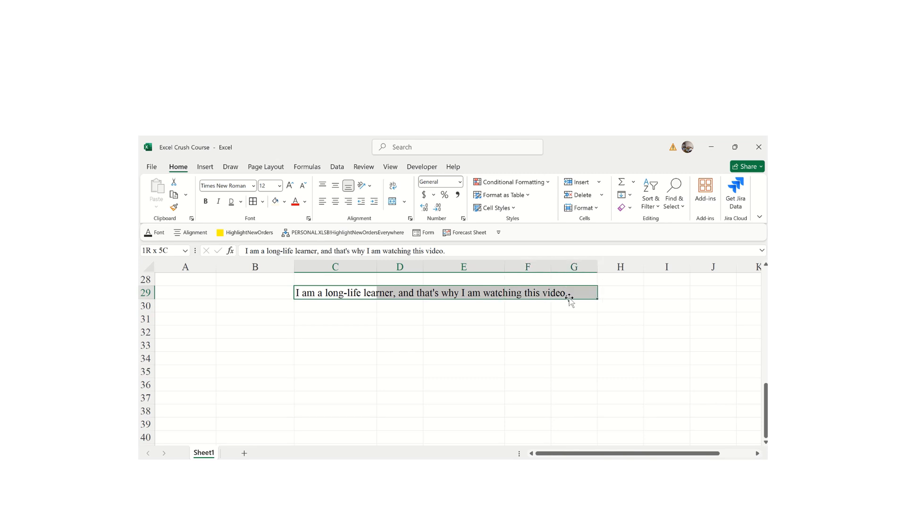
click(405, 202)
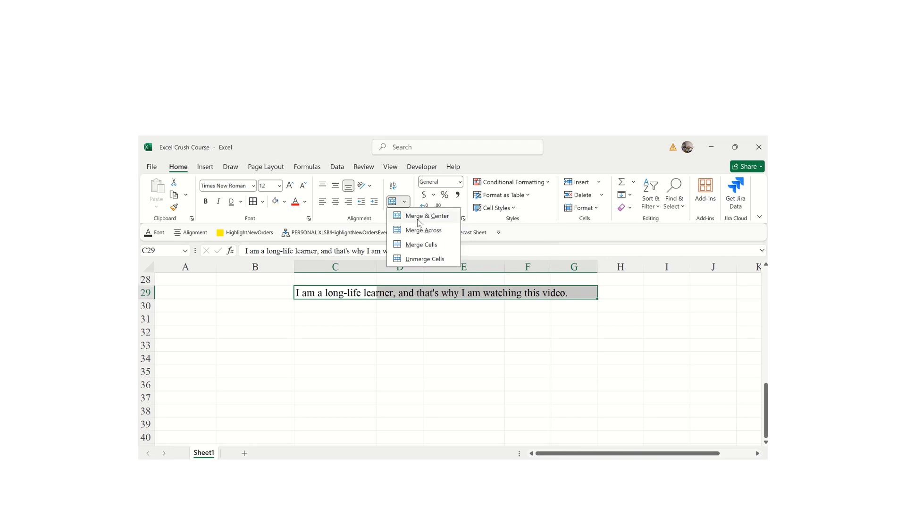
click(418, 222)
click(505, 383)
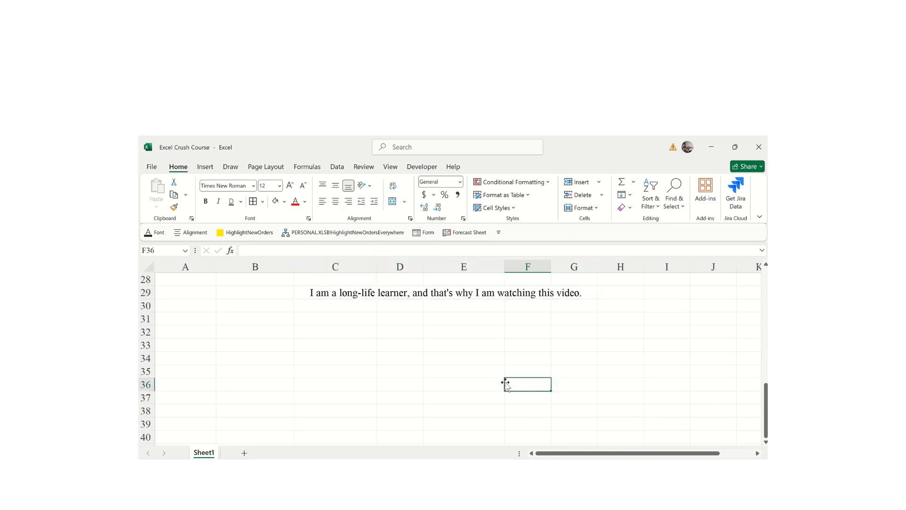
click(351, 293)
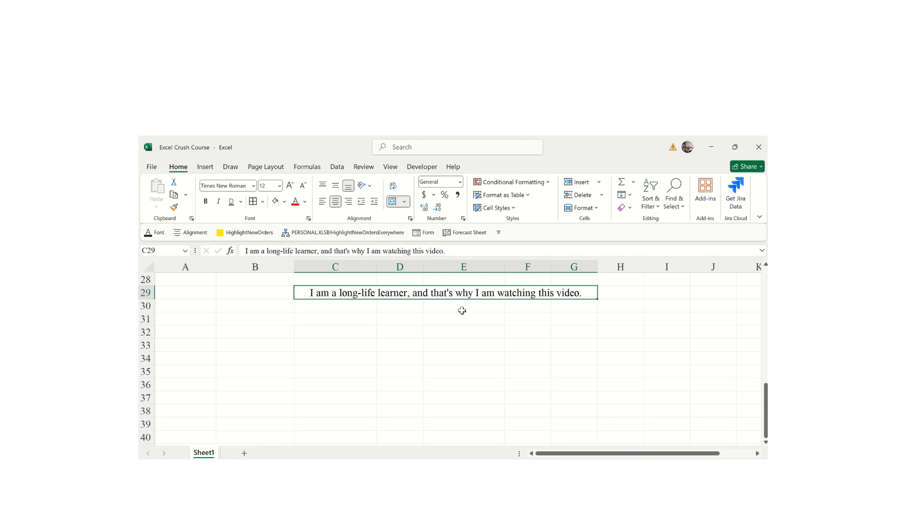
click(327, 319)
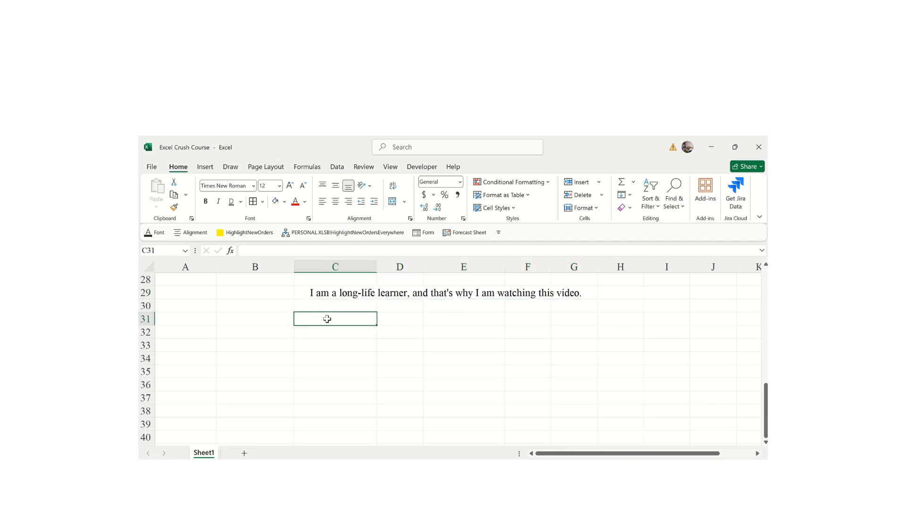
- Enter the labels Date in C31 and School in D31
text(D)
text(te)
key(BackSpace)
key(BackSpace)
text(at)
key(Tab)
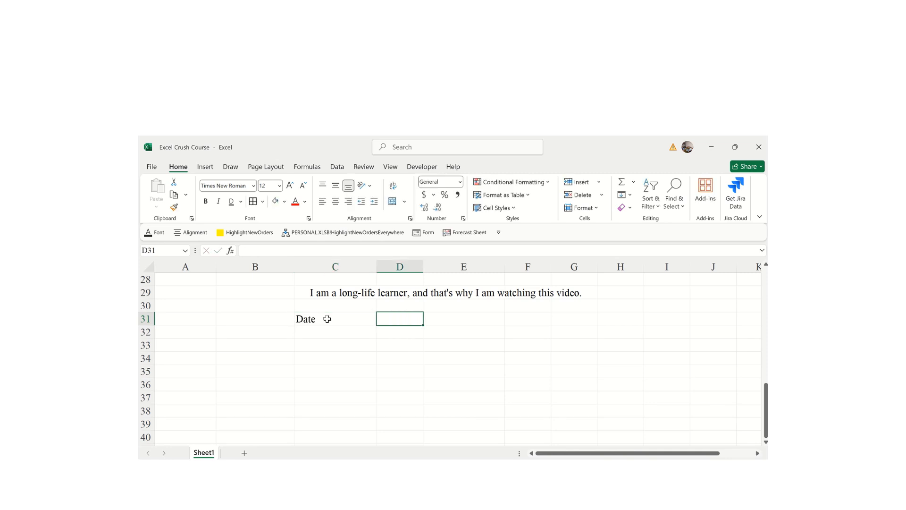
text(School)
key(Return)
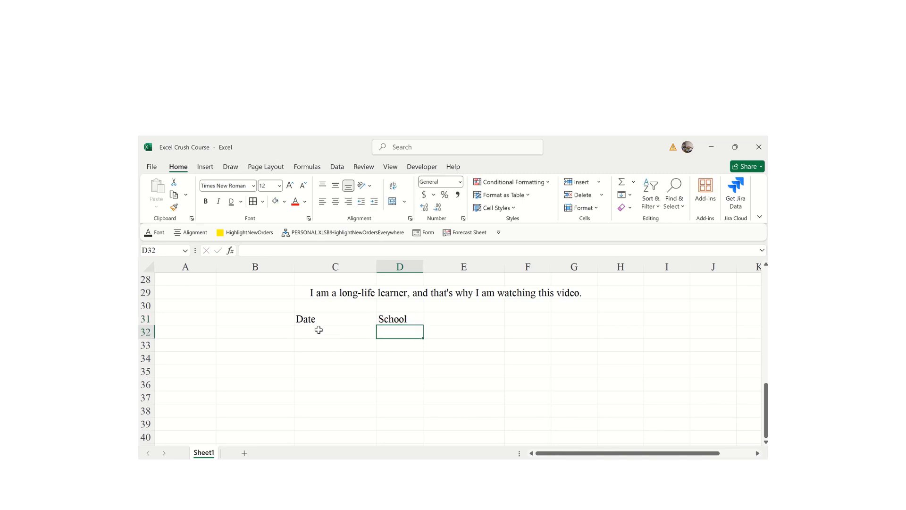
- Try merging the label row, undoing each merge that discards School
drag(312, 324, 400, 319)
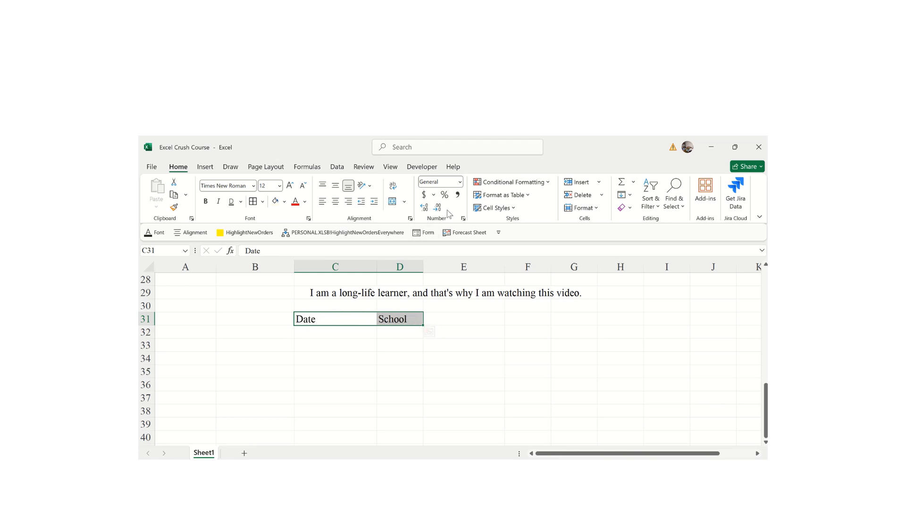
click(392, 202)
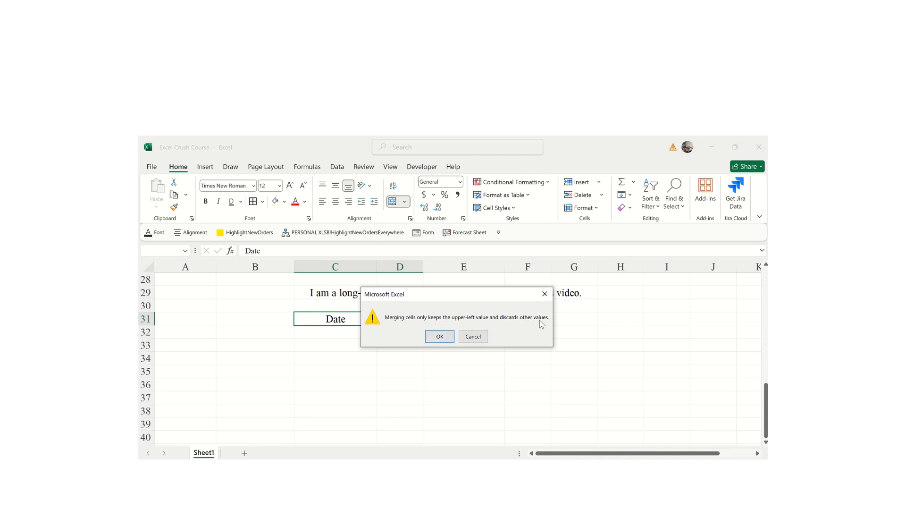
click(443, 336)
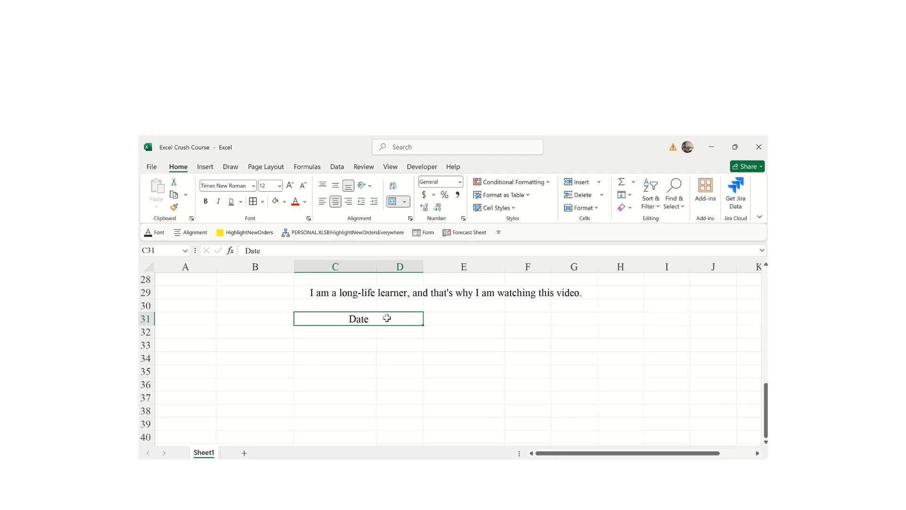
key(ctrl+z)
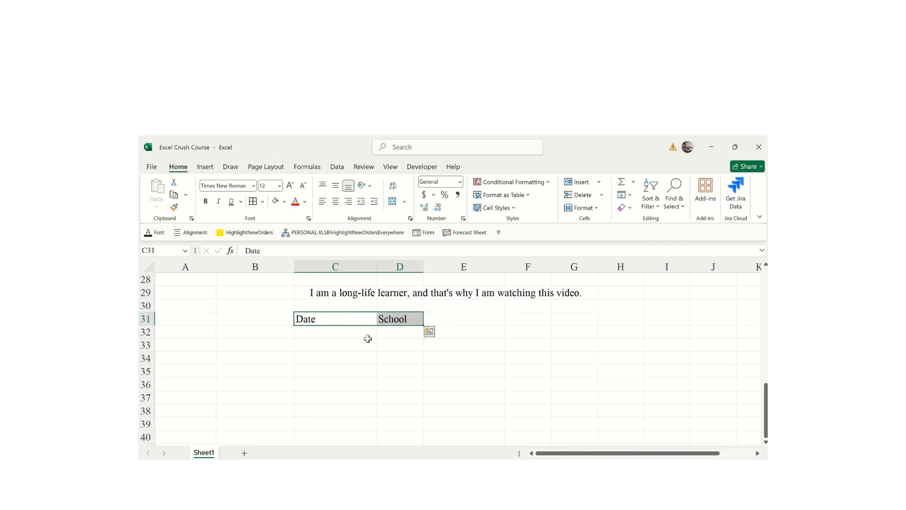
click(361, 373)
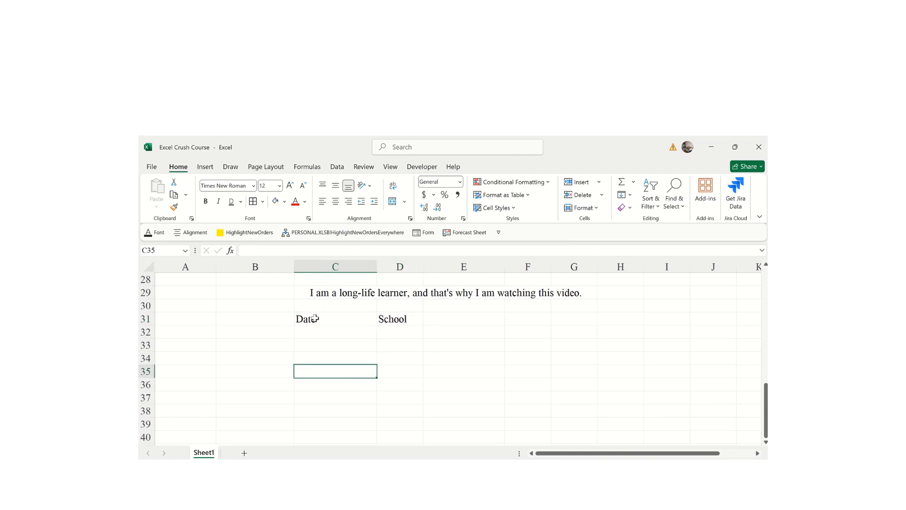
click(244, 321)
drag(243, 319, 385, 320)
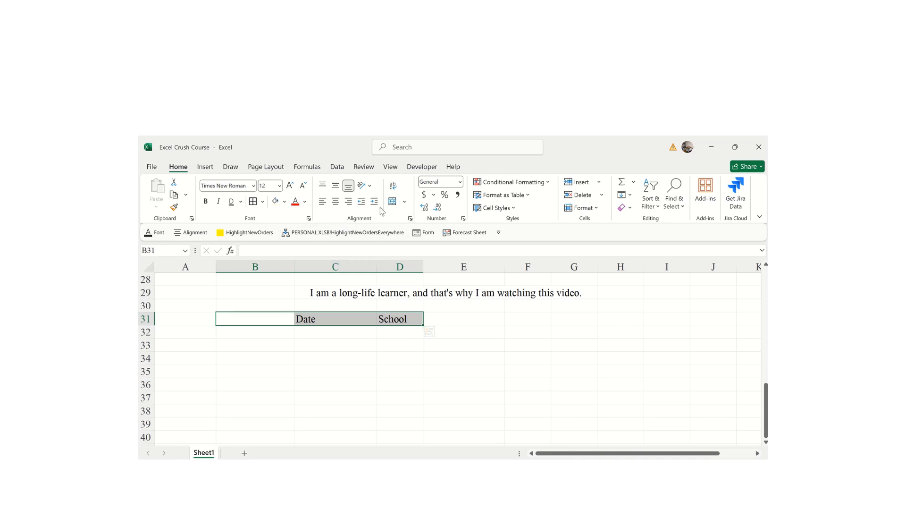
click(405, 205)
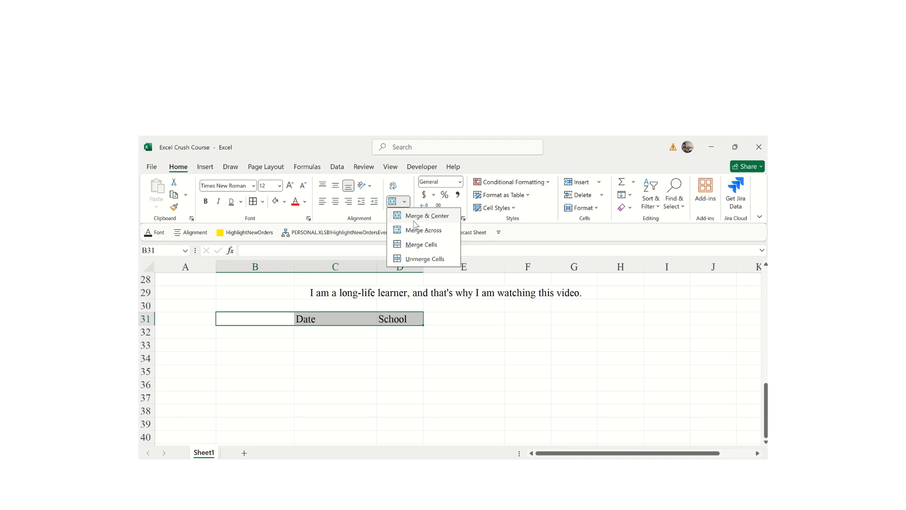
click(411, 218)
click(440, 336)
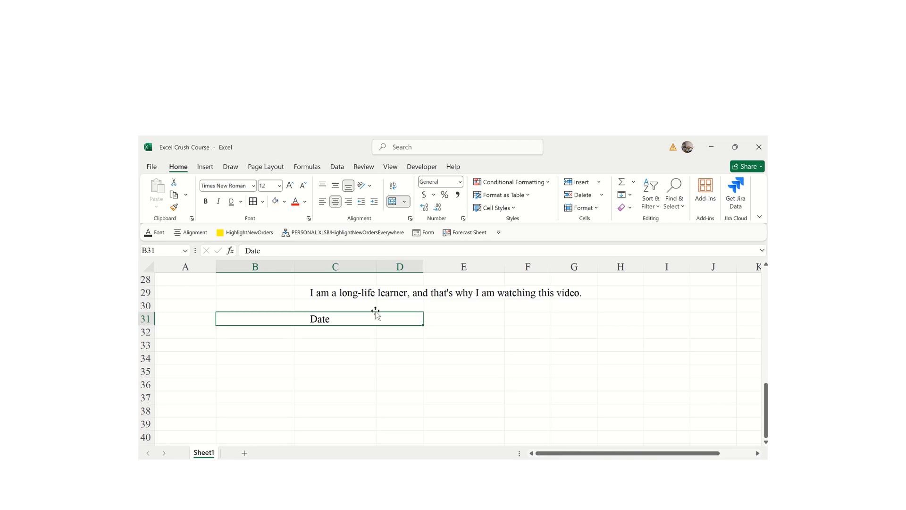
key(ctrl+z)
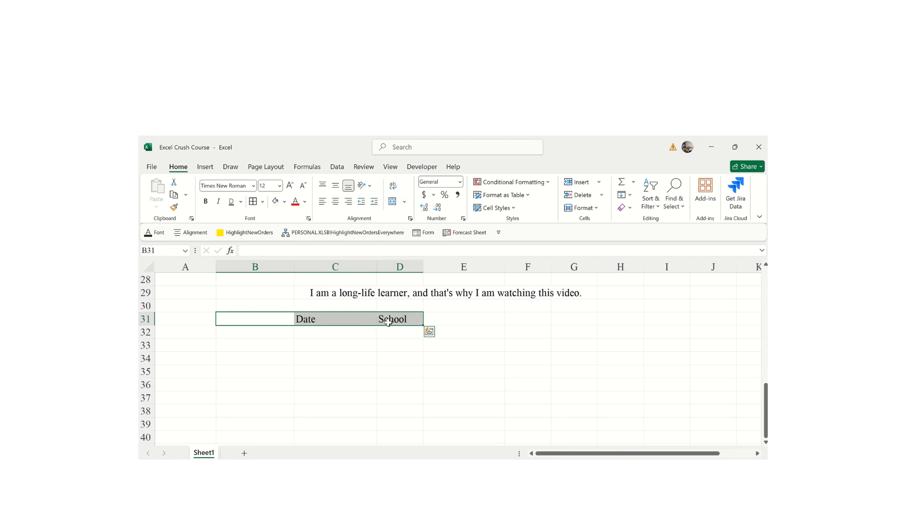
click(381, 355)
- Merge and centre B31:C31 so Date is centred while School stays in D31
drag(253, 316, 317, 314)
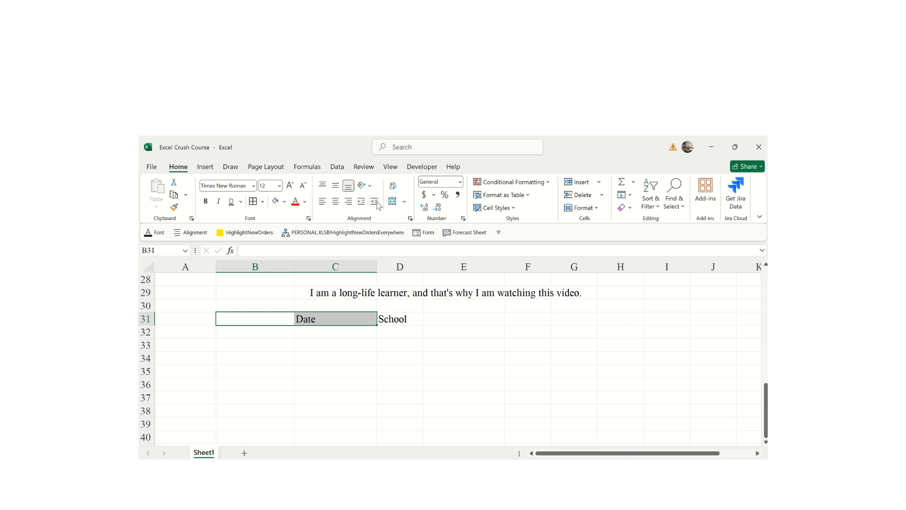
click(405, 202)
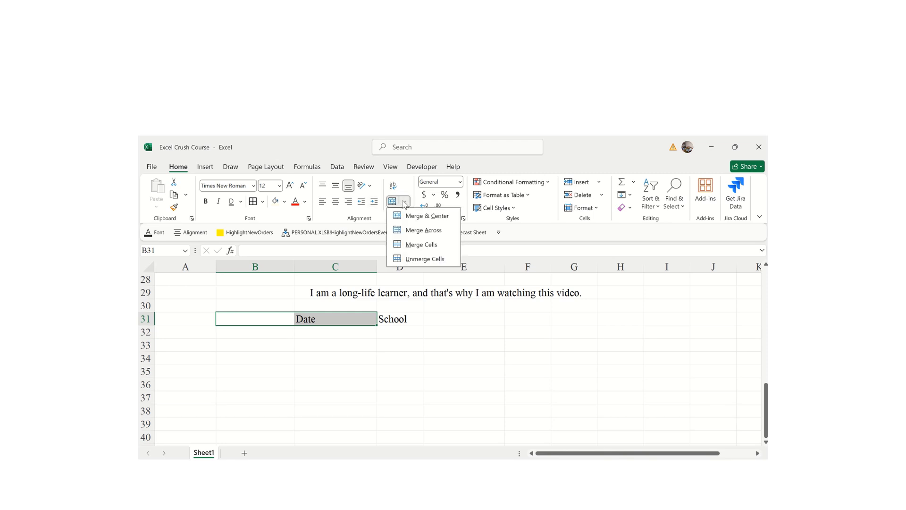
click(429, 219)
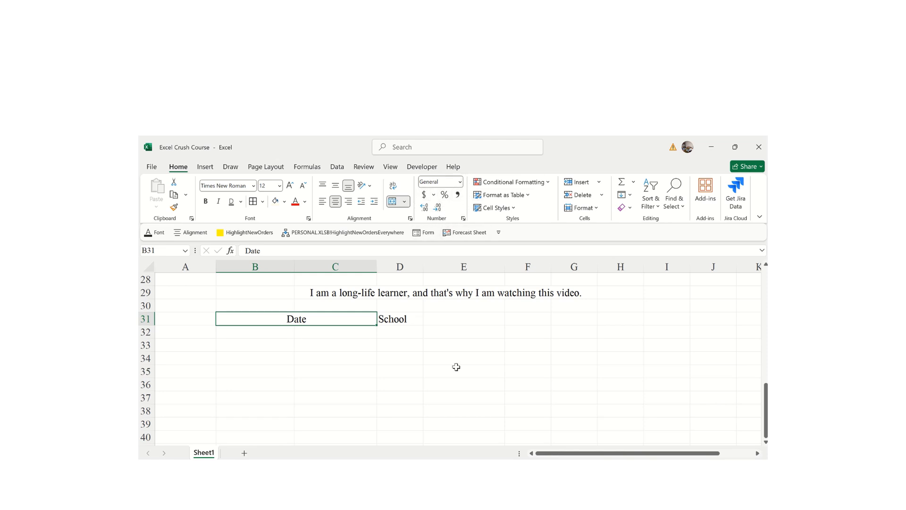
click(413, 395)
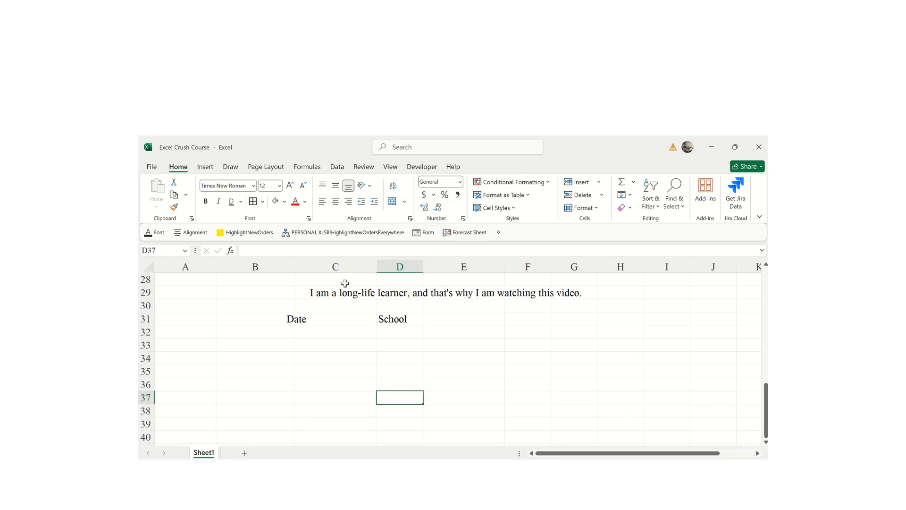
click(433, 194)
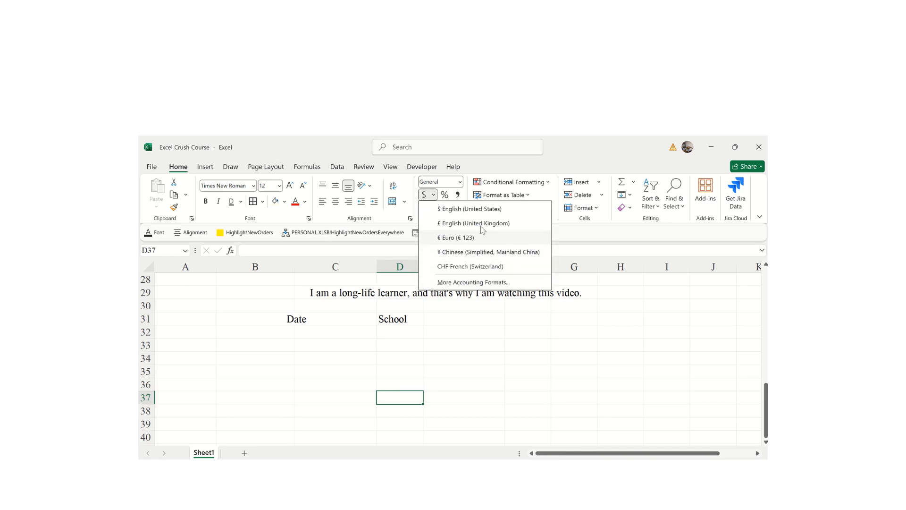
- Enter 200, 300 and 400 down C34:C36
click(521, 348)
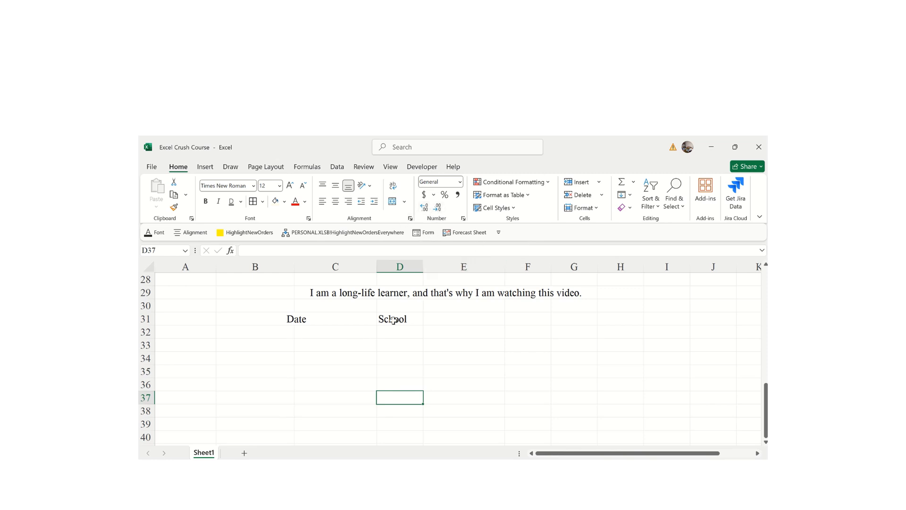
click(307, 355)
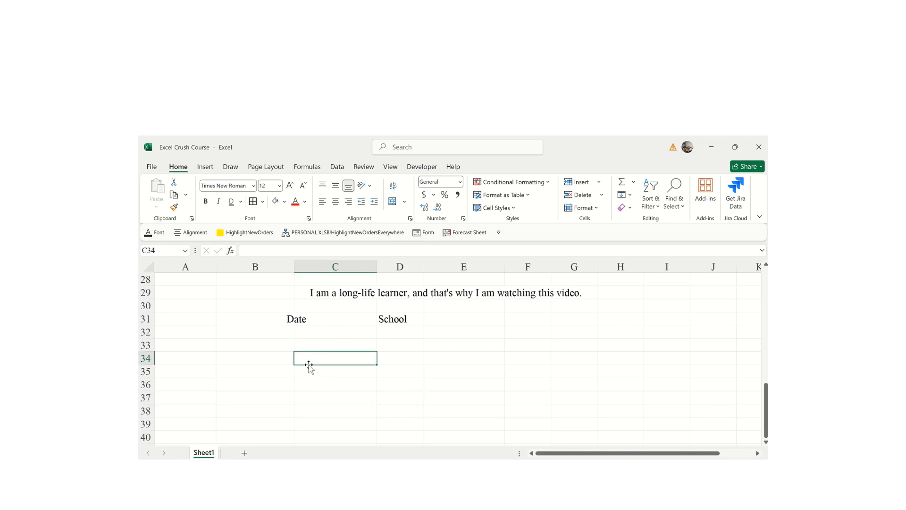
click(305, 347)
drag(304, 347, 427, 402)
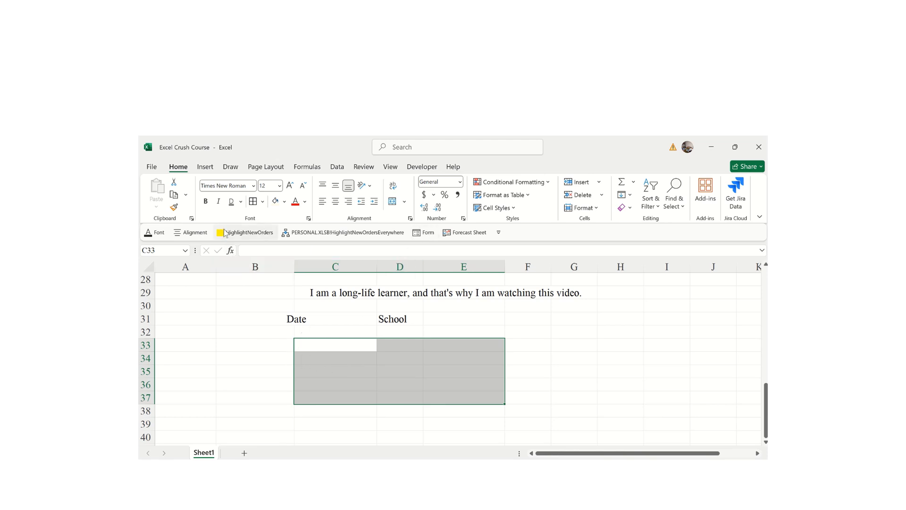
click(325, 364)
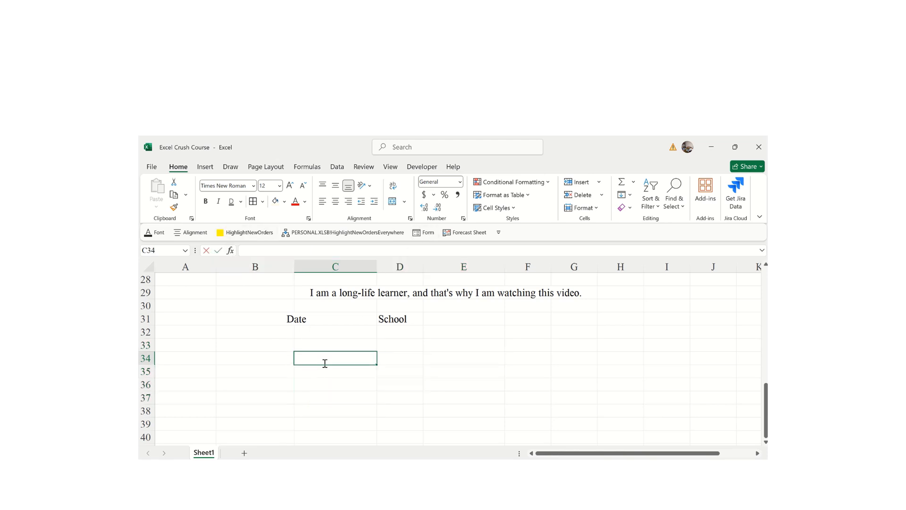
text(200)
key(Return)
text(300)
key(Return)
text(400)
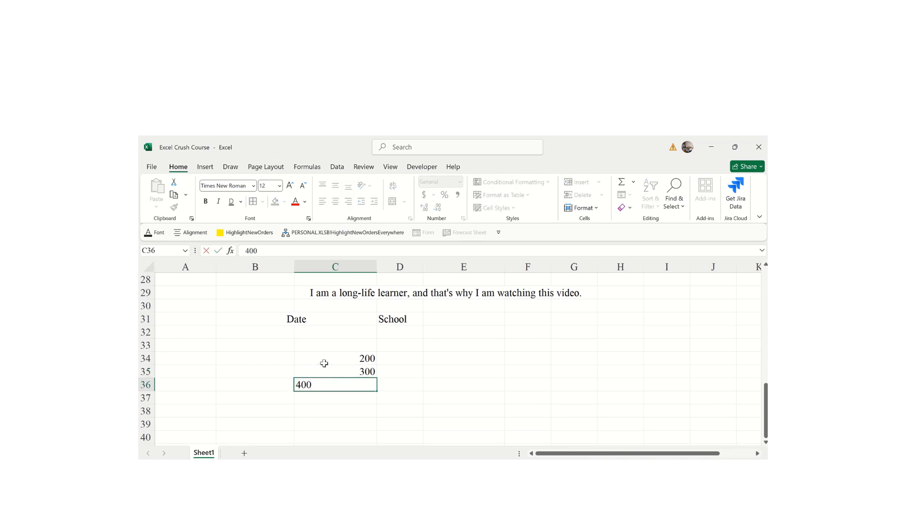
key(Tab)
- Enter 245, 400 and 200 in D34:D36, filling from the bottom up
text(200)
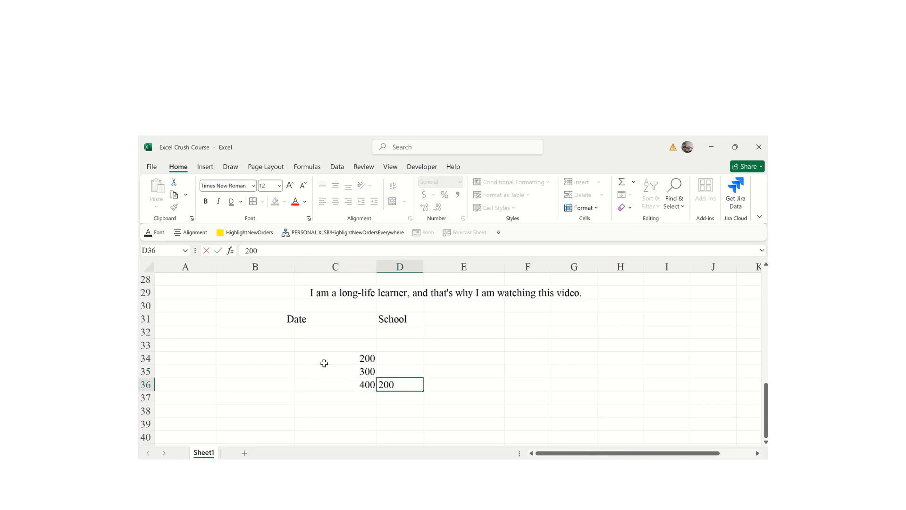
key(Up)
text(400)
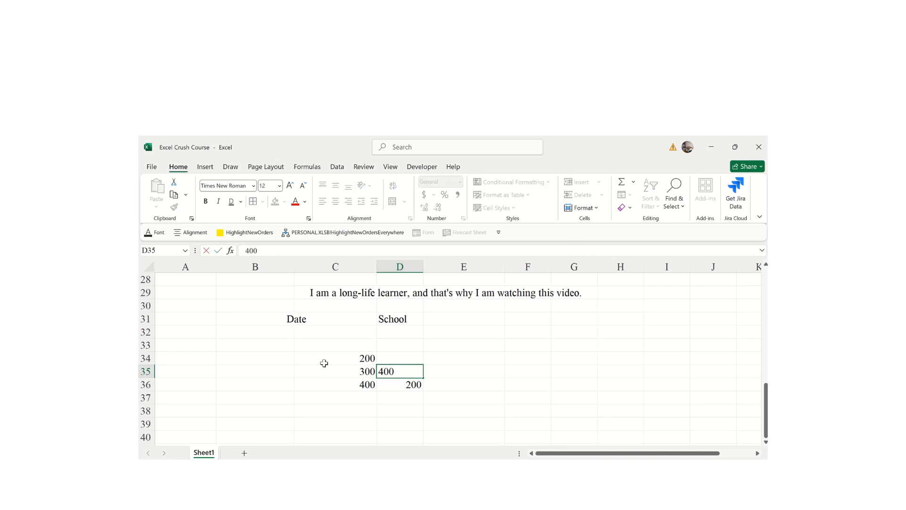
key(Up)
text(245)
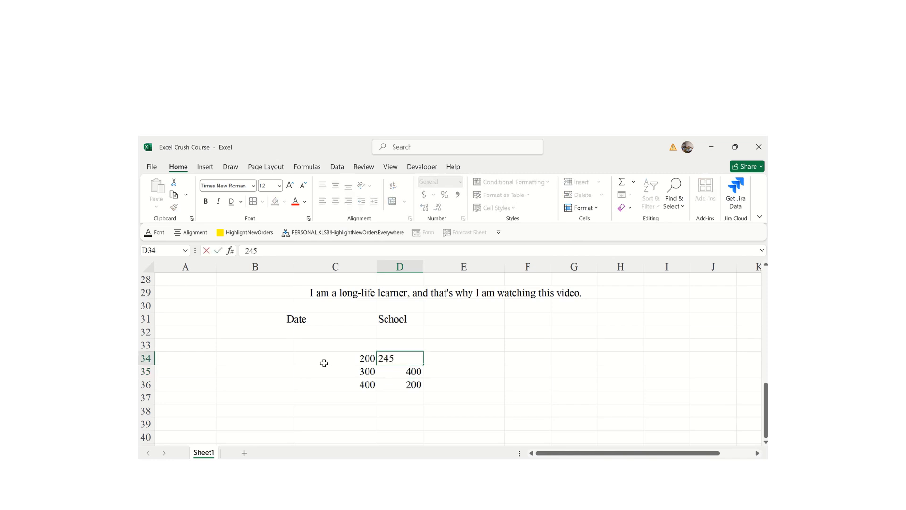
key(Return)
click(490, 382)
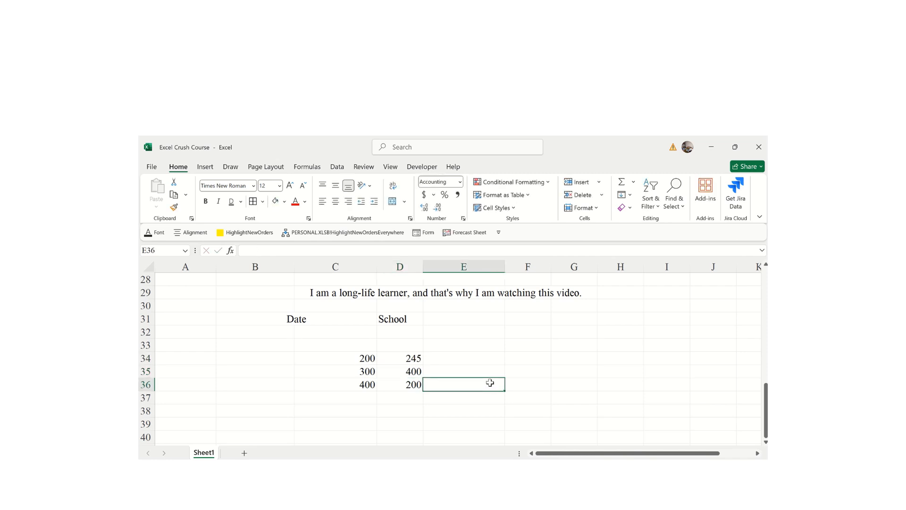
- Try adding and removing decimal places on the 200 in C34 and 245 in D34
click(355, 355)
click(425, 209)
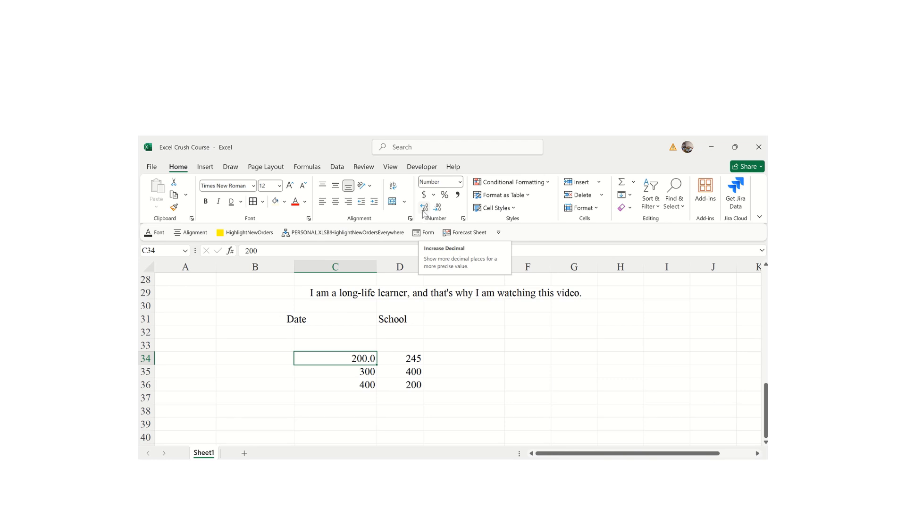
click(424, 210)
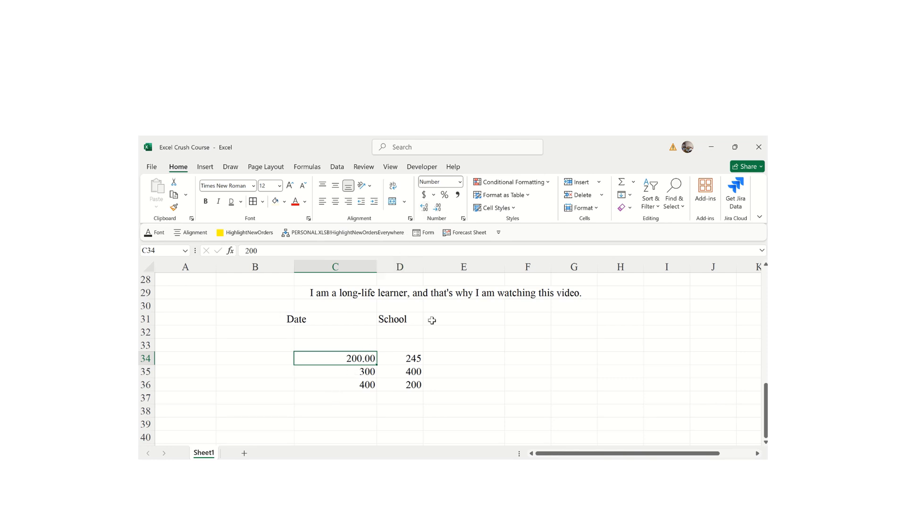
click(409, 364)
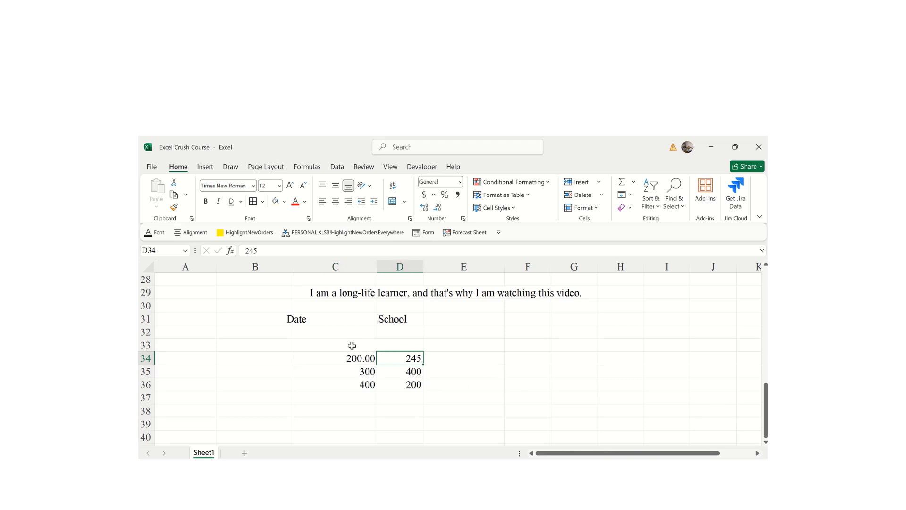
click(423, 208)
click(438, 208)
click(358, 361)
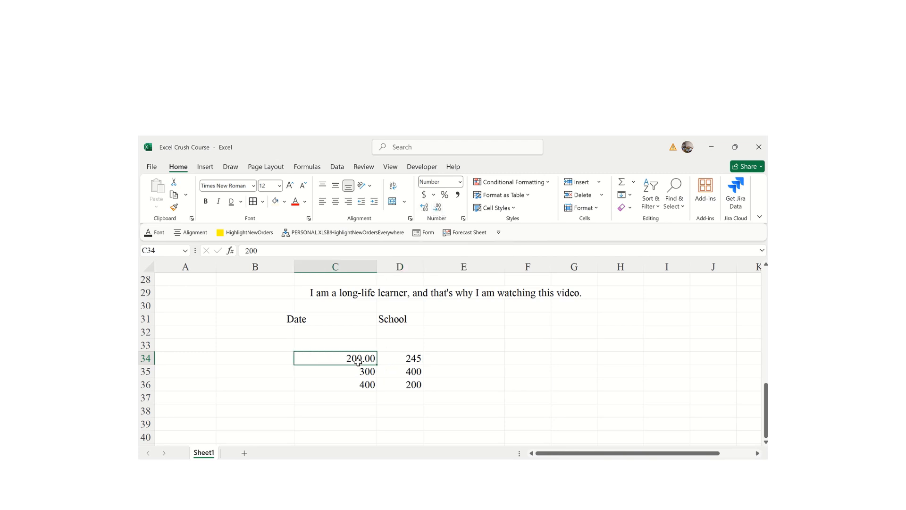
click(436, 209)
click(437, 208)
- Remove all decimals from C34:D36 and apply Percent Style, giving values like 20000%
click(397, 402)
drag(334, 354, 417, 388)
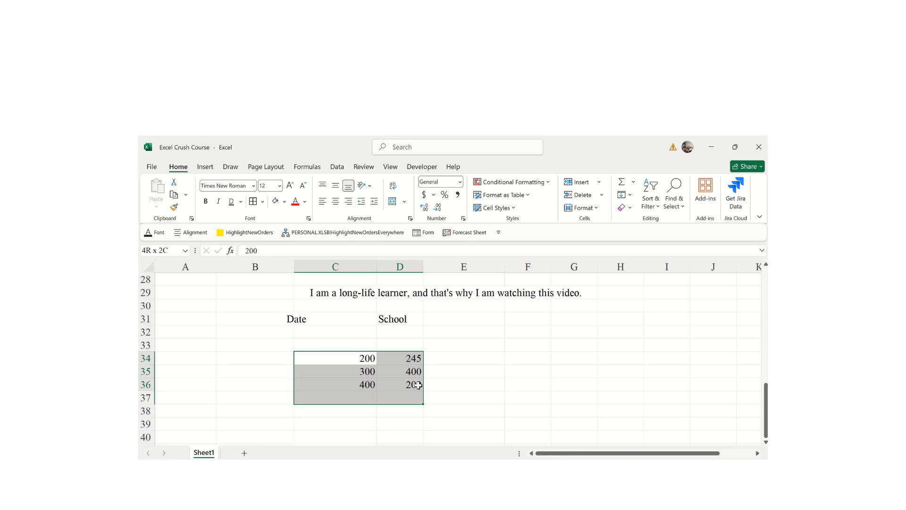
click(425, 209)
click(425, 209)
click(424, 208)
click(425, 208)
click(425, 209)
click(425, 208)
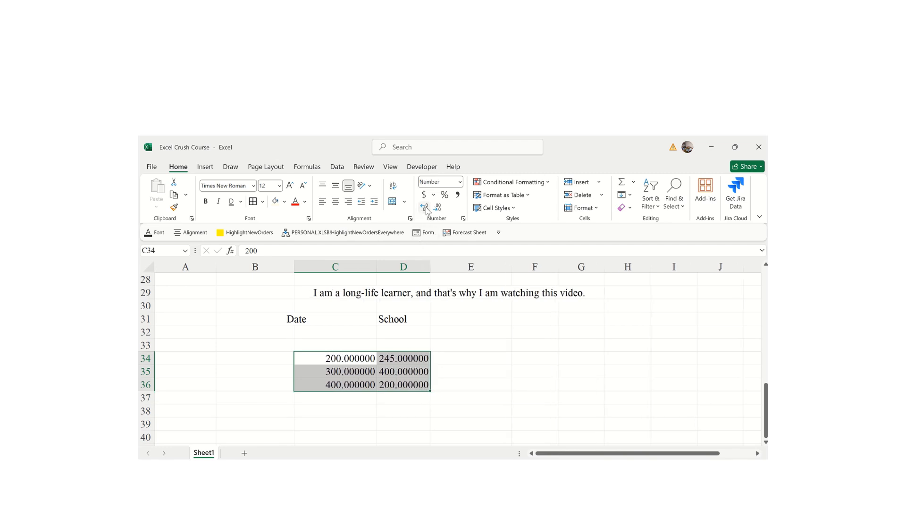
click(491, 371)
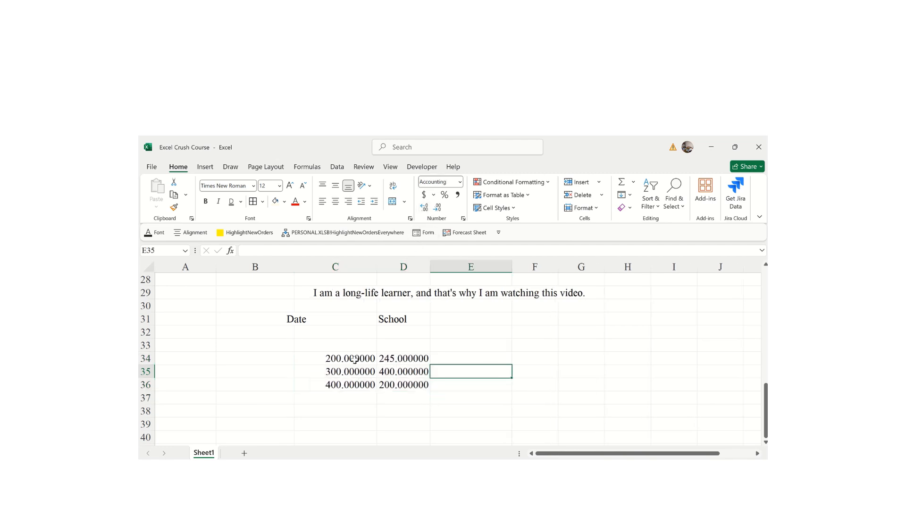
drag(324, 361, 390, 386)
click(437, 208)
click(437, 208)
click(437, 209)
click(436, 208)
click(437, 208)
click(437, 208)
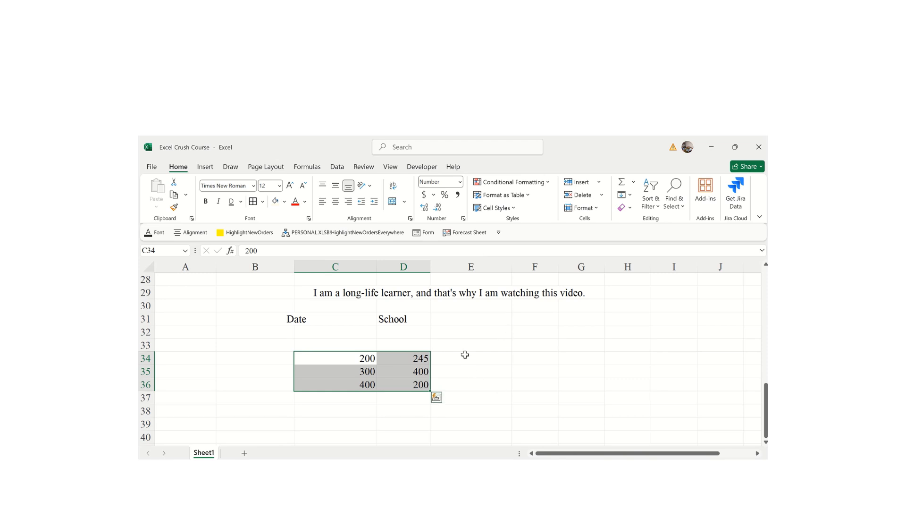
click(446, 195)
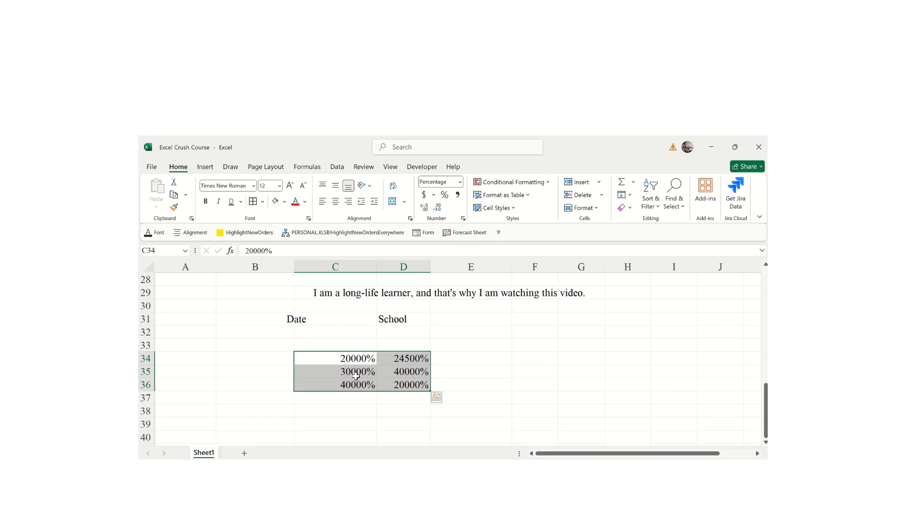
click(382, 372)
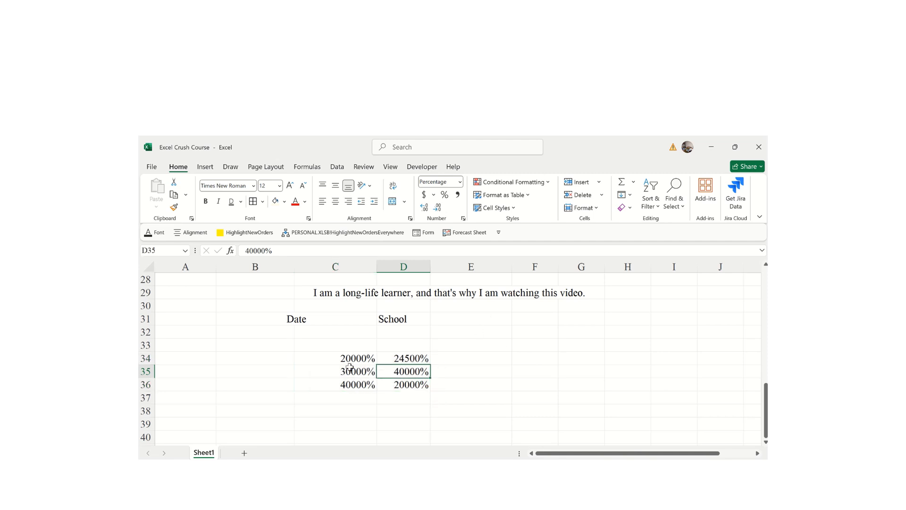
drag(342, 360, 396, 388)
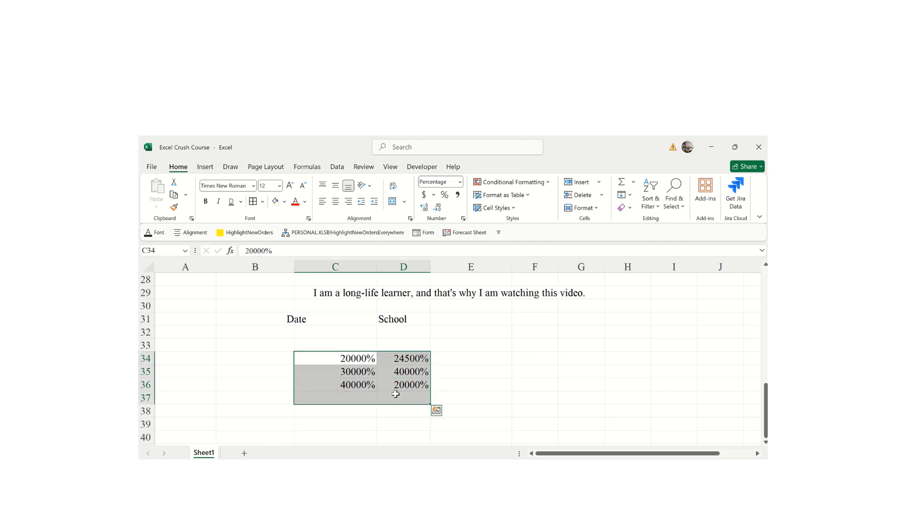
click(529, 409)
key(ctrl+z)
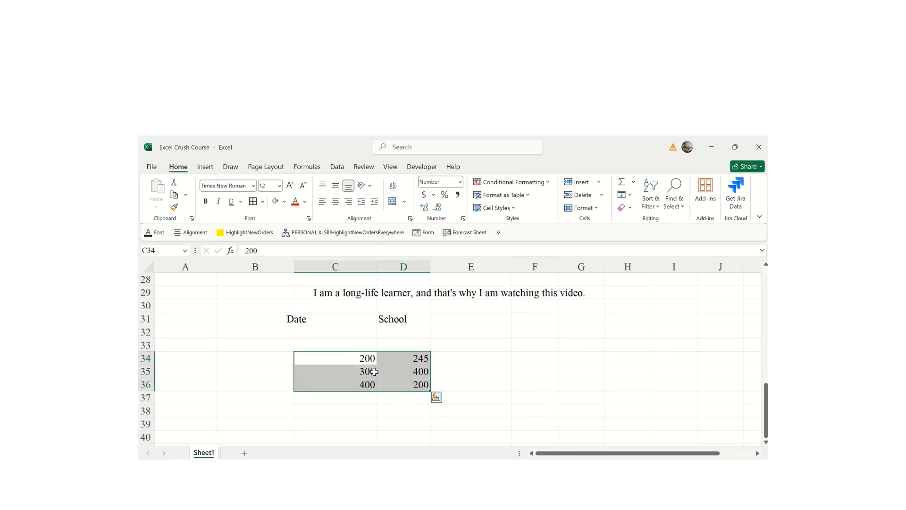
click(357, 426)
drag(356, 355, 422, 384)
click(445, 196)
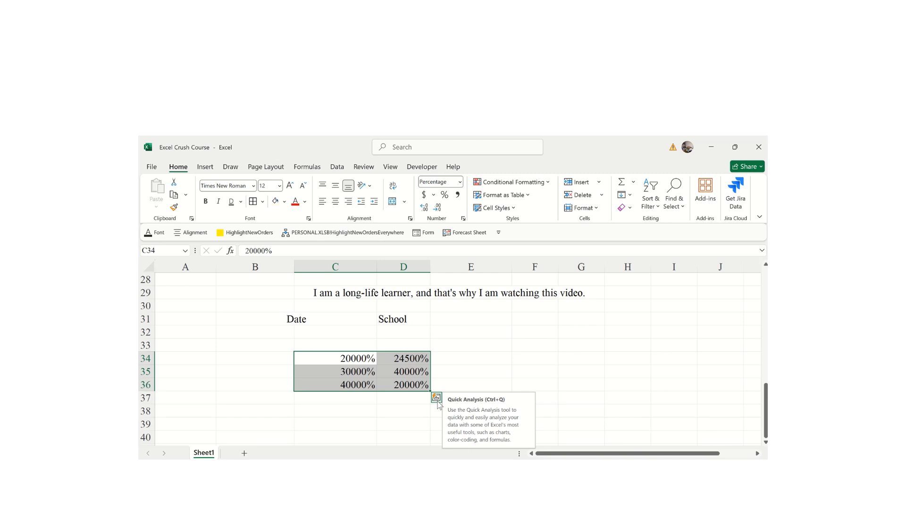
- Apply a Quick Analysis red-to-green colour scale to the C34:D36 percentages
click(437, 398)
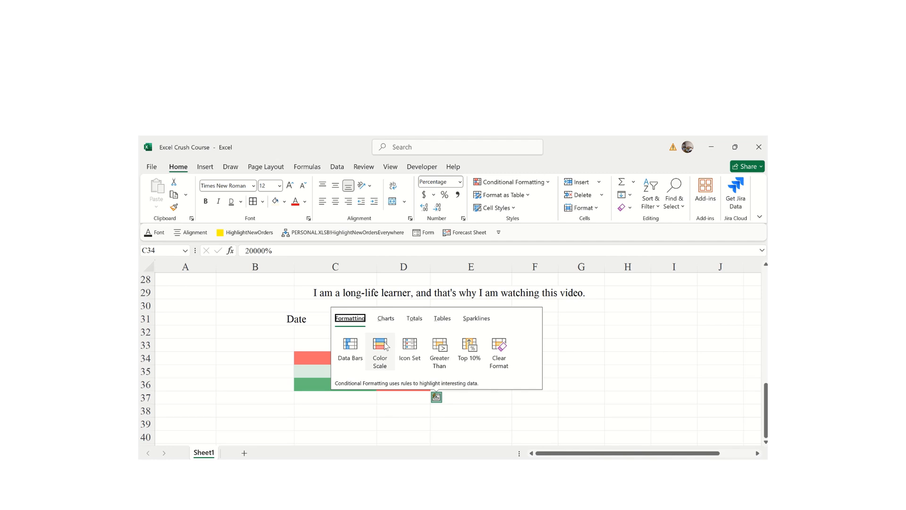
click(383, 346)
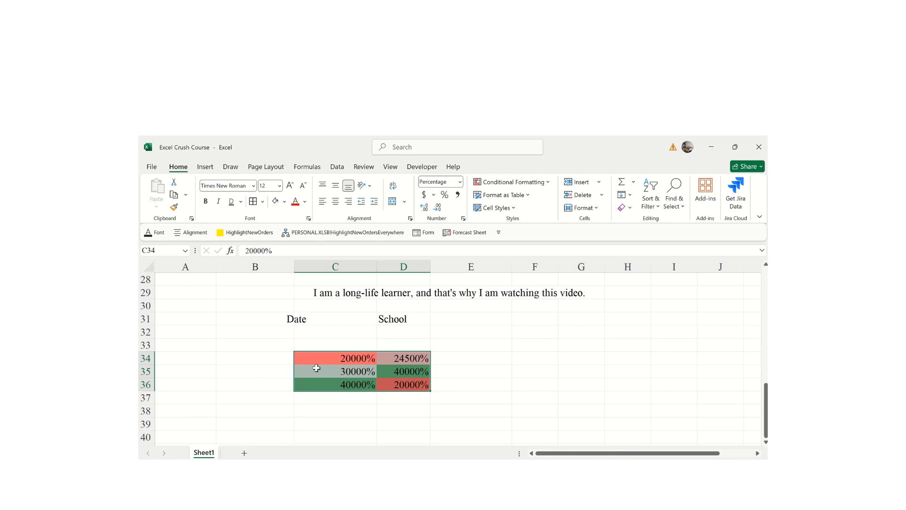
click(301, 366)
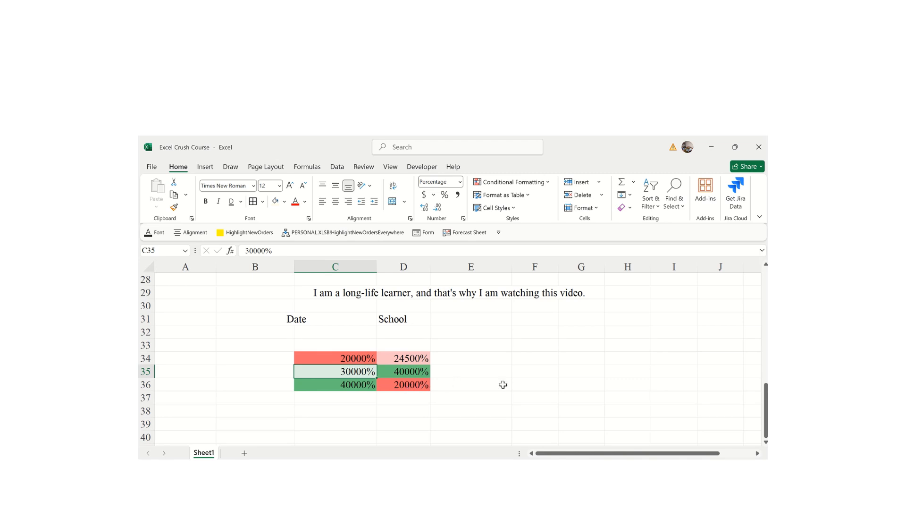
click(539, 387)
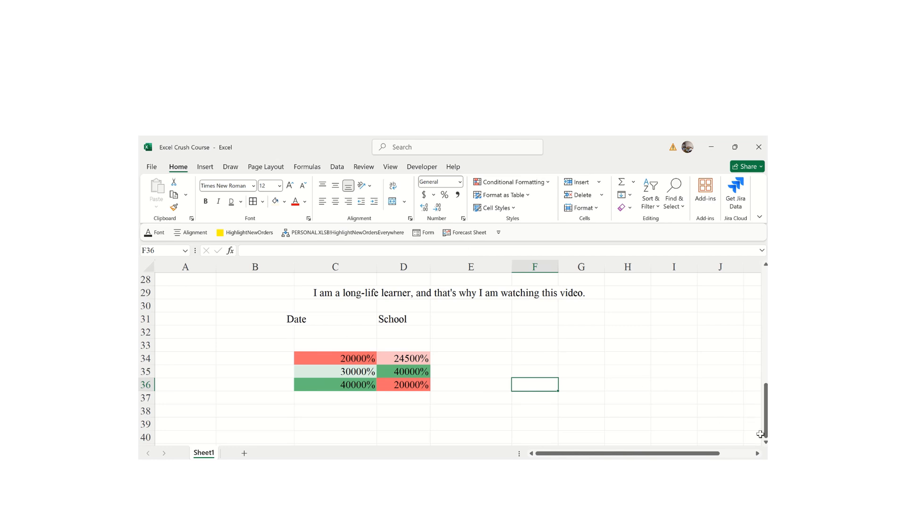
click(533, 353)
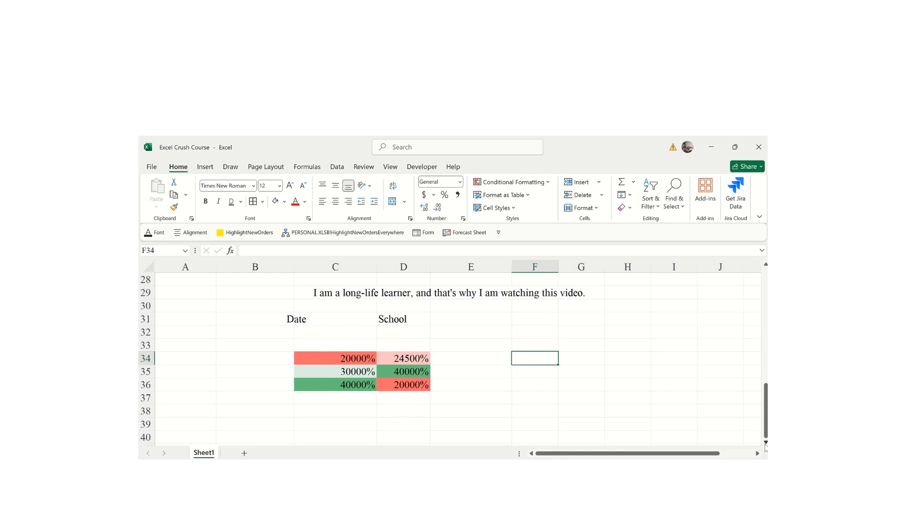
scroll(766, 445, down, 3)
scroll(766, 445, down, 1)
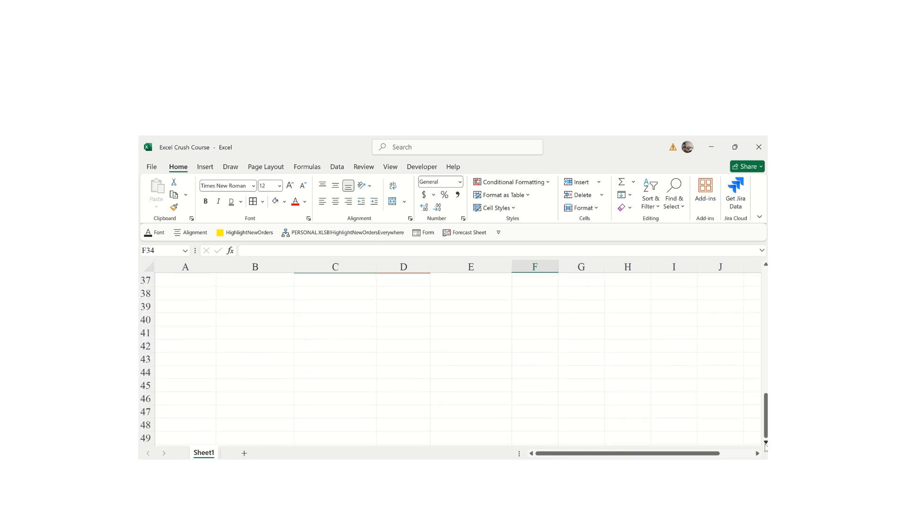
click(510, 183)
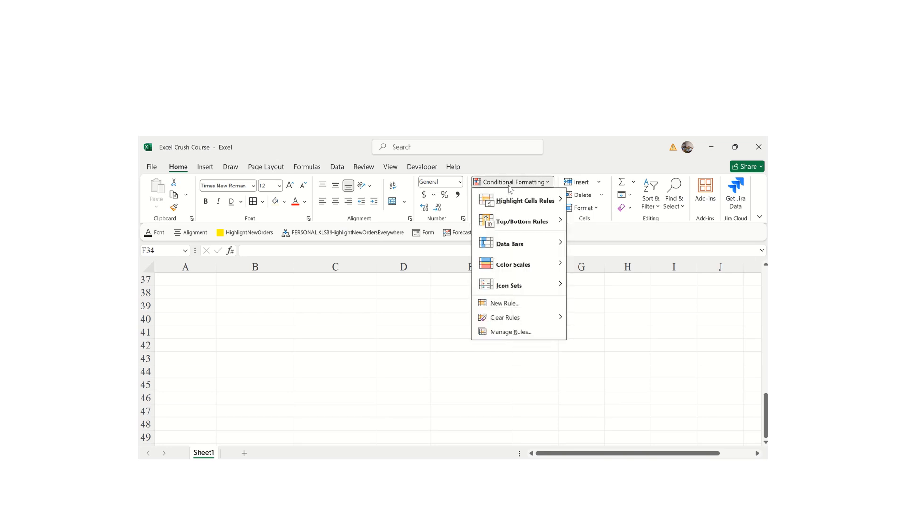
mouse_move(551, 209)
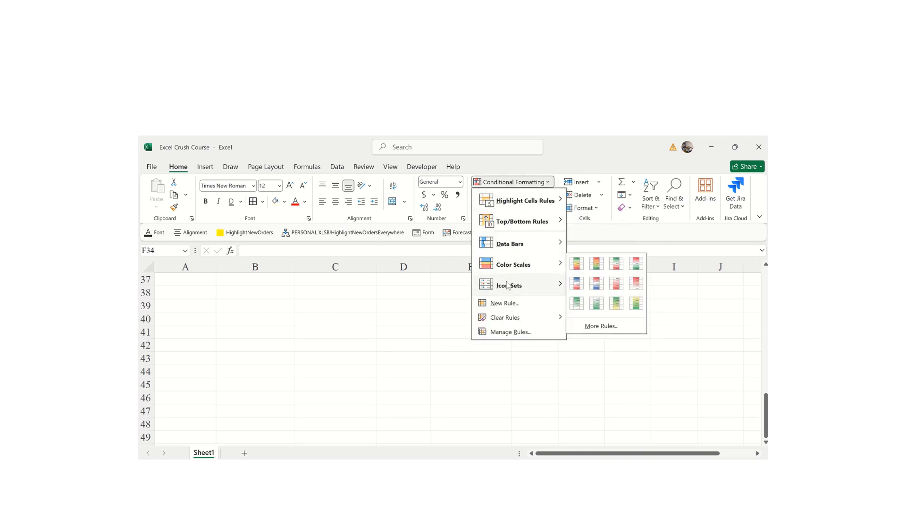
mouse_move(516, 265)
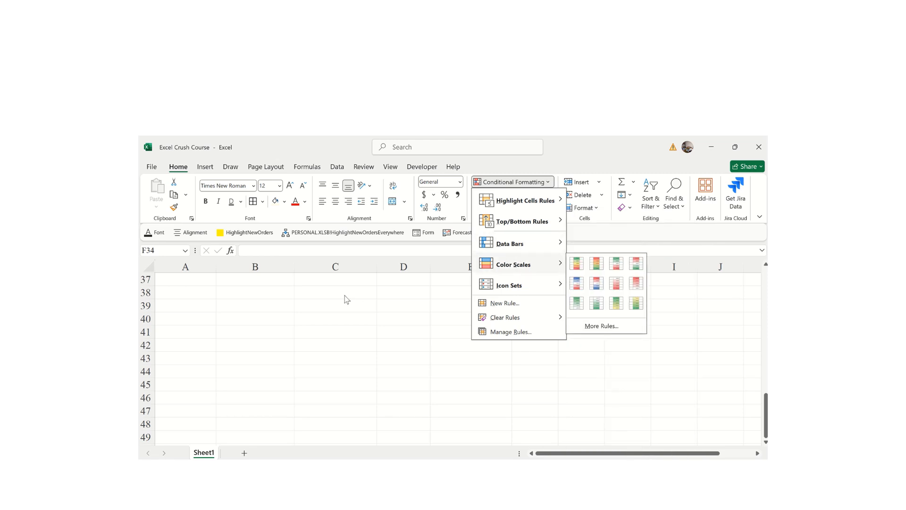
click(251, 321)
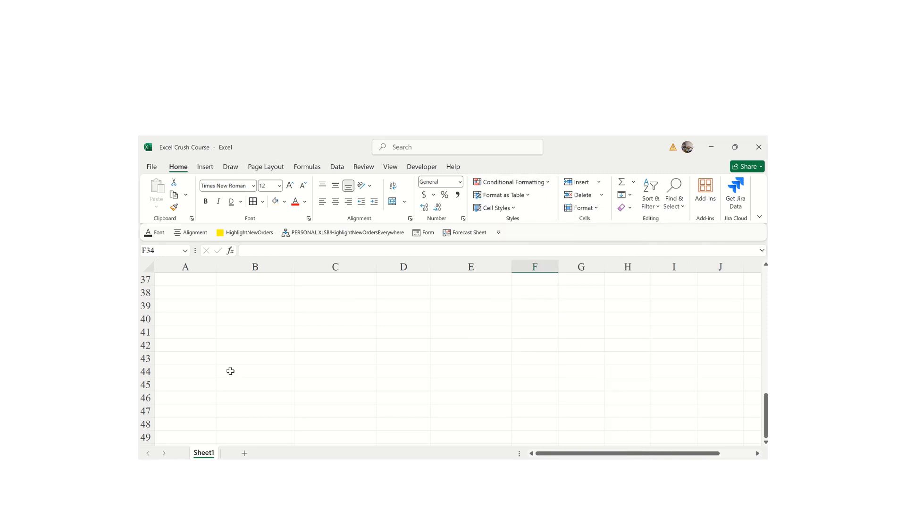
click(549, 184)
mouse_move(510, 226)
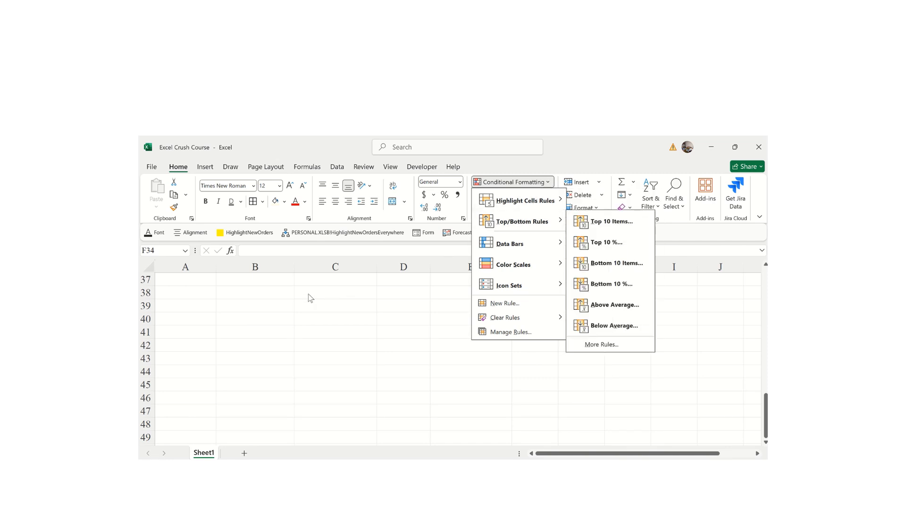
click(282, 309)
scroll(280, 308, up, 1)
text(200)
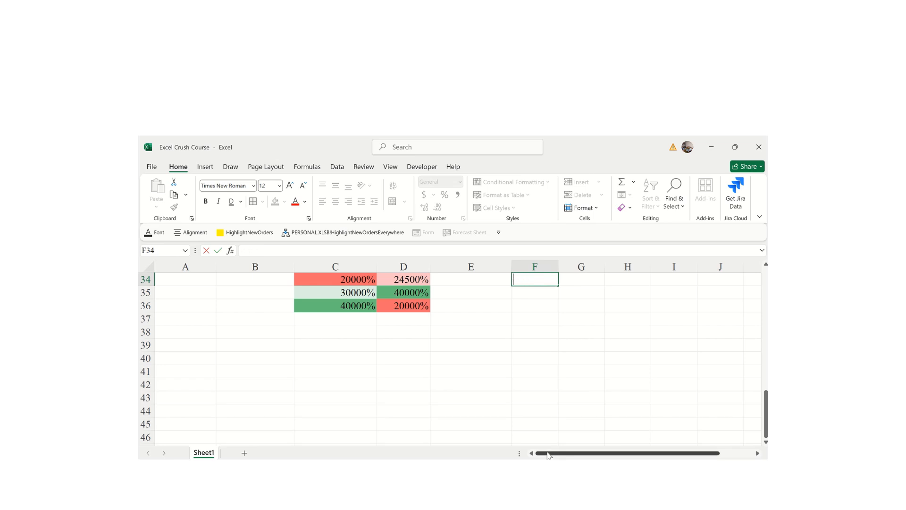
key(Escape)
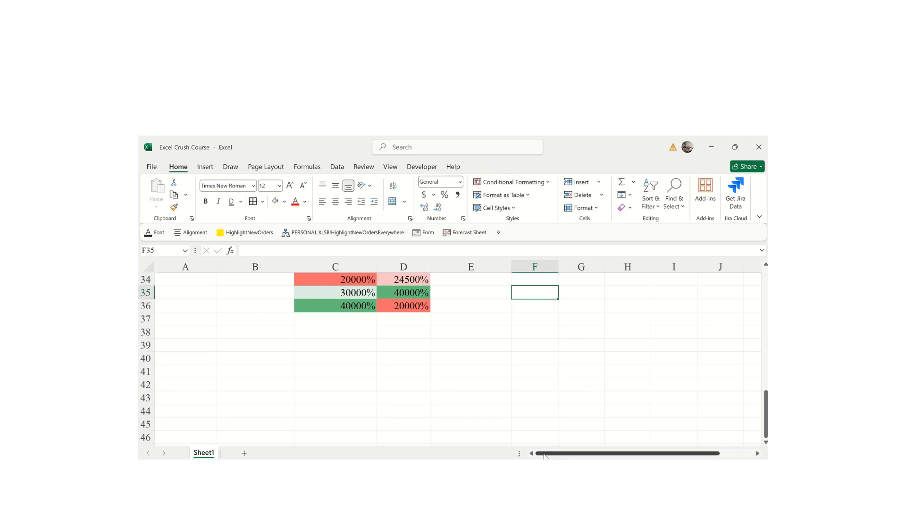
- Enter 2000, 3000, 4000 and 400 down B38:B41
click(249, 335)
text(2000)
key(Return)
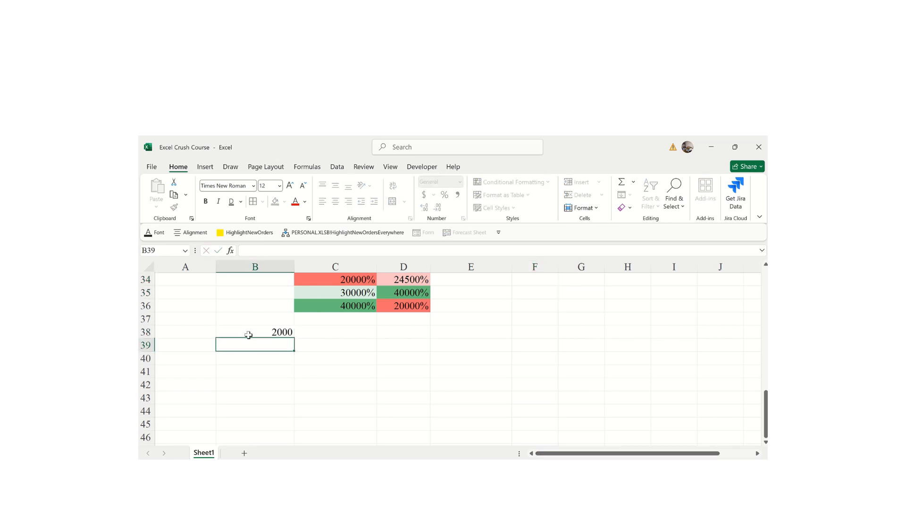
text(3000)
key(Return)
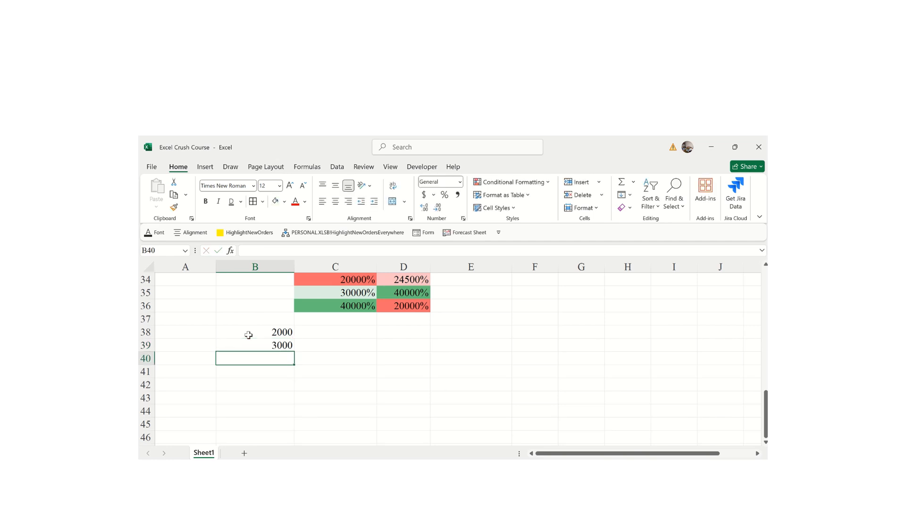
text(4000)
key(Return)
text(400)
click(321, 339)
- Enter 300 in C39 and 200 in C38, shown as red percentages
text(300)
click(337, 323)
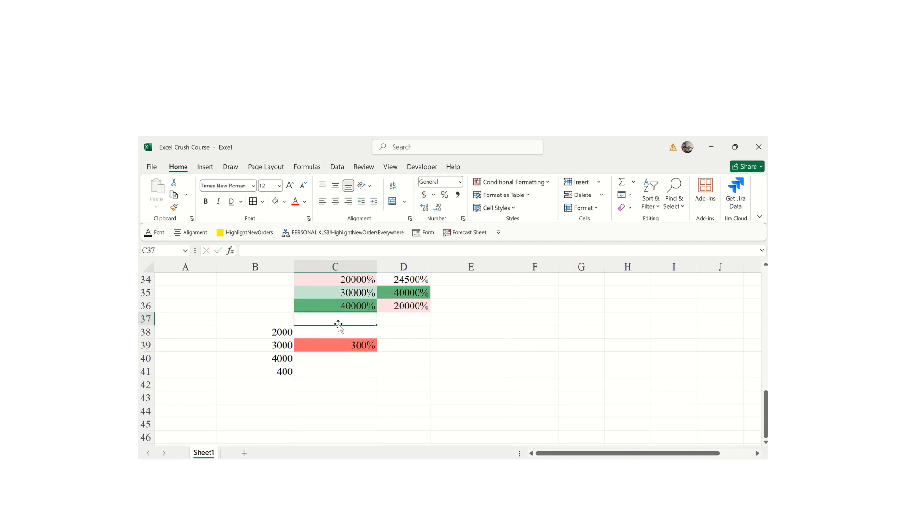
click(309, 333)
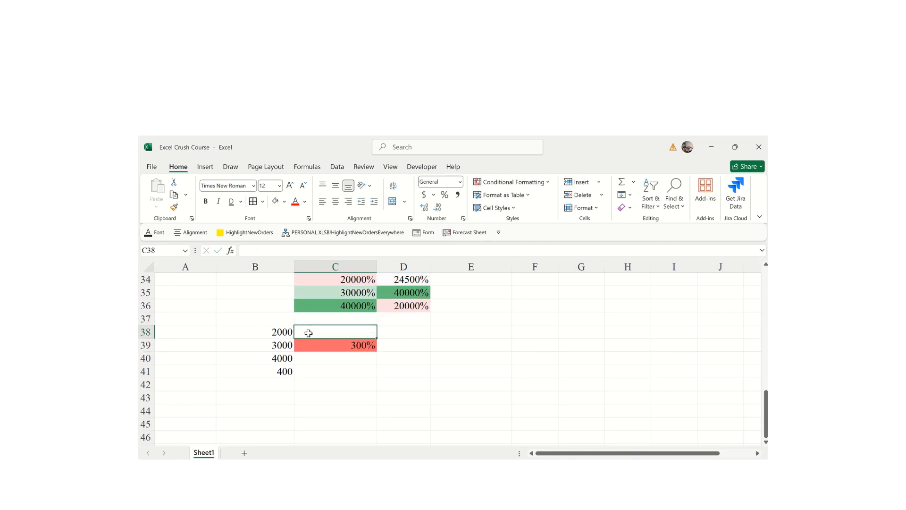
text(200)
click(358, 359)
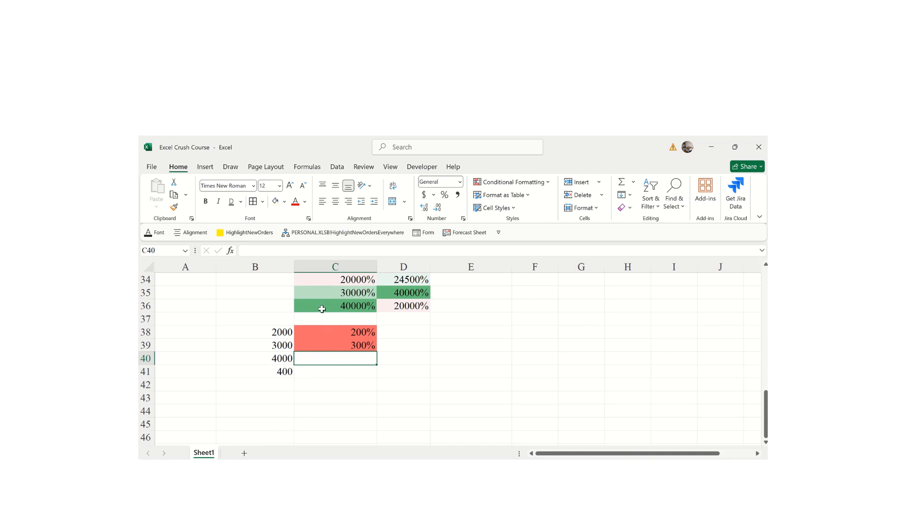
mouse_move(765, 426)
mouse_down()
mouse_move(763, 404)
mouse_move(761, 415)
mouse_up()
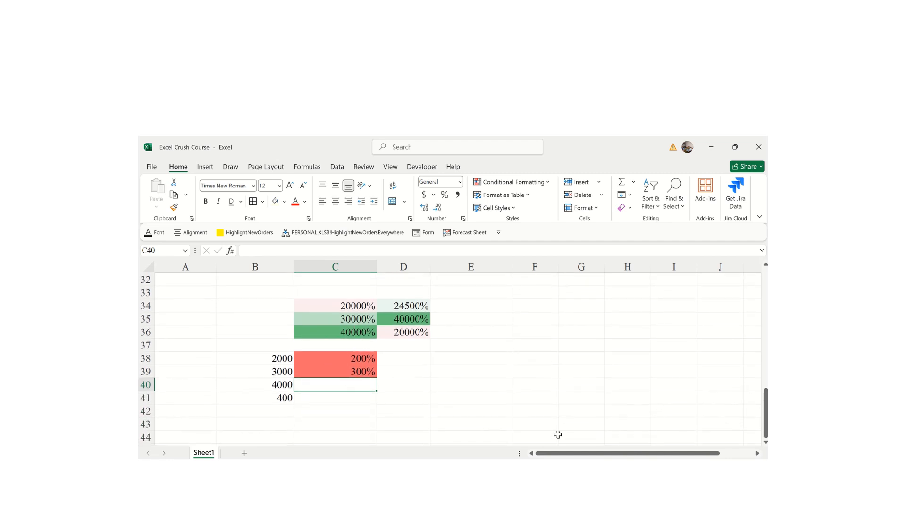
drag(558, 453, 593, 452)
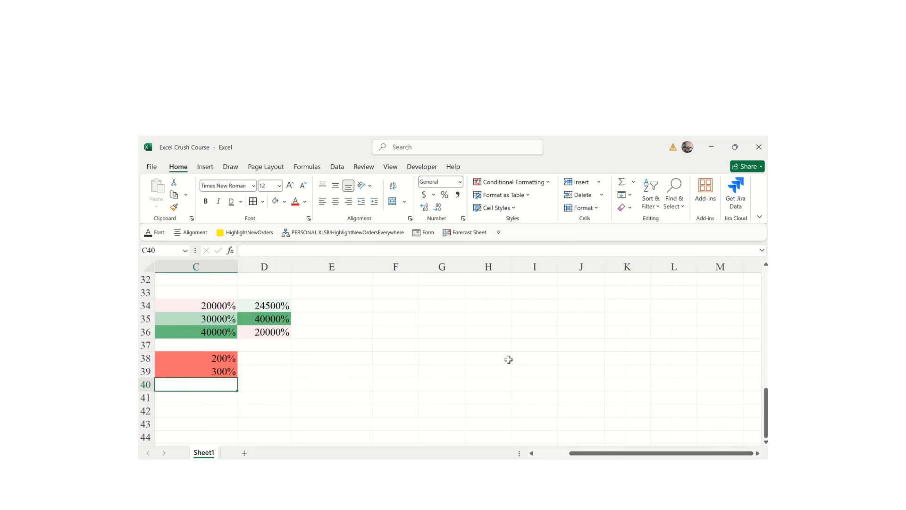
- Enter 2000, 3000, 400 and 400 down H36:H39
click(485, 329)
text(2000)
key(Return)
text(3000)
key(Return)
text(400)
key(Return)
text(400)
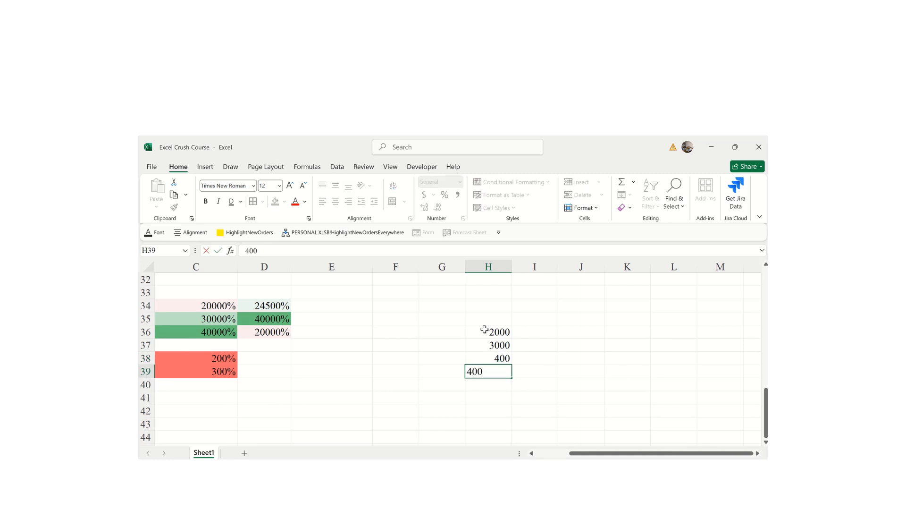
click(526, 333)
- Enter 3000, 400, 2000 and 20000 down I36:I39
text(300)
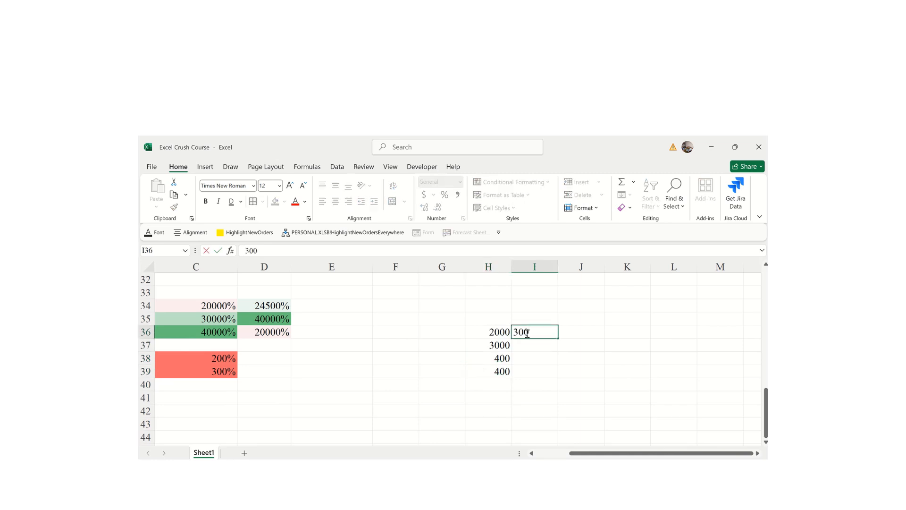
text(0)
key(Return)
text(400)
key(Return)
text(2000)
key(Return)
text(20)
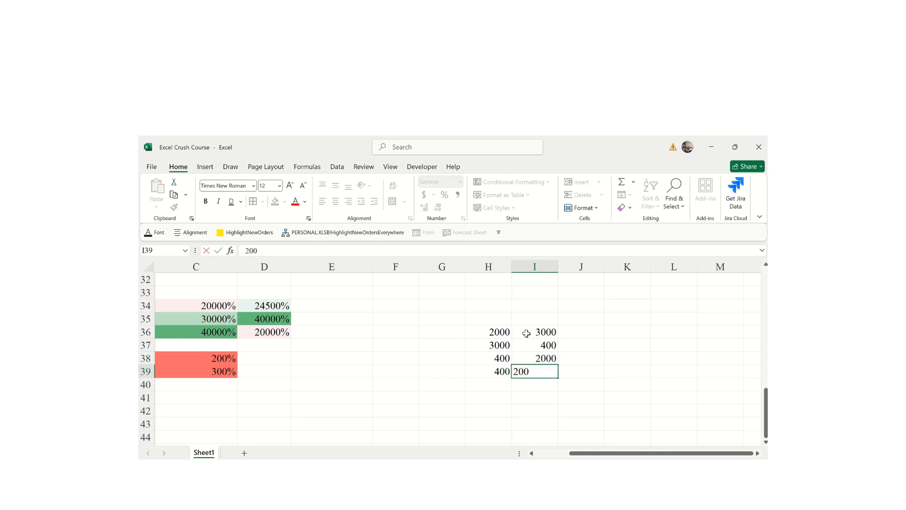
key(Return)
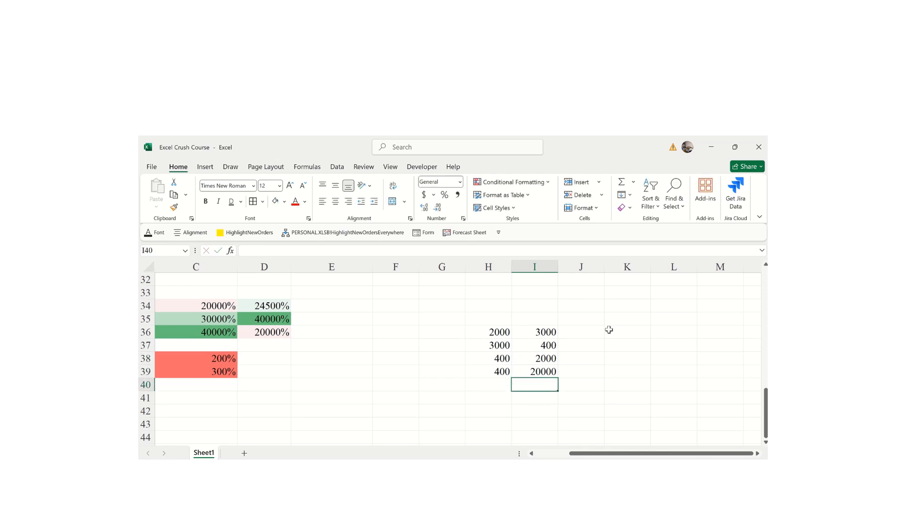
- Select H36:I39 and bring up the Conditional Formatting highlight-cell rules
drag(493, 331, 535, 371)
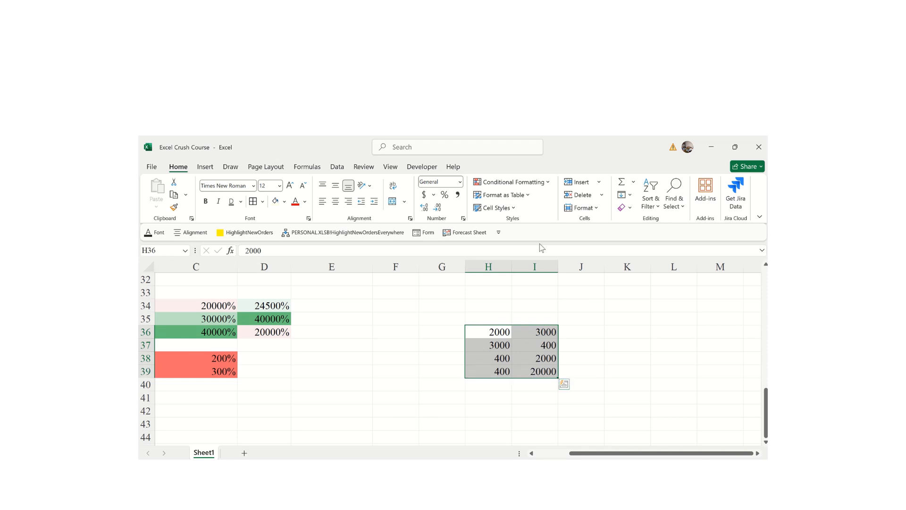
click(547, 183)
mouse_move(517, 206)
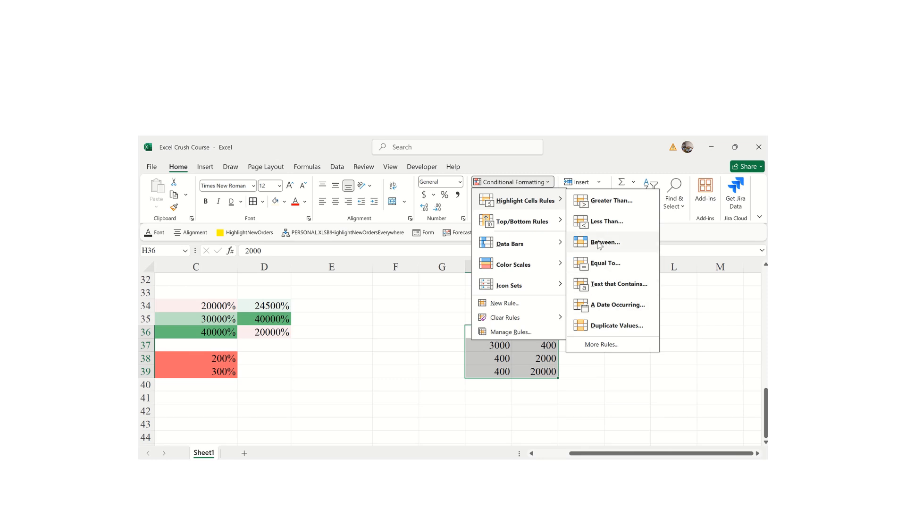
- Add a Between 300–4000 rule to H36:I39 using Yellow Fill with Dark Yellow Text
click(599, 242)
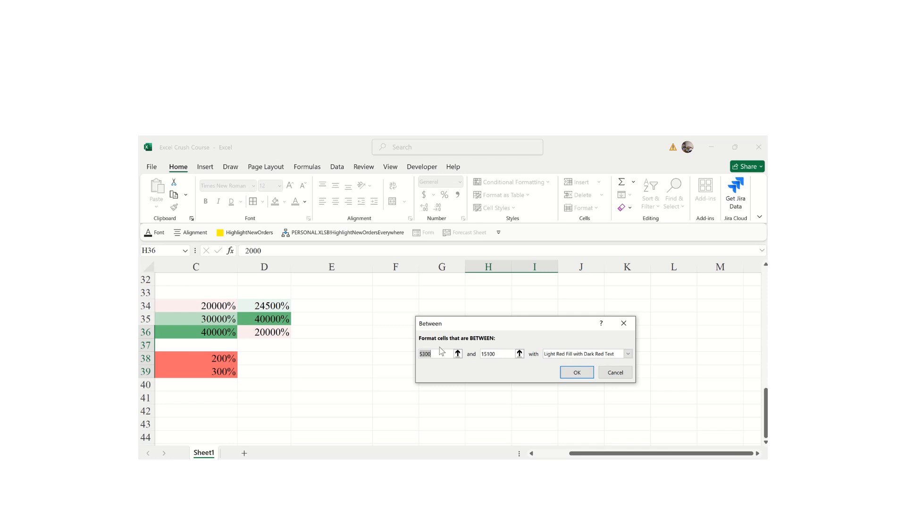
text(2)
double_click(489, 353)
text(4)
click(628, 354)
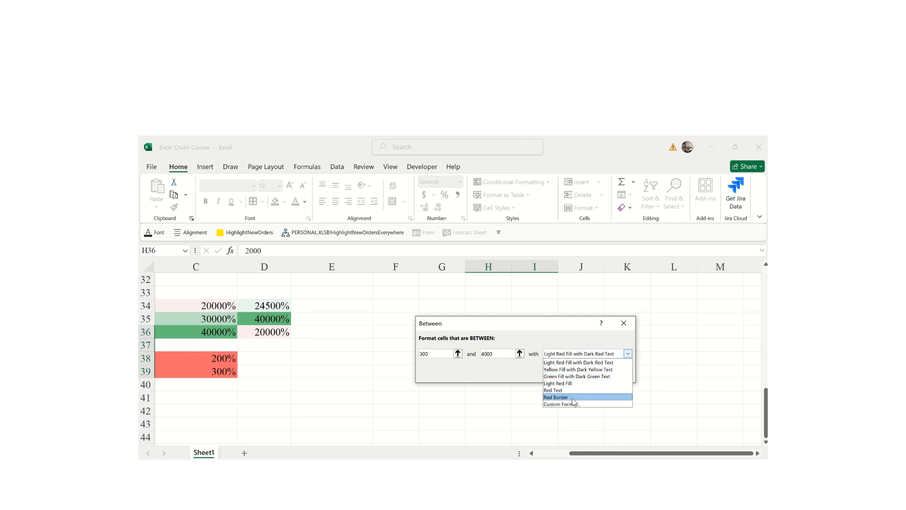
click(555, 372)
click(576, 373)
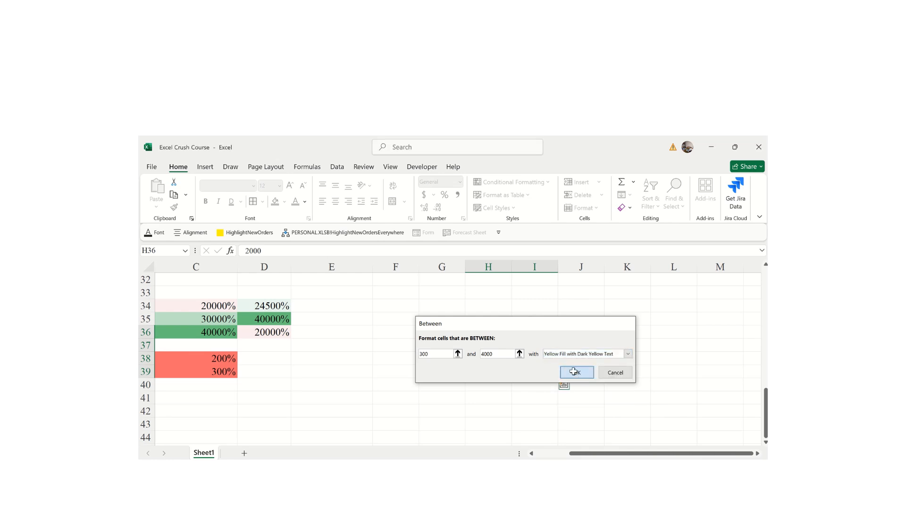
click(619, 366)
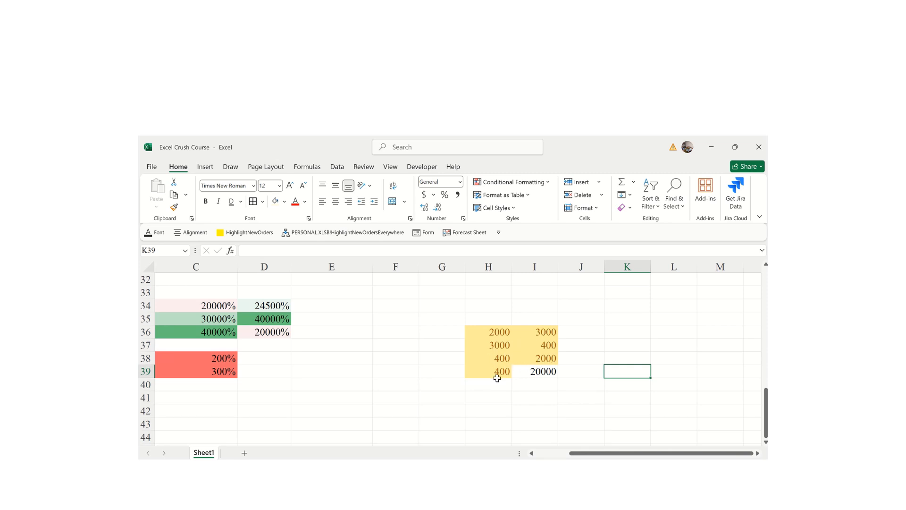
- Undo and redo the yellow Between rule to compare the highlighting
click(516, 348)
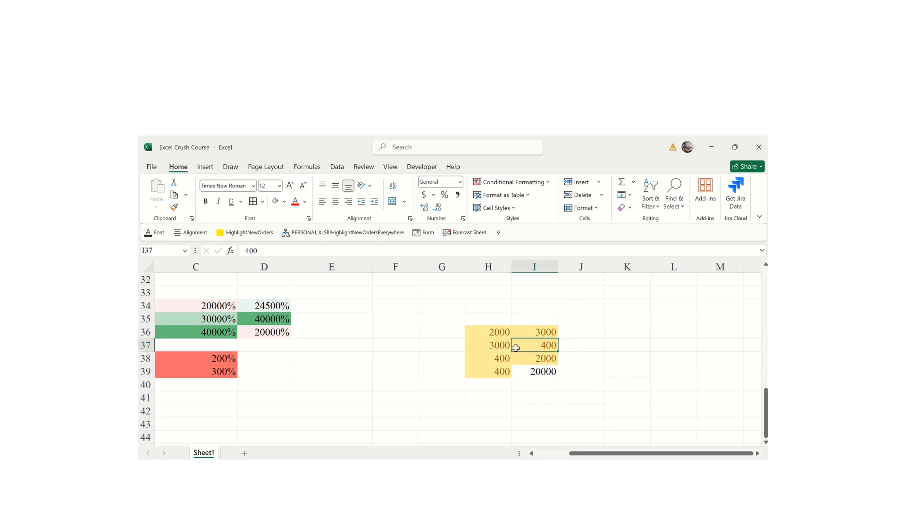
click(468, 327)
key(ctrl+z)
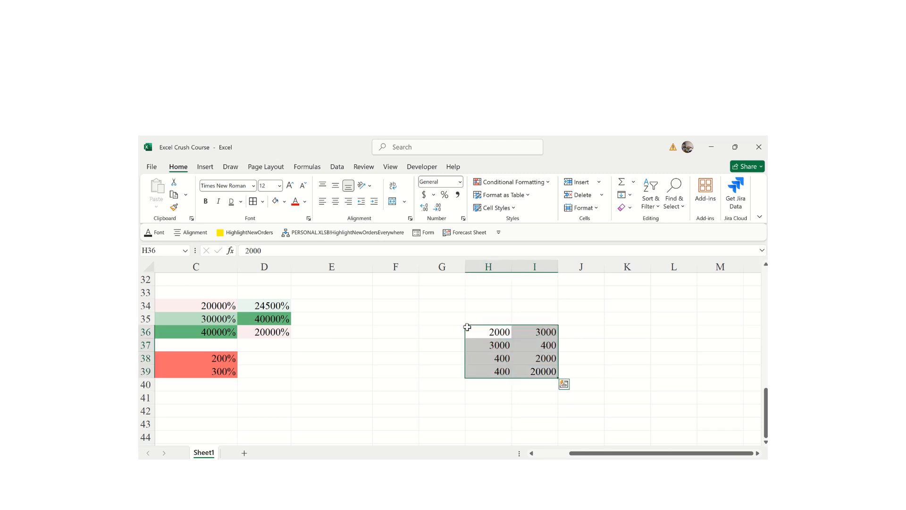
click(542, 181)
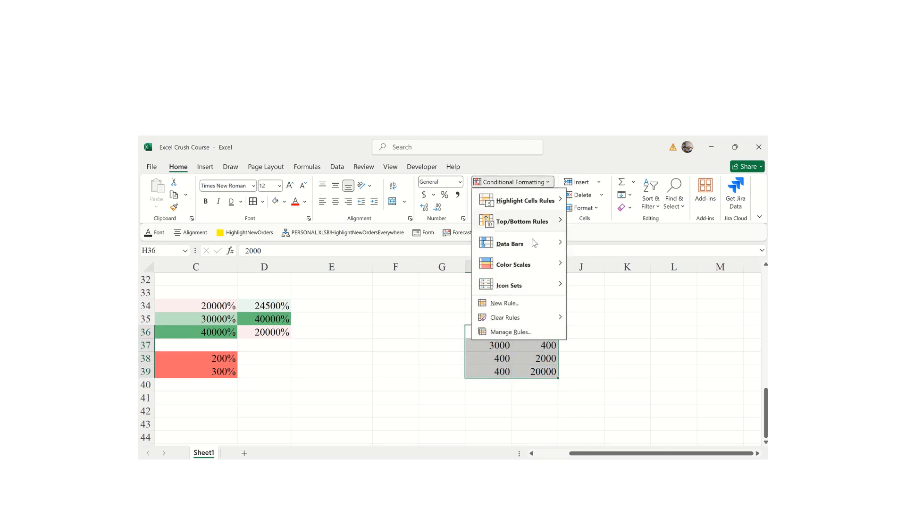
click(643, 344)
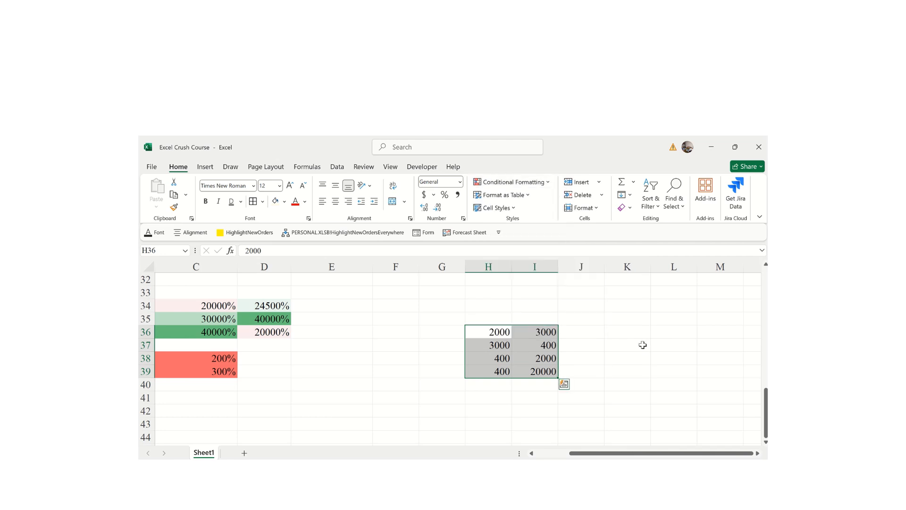
key(ctrl+y)
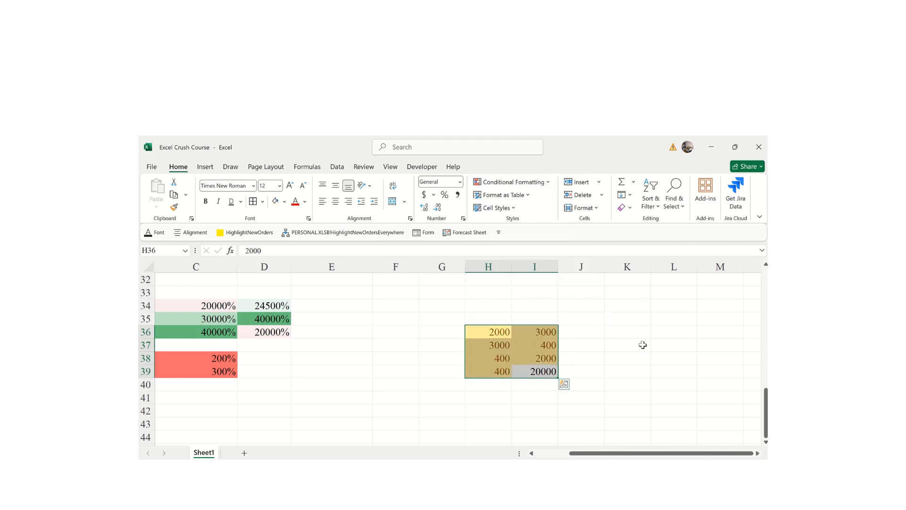
- Change H37 to 5000 and H39 to 150 so both lose the yellow highlight
click(496, 343)
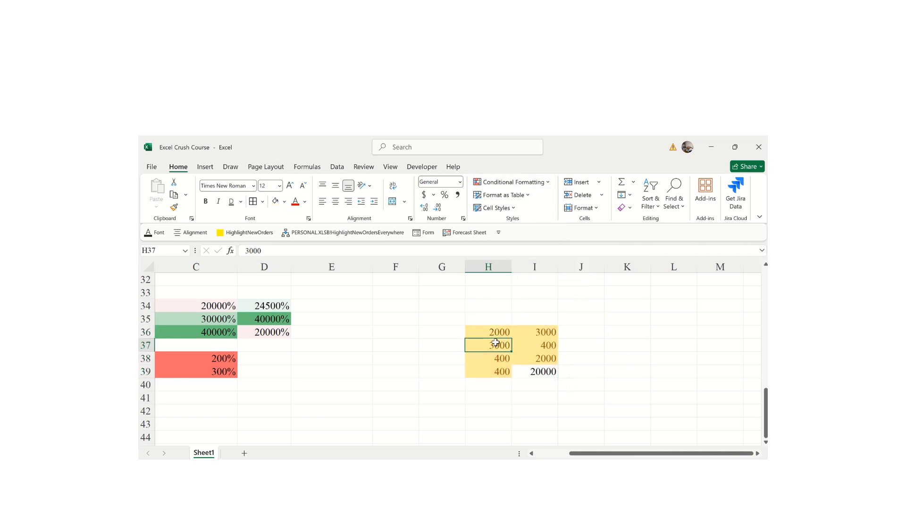
text(500)
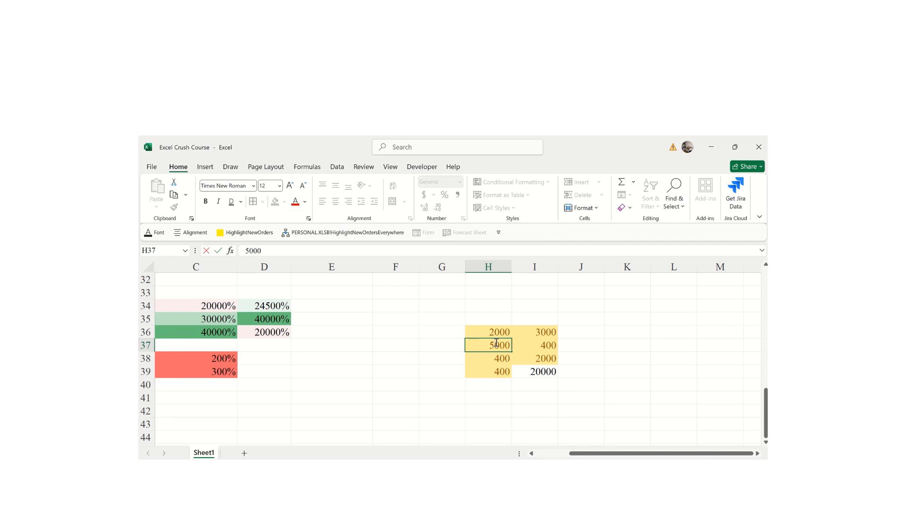
key(Return)
click(659, 395)
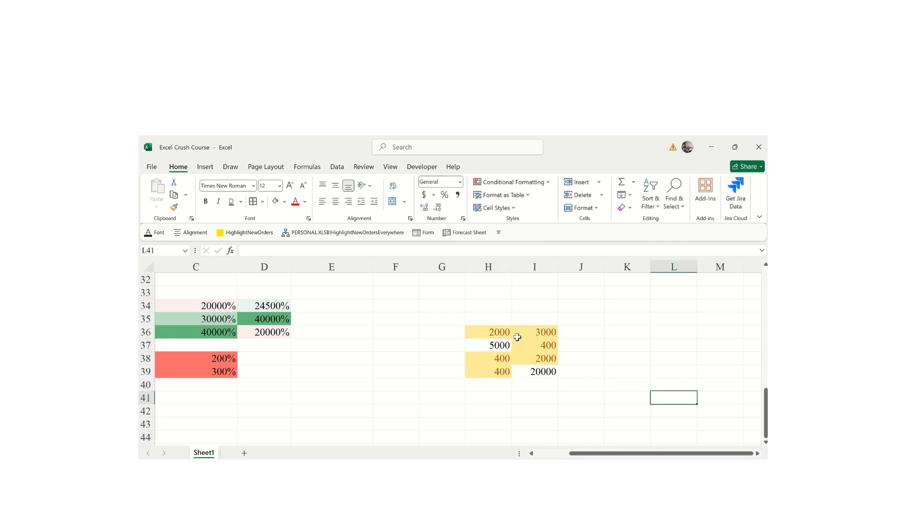
click(495, 374)
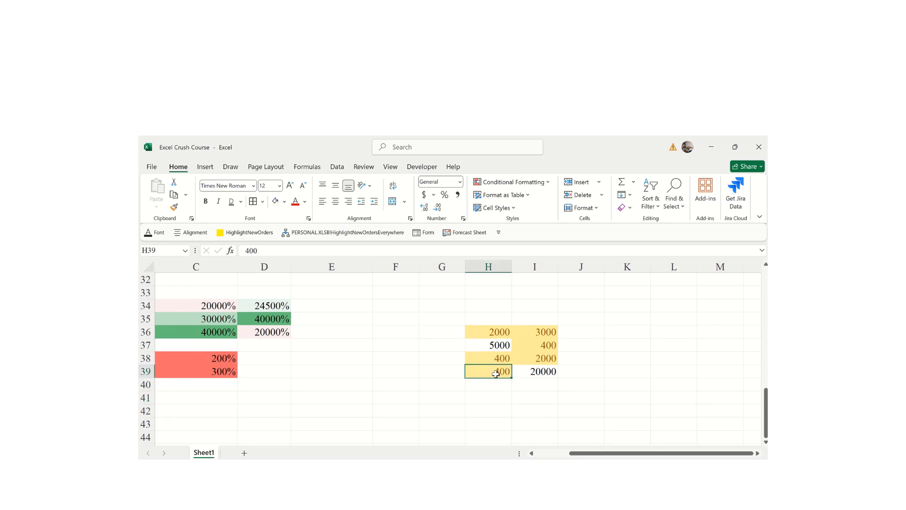
text(1)
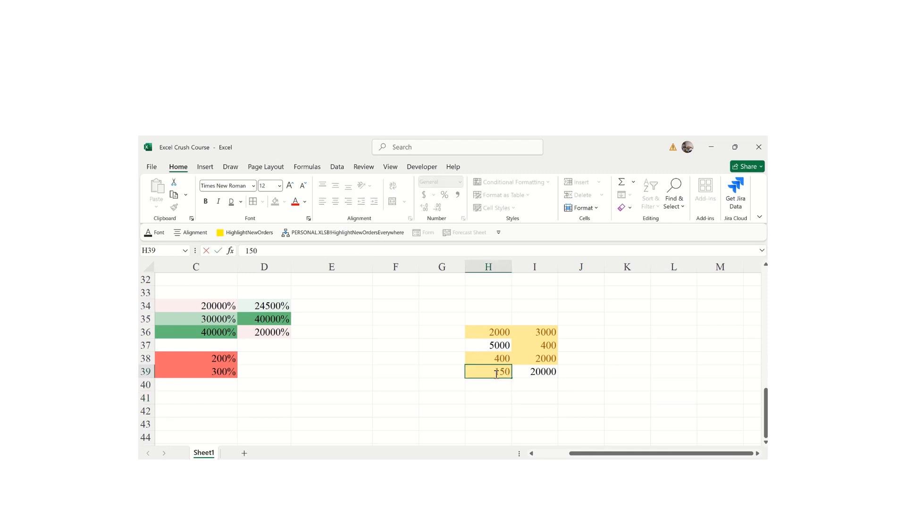
text(50)
key(Return)
click(492, 372)
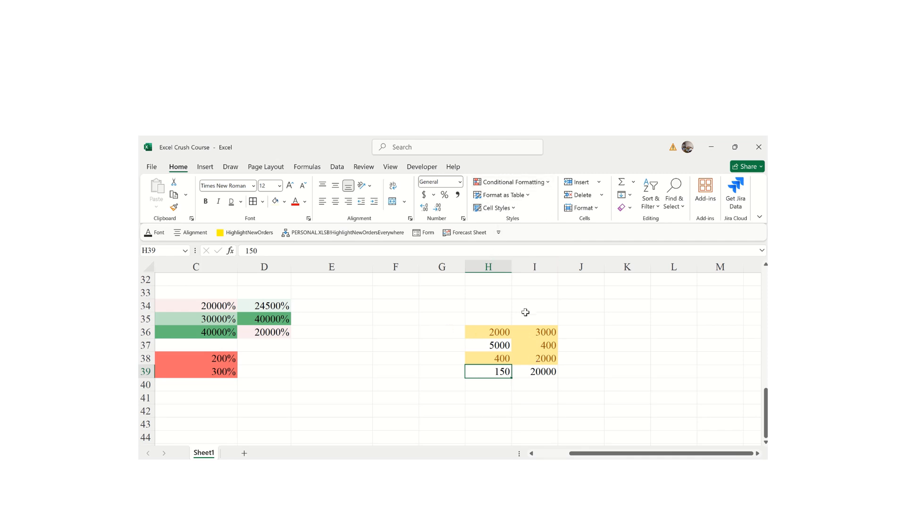
- Add an Equal To 4000 rule on H36:I39 with Green Fill with Dark Green Text
drag(468, 329, 542, 376)
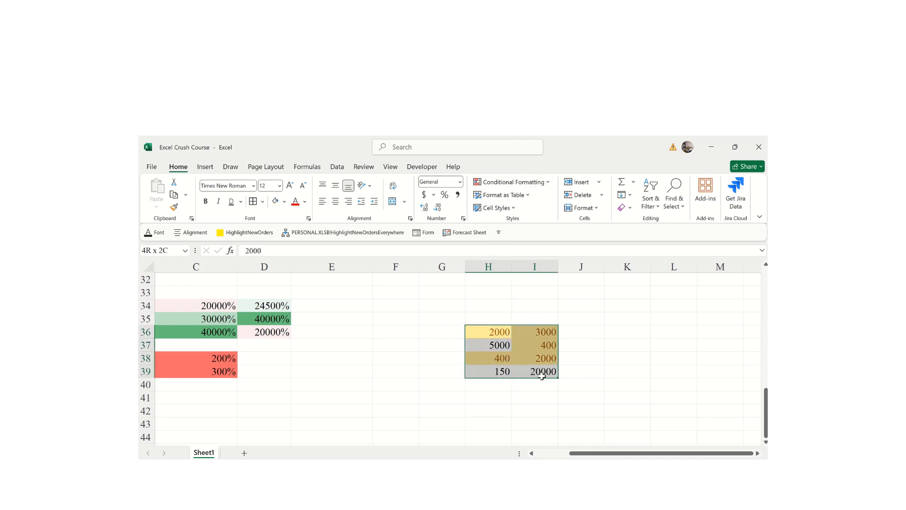
click(548, 184)
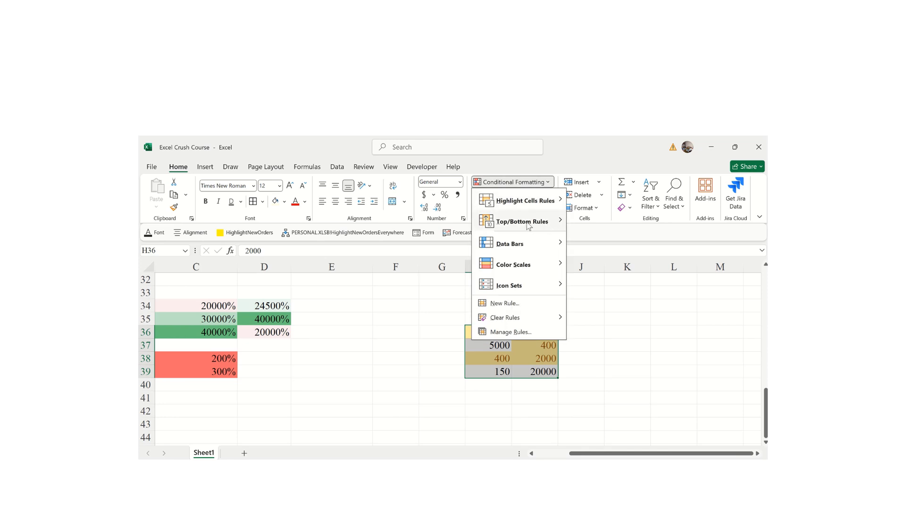
mouse_move(543, 202)
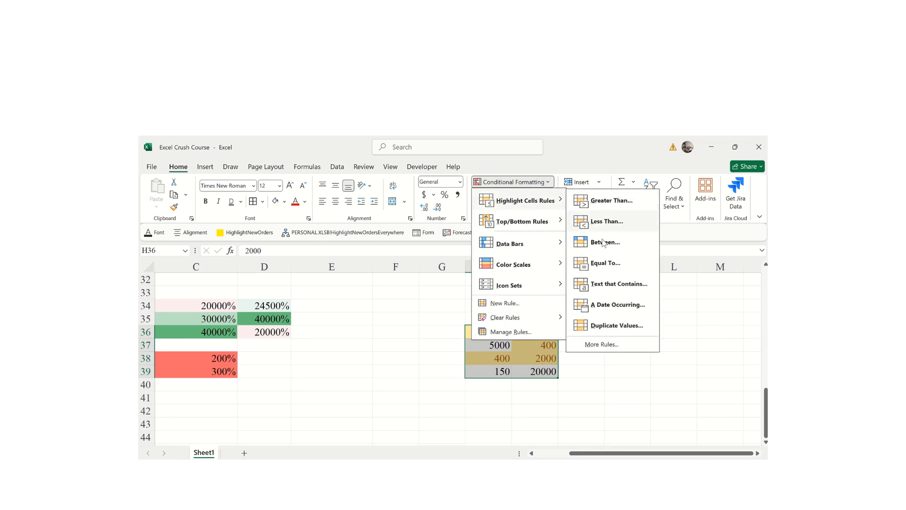
click(604, 263)
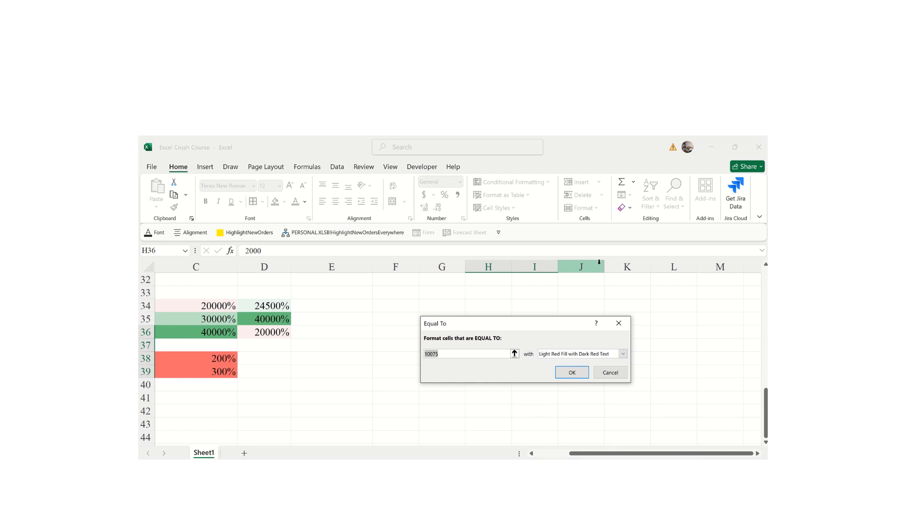
text(4000)
click(623, 353)
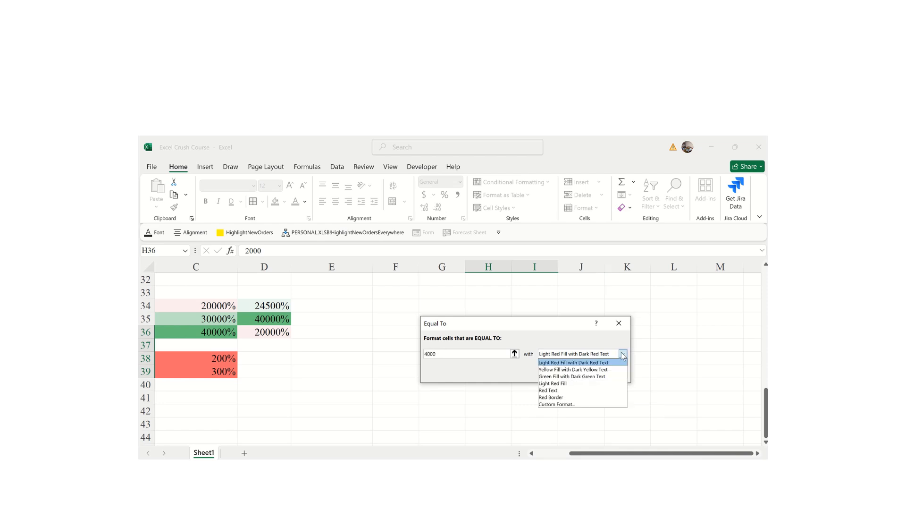
click(569, 376)
click(571, 371)
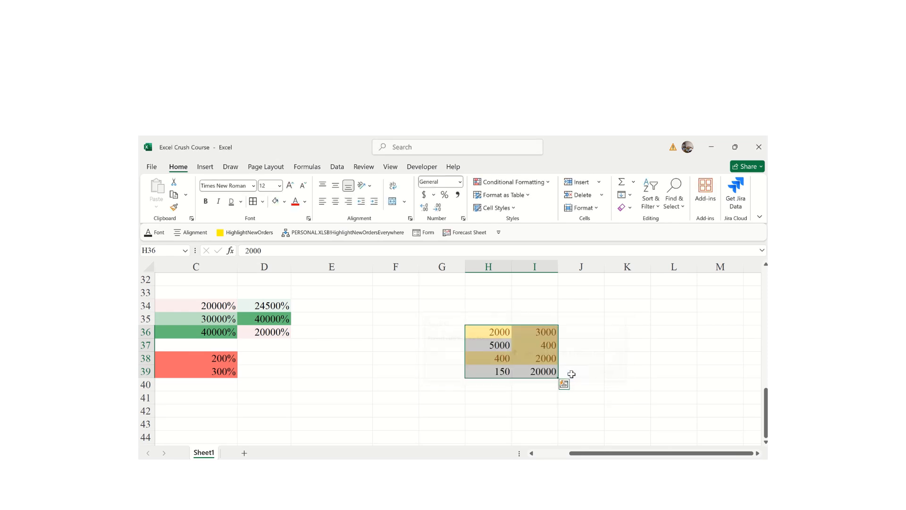
click(395, 399)
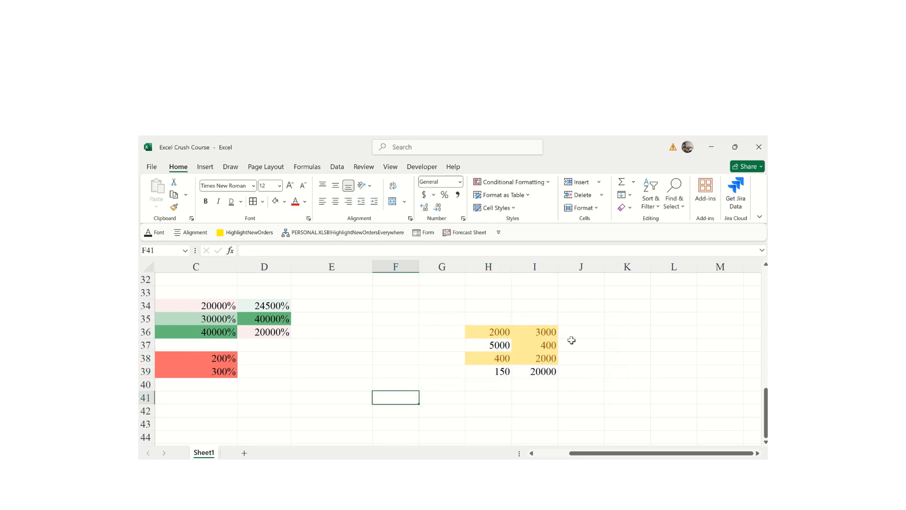
- Change H38 to 4000 so it shows the green highlight
click(504, 359)
text(4000)
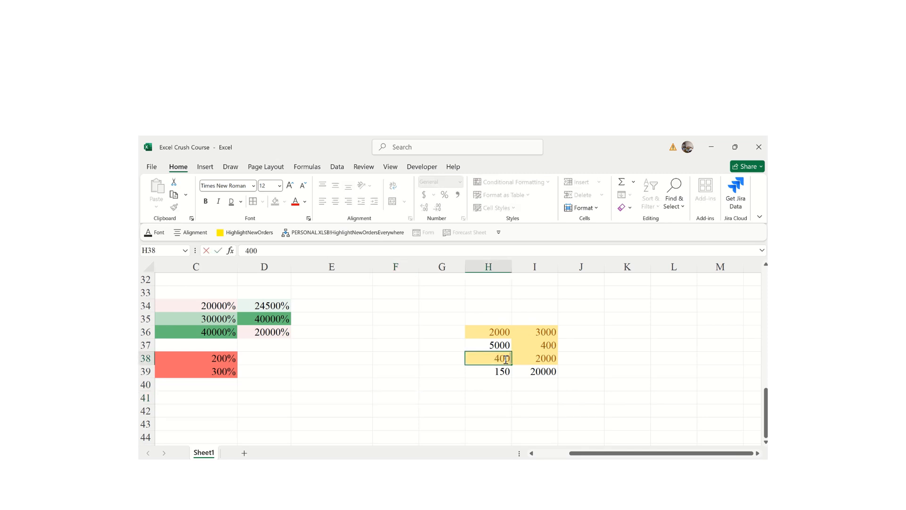
key(Return)
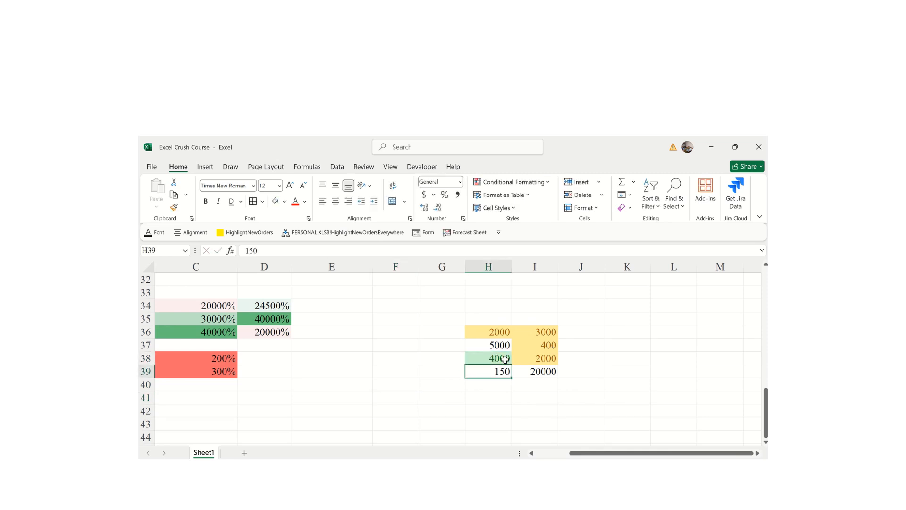
click(664, 371)
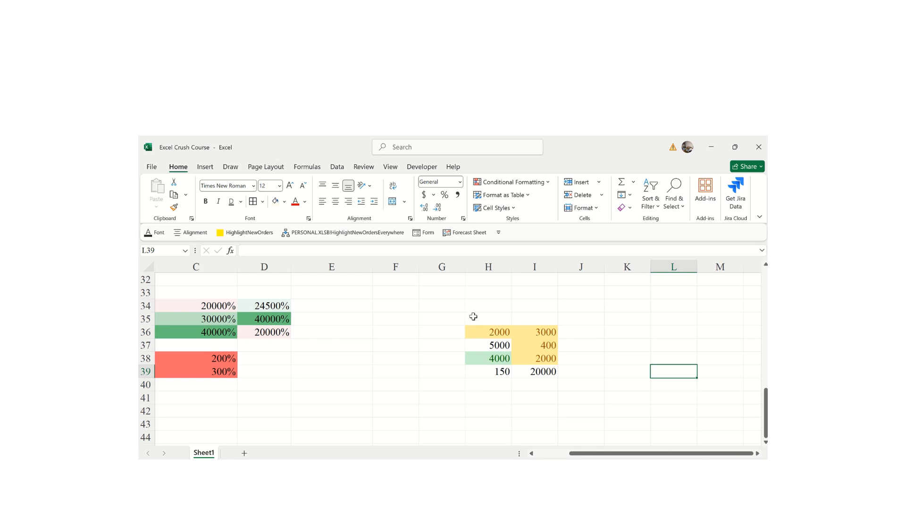
- Select the number block H36:I39 and bring up the Format as Table style gallery
click(474, 317)
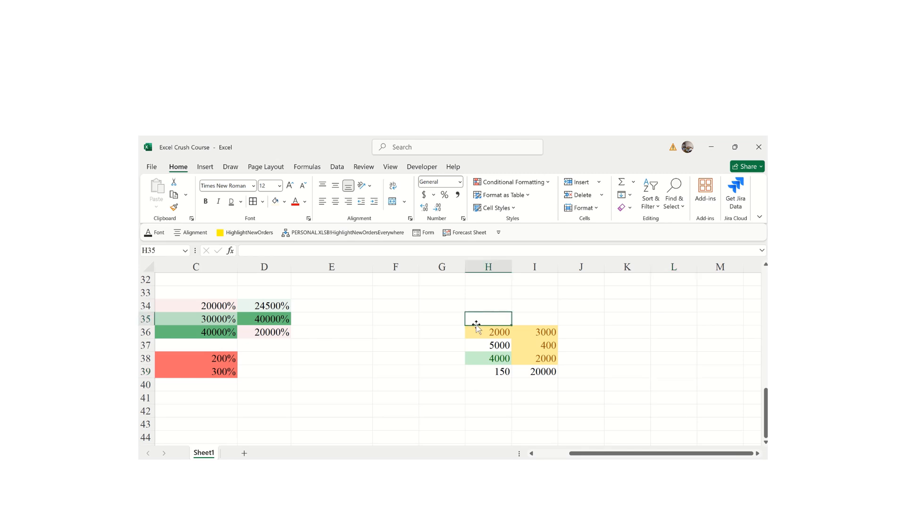
click(476, 328)
mouse_move(476, 328)
mouse_down()
mouse_move(538, 359)
mouse_move(538, 371)
mouse_up()
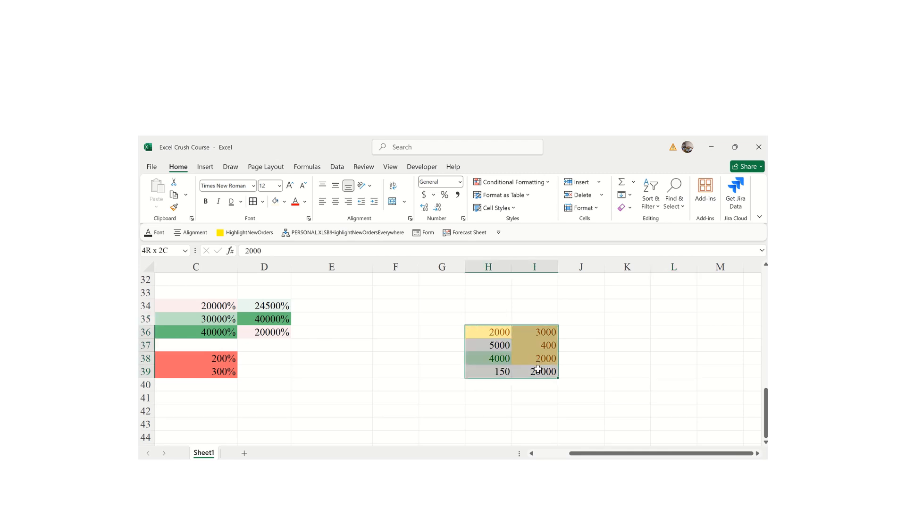
click(486, 197)
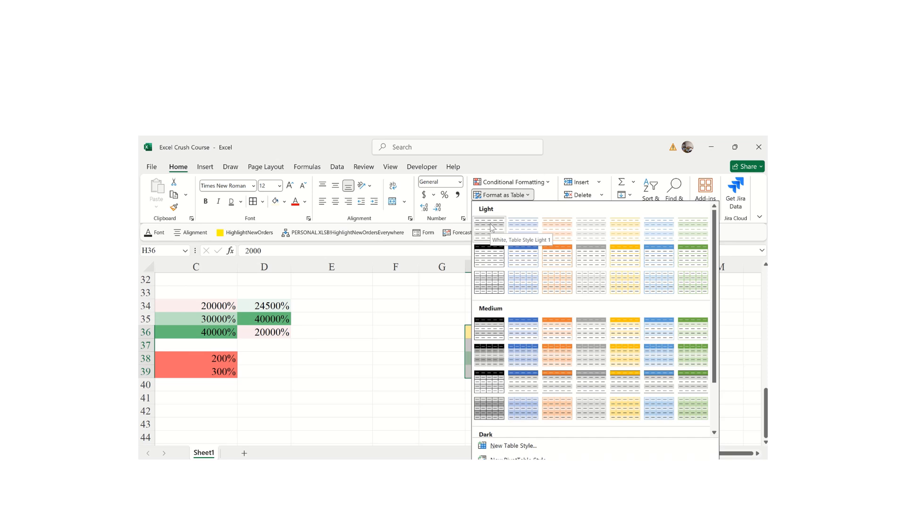
- Pick a table style, try the rejected range H30:60, then cancel the Create Table dialog
click(553, 327)
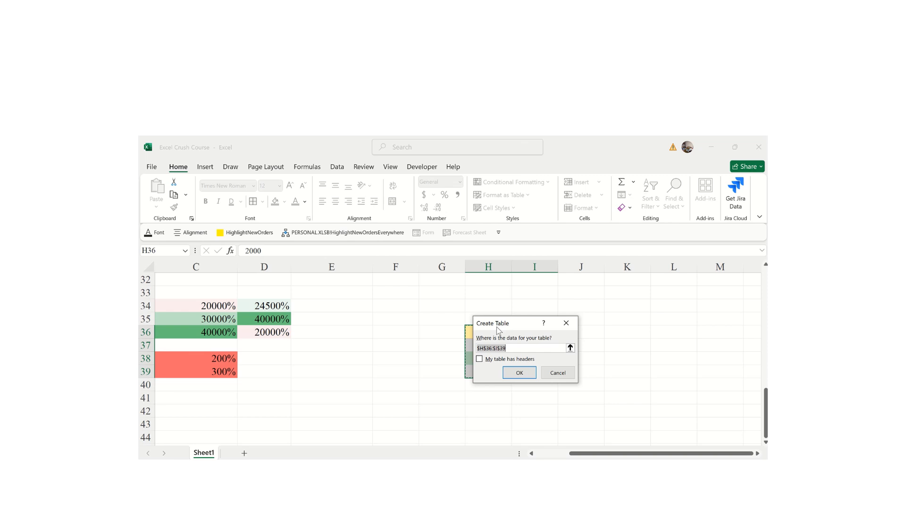
key(BackSpace)
text(H:30:I)
text(:60)
click(520, 373)
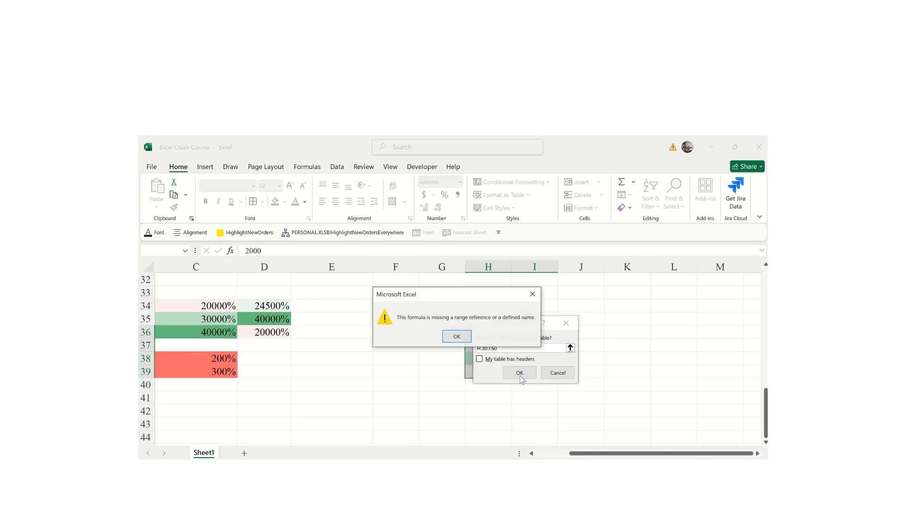
click(470, 337)
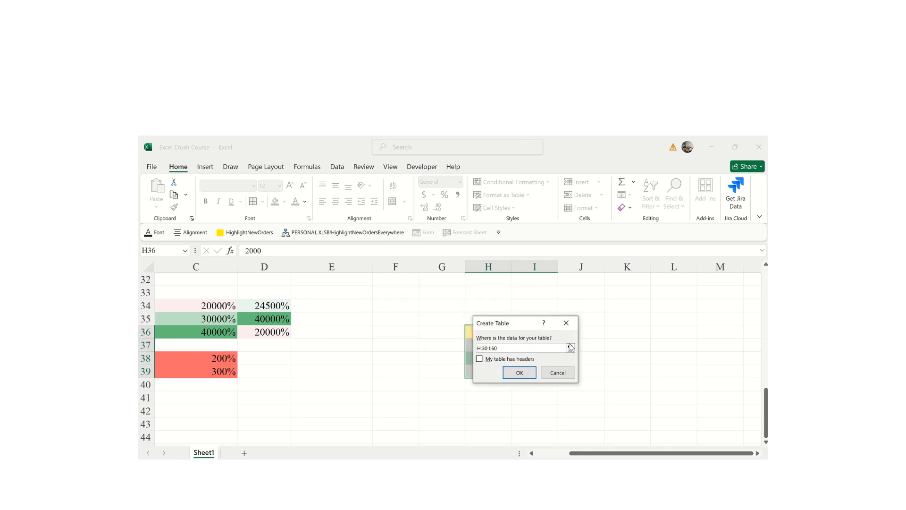
click(566, 323)
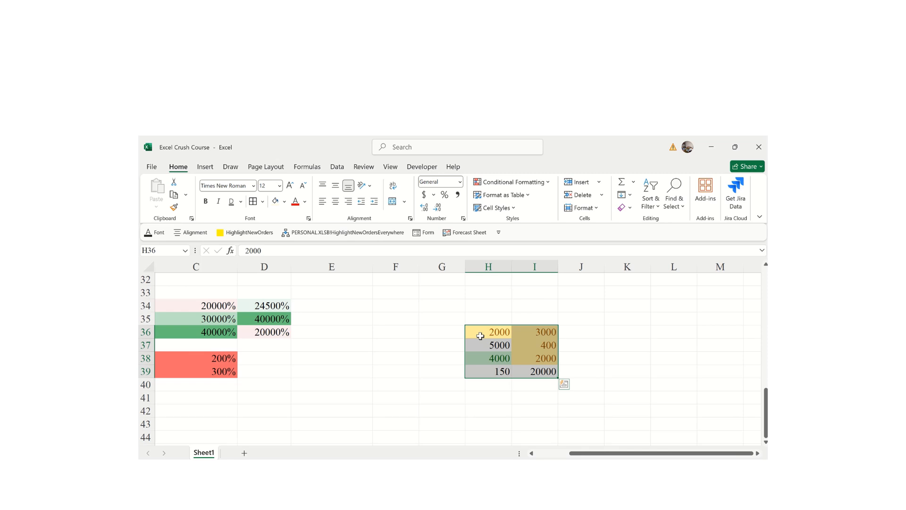
- Format $H$30:$I$46 as a table using the orange Medium table style
click(491, 200)
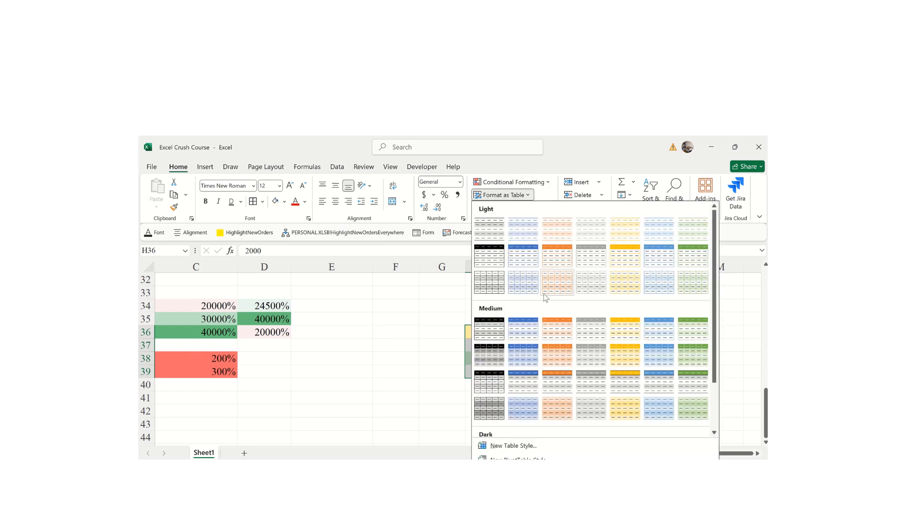
click(559, 336)
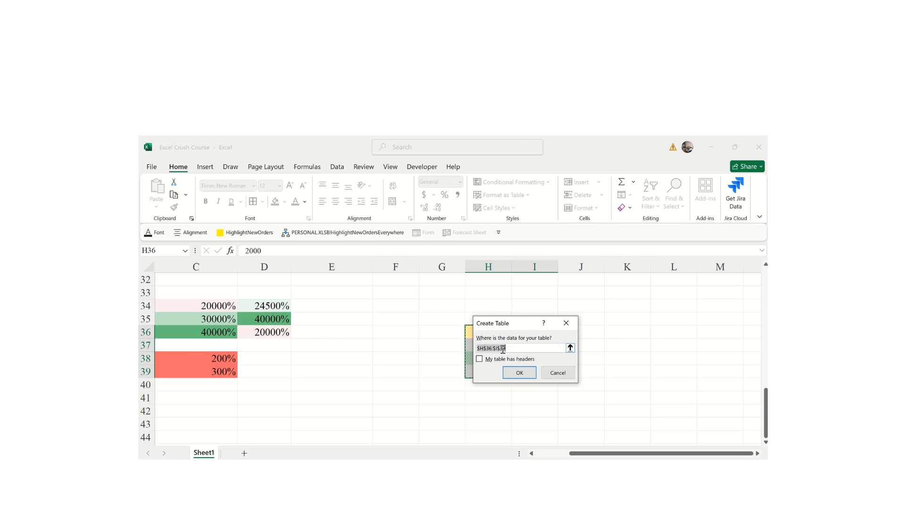
click(483, 350)
key(BackSpace)
text(0:$I$46)
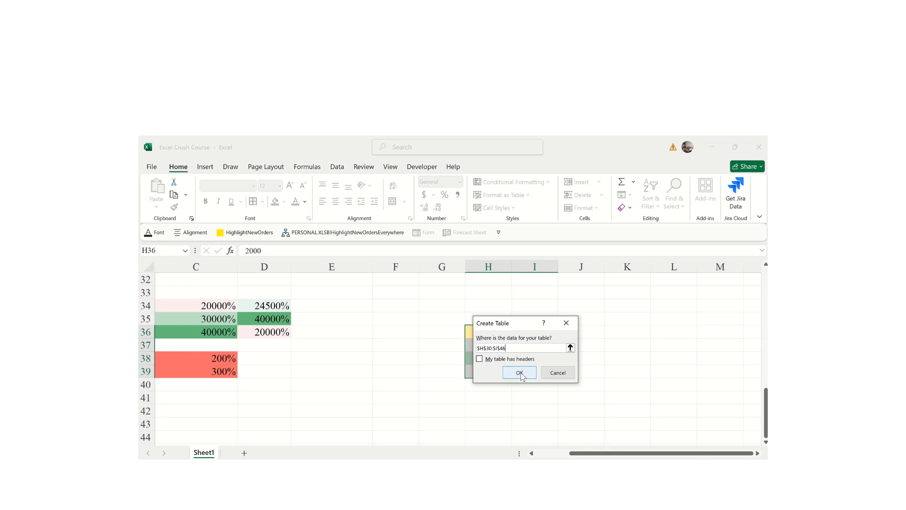
click(516, 374)
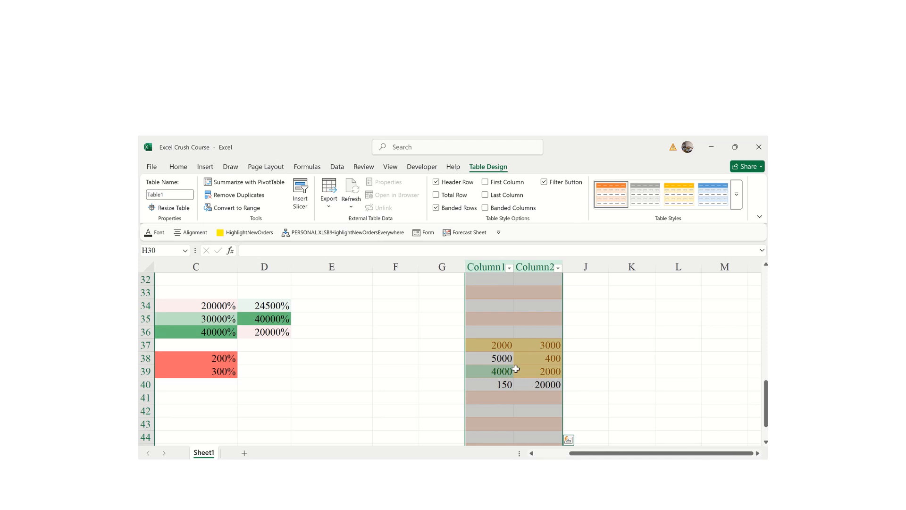
- Replace the Column1 and Column2 headers with Sales Volume and Revenue
drag(765, 401, 761, 382)
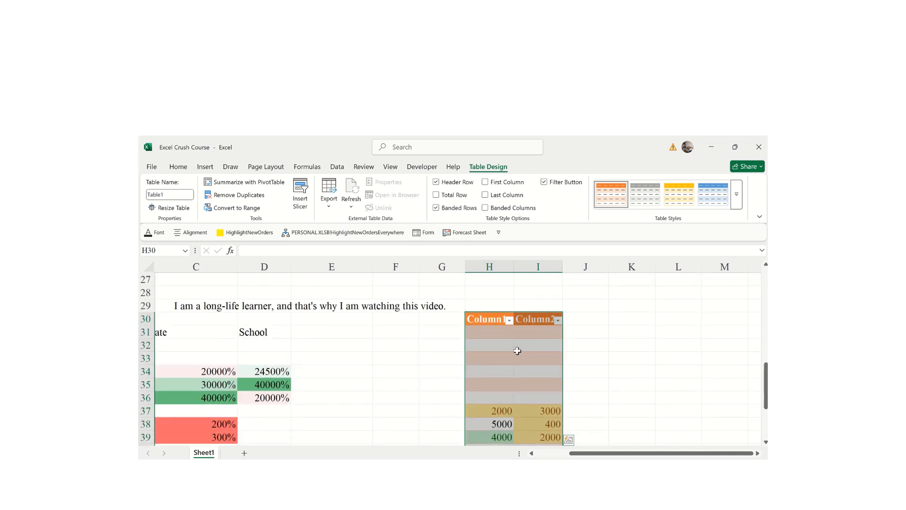
click(478, 319)
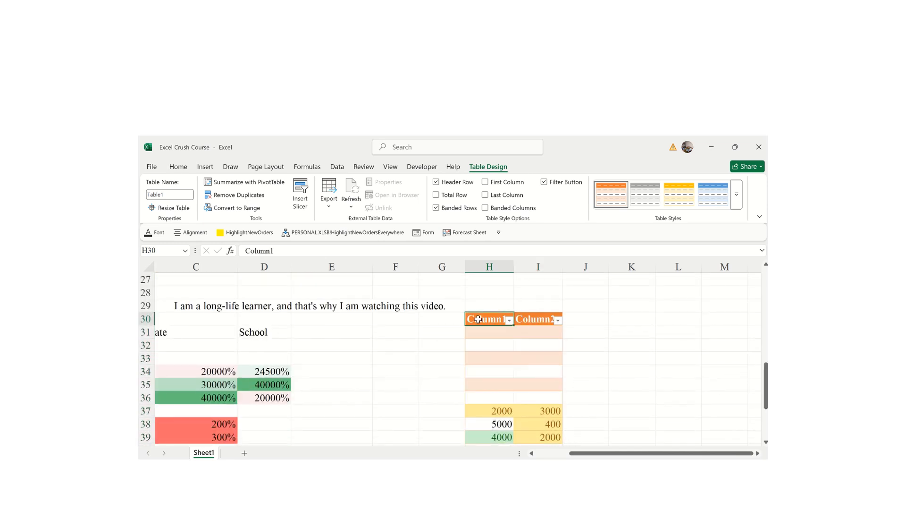
text(Sal)
key(BackSpace)
key(BackSpace)
key(BackSpace)
key(BackSpace)
key(BackSpace)
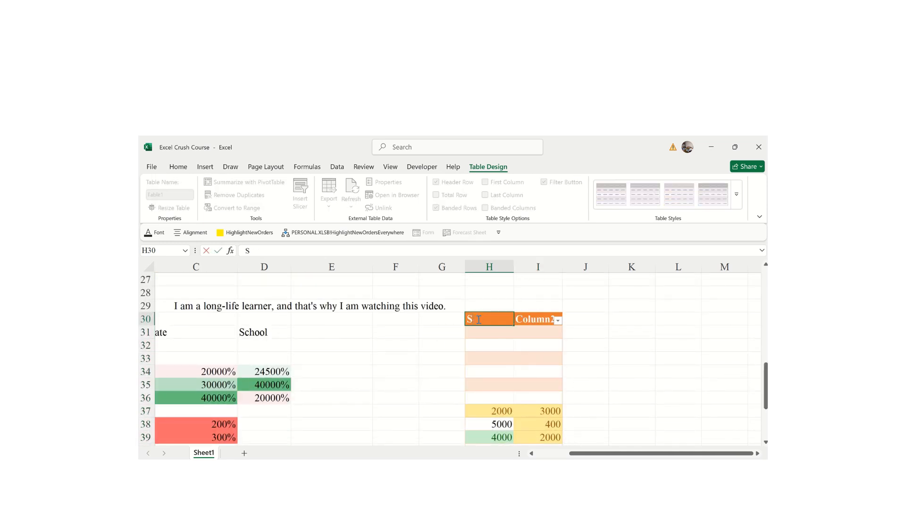
text(Sales)
text( Vu)
text(lume)
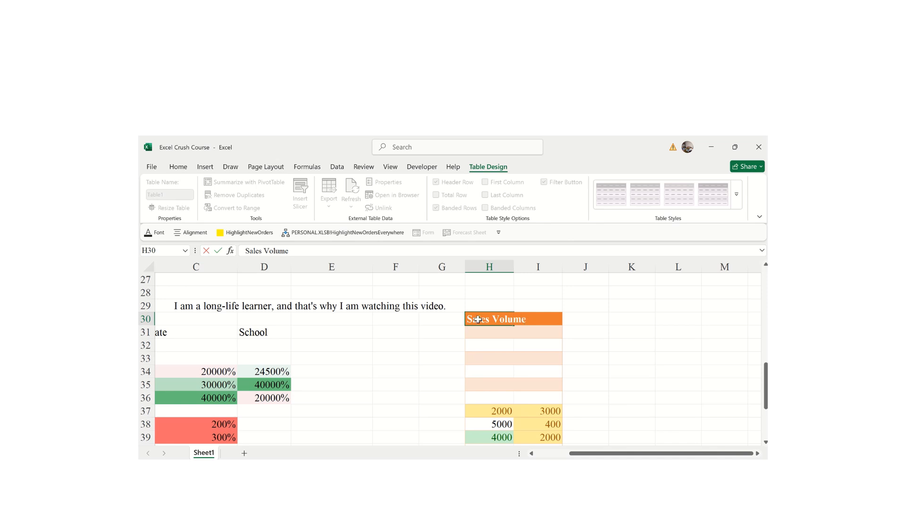
key(Tab)
text(Re)
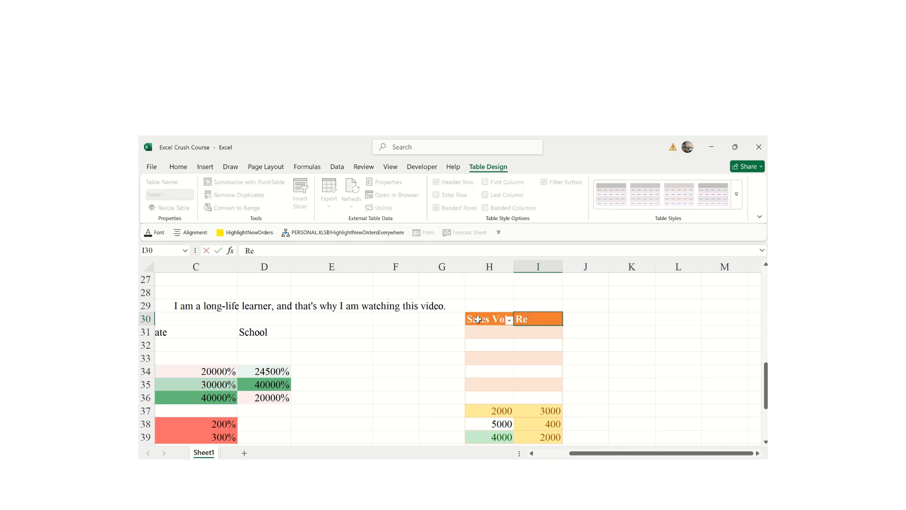
text(venue)
key(Return)
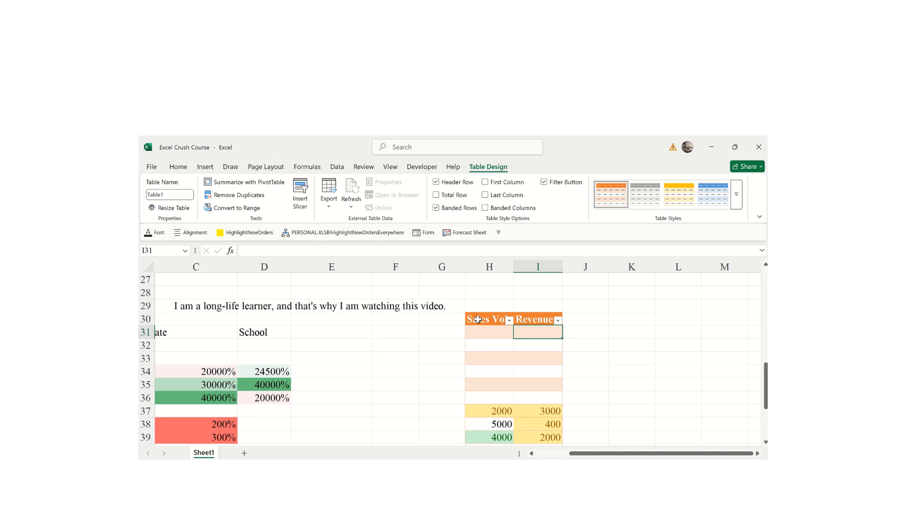
drag(766, 394, 757, 439)
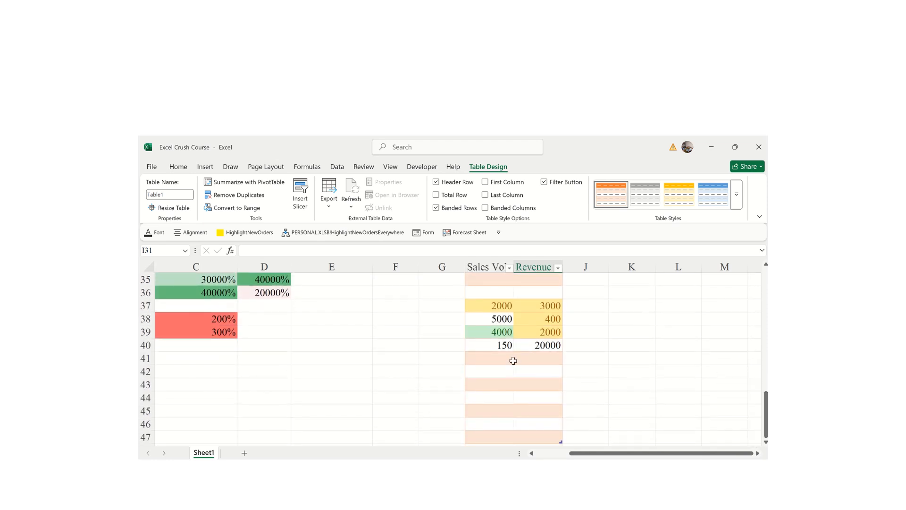
- Turn on the Total Row (Revenue total 25400) and bold Last Column emphasis for the table
click(538, 375)
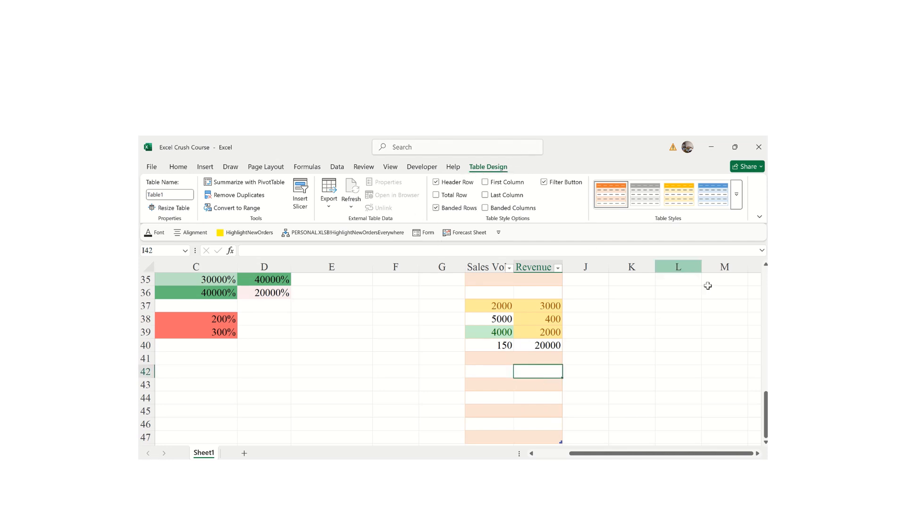
drag(765, 429, 765, 443)
scroll(704, 423, down, 1)
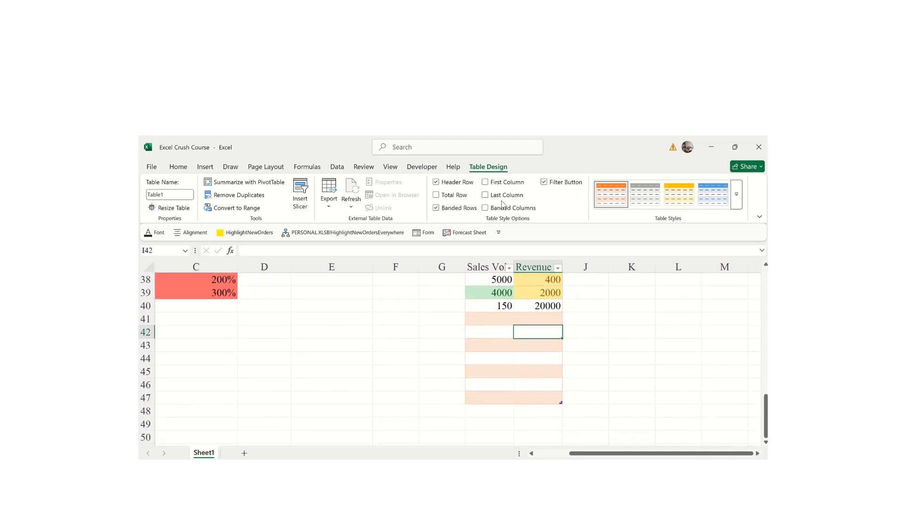
click(436, 195)
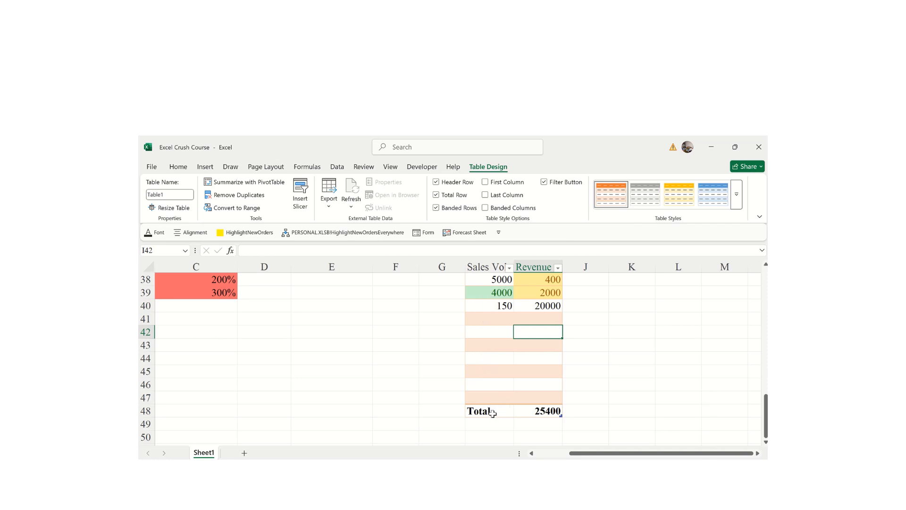
click(486, 195)
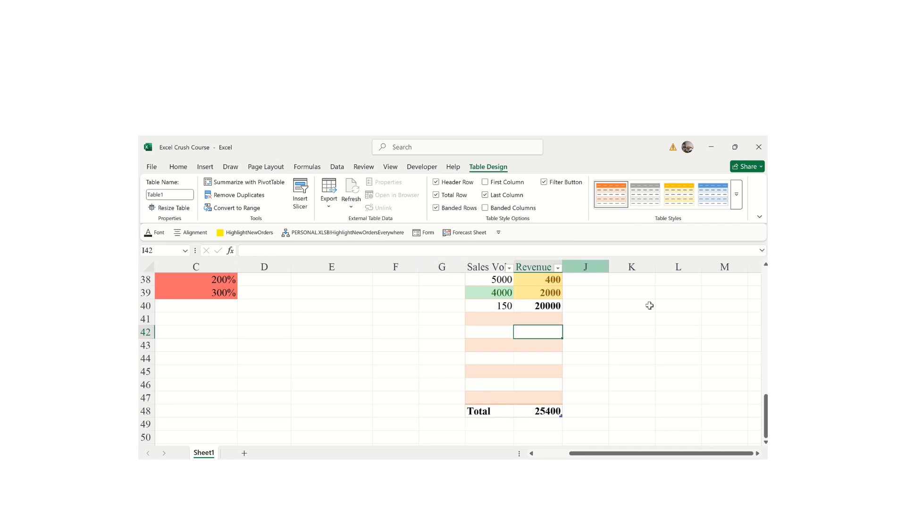
drag(767, 435, 762, 410)
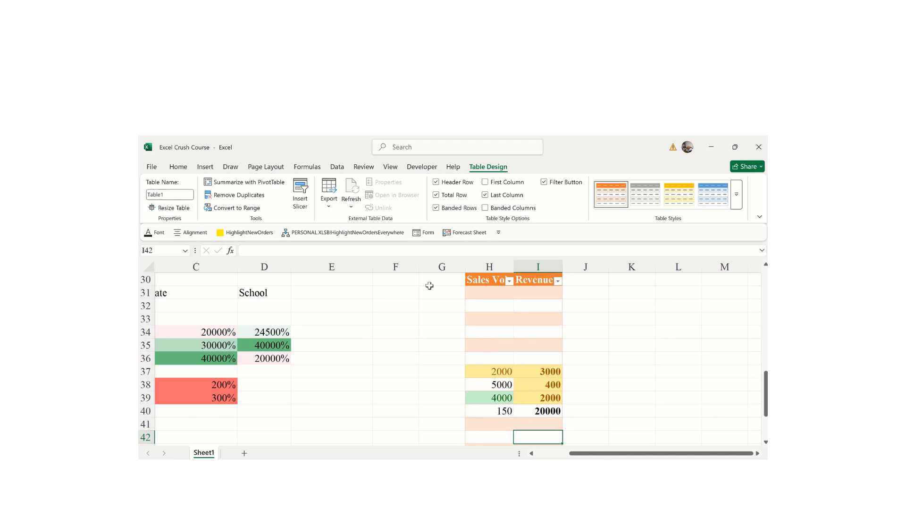
- Try a new table name in place of Table1 and dismiss the invalid-name warning
click(156, 195)
key(BackSpace)
click(170, 193)
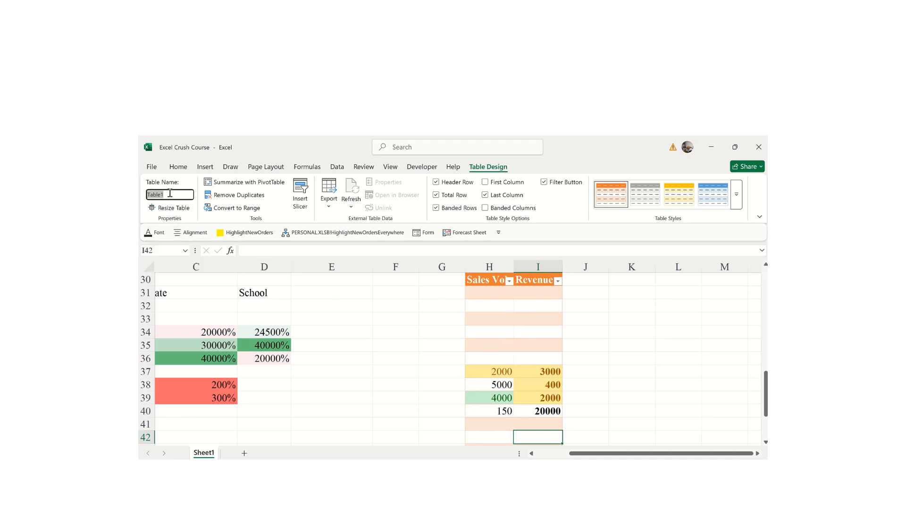
text(Sal)
key(Return)
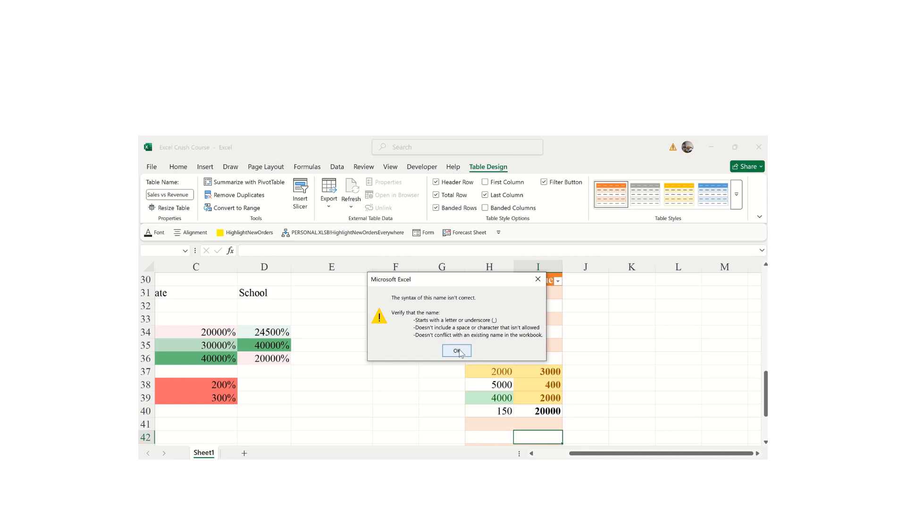
click(457, 351)
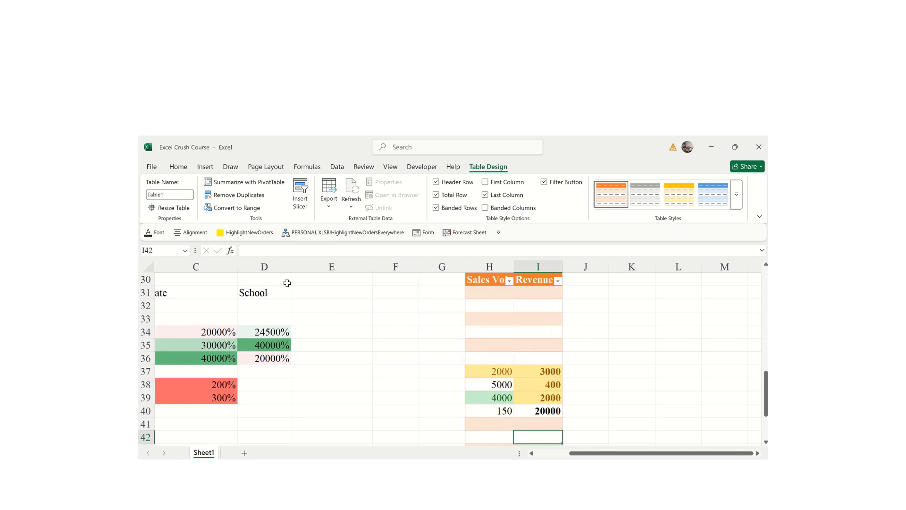
- Name the table SalesRevenue, then select cell F37 outside the table
click(162, 198)
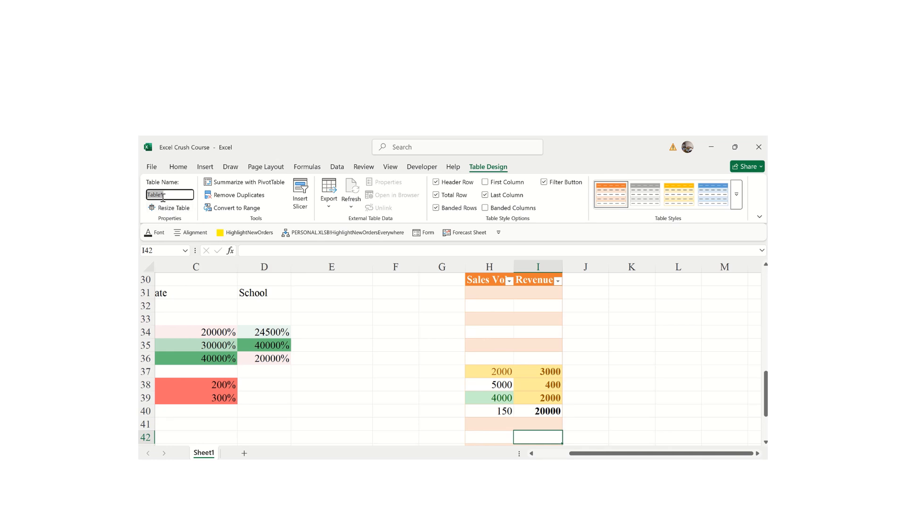
text(R)
text(alesRevenue)
key(Return)
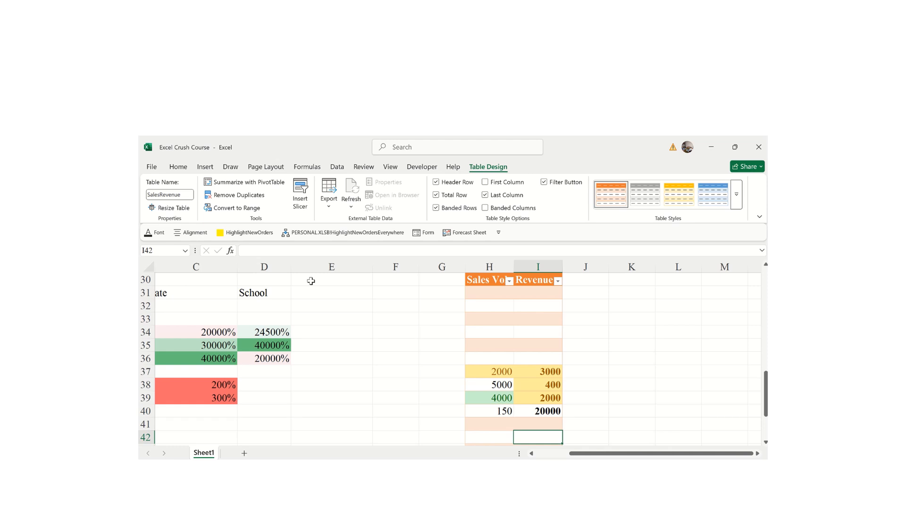
click(406, 372)
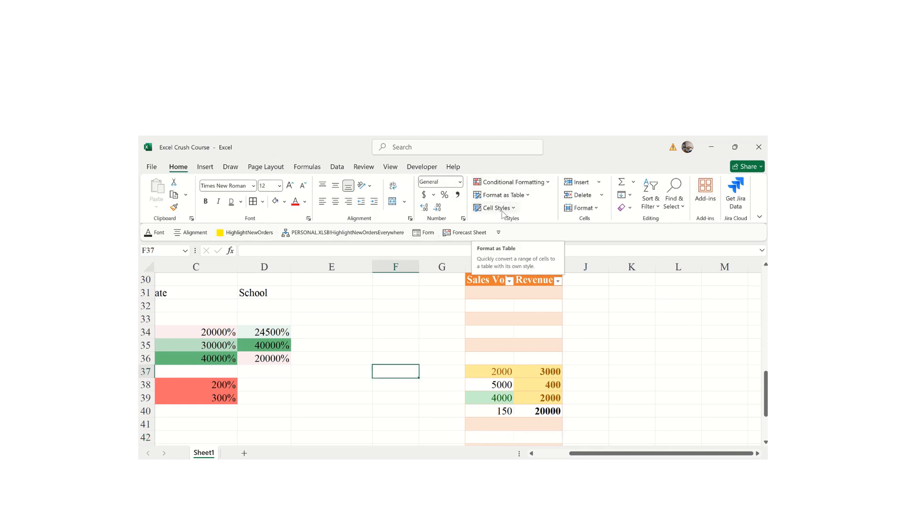
- Apply a green Medium table style to SalesRevenue after trying blue styles
click(519, 308)
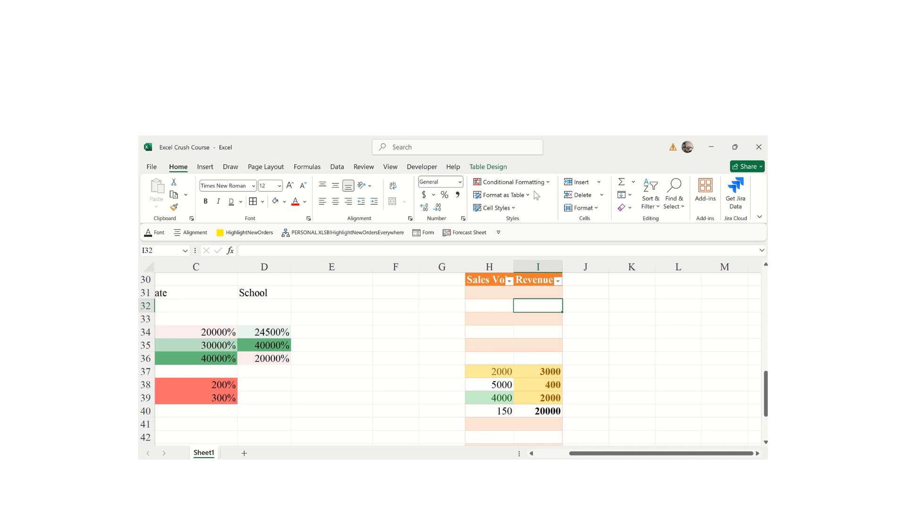
click(494, 169)
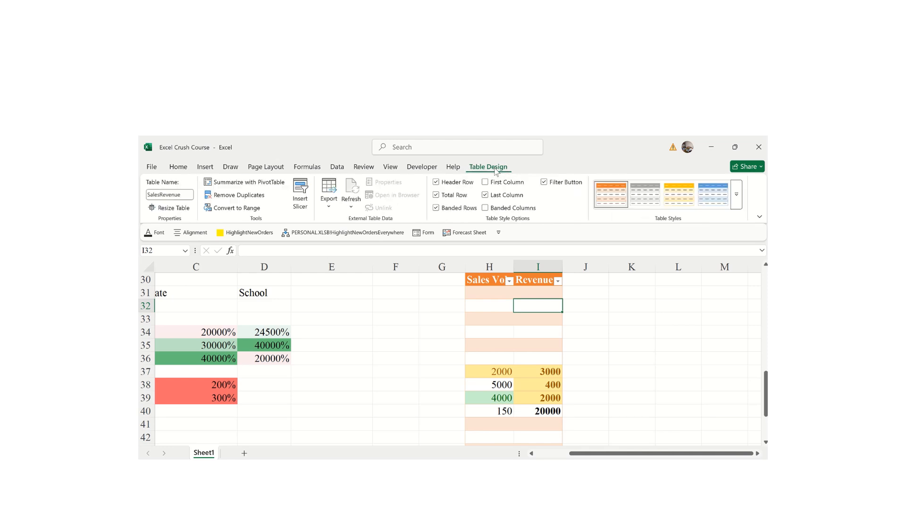
click(712, 193)
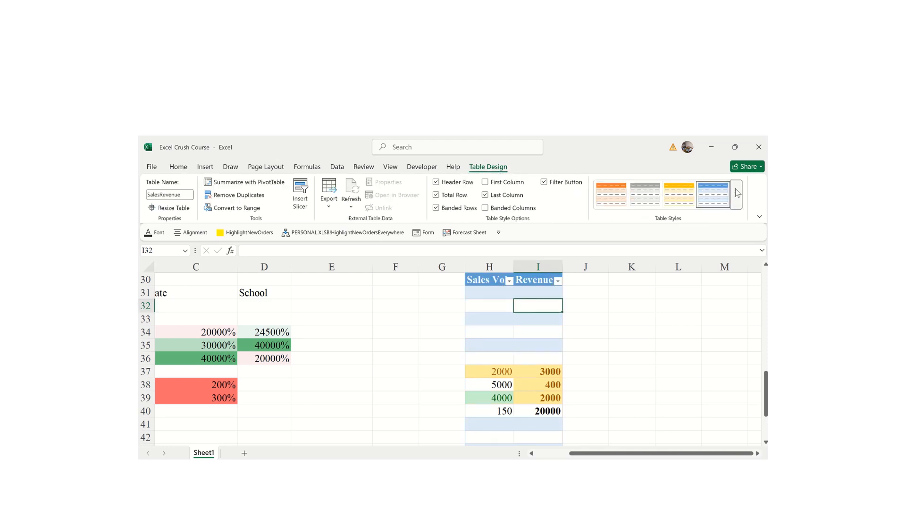
click(736, 194)
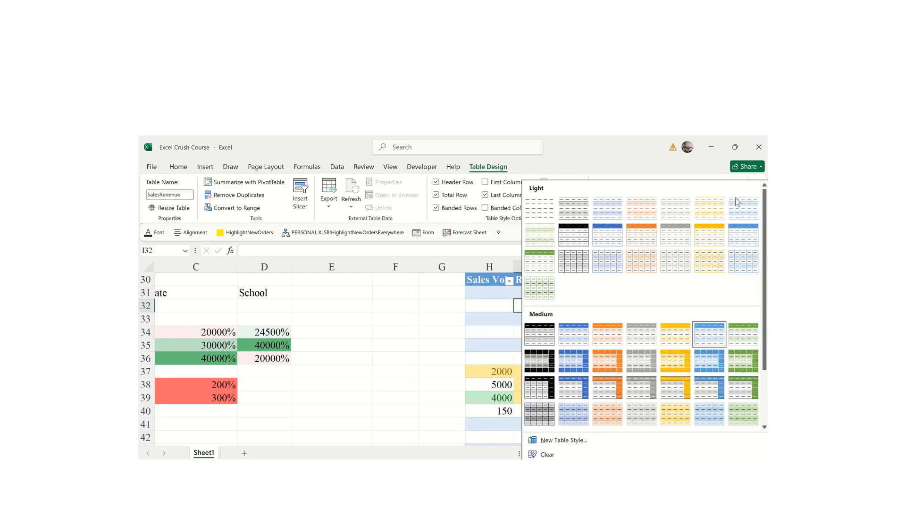
click(709, 386)
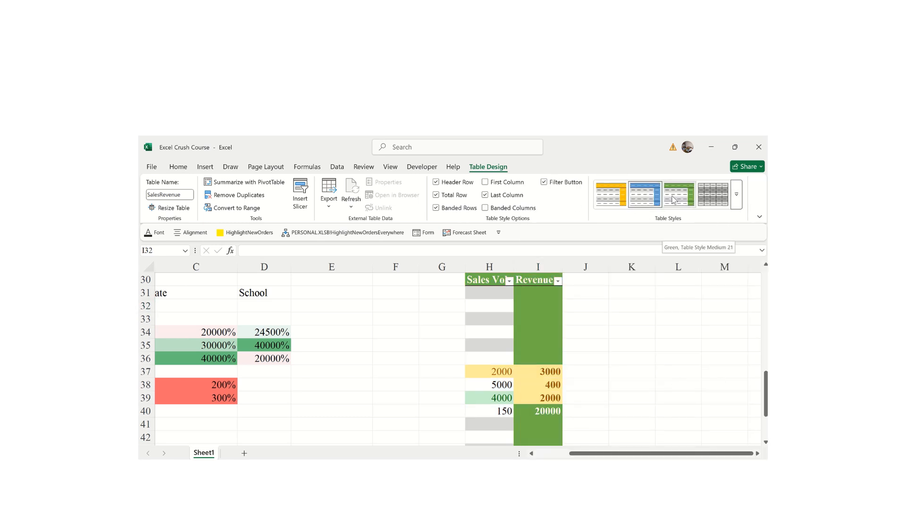
click(694, 202)
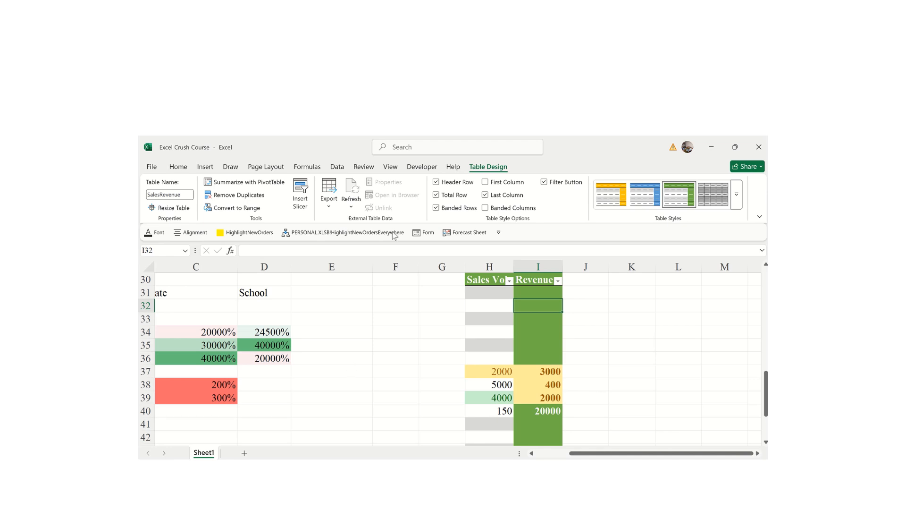
- Return to the Home tab and move down to empty cell E54 below the table
click(186, 169)
click(593, 297)
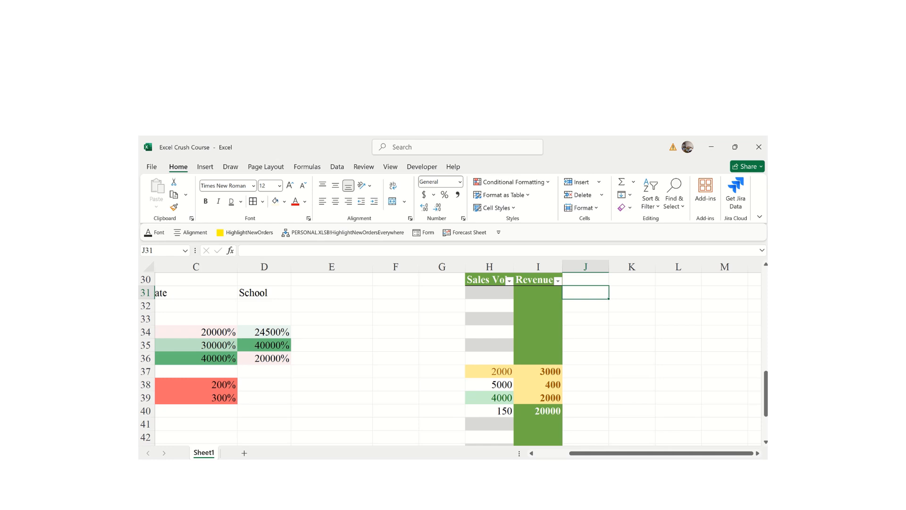
drag(766, 411, 767, 433)
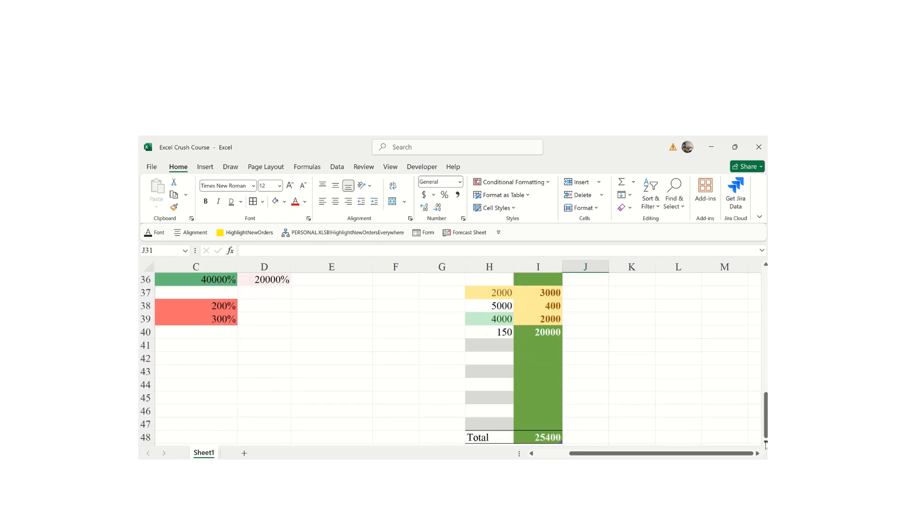
click(766, 444)
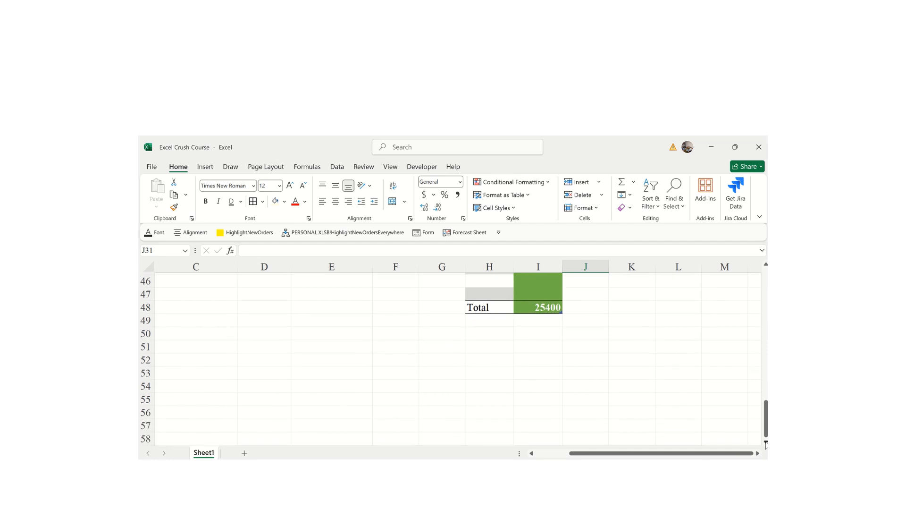
click(303, 336)
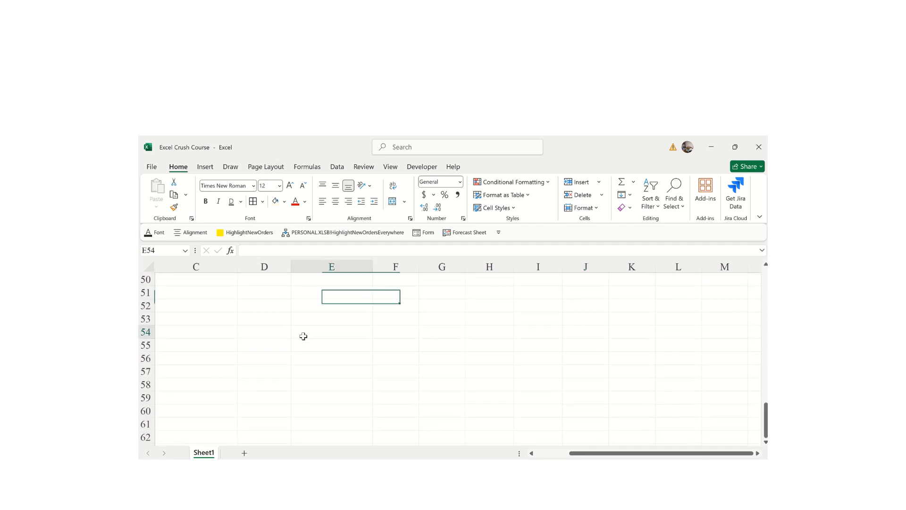
click(510, 212)
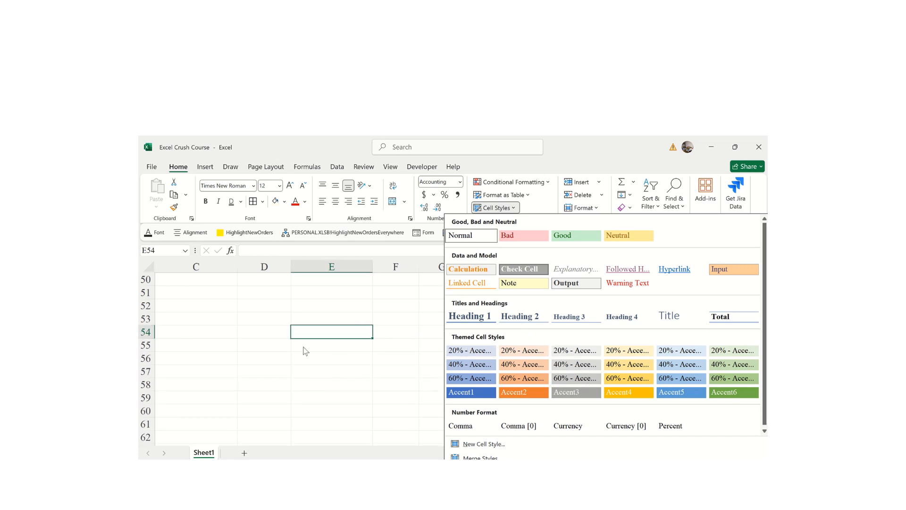
key(Escape)
- Enter 'End of Month Sales Meeting' in C53 and 'Objectives' in C54
click(206, 322)
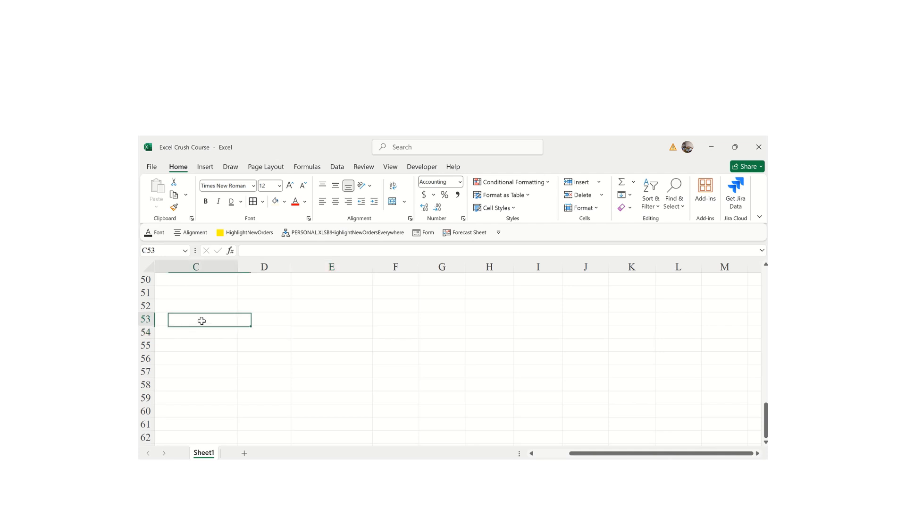
text(E)
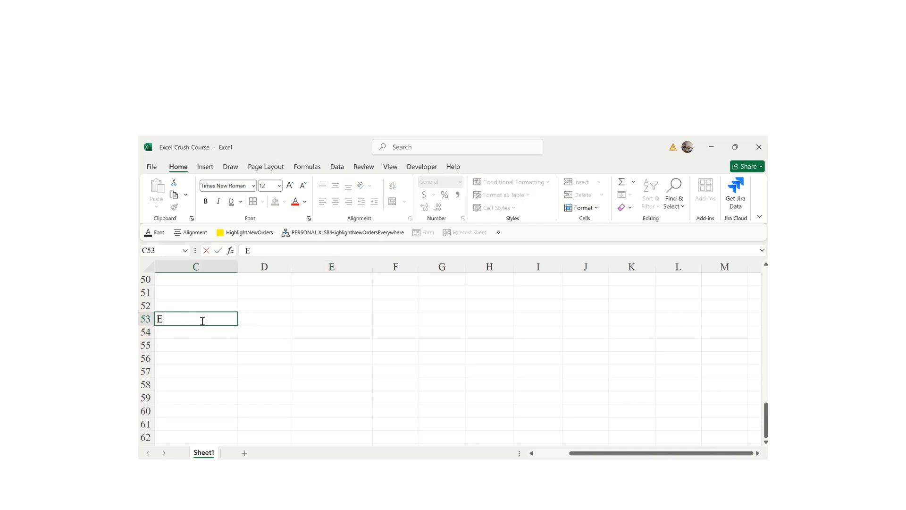
text(nd of Month Sal)
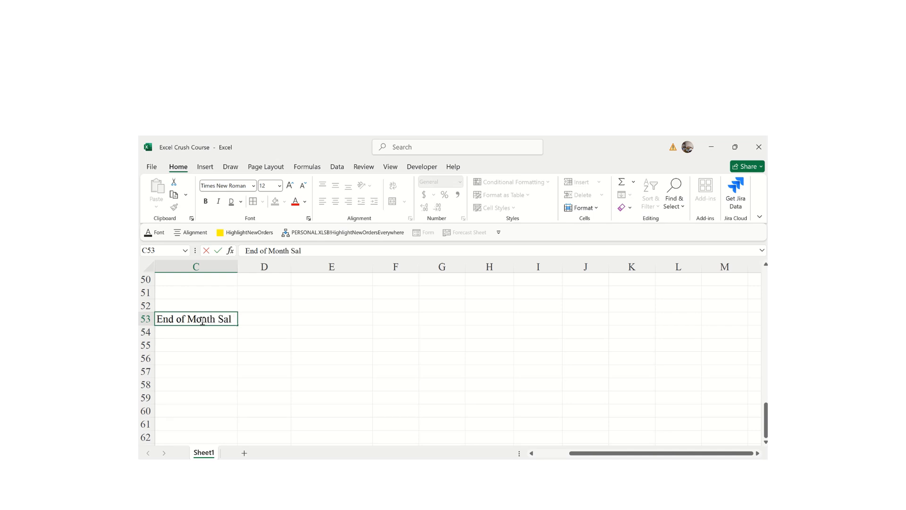
text(es Meeting)
key(Return)
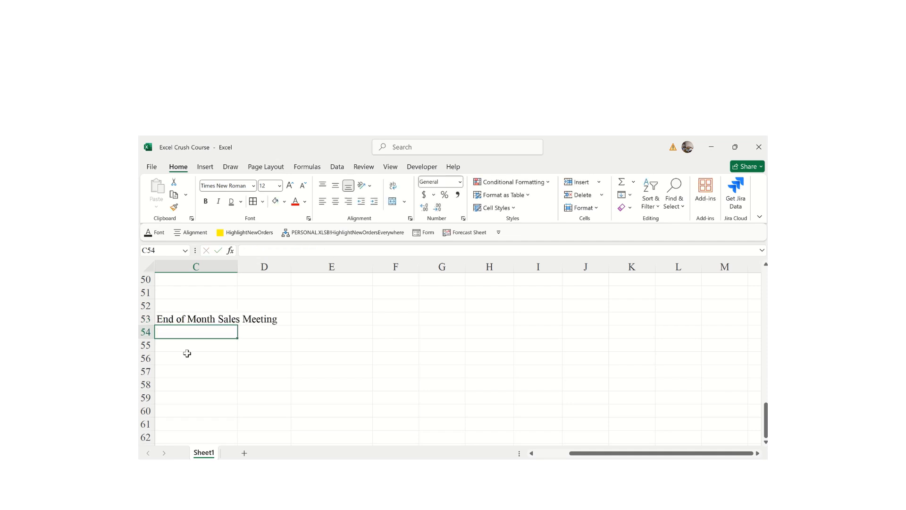
text(O)
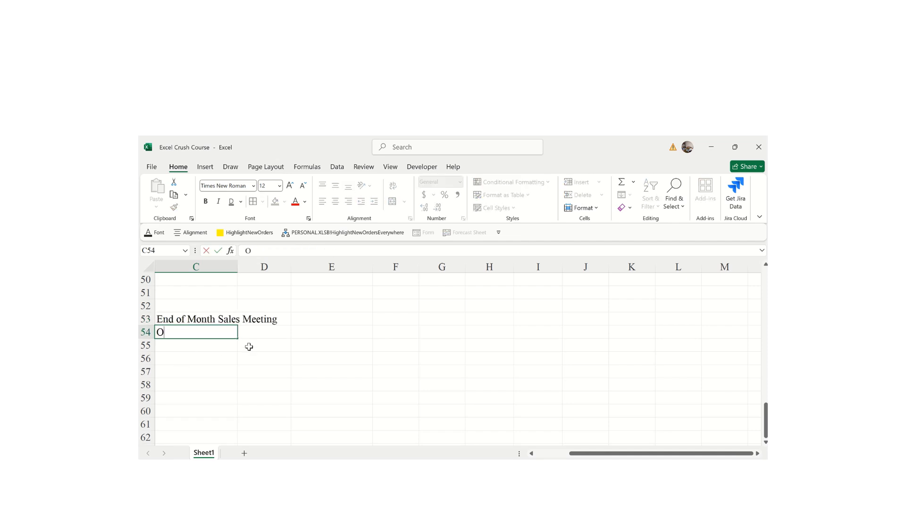
text(bjectives)
key(Return)
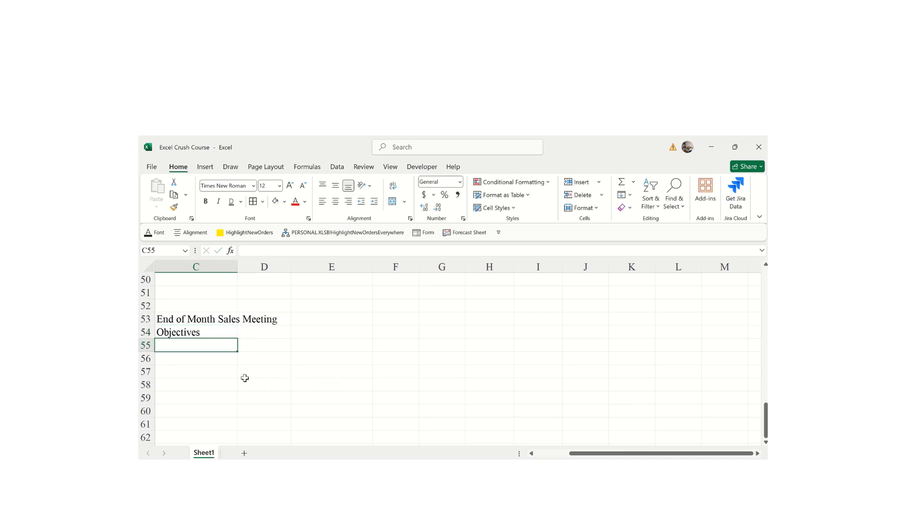
- Check the C53:D53 and C54 selections, ending with the title cell C53 selected
click(173, 319)
drag(172, 319, 278, 320)
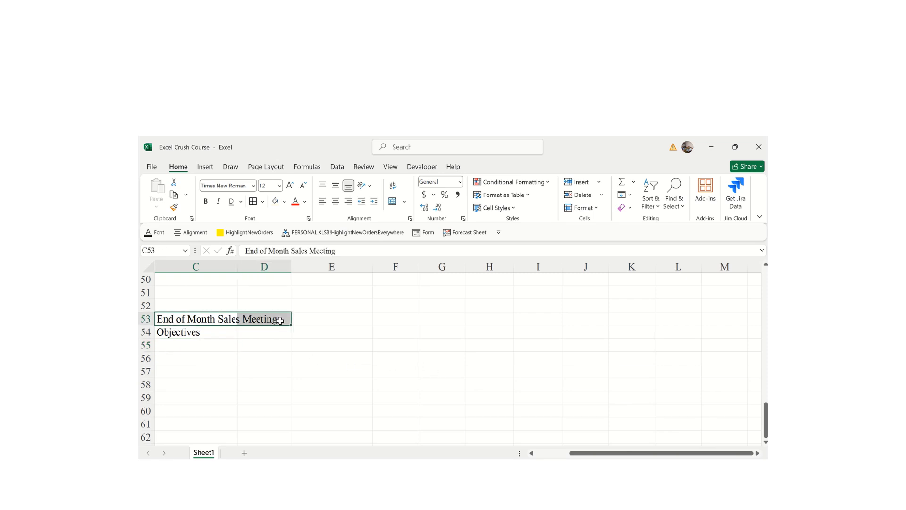
click(169, 333)
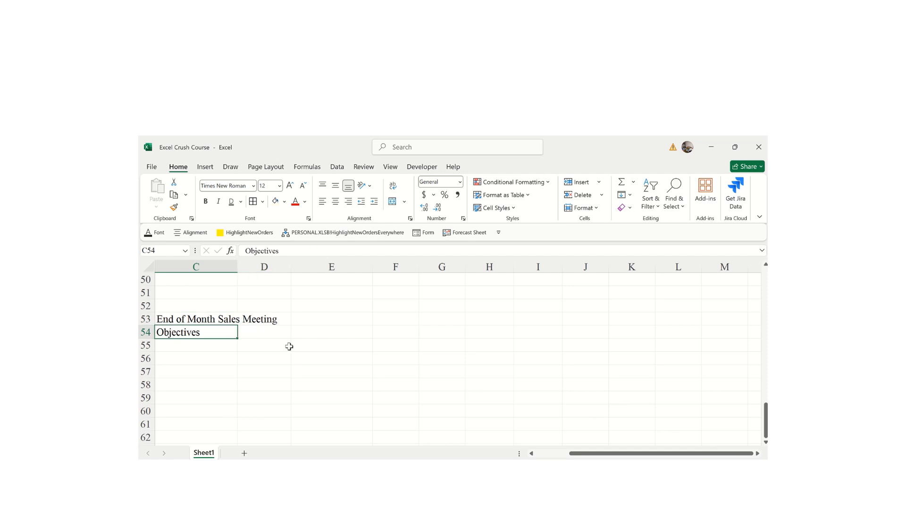
click(188, 319)
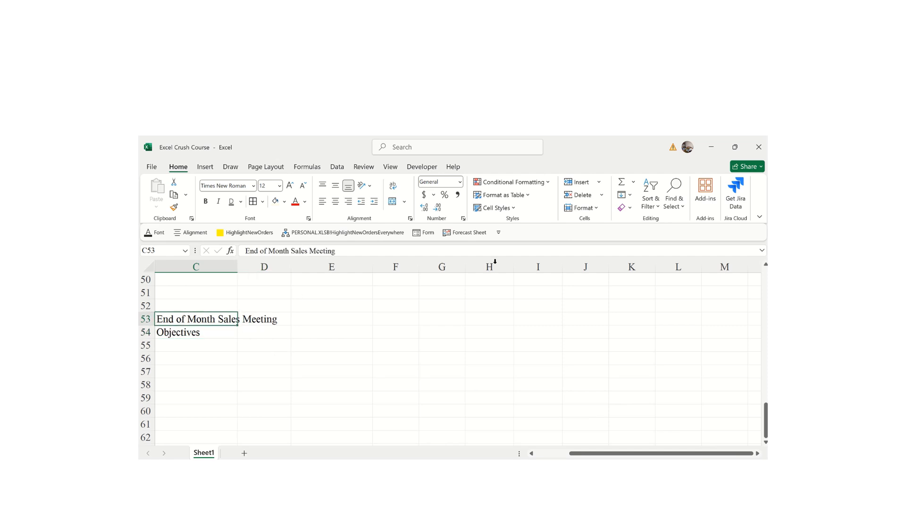
- Apply Heading 1 to the title in C53 and Heading 2 to Objectives in C54
click(511, 209)
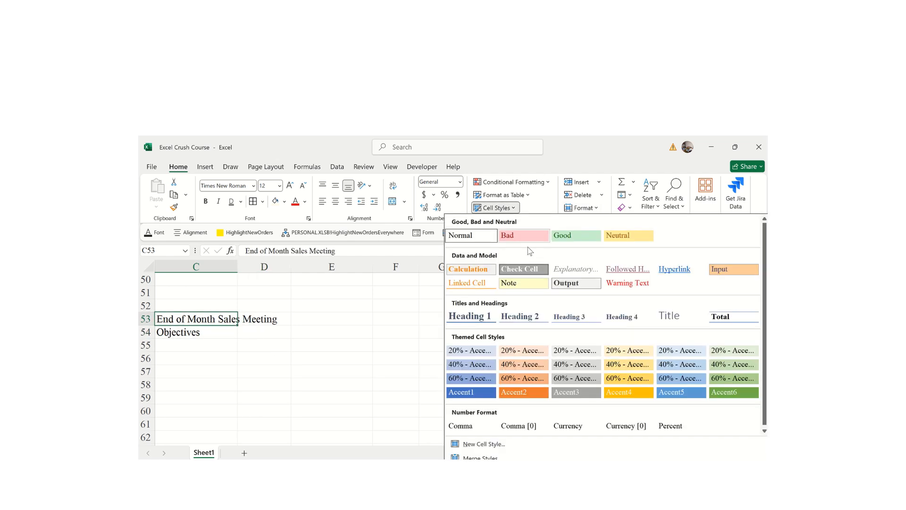
click(470, 316)
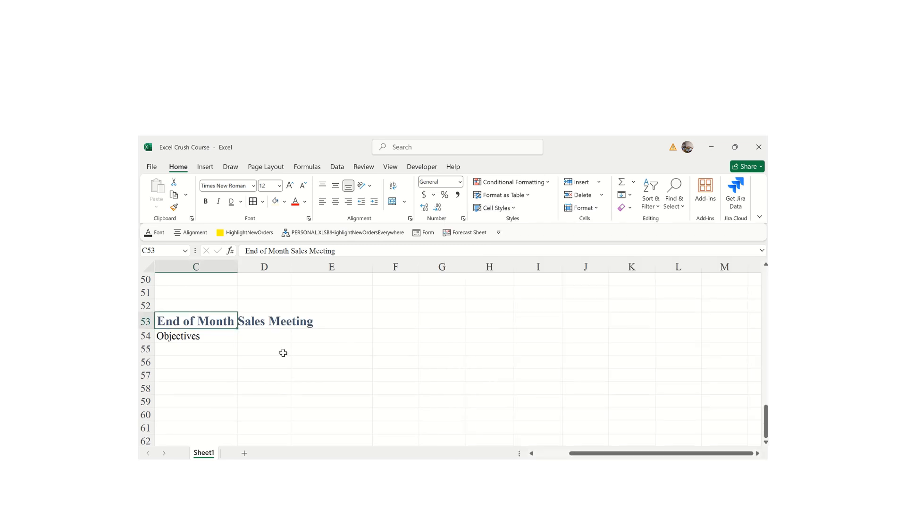
click(197, 343)
click(513, 209)
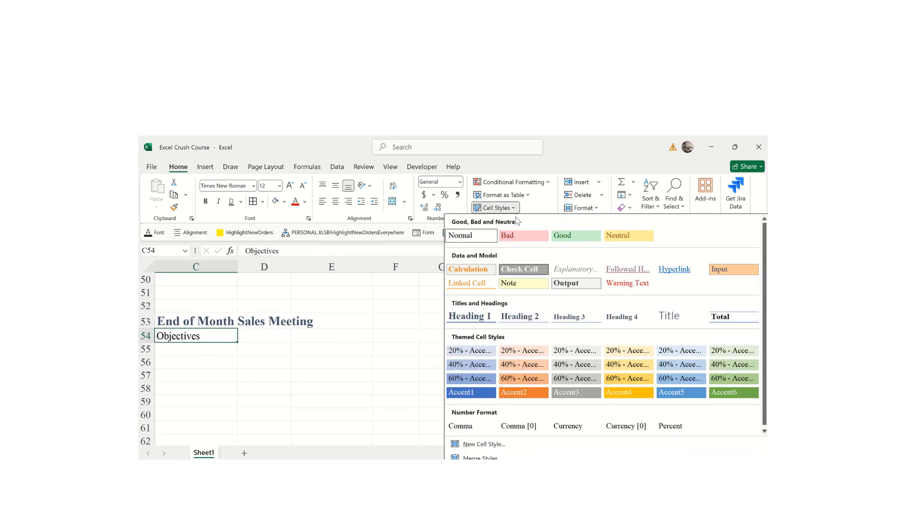
click(520, 316)
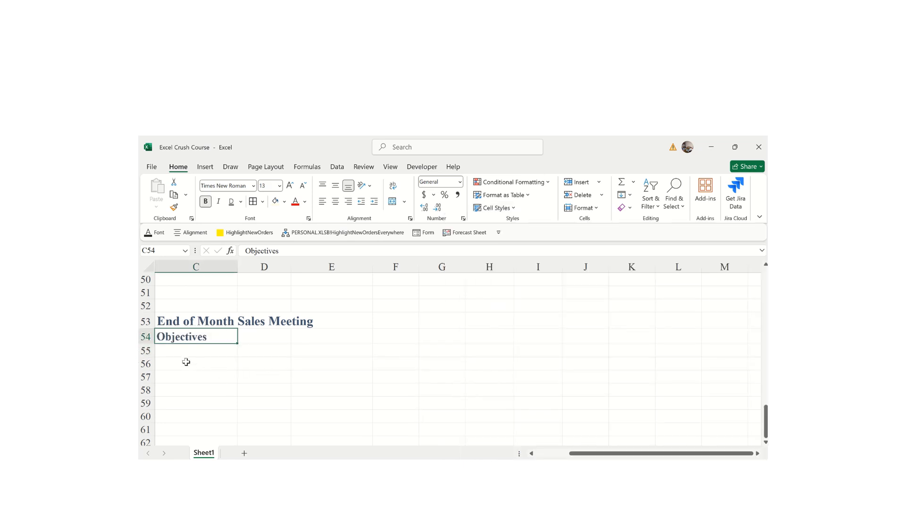
- Merge and center the title across C53:E53
drag(172, 321, 332, 324)
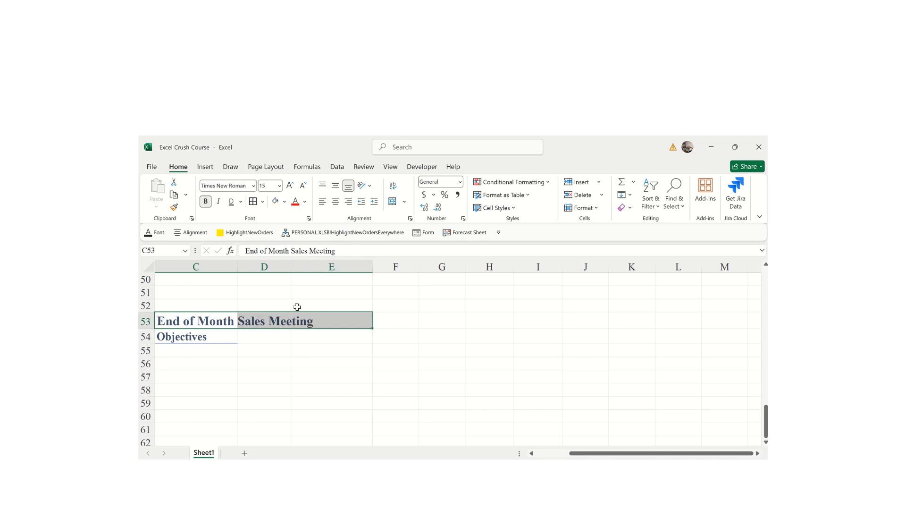
click(393, 201)
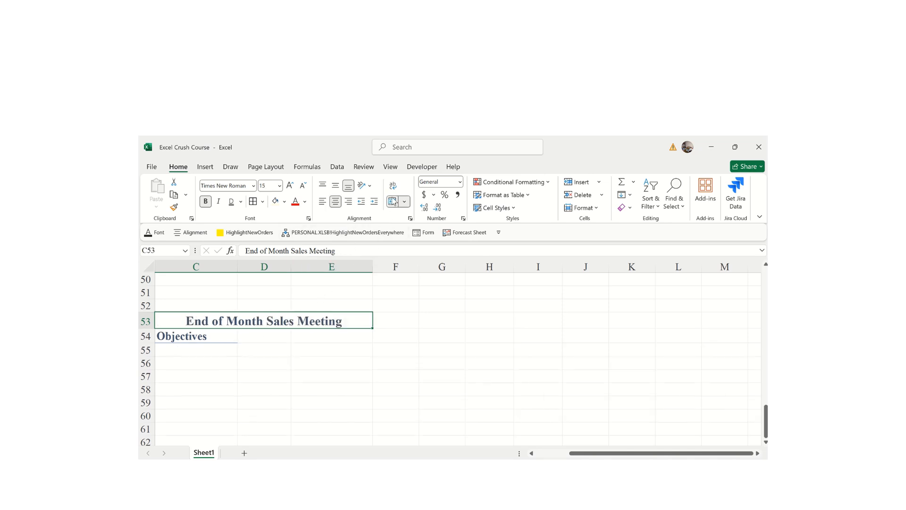
click(353, 376)
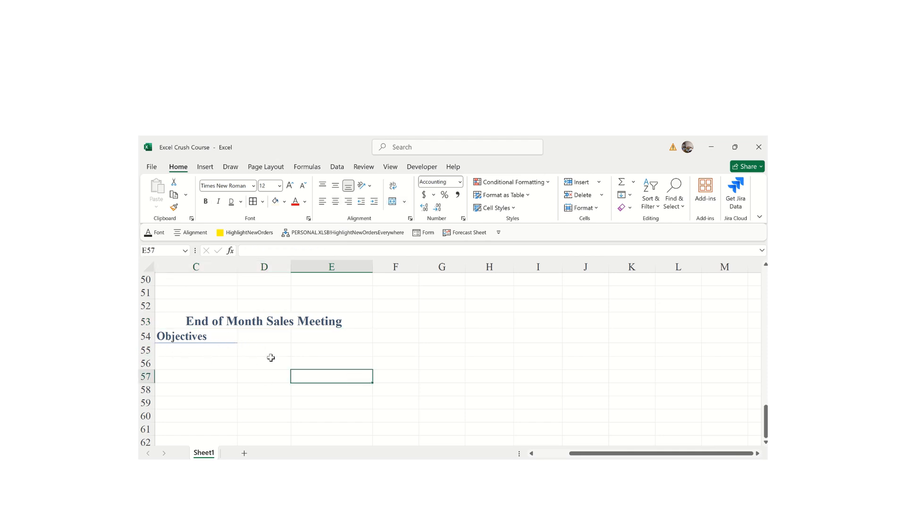
- Apply the Normal cell style to Objectives in C54, then move to cell F58
click(233, 366)
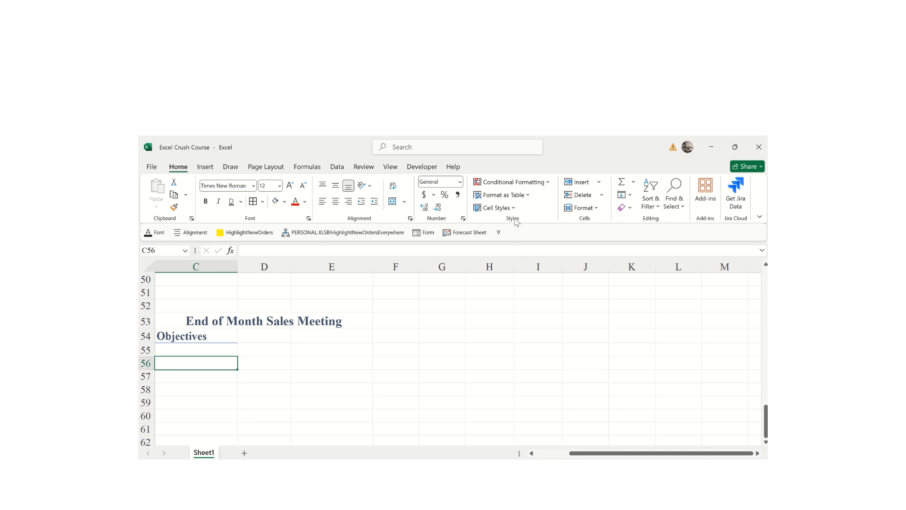
click(496, 208)
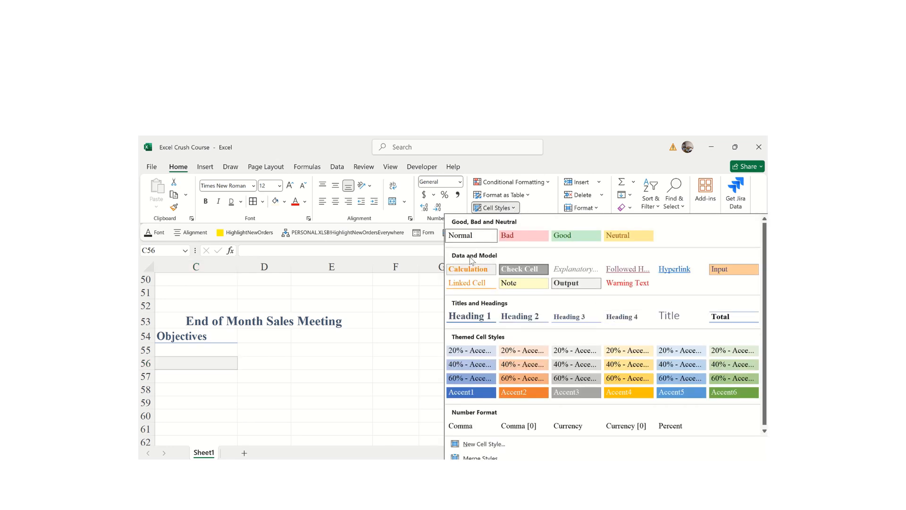
click(187, 337)
click(187, 337)
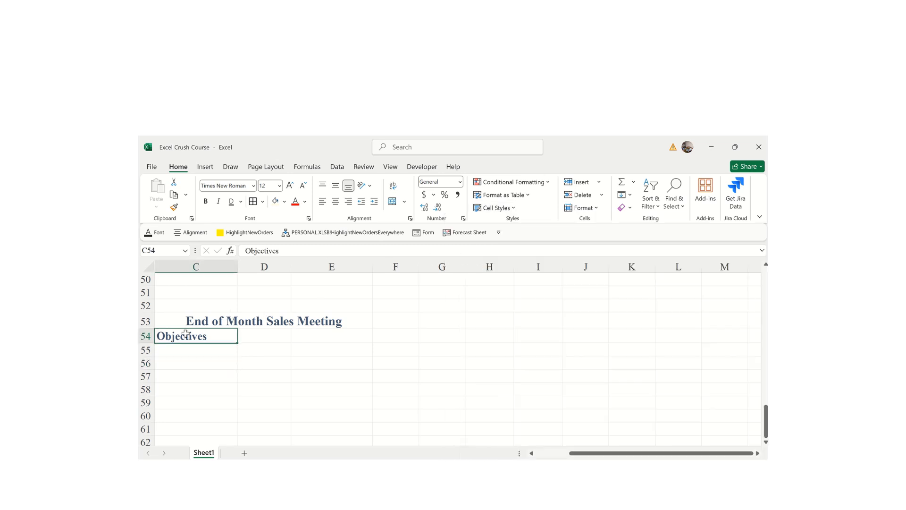
click(509, 208)
click(467, 243)
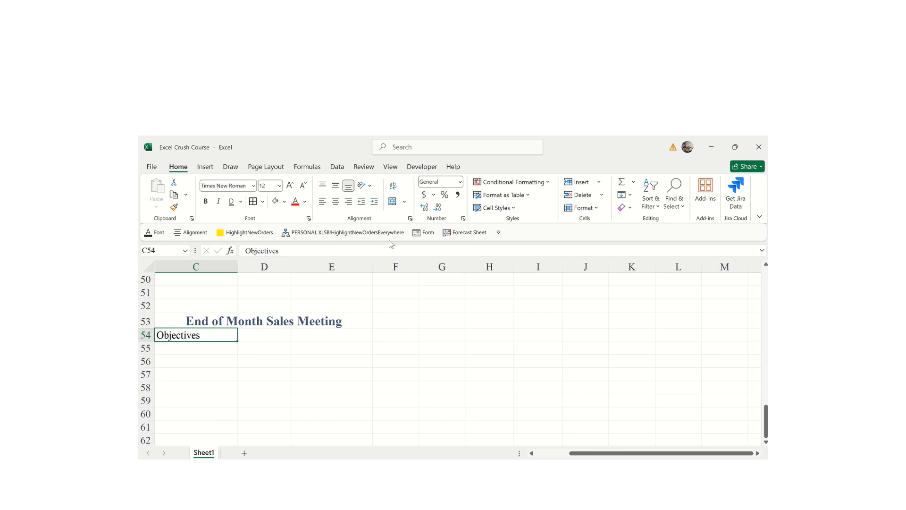
click(510, 208)
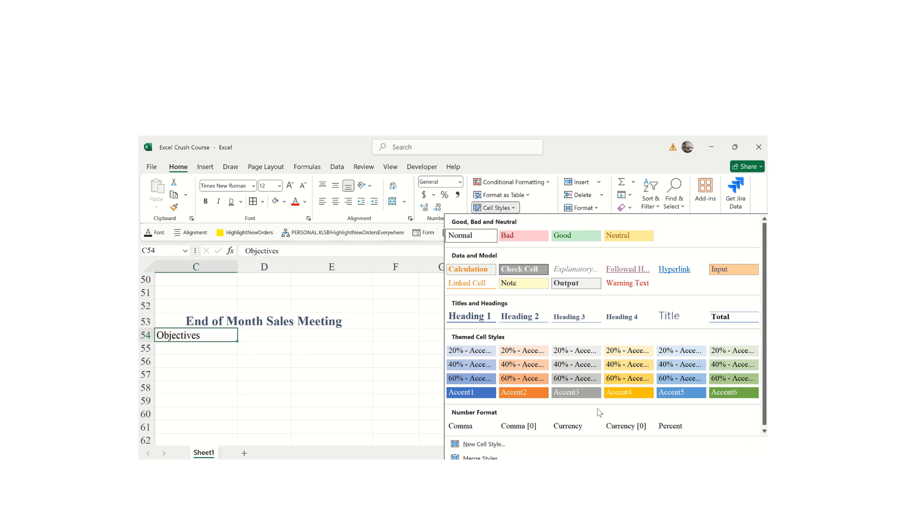
click(349, 361)
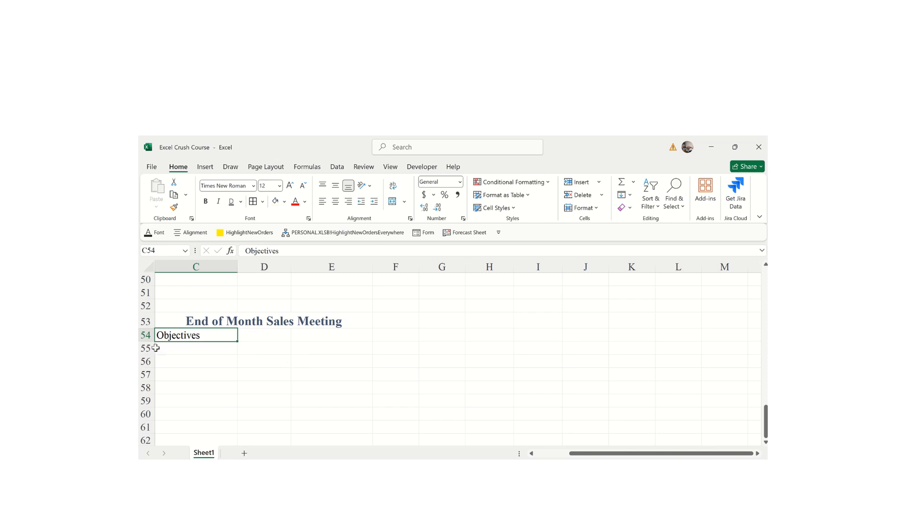
click(377, 383)
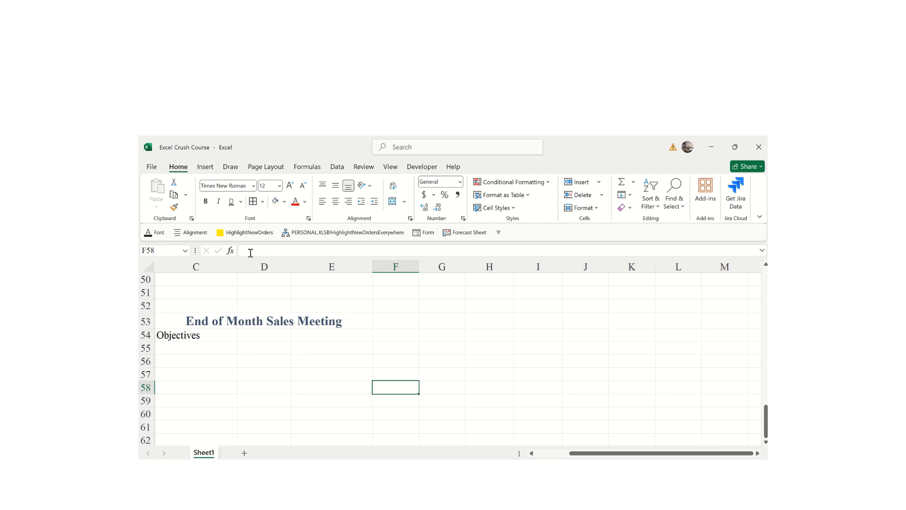
- Insert and remove a blank row above the meeting title, then delete the title row
click(165, 323)
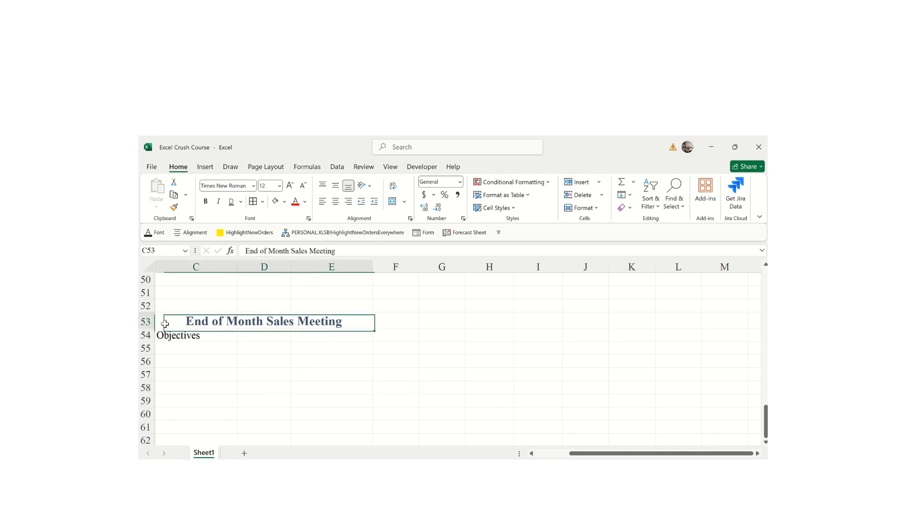
click(578, 184)
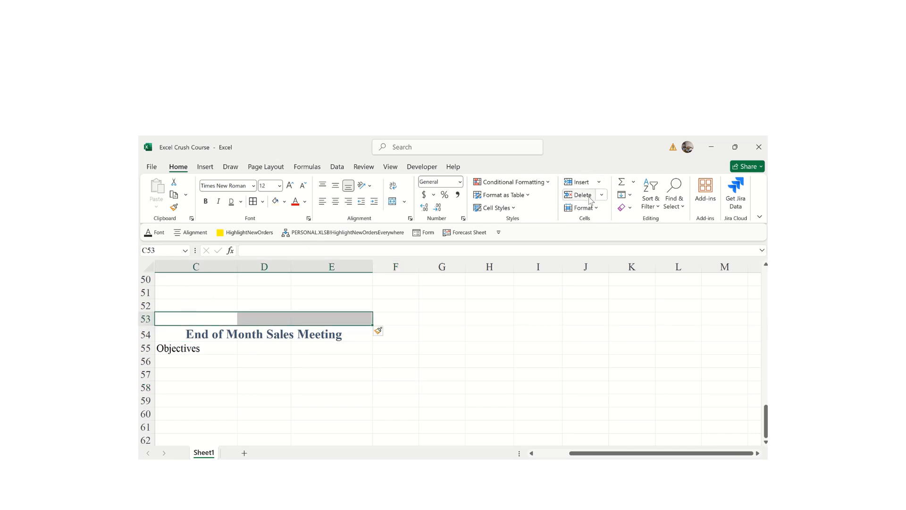
click(580, 195)
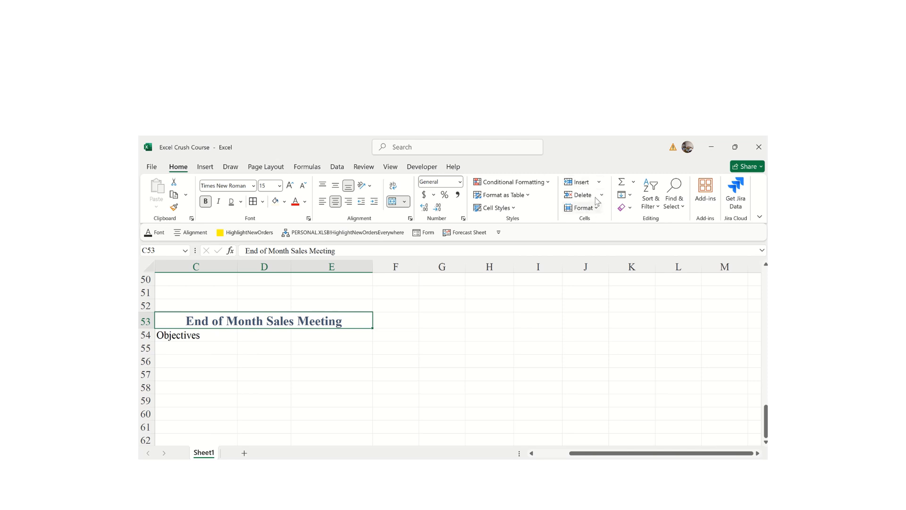
click(600, 182)
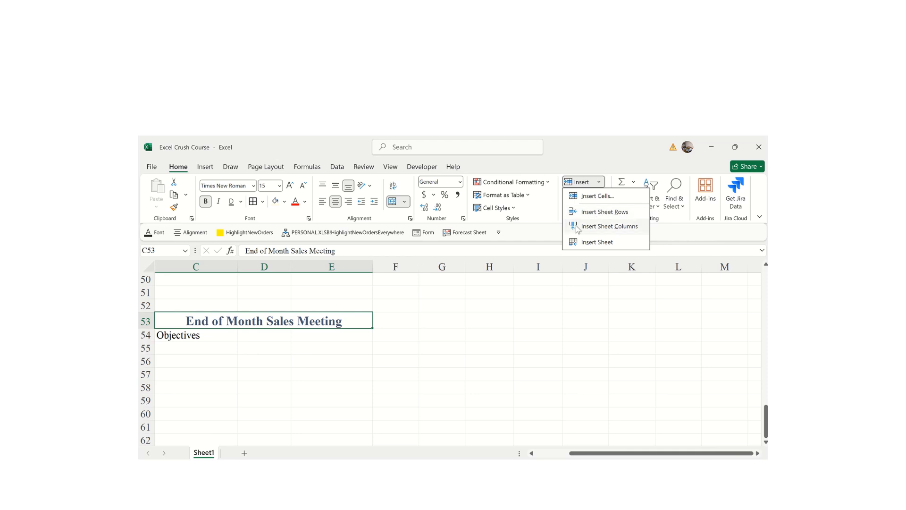
click(611, 218)
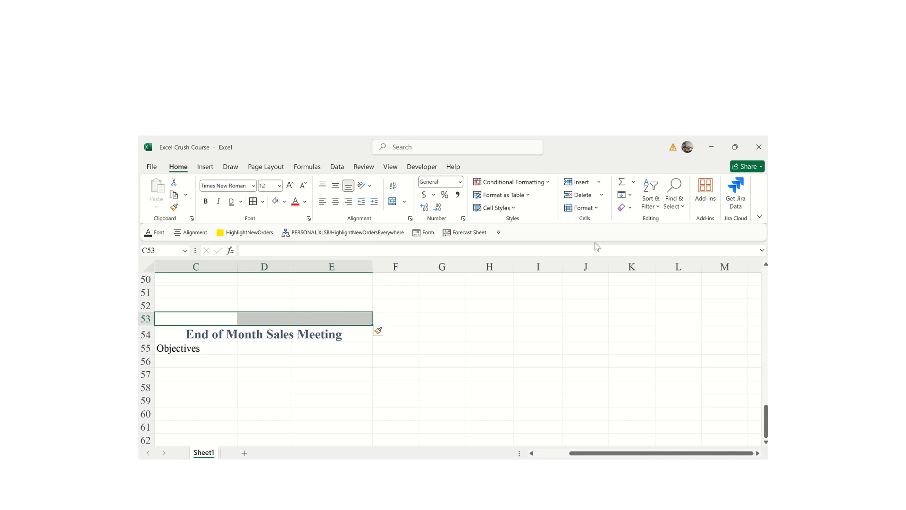
click(586, 201)
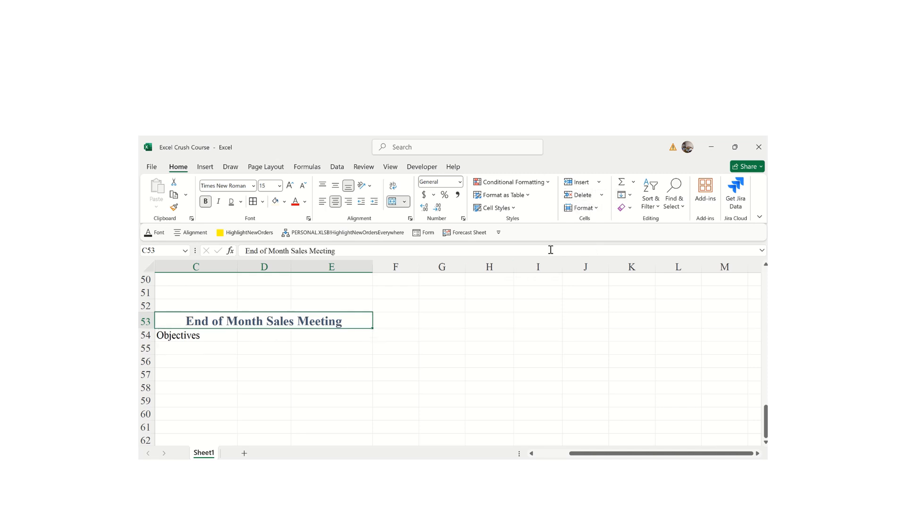
click(584, 196)
- Set row 53's height to 1, then AutoFit the row height
click(598, 209)
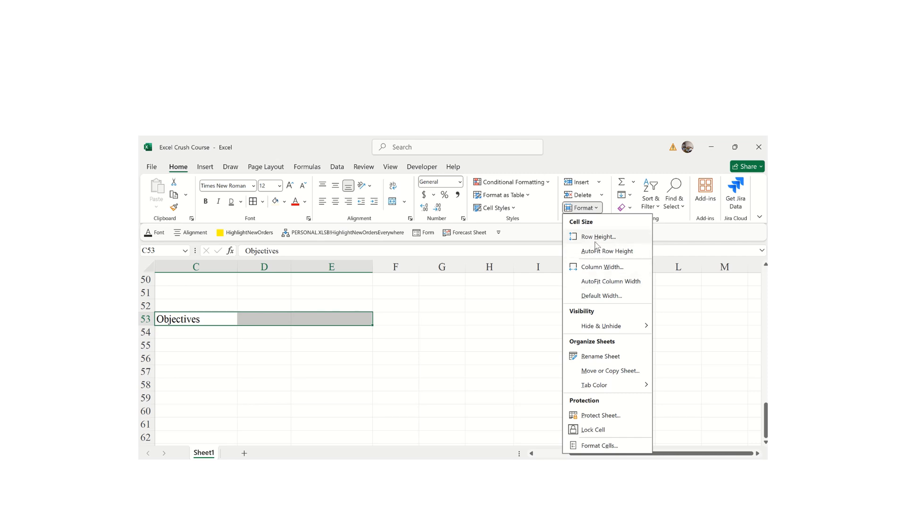
click(596, 240)
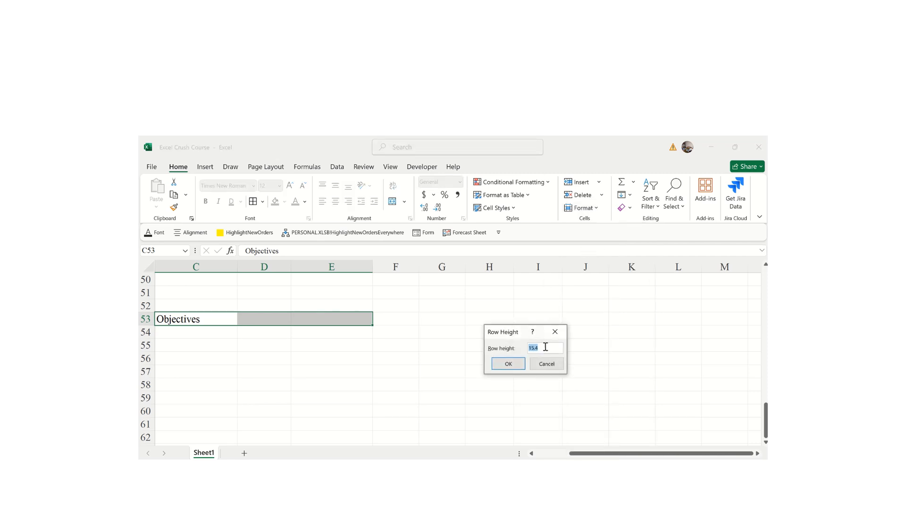
text(16)
key(Return)
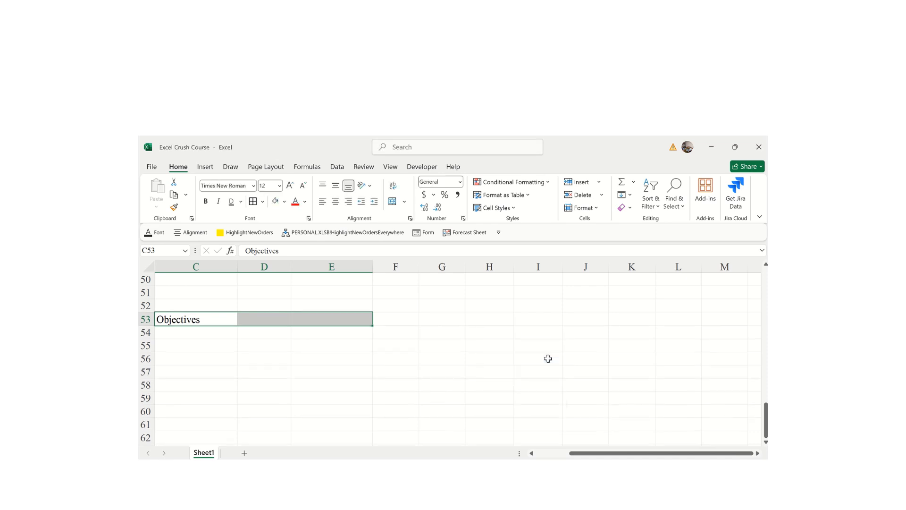
click(599, 210)
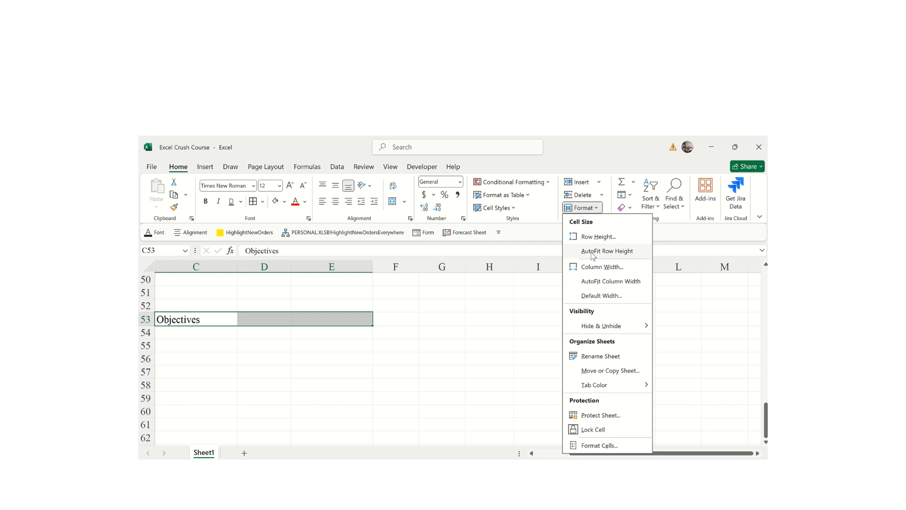
click(592, 254)
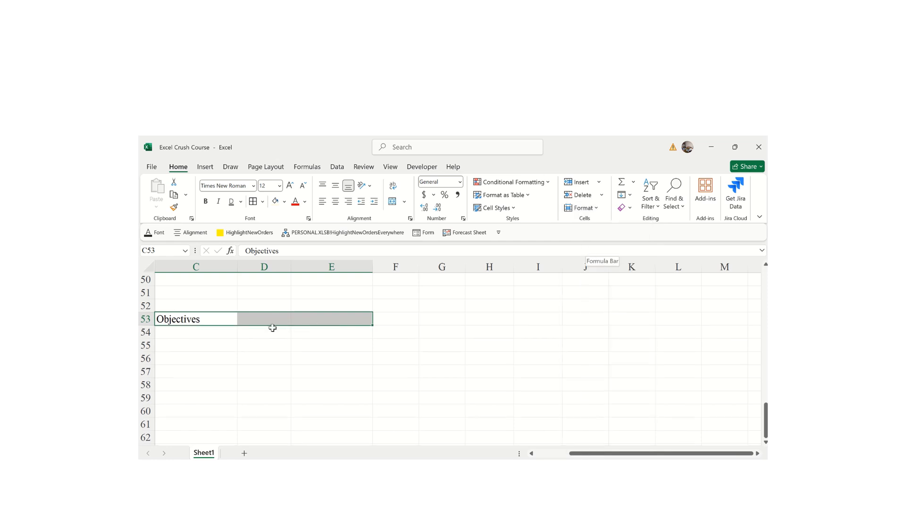
- Select the Objectives cell C53 and close the cell size options without changes
click(231, 370)
click(190, 318)
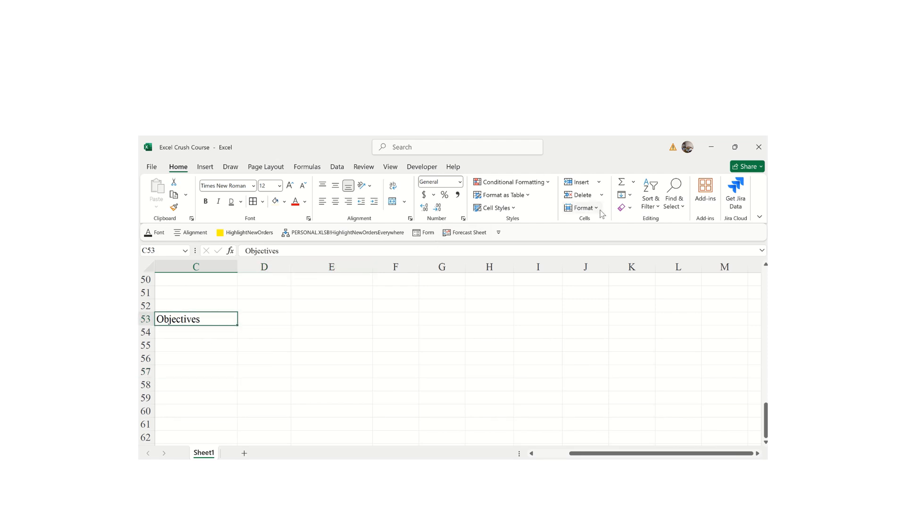
click(585, 208)
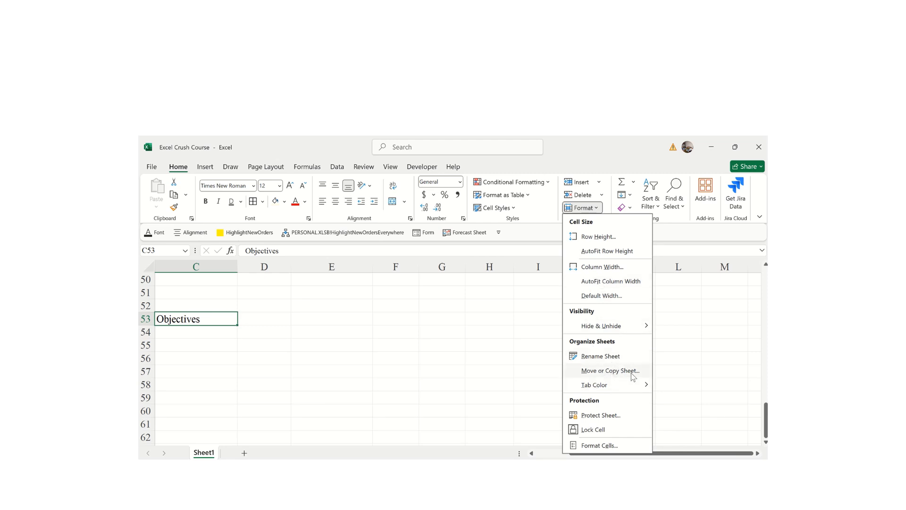
mouse_move(606, 392)
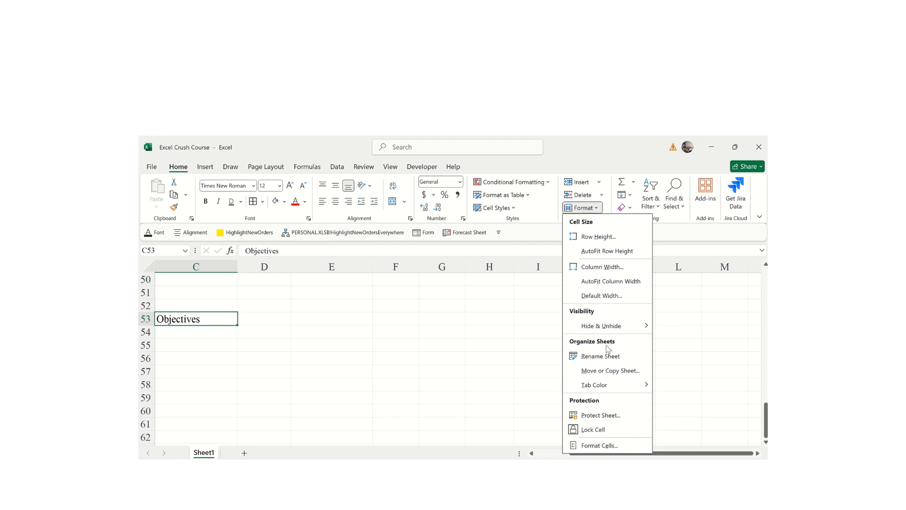
click(719, 408)
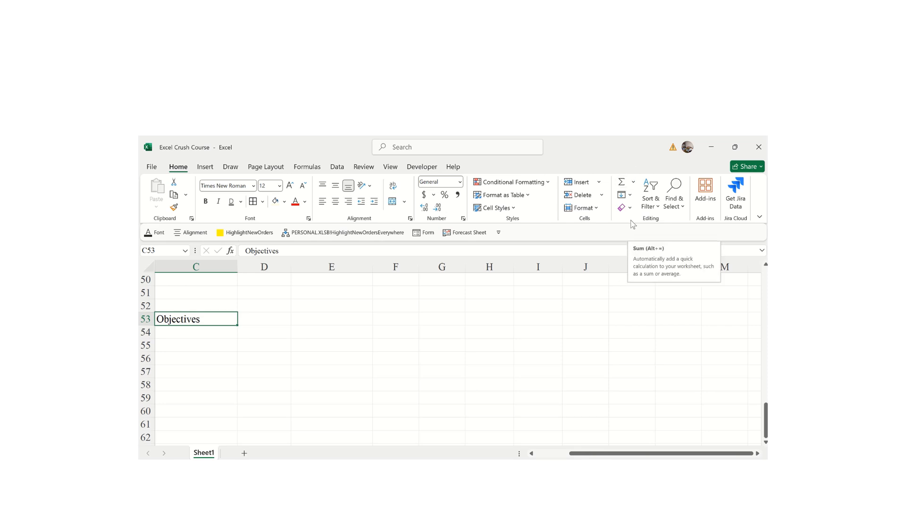
click(635, 183)
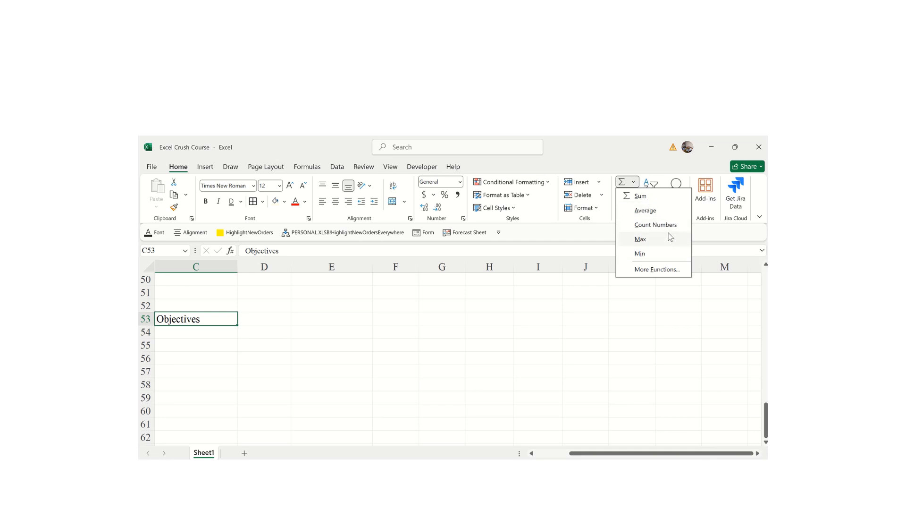
click(641, 270)
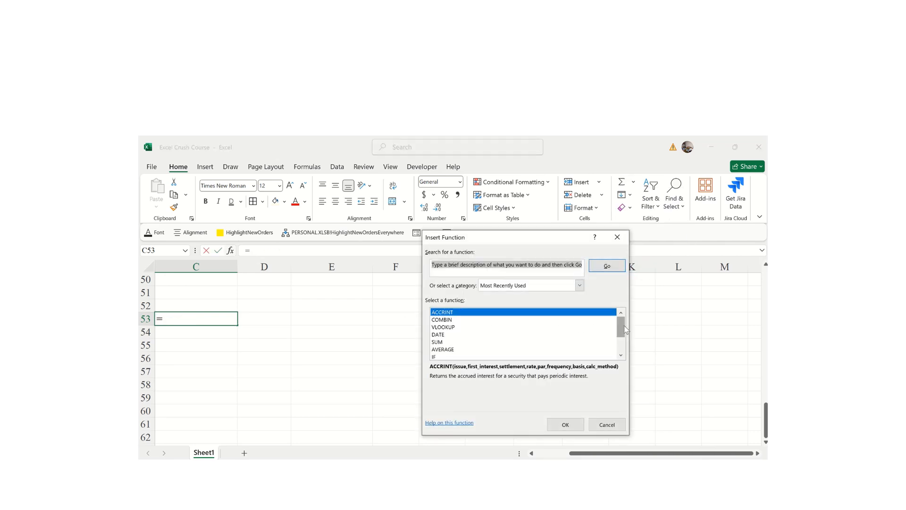
drag(624, 326, 621, 343)
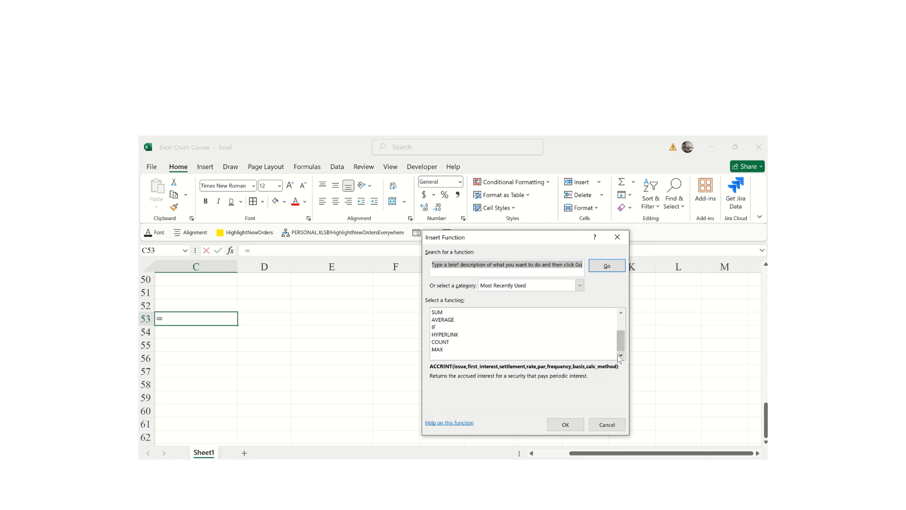
text(Is)
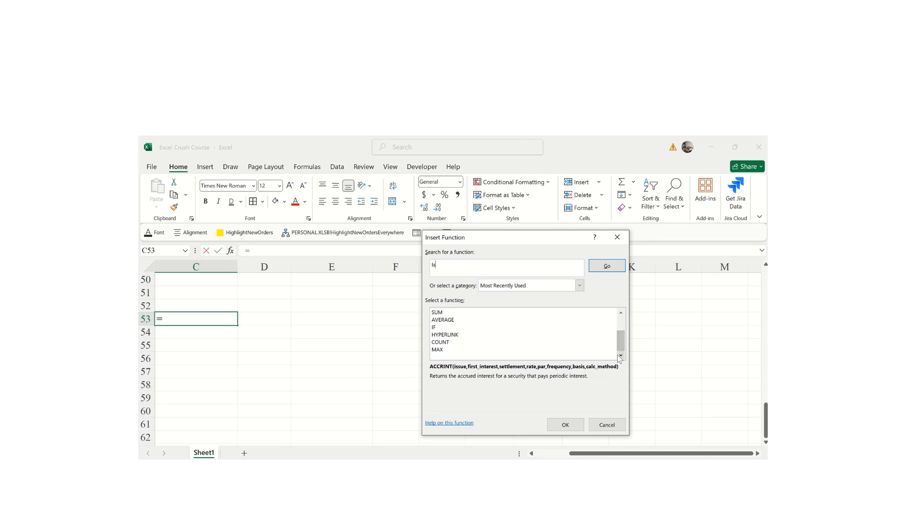
text(num)
click(603, 271)
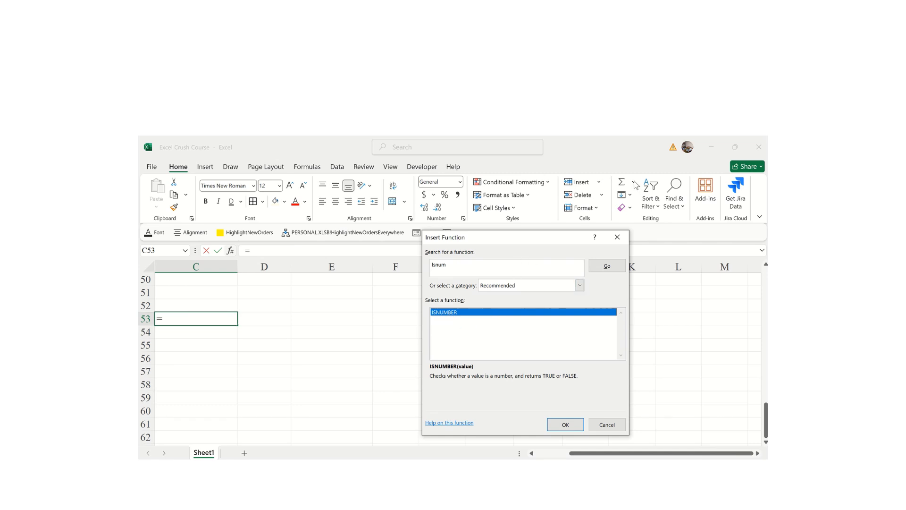
click(566, 424)
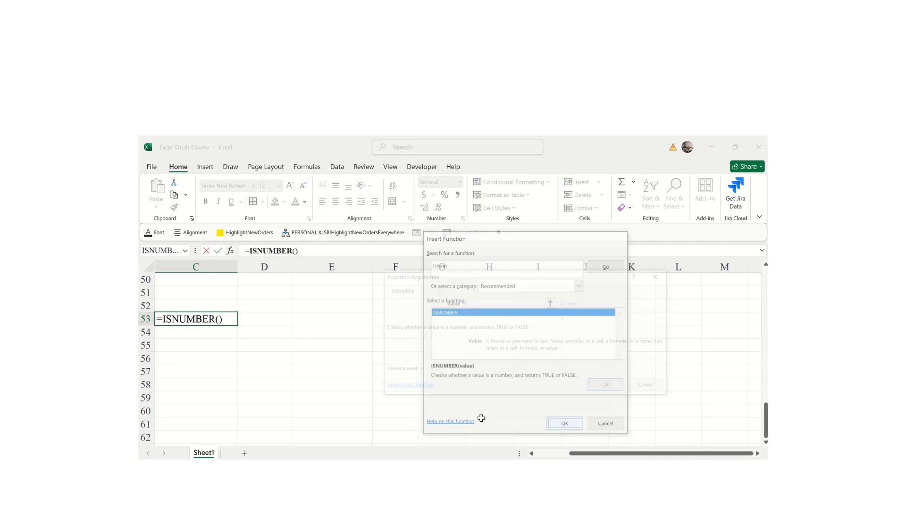
click(645, 387)
click(326, 353)
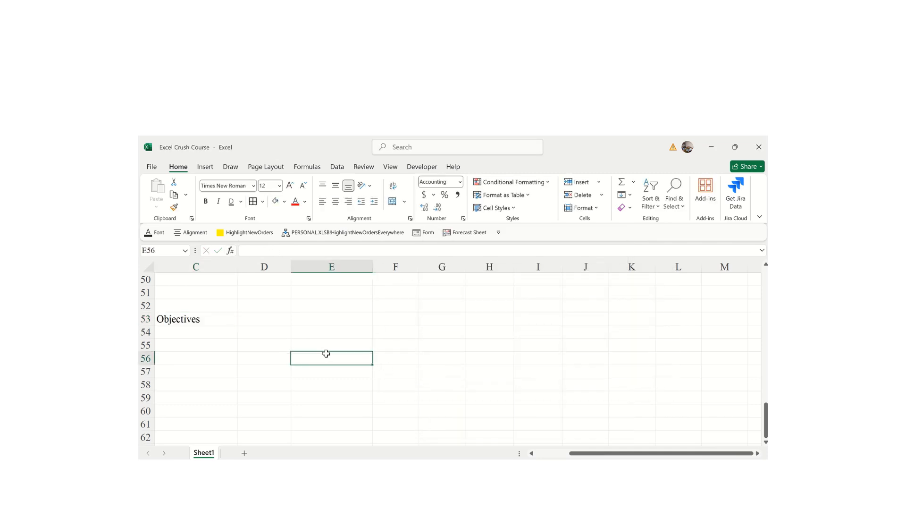
- Enter the amounts 2000, 4000 and 5000 in E56:E58
text(2000)
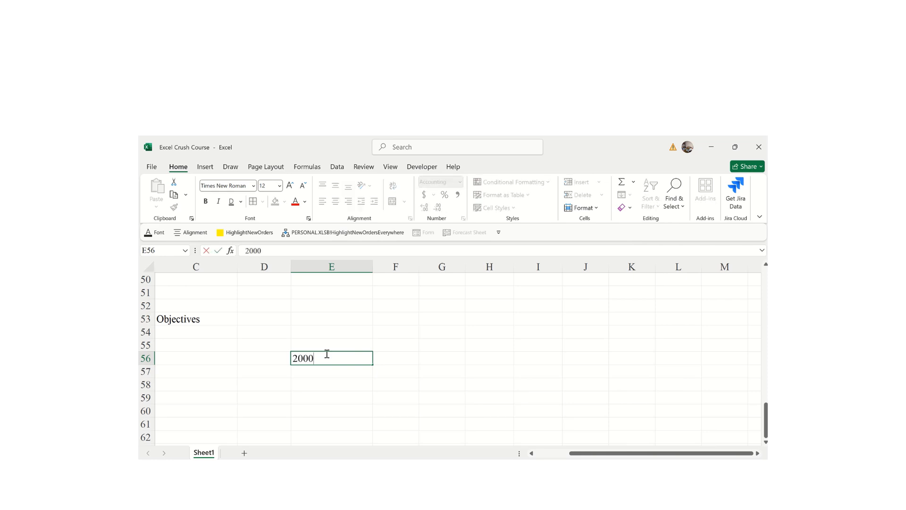
key(Return)
text(4000)
key(Return)
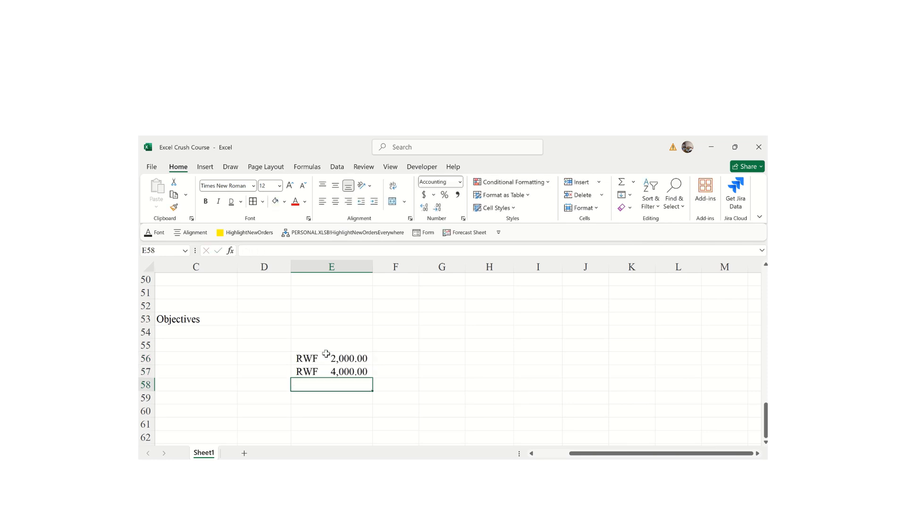
text(5000)
key(Return)
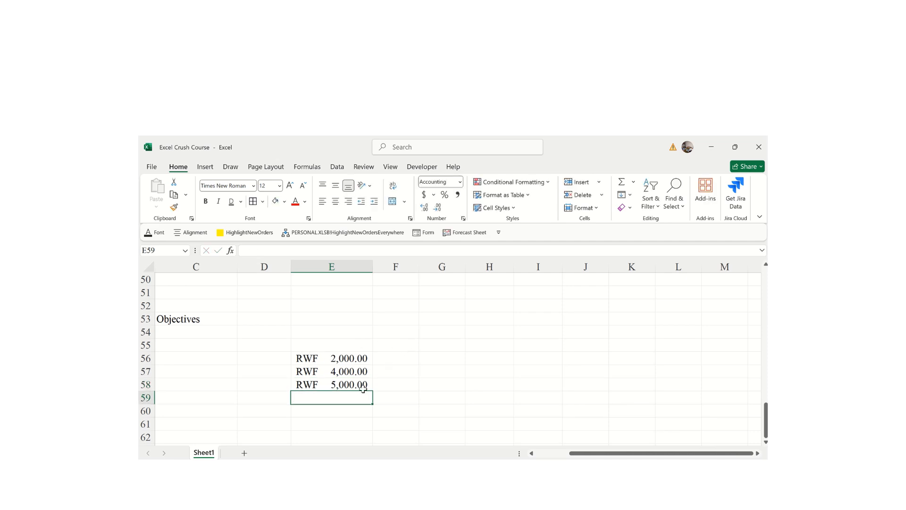
- AutoSum E56:E58 into E59, giving a total of 11,000.00
click(623, 182)
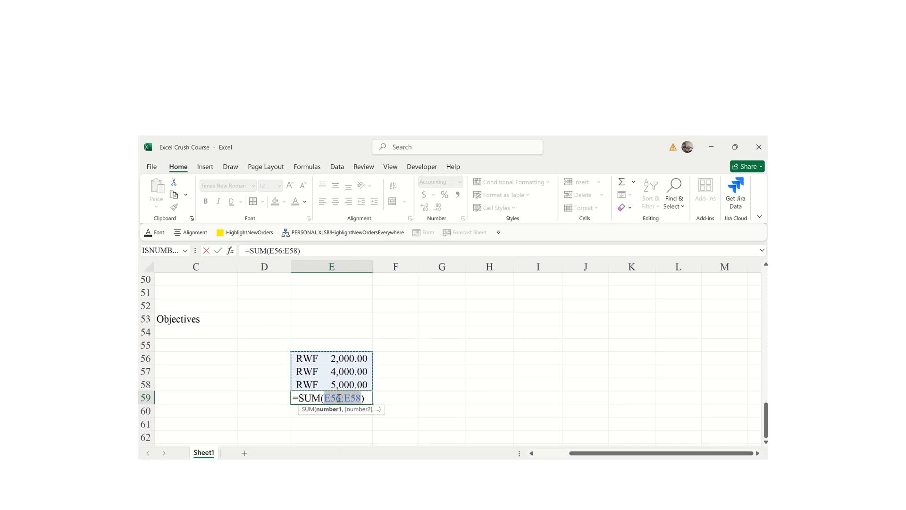
key(Return)
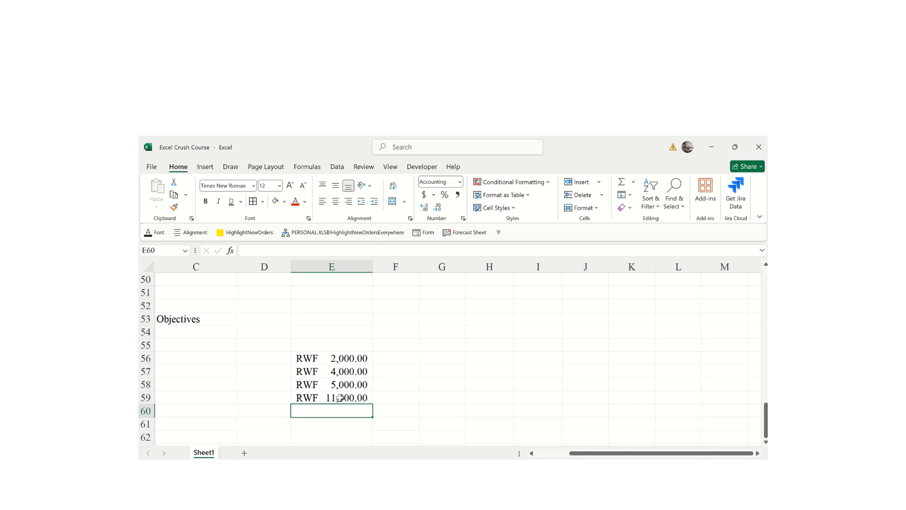
click(332, 399)
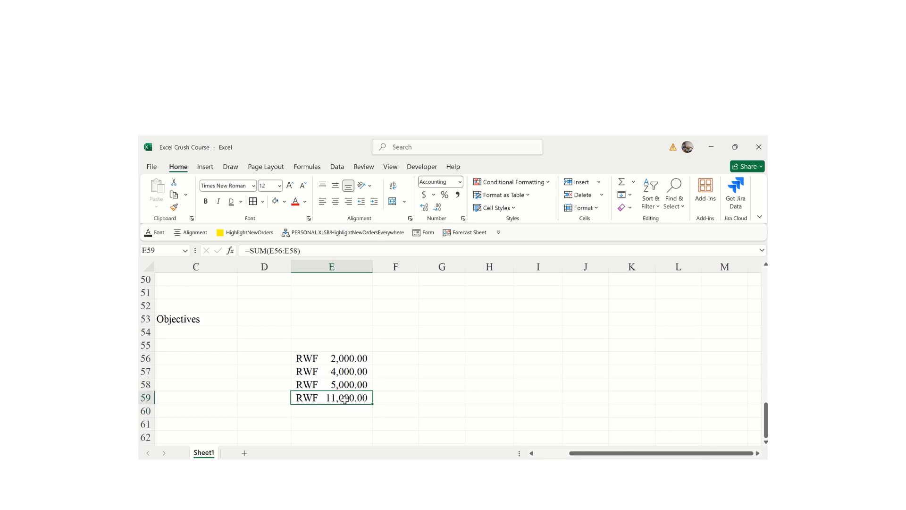
- Put an AutoSum Average of E56:E58 in E59, showing 3,666.67
text(=)
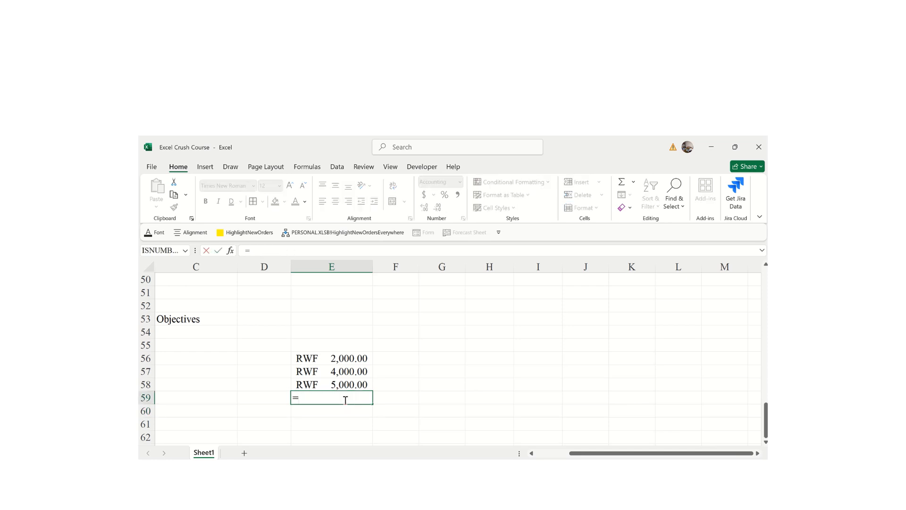
click(633, 186)
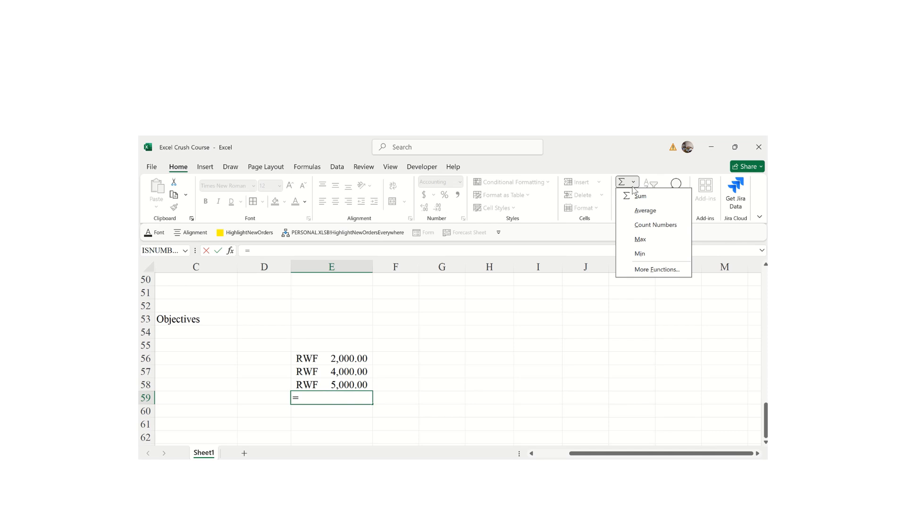
click(641, 213)
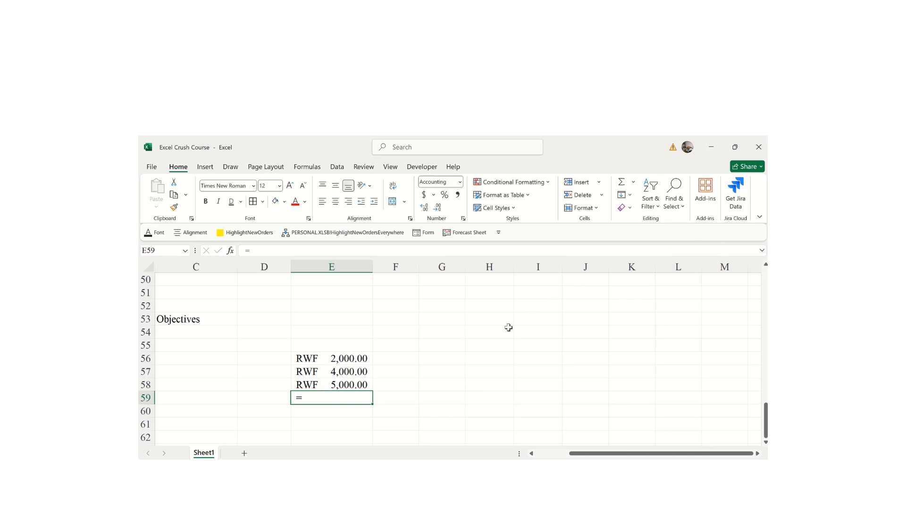
click(635, 182)
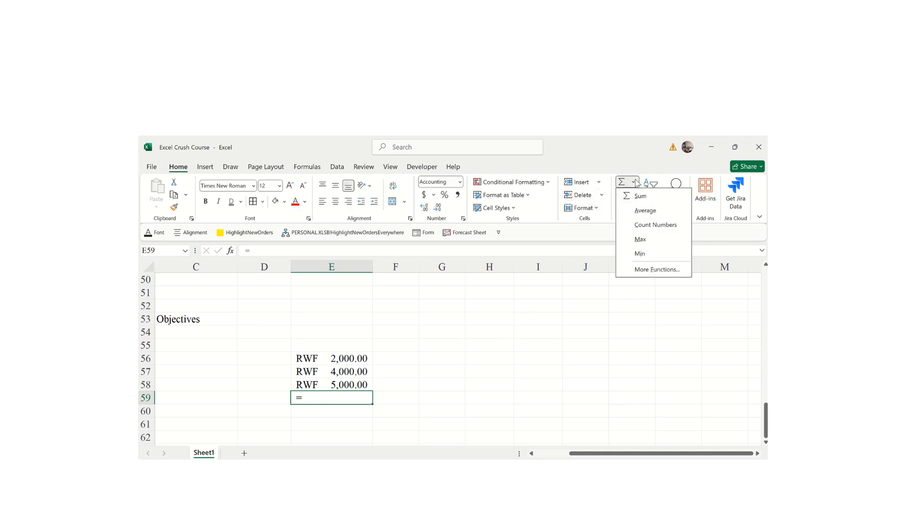
click(641, 210)
key(Return)
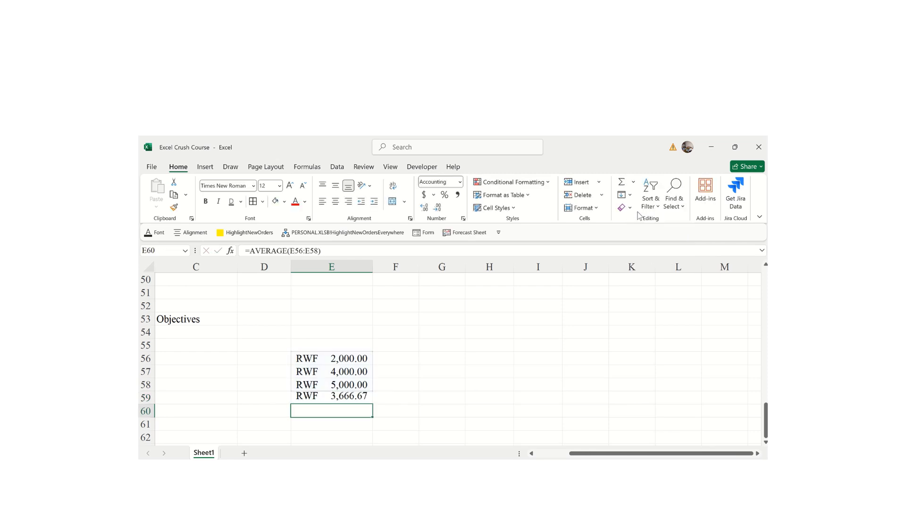
- Replace E59's formula with Count Numbers of E56:E58, showing 3.00
click(346, 397)
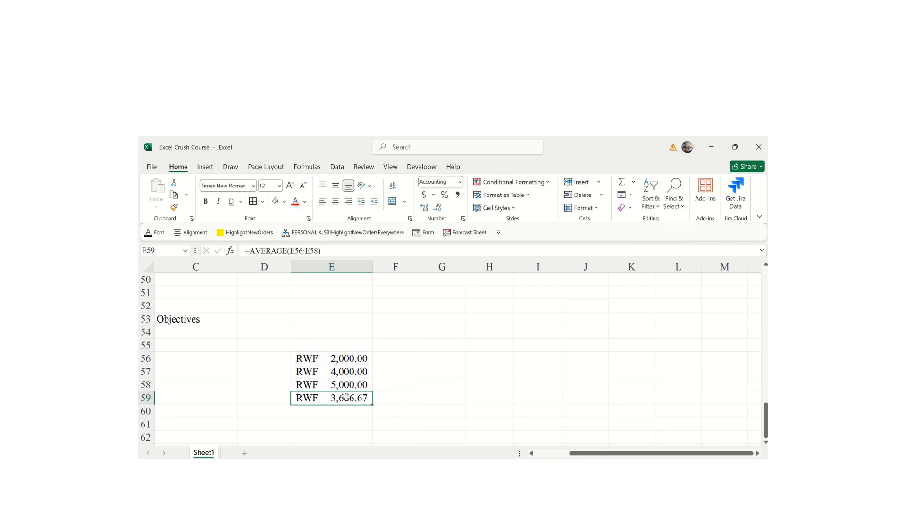
text(=)
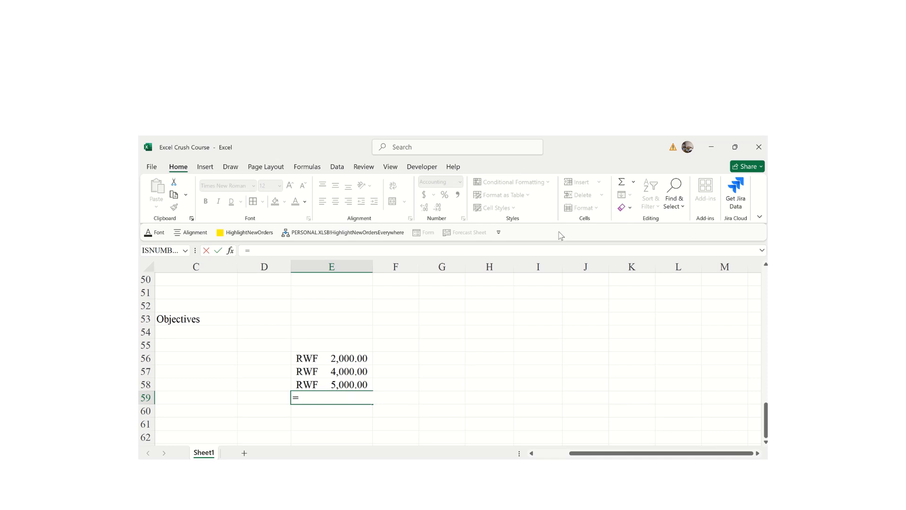
click(635, 184)
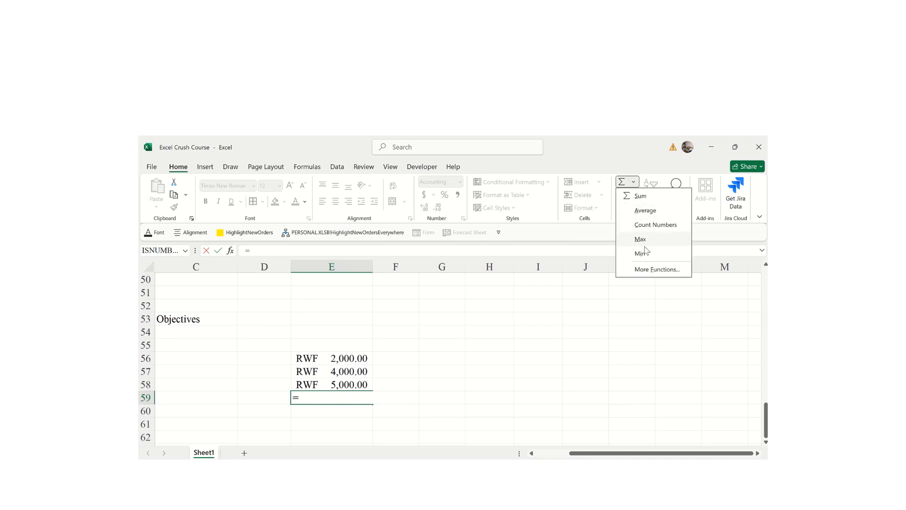
click(646, 228)
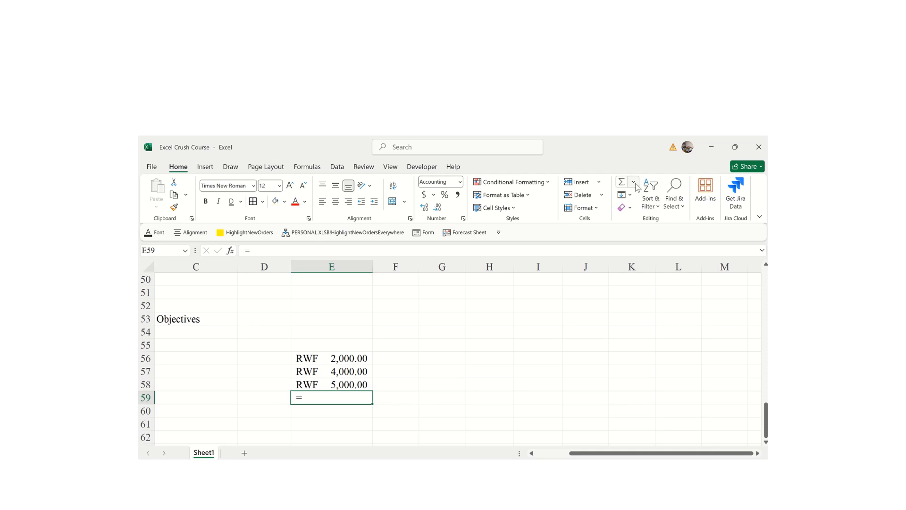
click(633, 182)
click(643, 225)
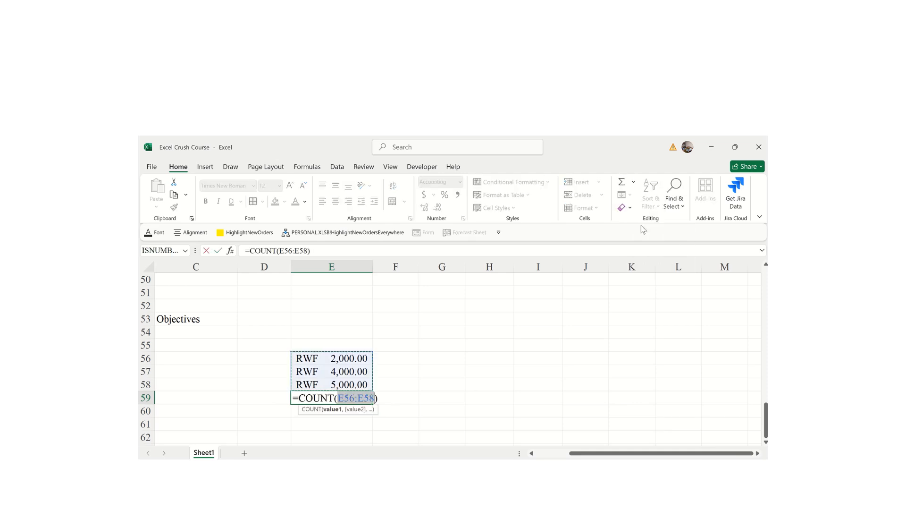
key(Return)
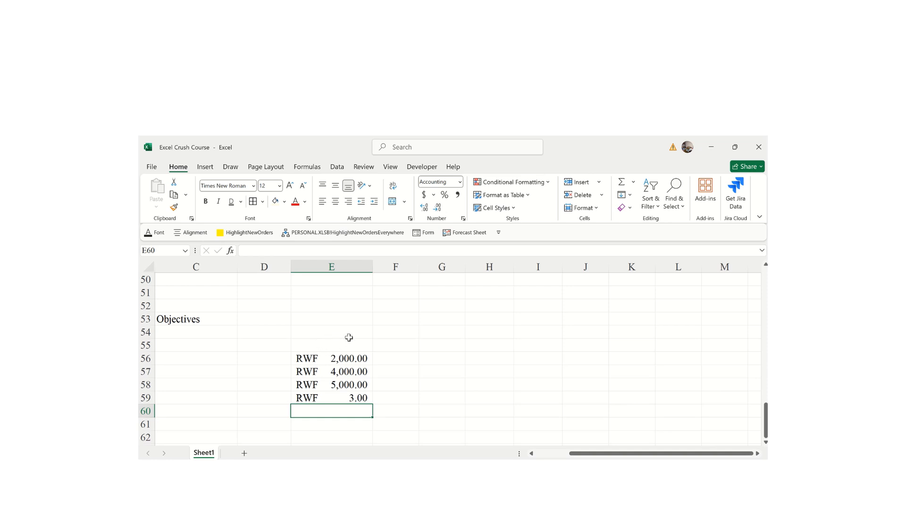
- Select the amounts range E56:E60
click(631, 208)
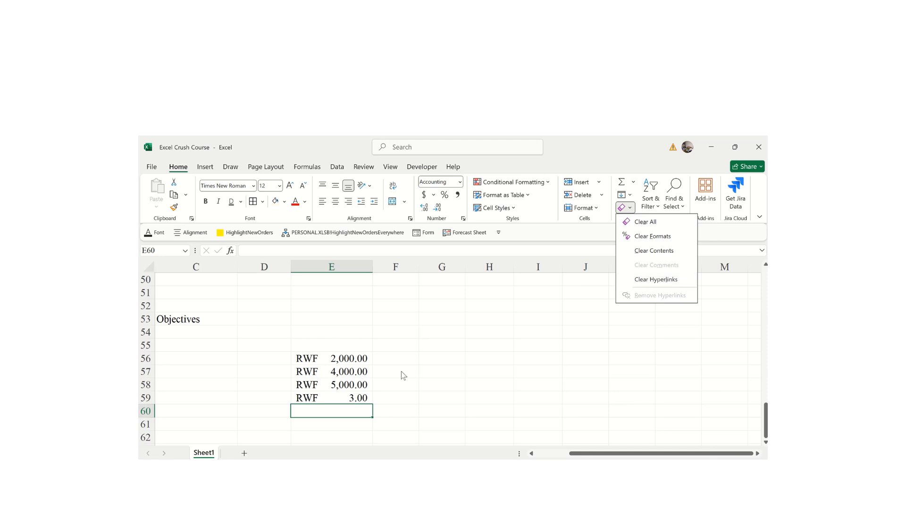
click(297, 356)
click(349, 394)
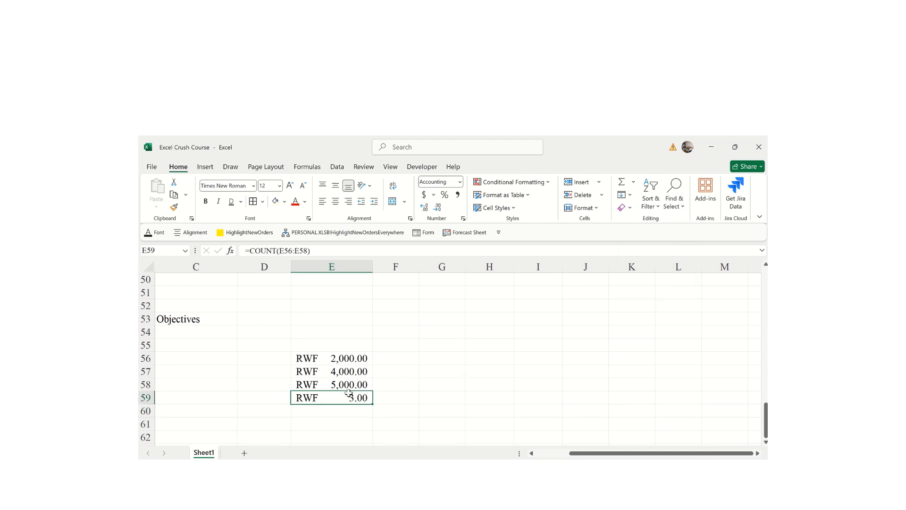
click(301, 353)
mouse_move(301, 353)
mouse_down()
mouse_move(331, 399)
mouse_move(352, 409)
mouse_up()
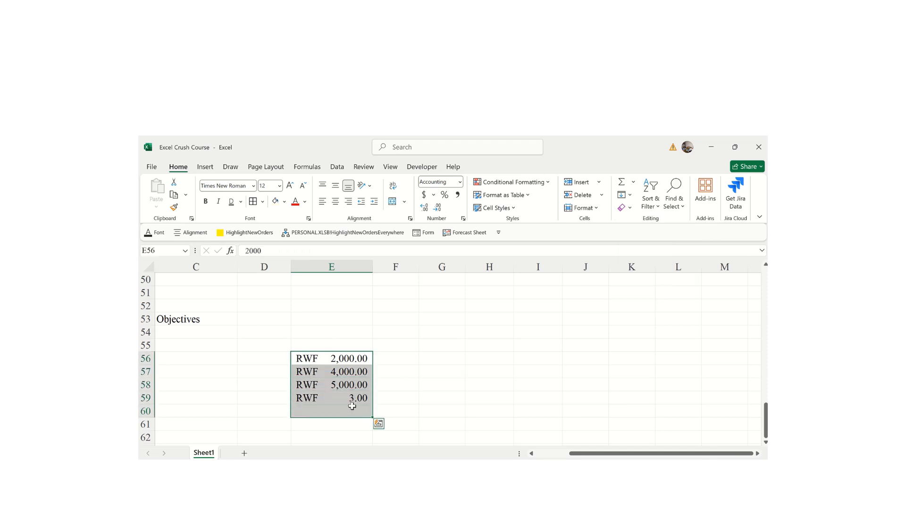
- Try Clear Formats and Clear Contents, undo, then use Clear All on the range
click(626, 207)
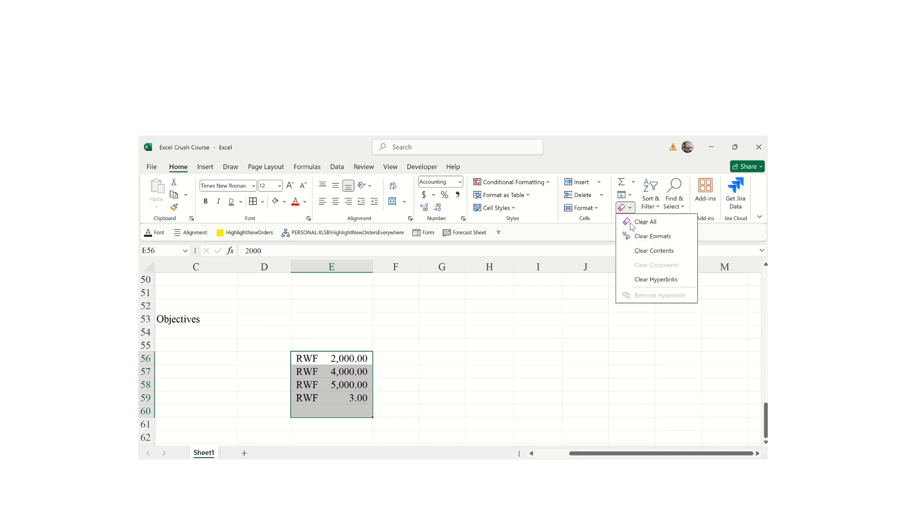
click(650, 236)
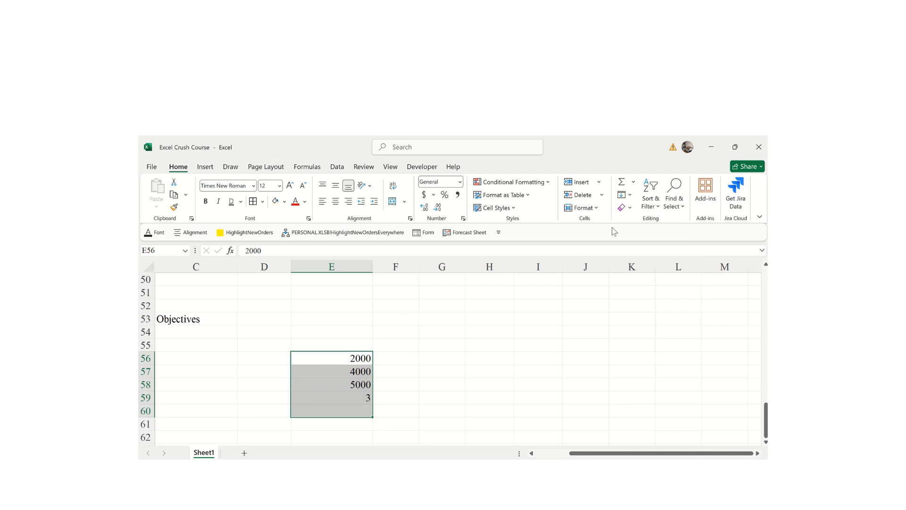
click(628, 208)
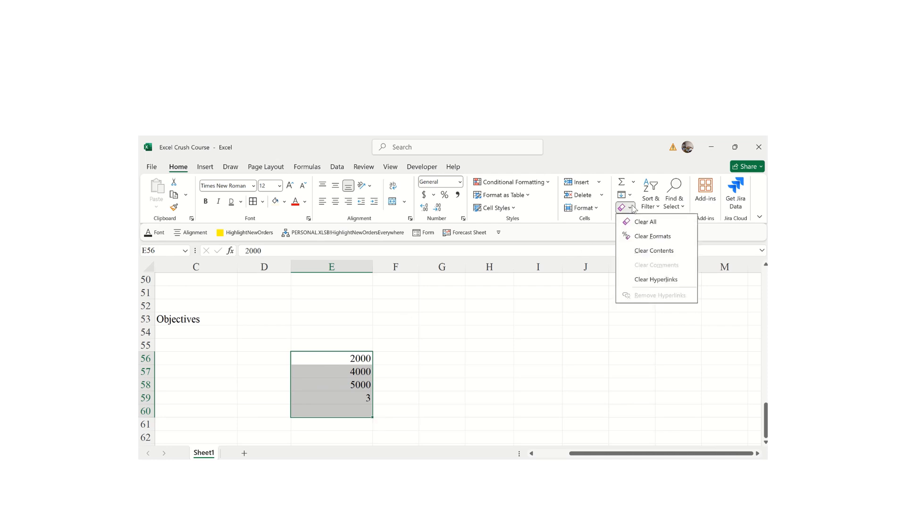
click(646, 252)
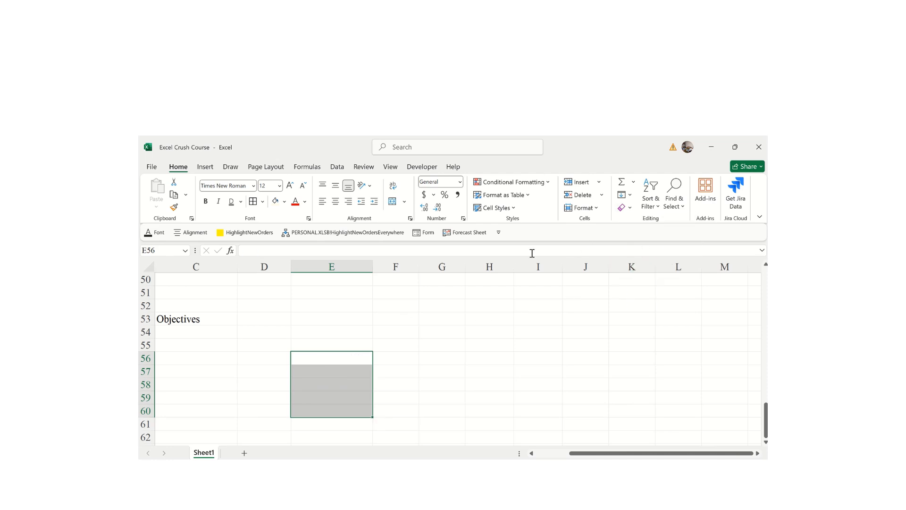
key(ctrl+z)
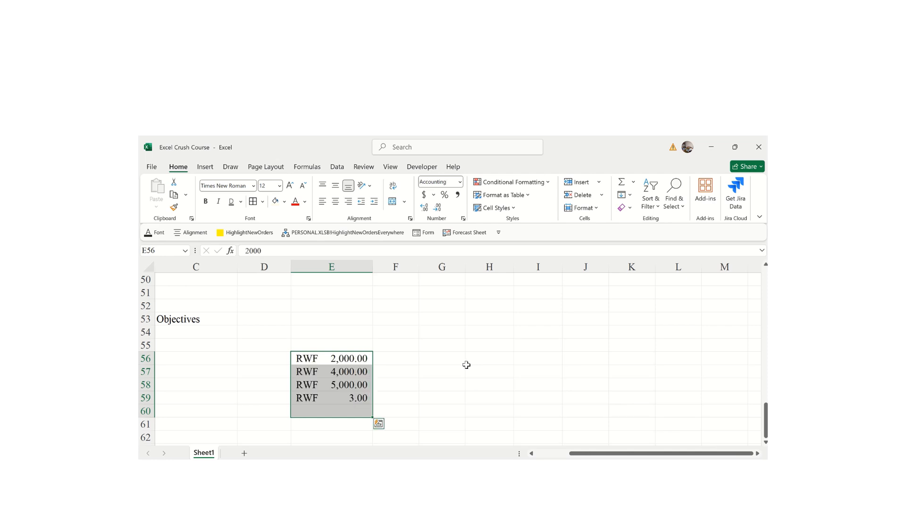
click(630, 209)
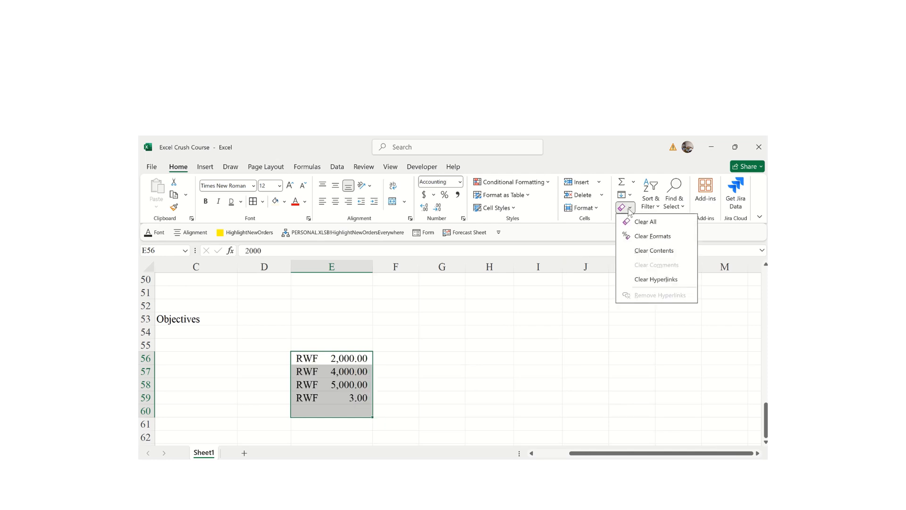
click(642, 222)
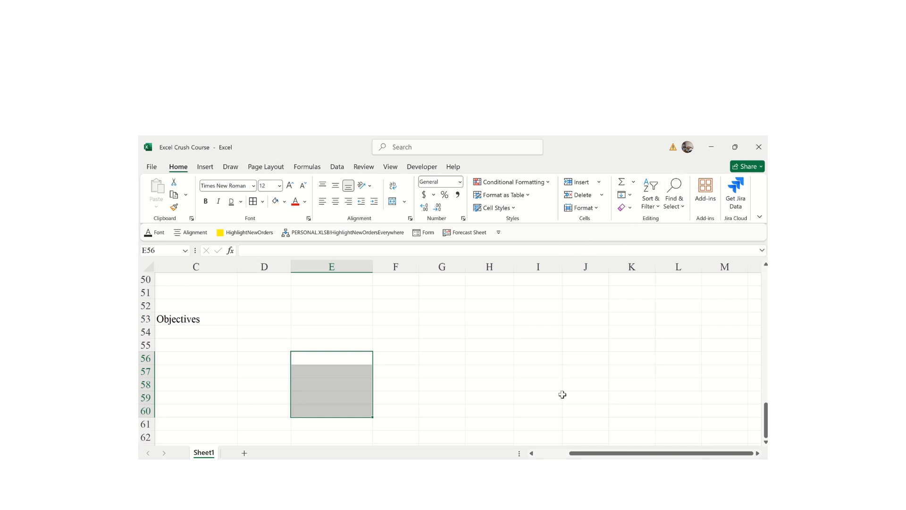
- Paste the RWF amounts back into E56:E59 and turn on filtering for them
click(650, 206)
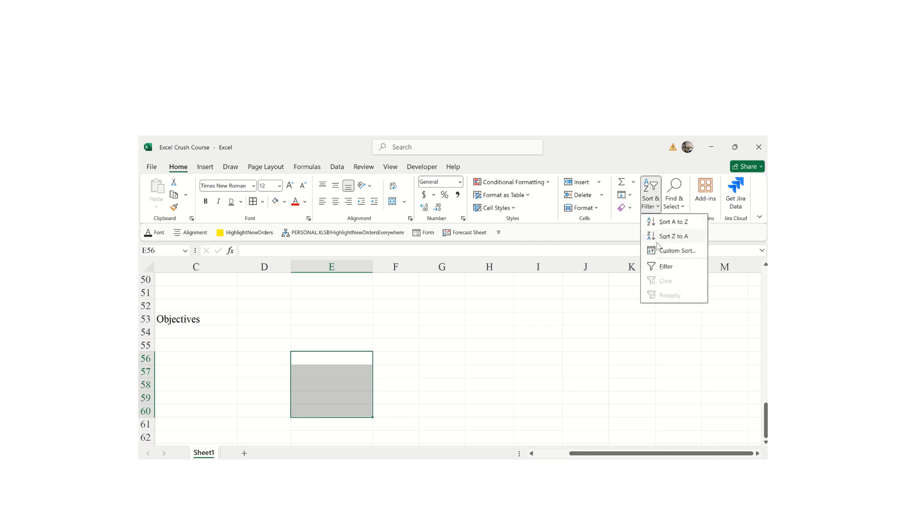
click(659, 266)
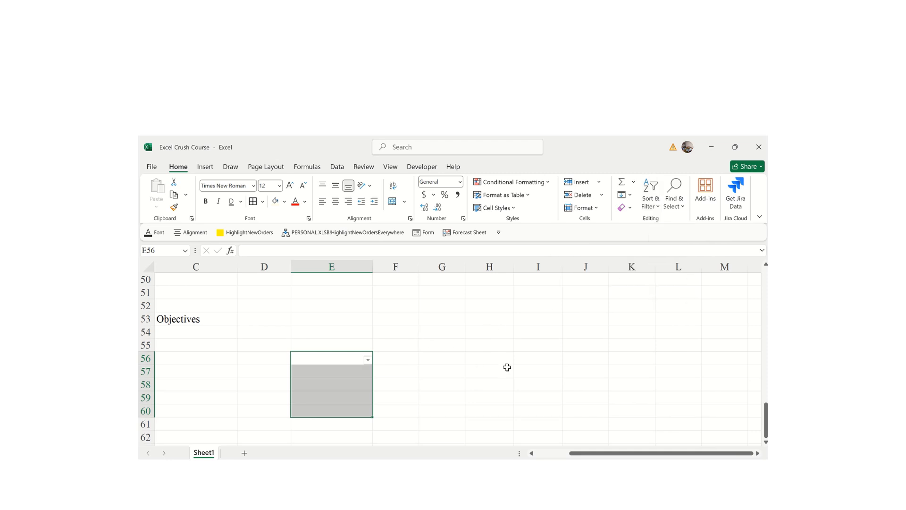
key(ctrl+v)
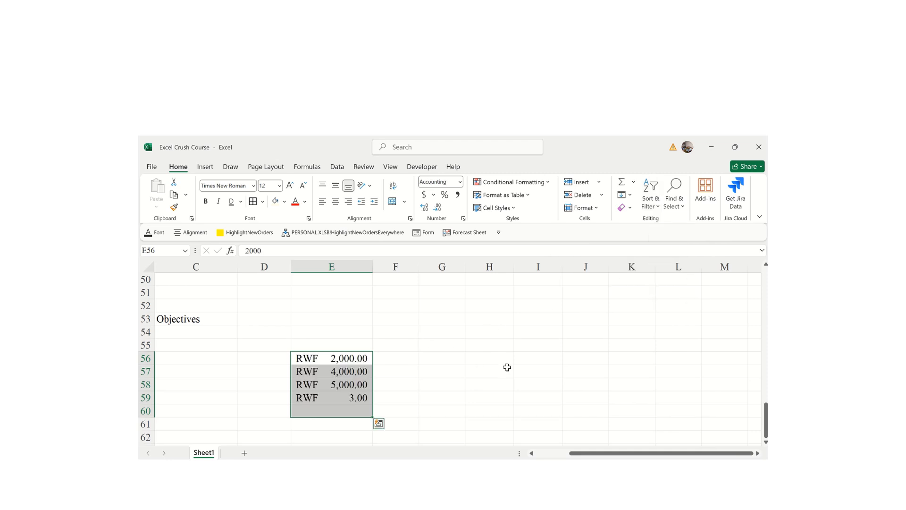
click(659, 205)
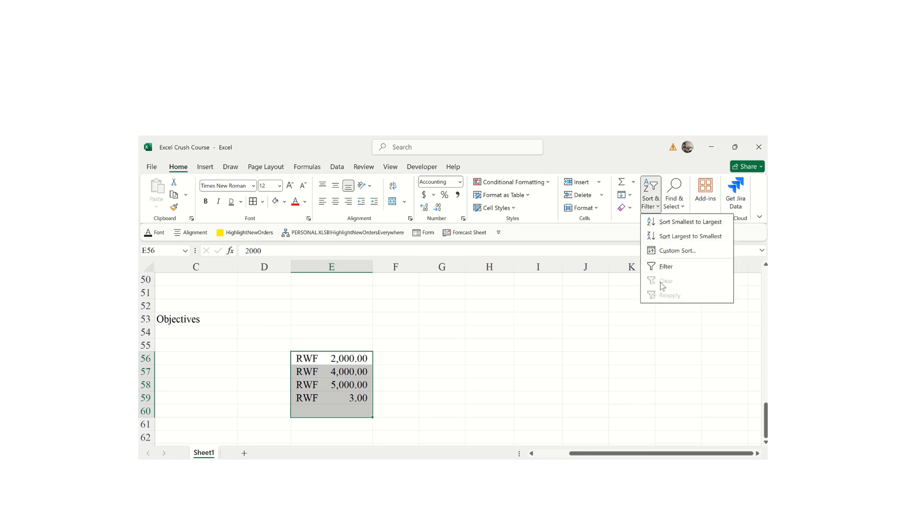
click(662, 265)
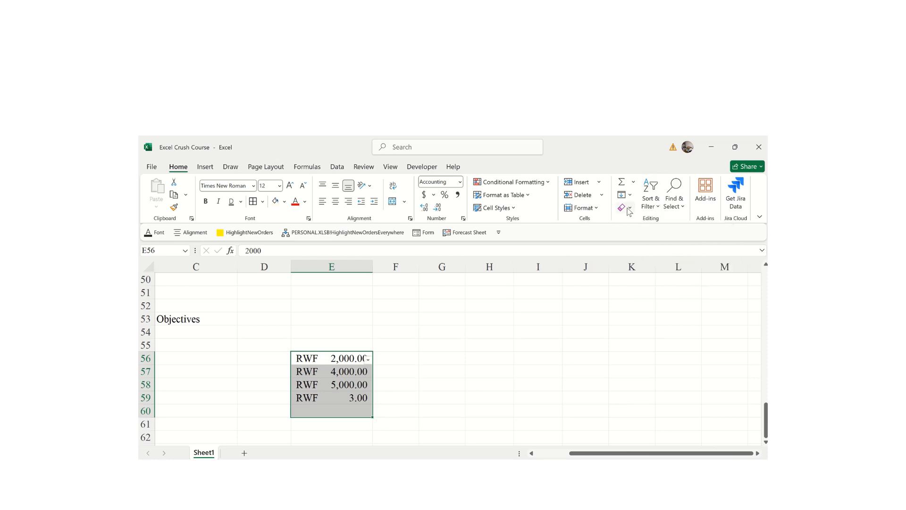
click(658, 210)
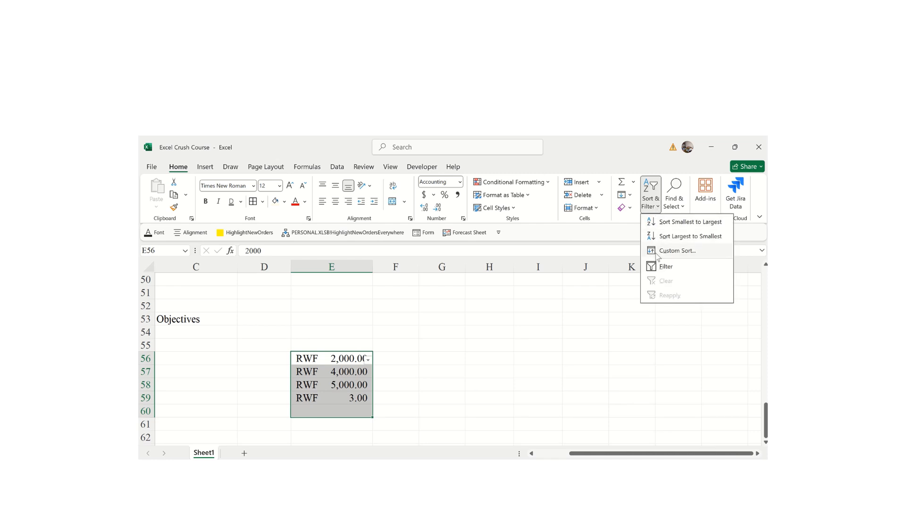
- Custom-sort the column E amounts Largest to Smallest: 5,000, 4,000, 2,000, 3
click(657, 255)
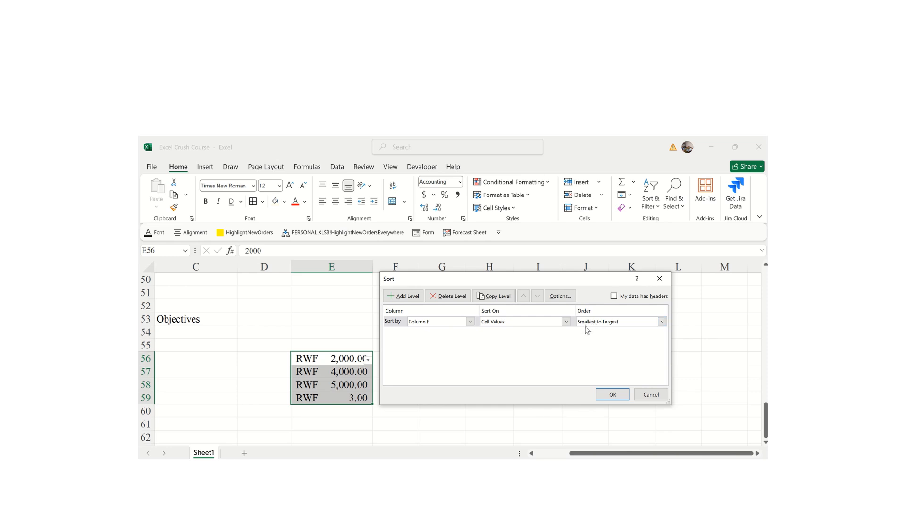
click(663, 322)
click(604, 338)
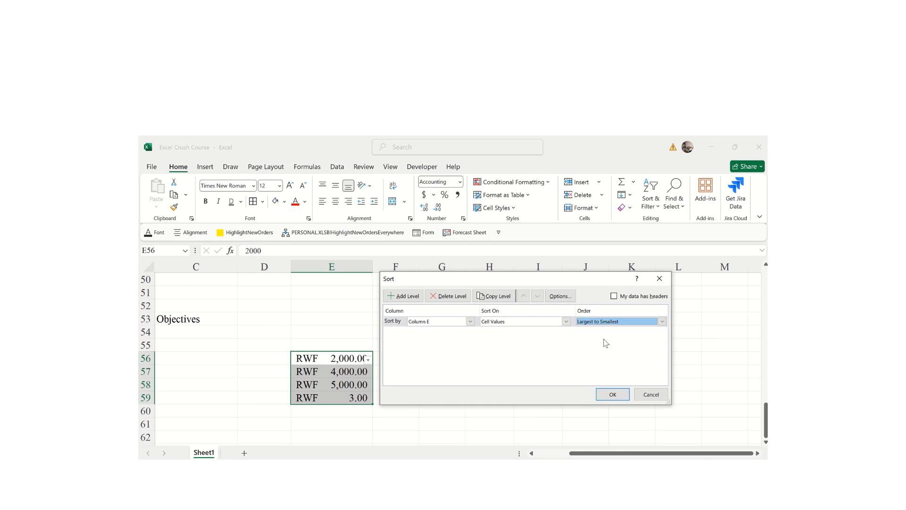
click(607, 395)
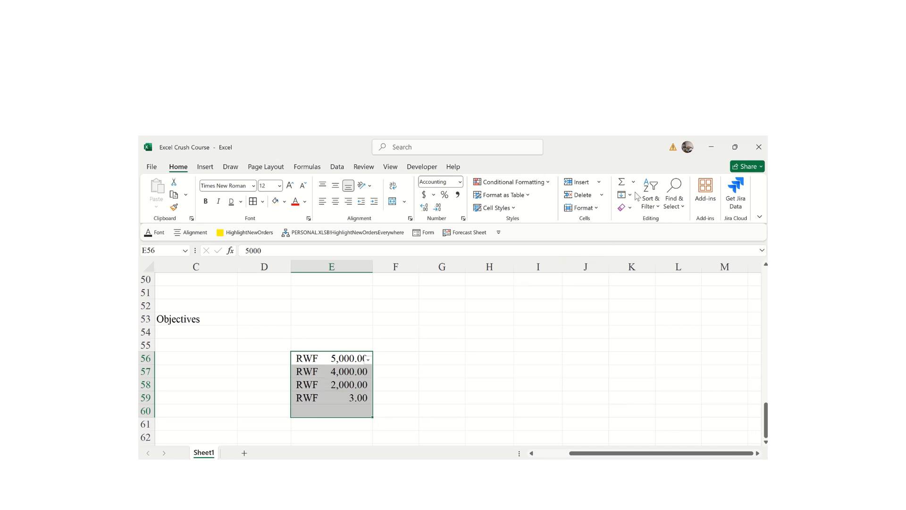
click(655, 208)
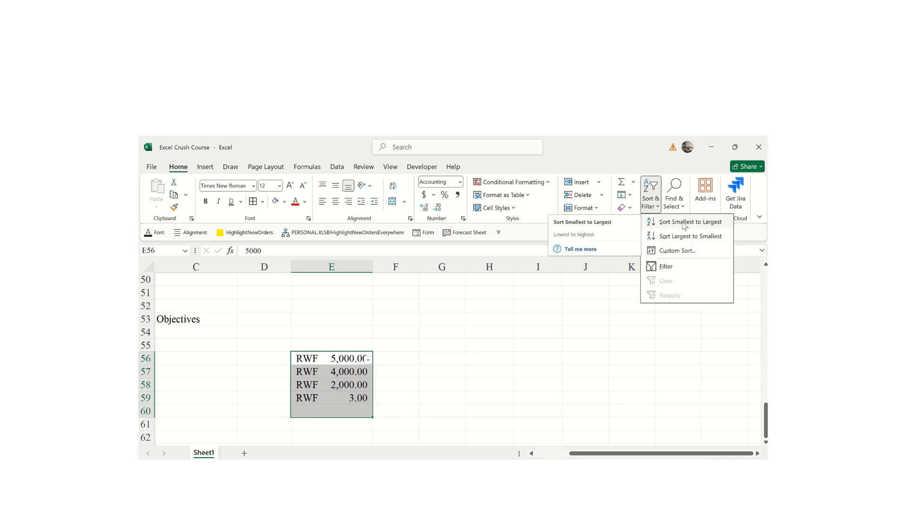
click(684, 252)
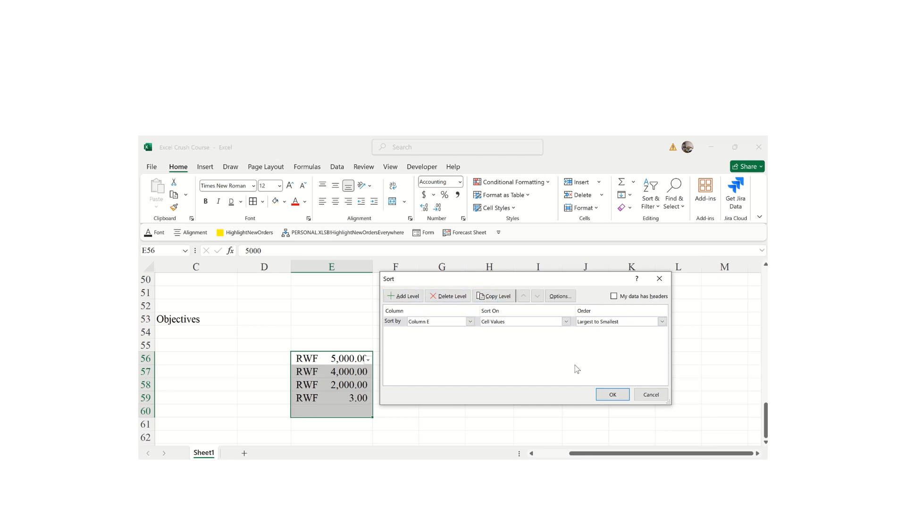
click(608, 398)
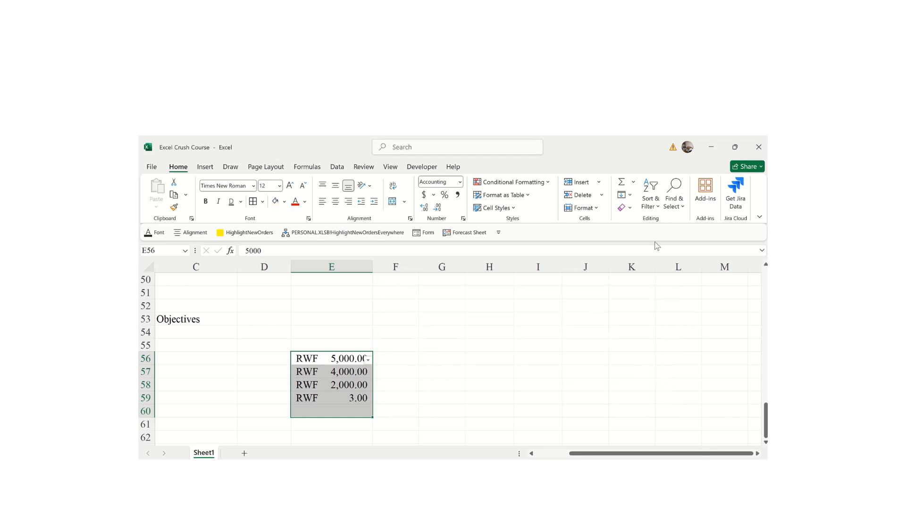
click(679, 210)
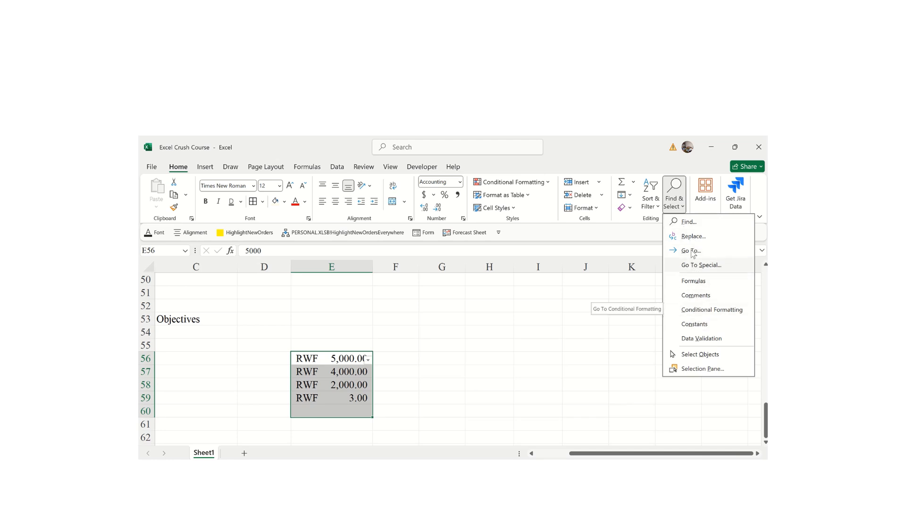
click(690, 224)
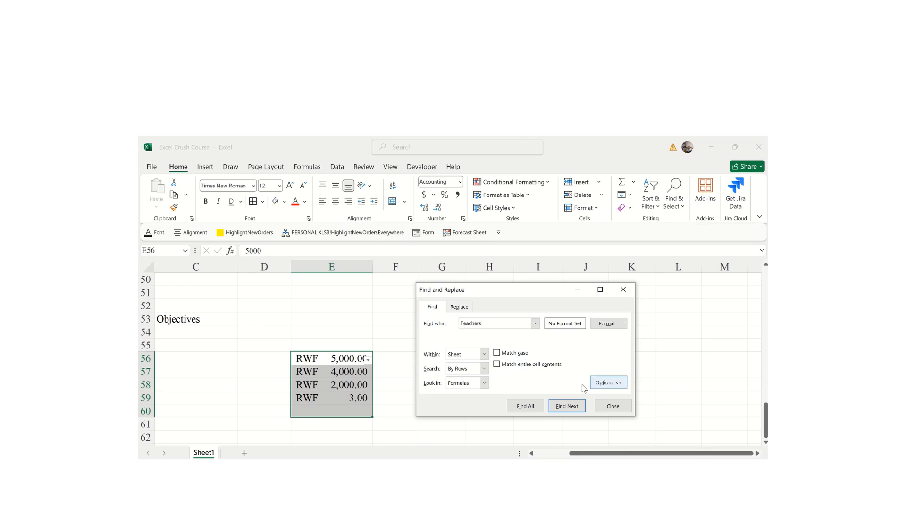
click(574, 407)
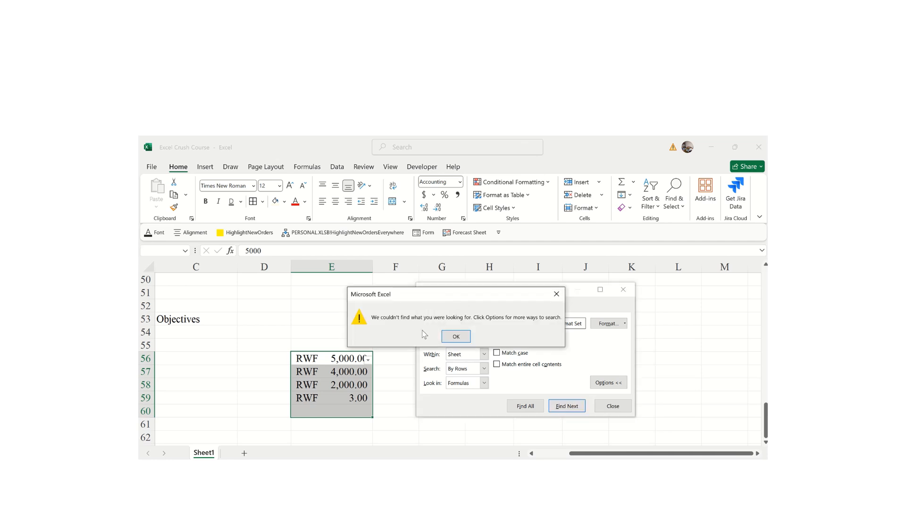
click(457, 336)
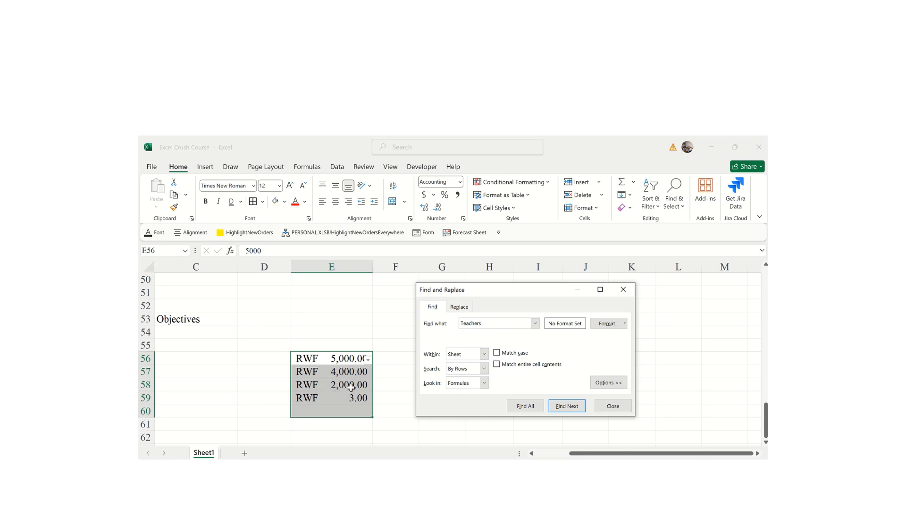
click(613, 406)
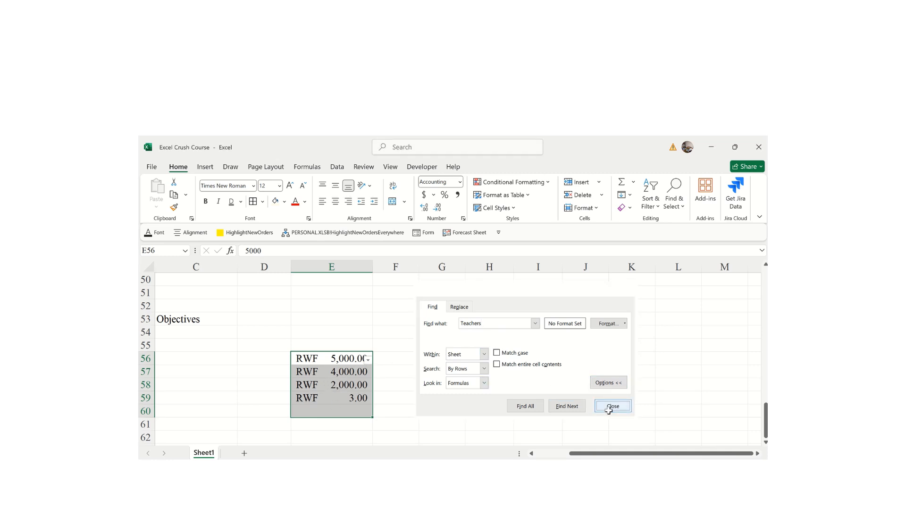
click(512, 366)
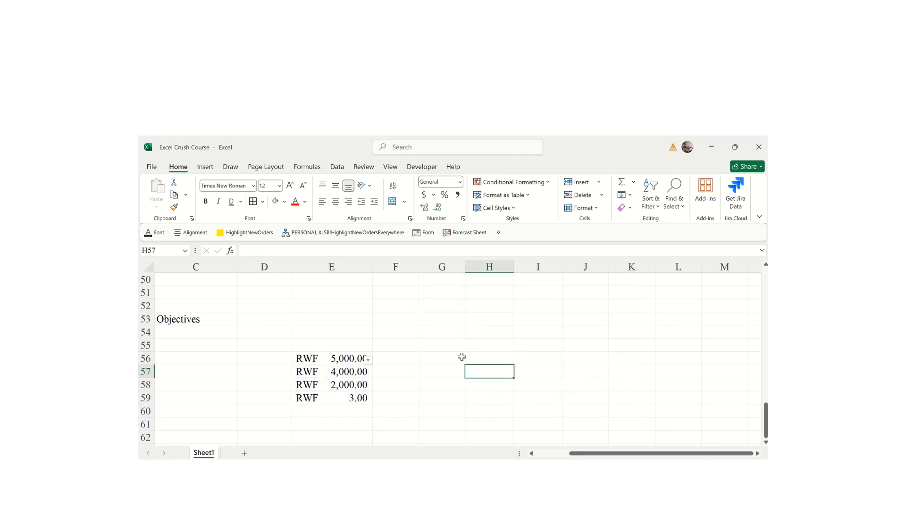
- Open Find and locate the cell containing Teachers
click(672, 206)
click(676, 220)
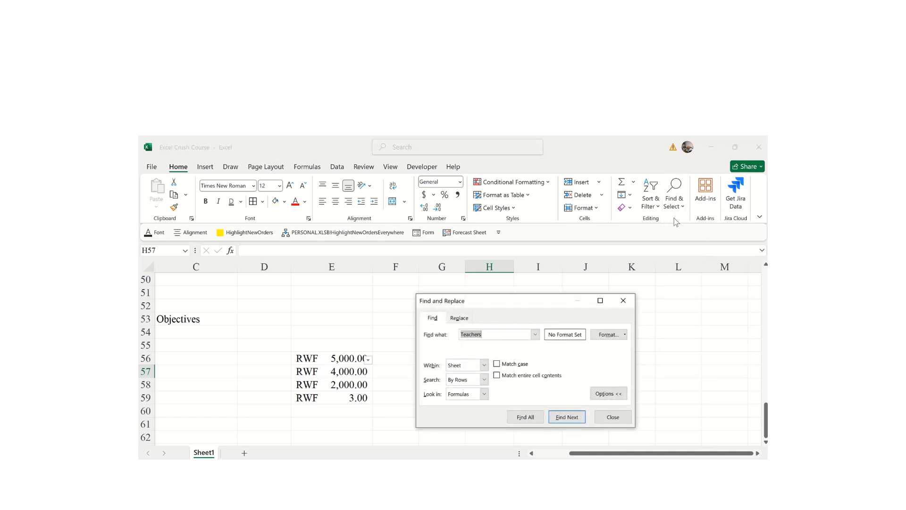
click(557, 418)
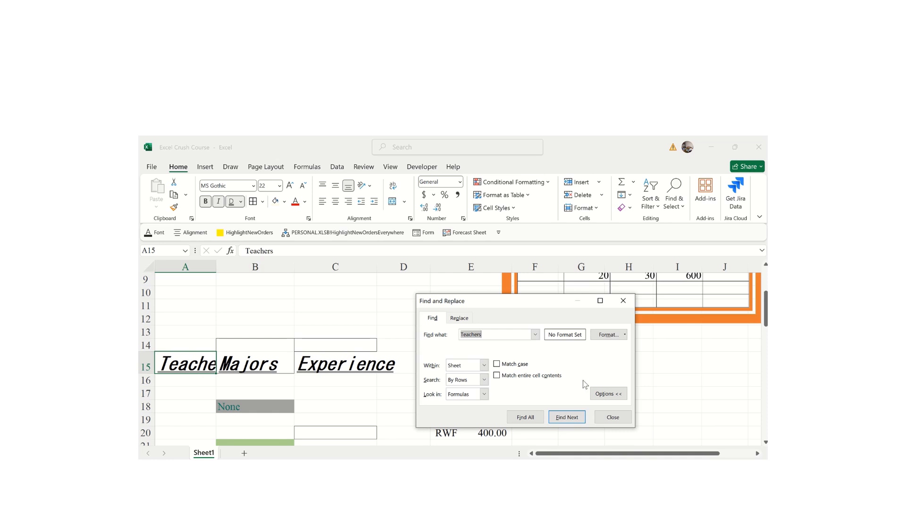
drag(766, 309, 748, 328)
click(560, 421)
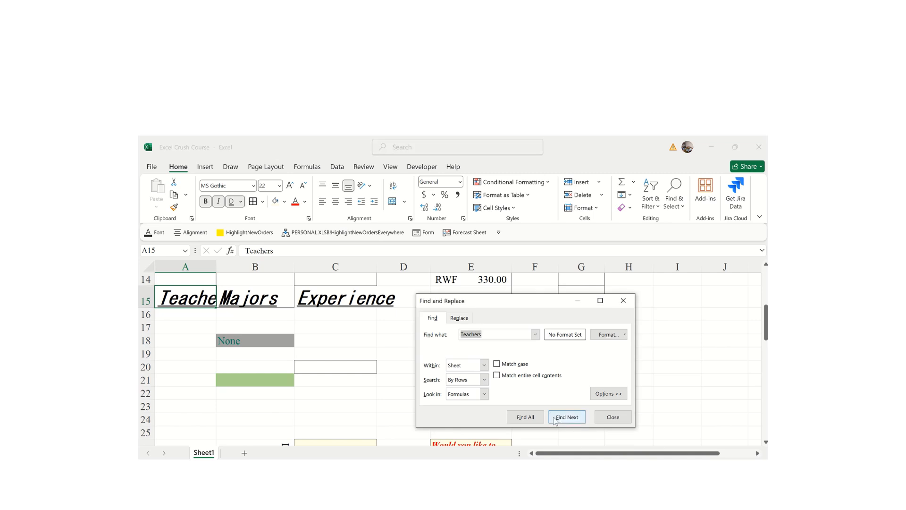
- Search for Experience, then for None, locating it in B18
click(471, 334)
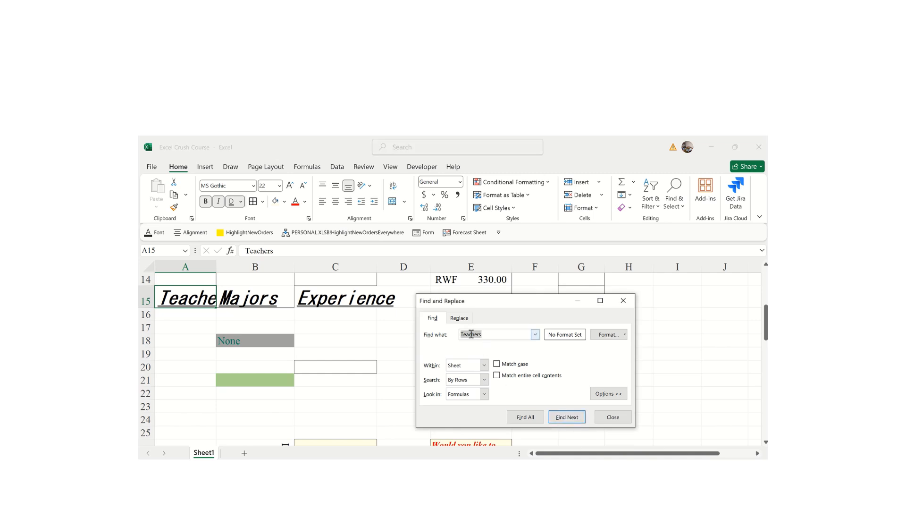
text(Experience)
click(565, 418)
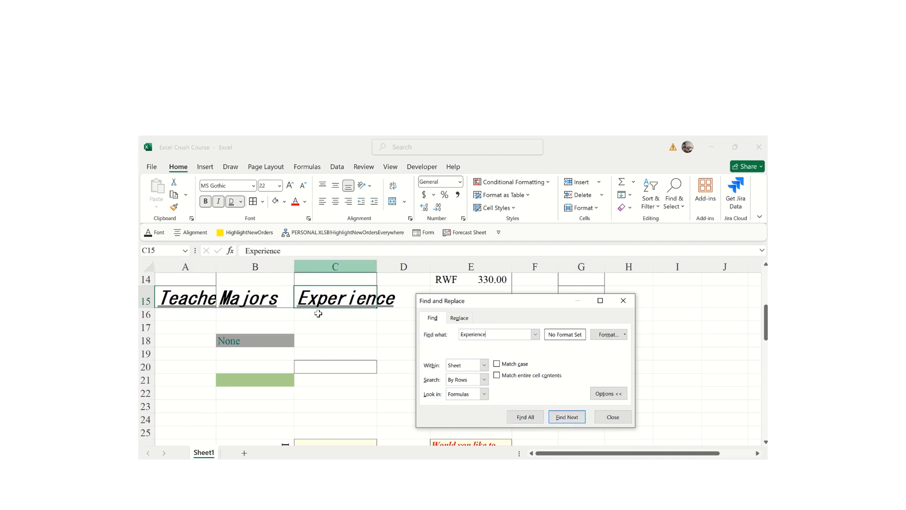
double_click(467, 334)
text(None)
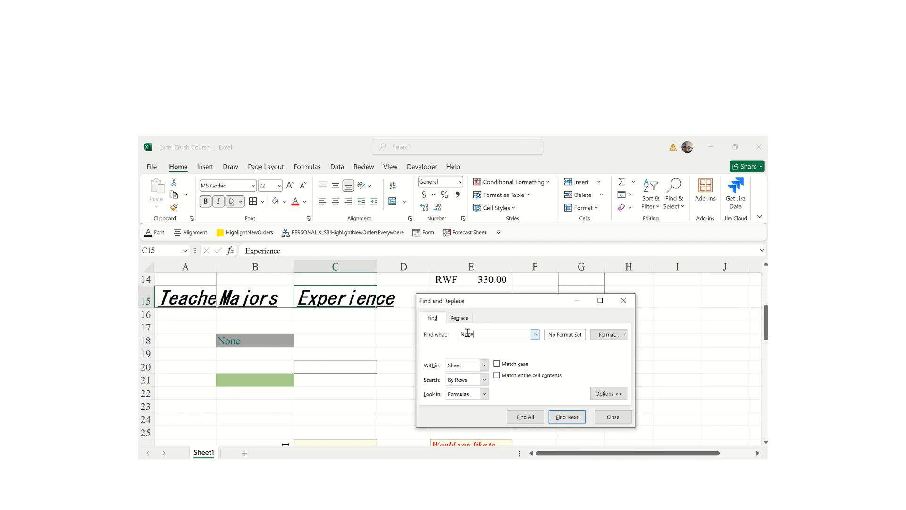
key(Return)
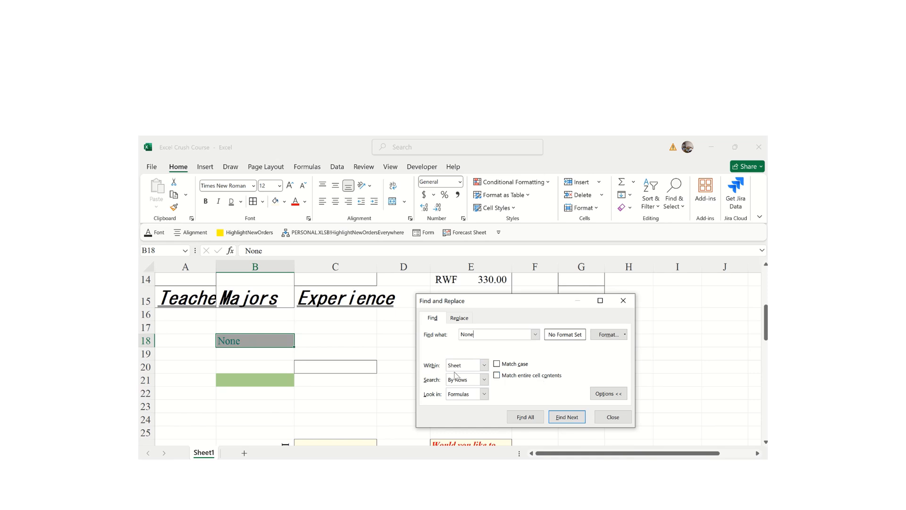
- Switch to Replace, find all None cells, and Replace All with All
click(460, 318)
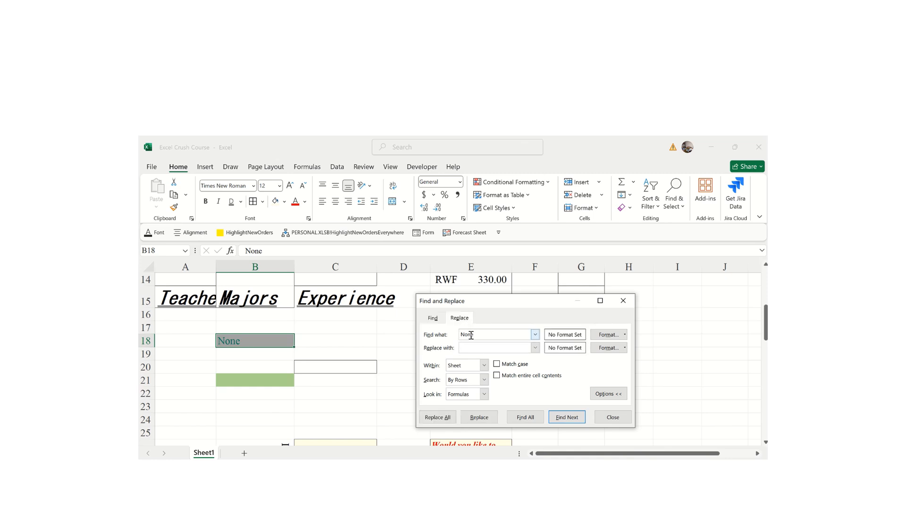
click(468, 347)
click(567, 417)
click(533, 418)
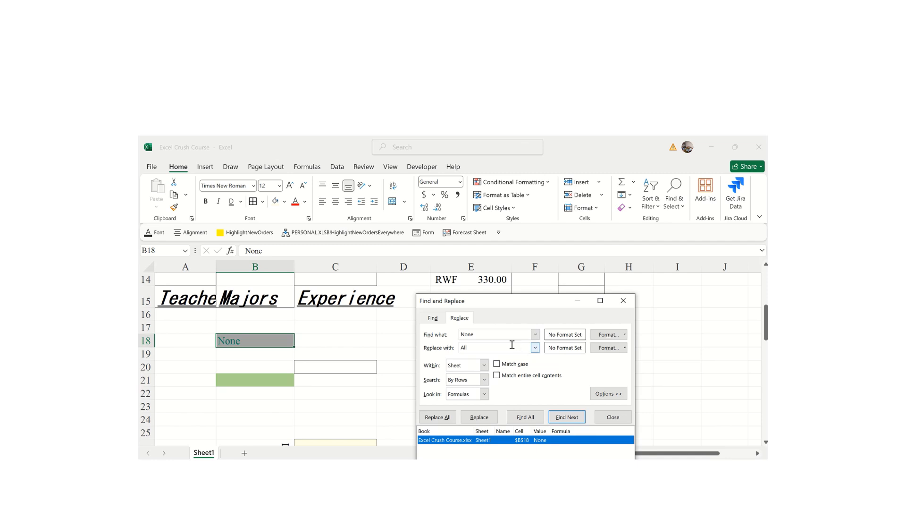
click(497, 339)
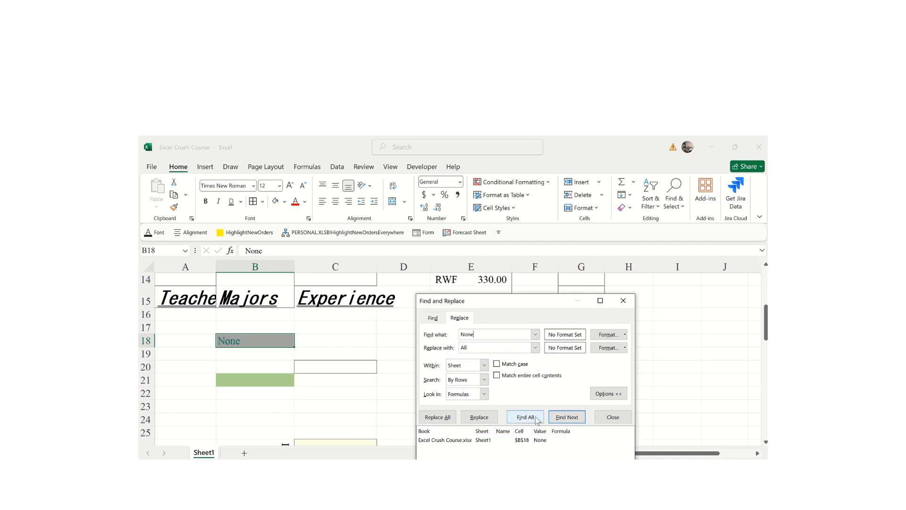
click(438, 418)
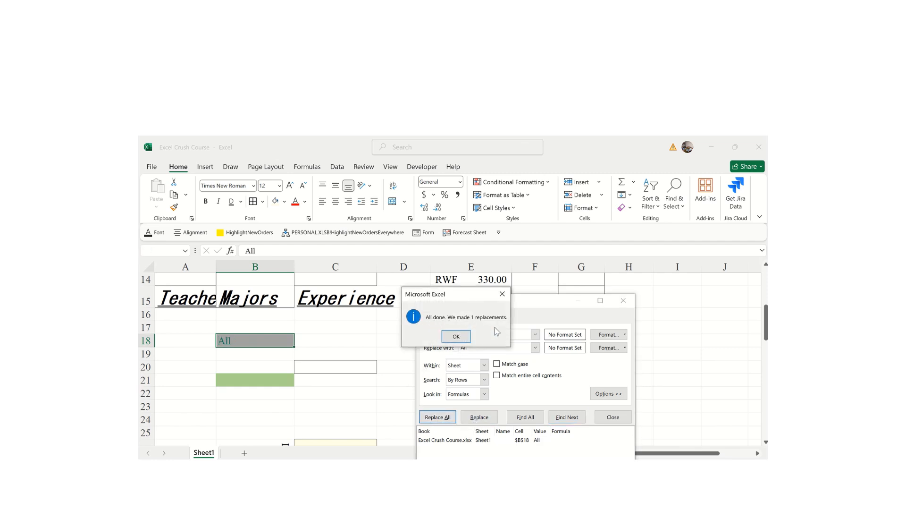
- Close the 'All done' message, leaving Find and Replace showing B18 as All
click(455, 336)
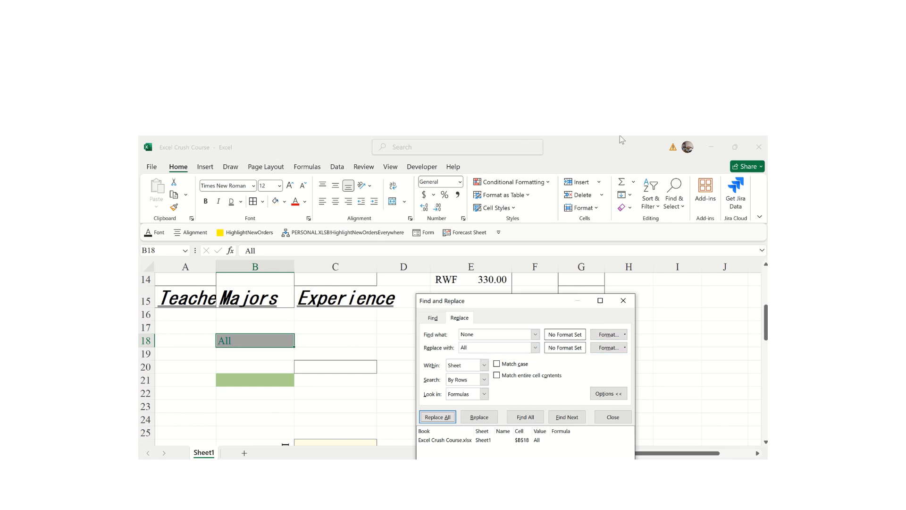
mouse_move(584, 136)
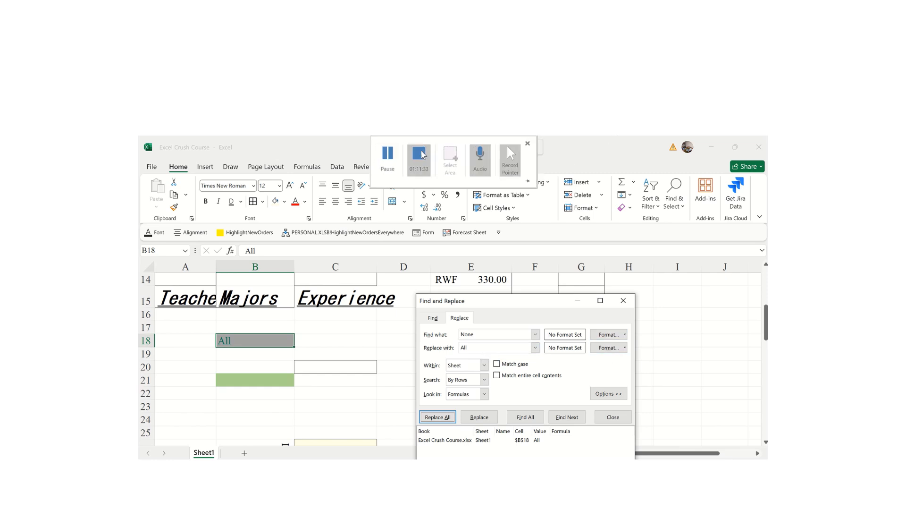